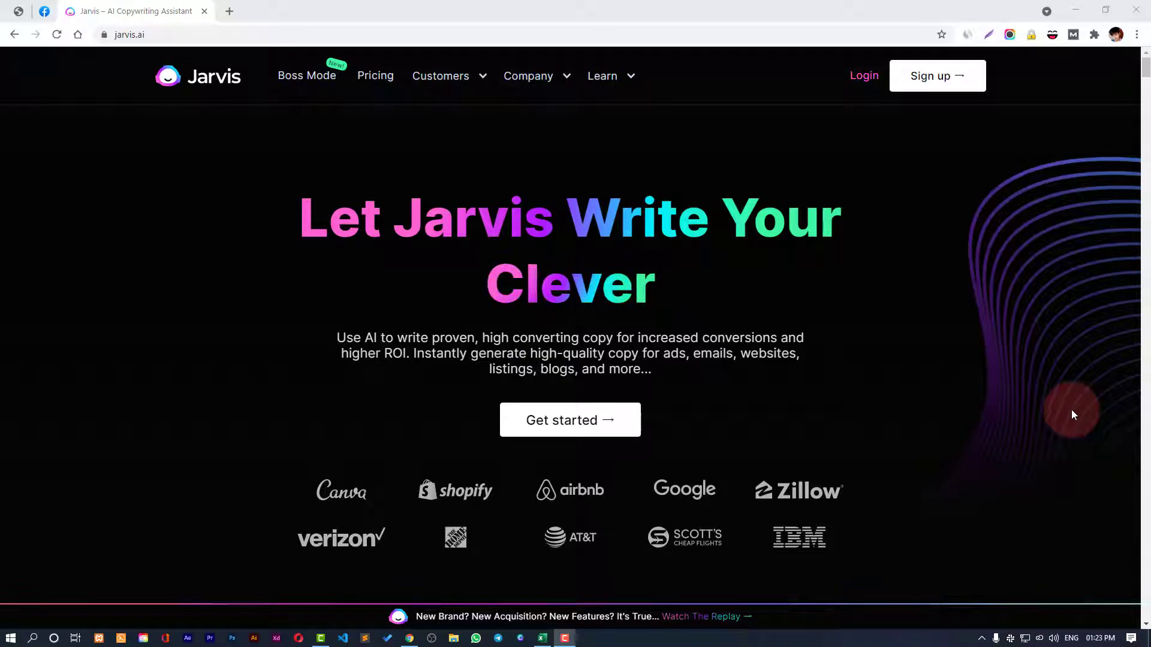
- Look over the Jarvis homepage's headline section, company logos and the introduction video beneath them
{"action": "scroll", "coordinate": [1066, 417], "scroll_direction": "down", "scroll_amount": 2}
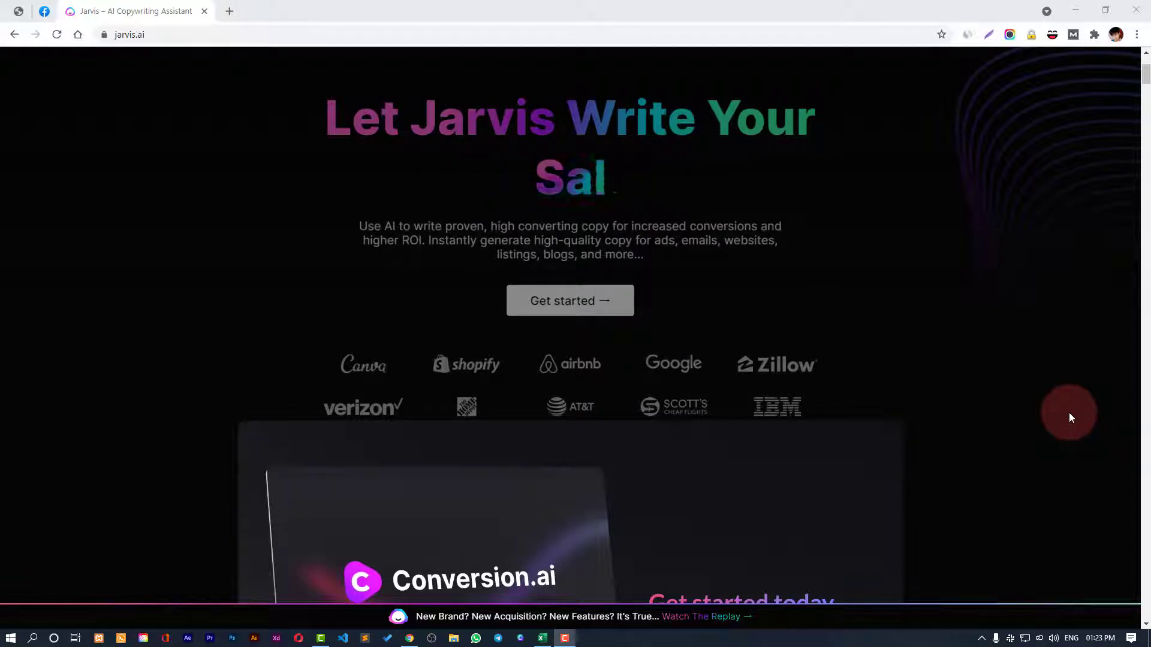
{"action": "scroll", "coordinate": [1070, 413], "scroll_direction": "down", "scroll_amount": 3}
{"action": "scroll", "coordinate": [1069, 417], "scroll_direction": "down", "scroll_amount": 3}
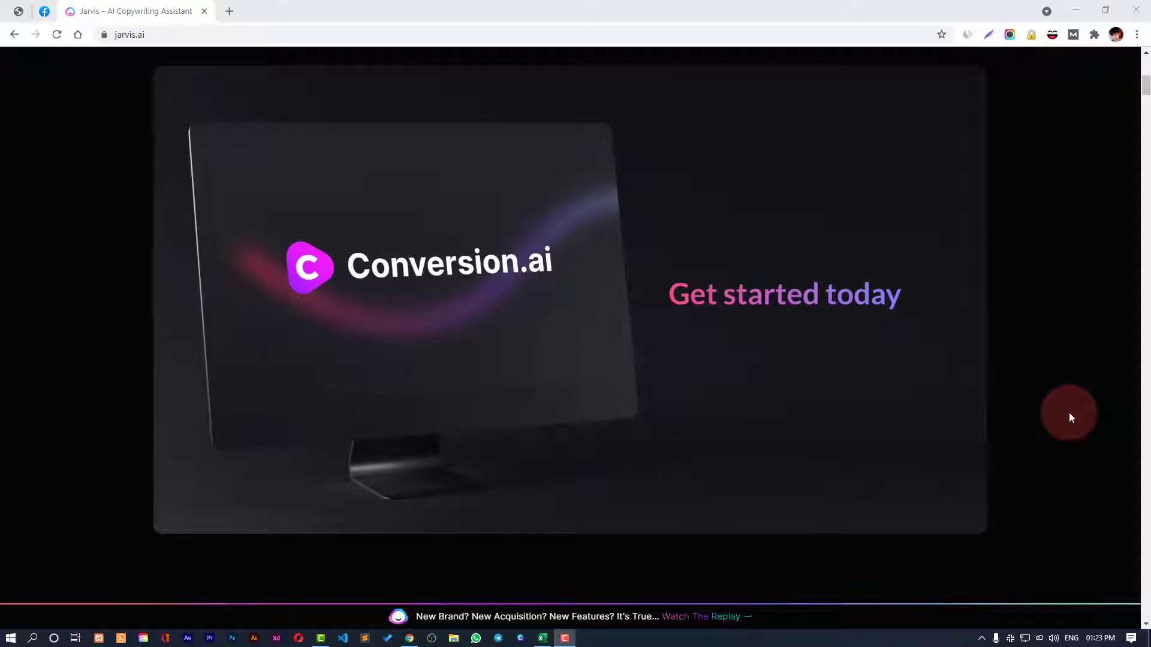
{"action": "scroll", "coordinate": [1070, 417], "scroll_direction": "down", "scroll_amount": 3}
{"action": "scroll", "coordinate": [1070, 422], "scroll_direction": "down", "scroll_amount": 5}
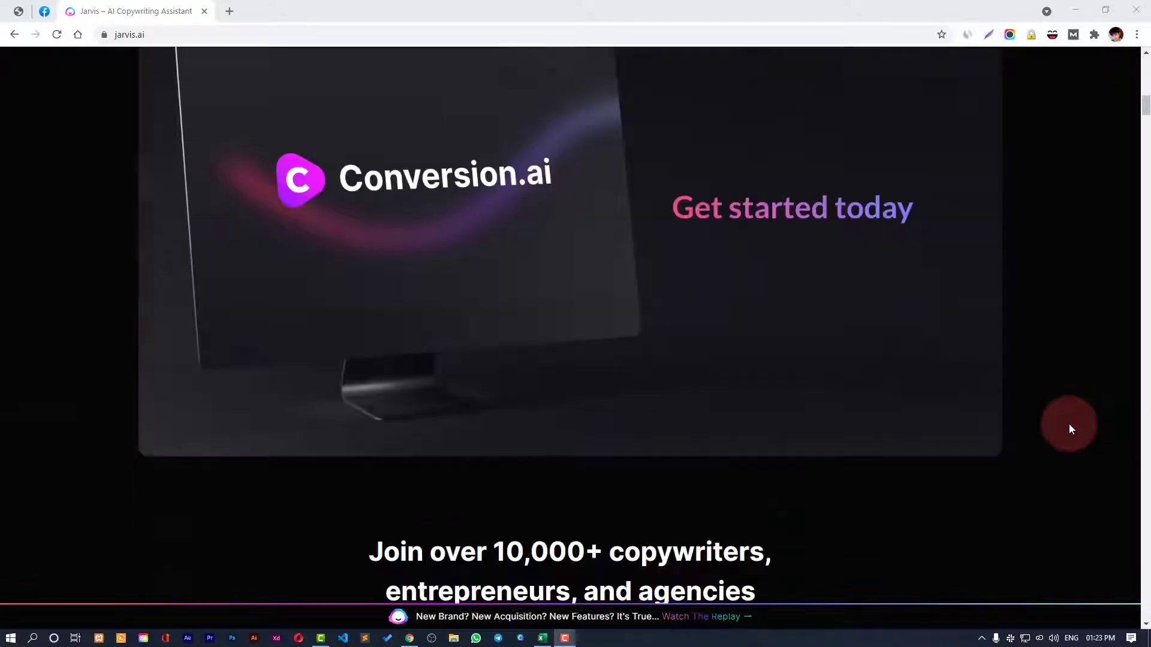
{"action": "scroll", "coordinate": [1069, 425], "scroll_direction": "up", "scroll_amount": 6}
{"action": "scroll", "coordinate": [1069, 424], "scroll_direction": "up", "scroll_amount": 6}
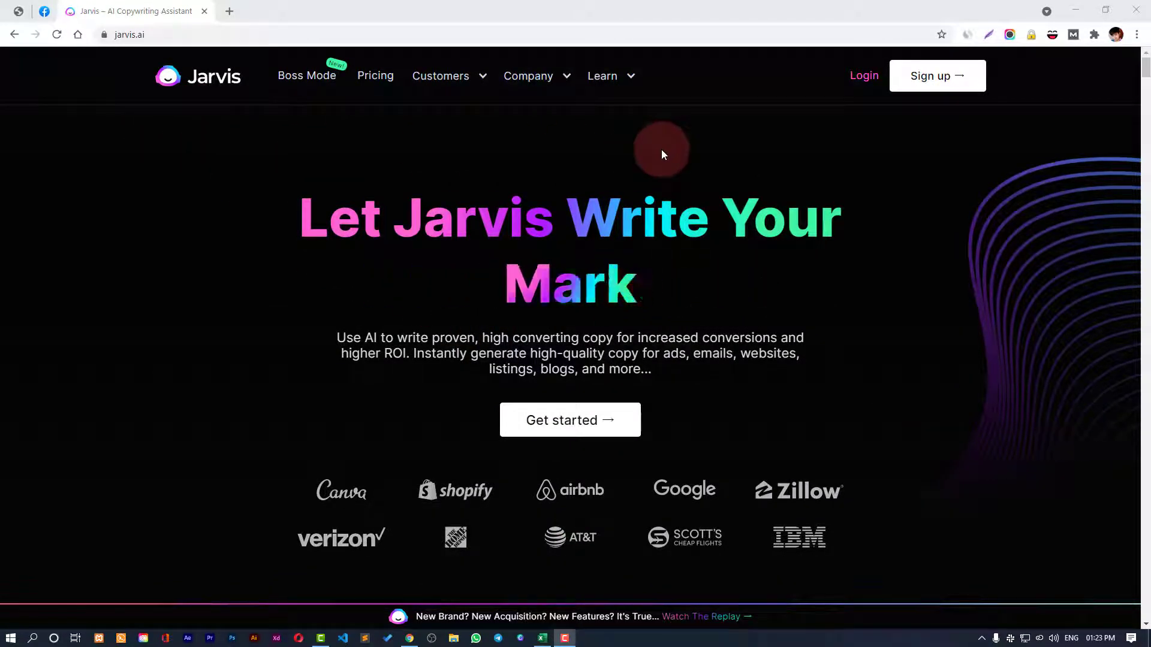
{"action": "scroll", "coordinate": [661, 180], "scroll_direction": "down", "scroll_amount": 2}
{"action": "scroll", "coordinate": [675, 226], "scroll_direction": "up", "scroll_amount": 2}
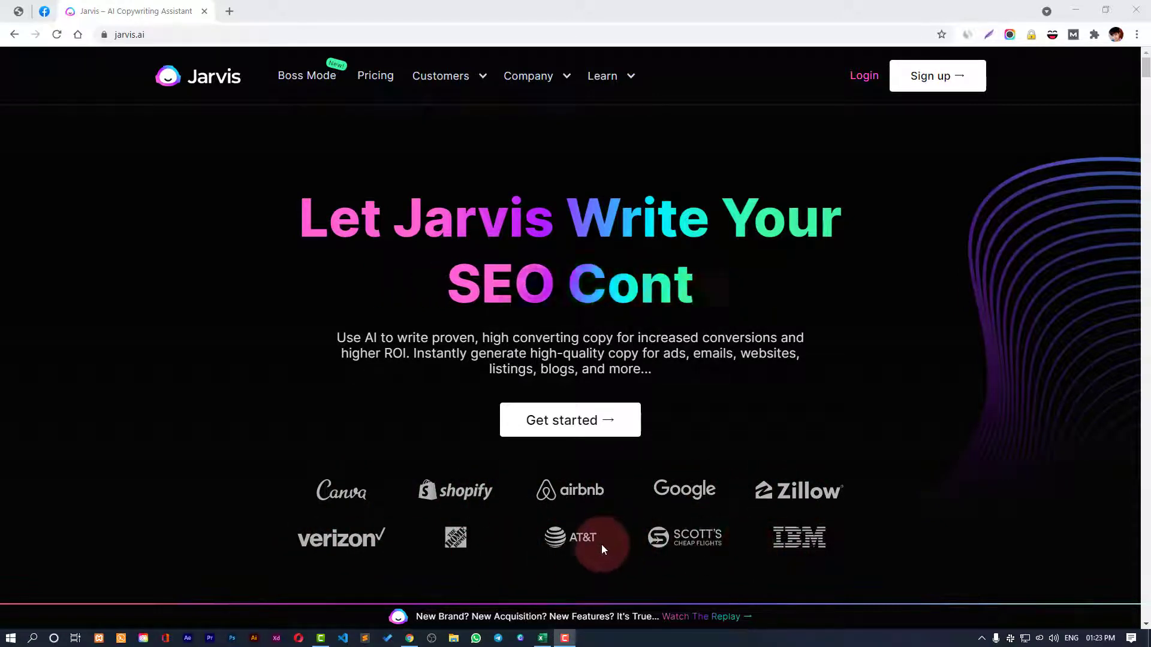
{"action": "scroll", "coordinate": [626, 531], "scroll_direction": "down", "scroll_amount": 2}
{"action": "scroll", "coordinate": [802, 305], "scroll_direction": "up", "scroll_amount": 2}
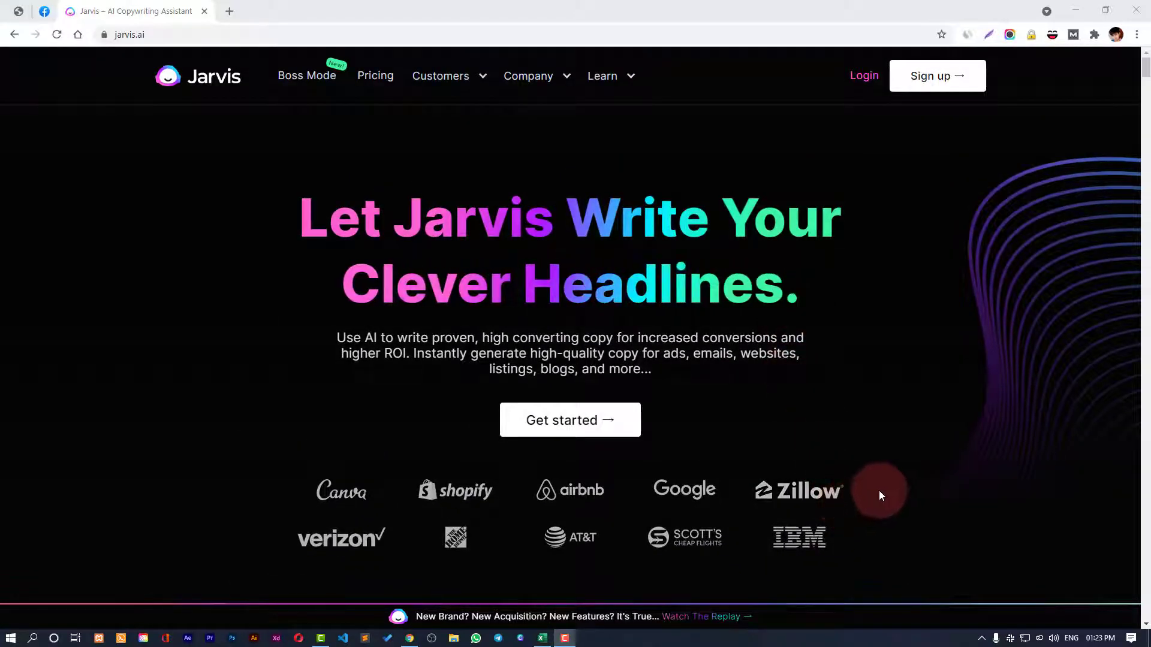
- Examine the customer testimonials under the "Join over 10,000+ copywriters, entrepreneurs, and agencies" heading on the homepage
{"action": "scroll", "coordinate": [877, 493], "scroll_direction": "down", "scroll_amount": 5}
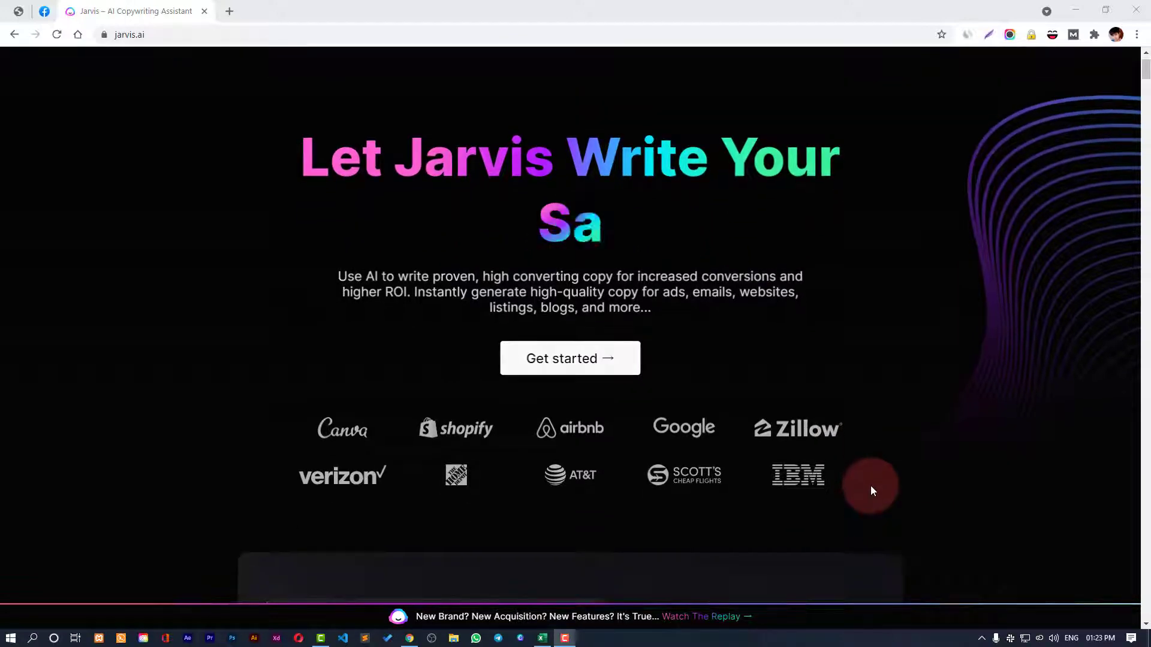
{"action": "scroll", "coordinate": [871, 496], "scroll_direction": "down", "scroll_amount": 2}
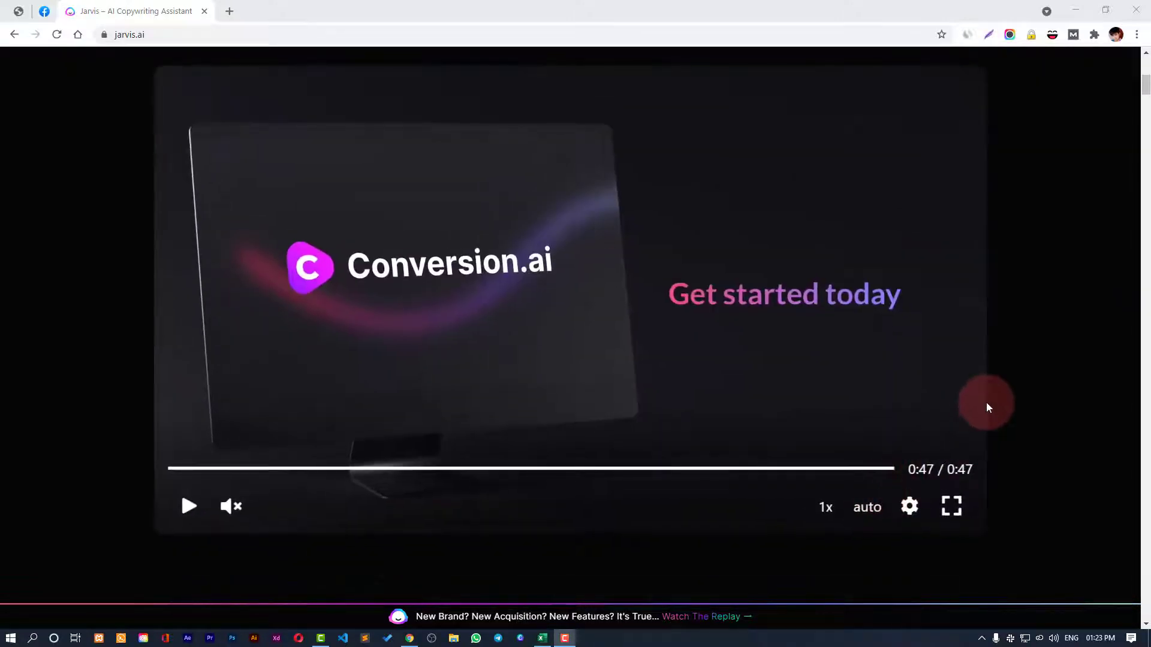
{"action": "scroll", "coordinate": [1028, 352], "scroll_direction": "down", "scroll_amount": 2}
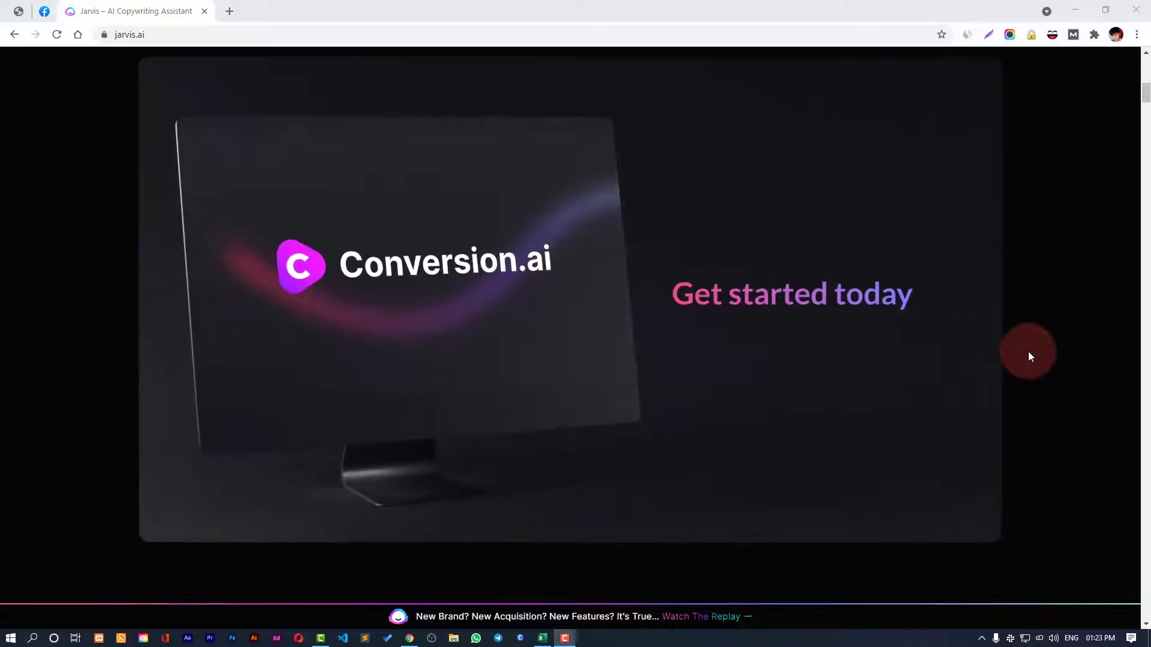
{"action": "scroll", "coordinate": [1009, 373], "scroll_direction": "down", "scroll_amount": 5}
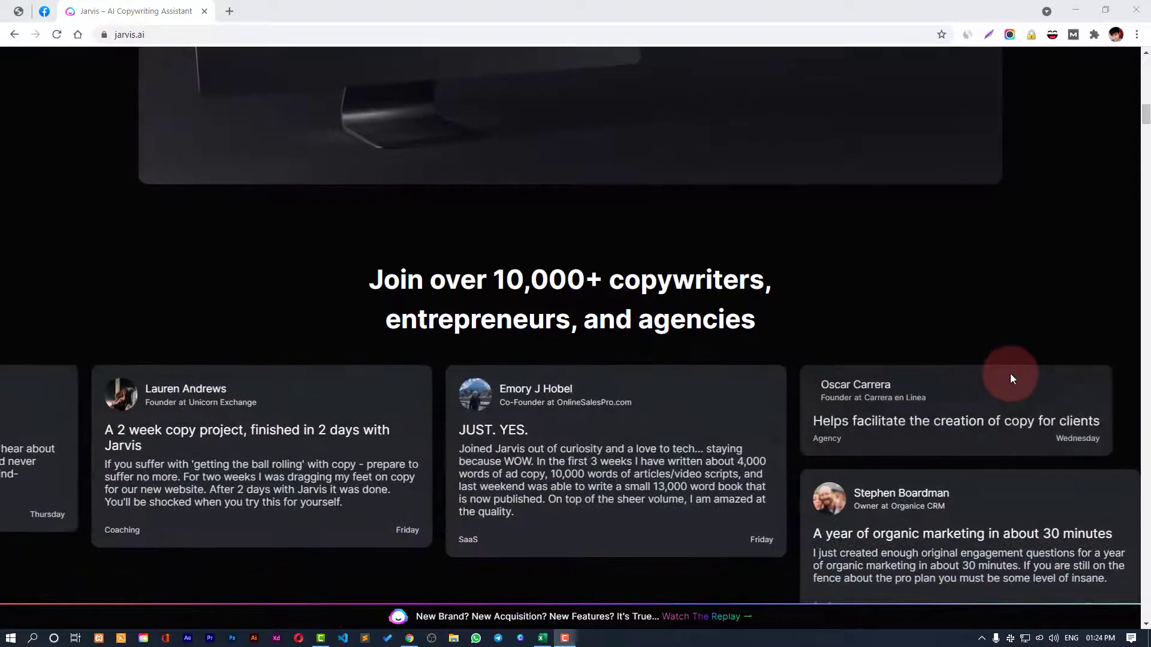
{"action": "scroll", "coordinate": [999, 343], "scroll_direction": "down", "scroll_amount": 1}
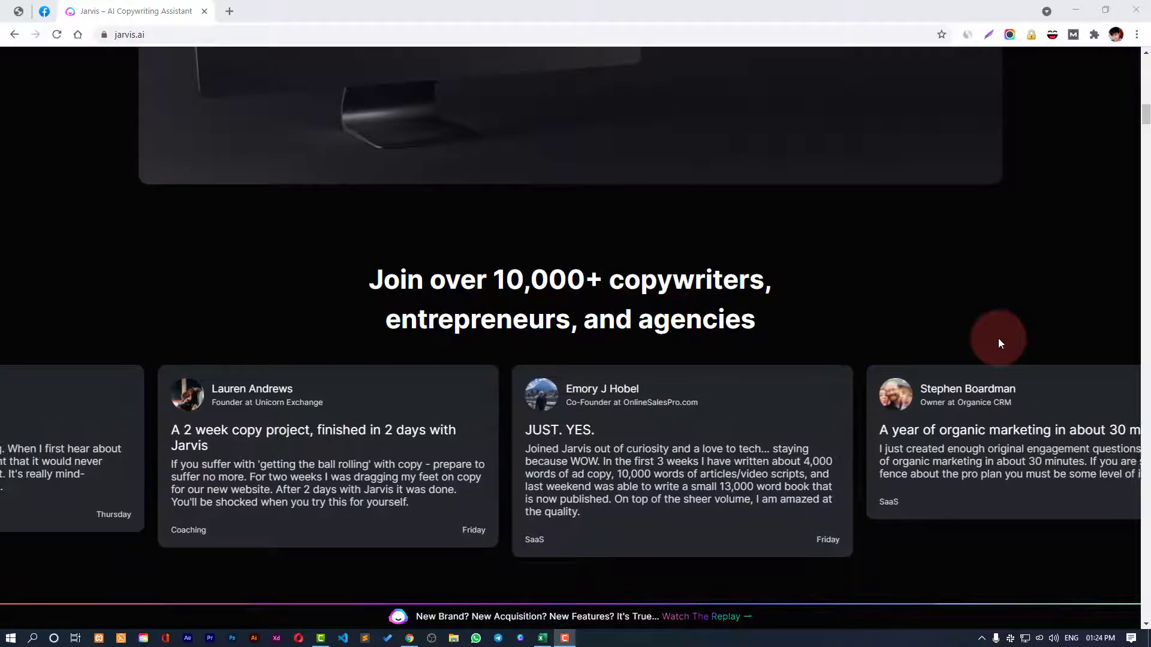
{"action": "scroll", "coordinate": [999, 340], "scroll_direction": "down", "scroll_amount": 5}
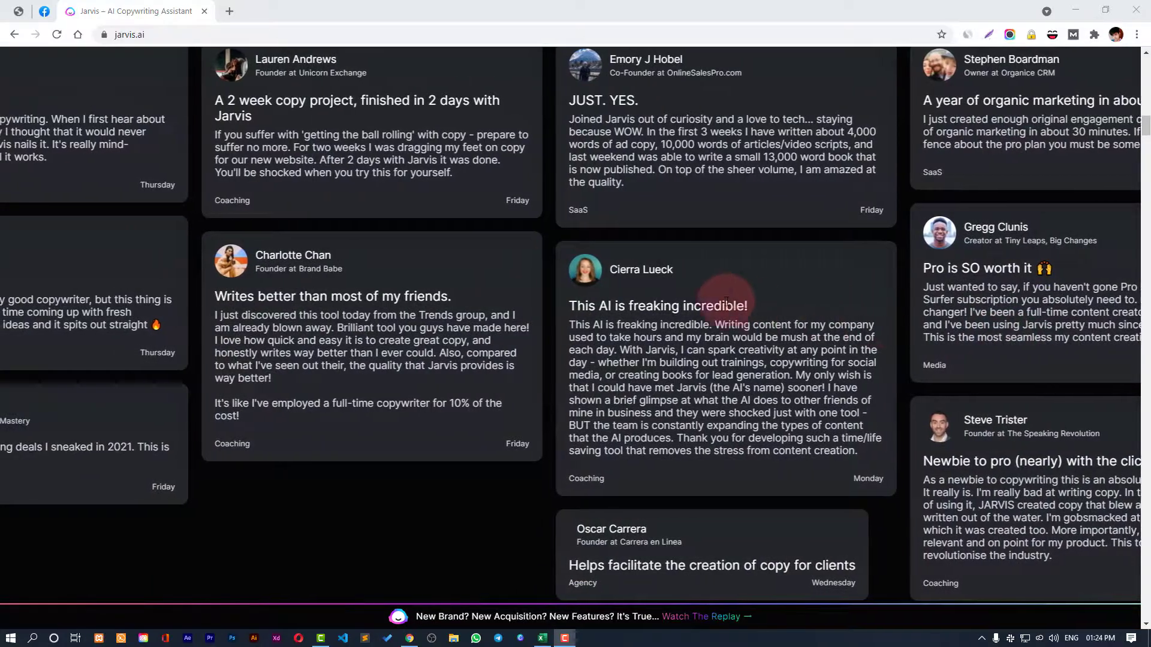
{"action": "scroll", "coordinate": [675, 248], "scroll_direction": "up", "scroll_amount": 2}
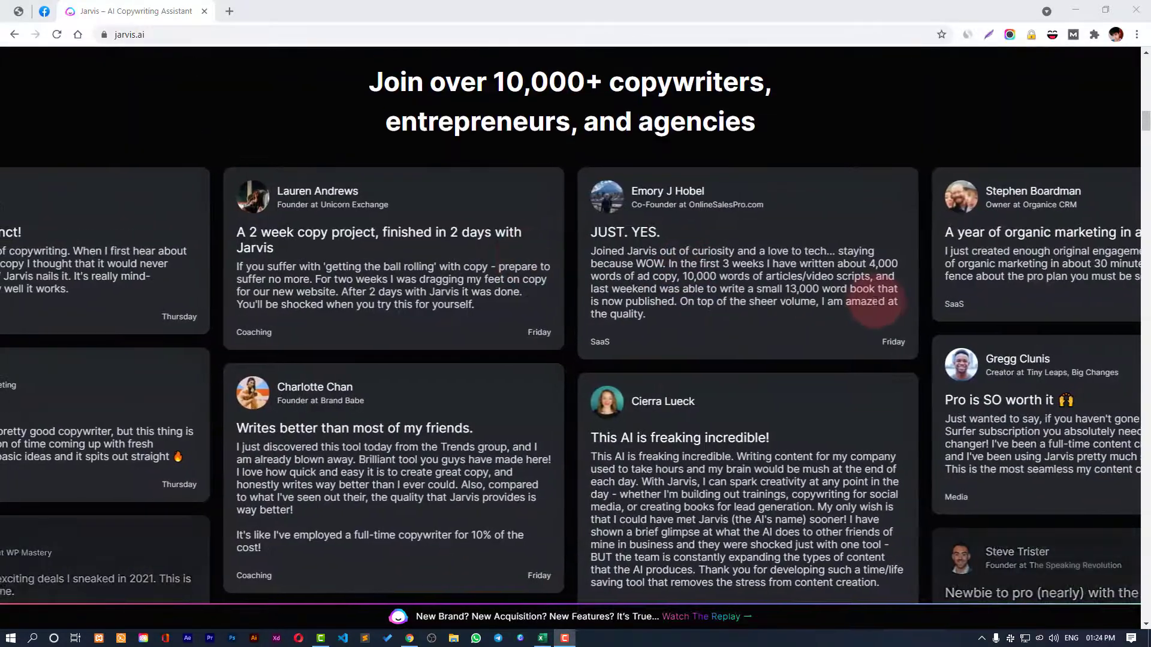
{"action": "scroll", "coordinate": [880, 307], "scroll_direction": "down", "scroll_amount": 1}
{"action": "scroll", "coordinate": [880, 307], "scroll_direction": "down", "scroll_amount": 3}
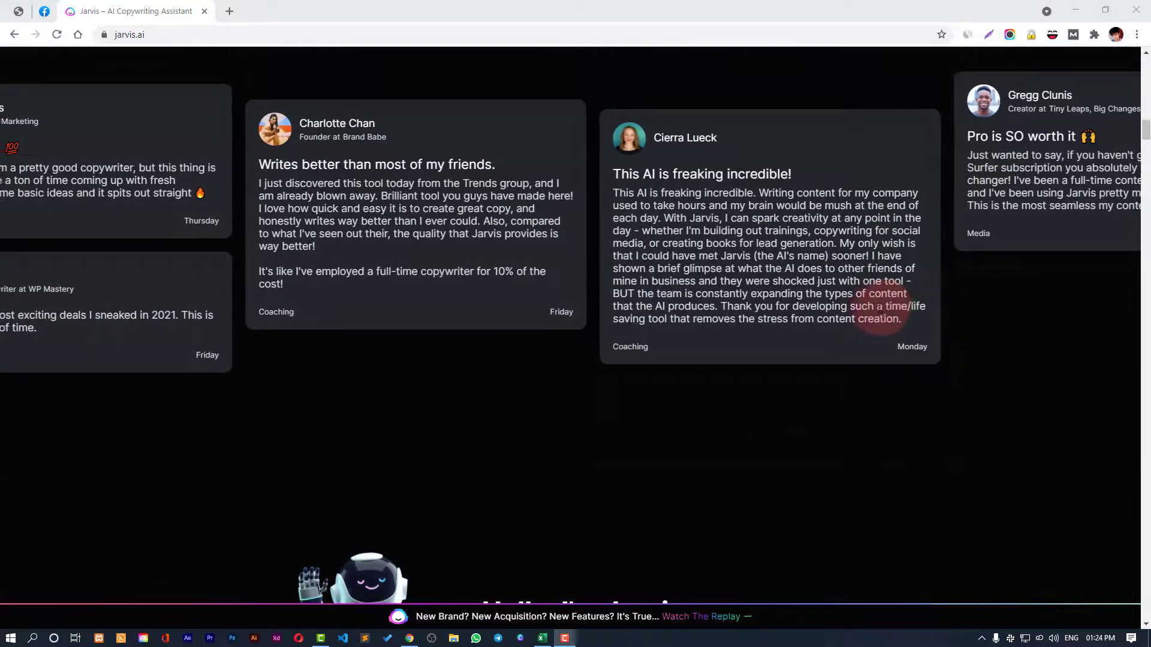
{"action": "scroll", "coordinate": [726, 436], "scroll_direction": "up", "scroll_amount": 5}
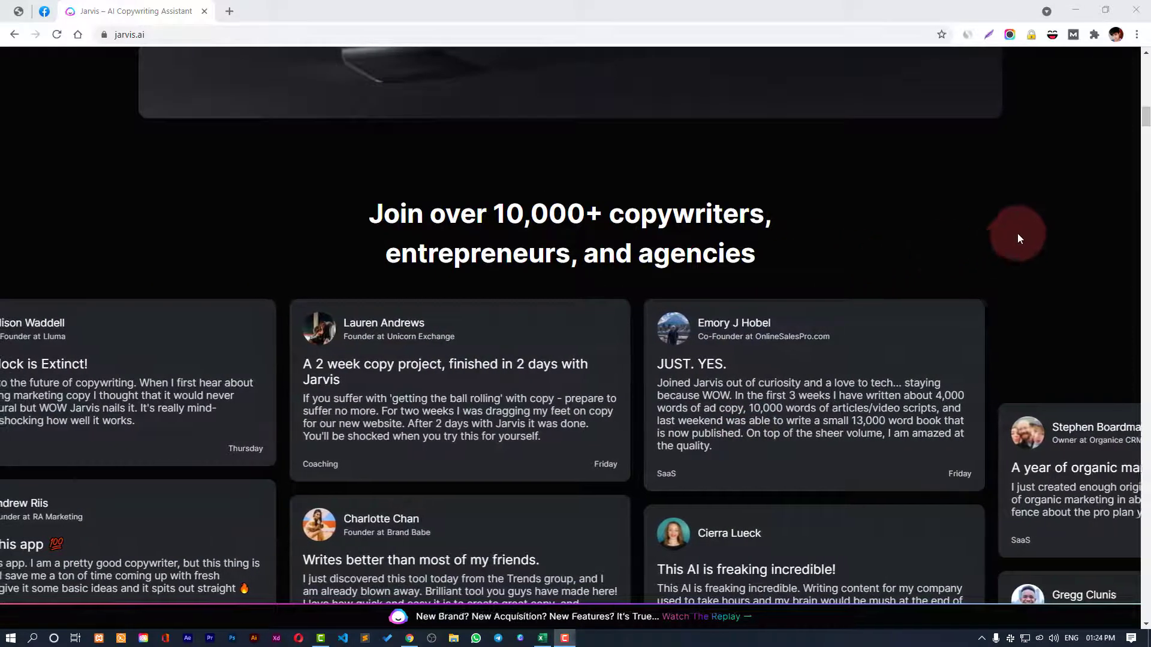
{"action": "scroll", "coordinate": [527, 300], "scroll_direction": "down", "scroll_amount": 9}
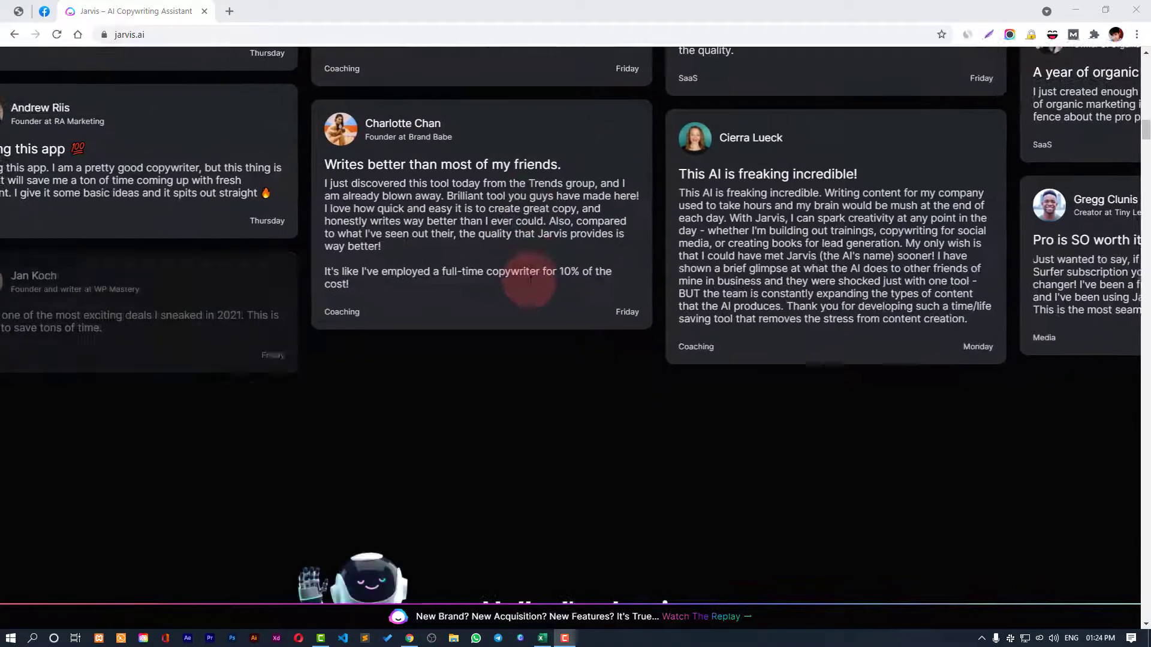
- Read the homepage's Jarvis assistant introduction and feature cards, continuing down to the customer rating section
{"action": "scroll", "coordinate": [529, 282], "scroll_direction": "down", "scroll_amount": 4}
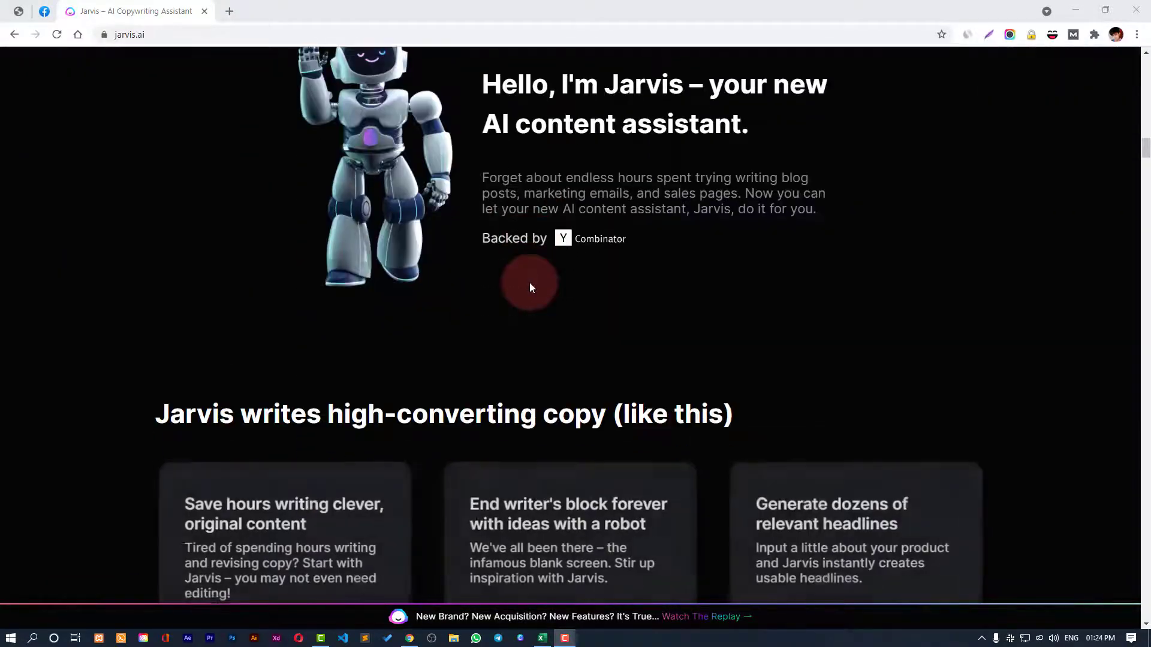
{"action": "scroll", "coordinate": [530, 282], "scroll_direction": "down", "scroll_amount": 4}
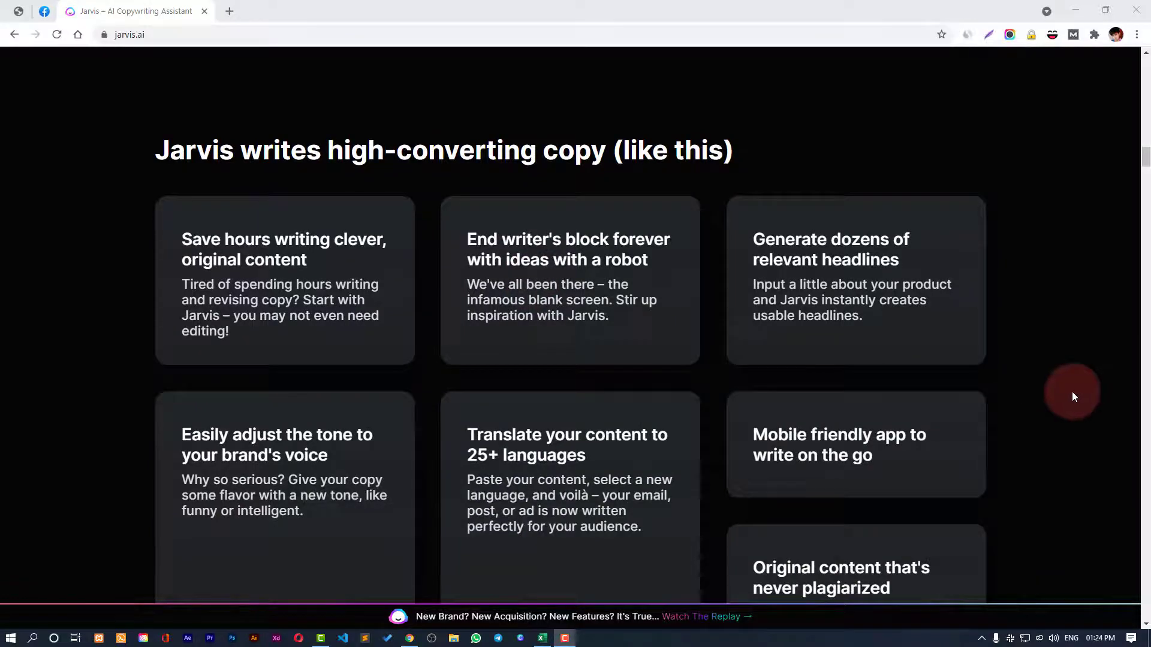
{"action": "scroll", "coordinate": [857, 359], "scroll_direction": "up", "scroll_amount": 14}
{"action": "scroll", "coordinate": [858, 362], "scroll_direction": "down", "scroll_amount": 17}
{"action": "scroll", "coordinate": [871, 373], "scroll_direction": "down", "scroll_amount": 10}
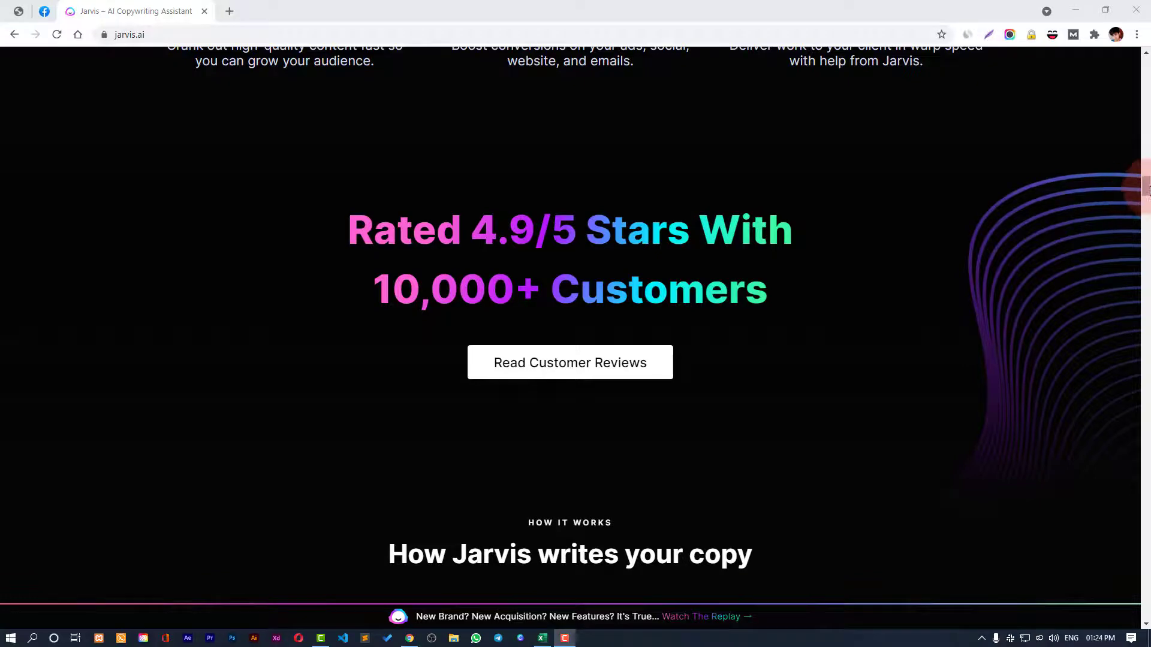
- Return to the start of the homepage and log in to the Jarvis app
{"action": "left_click_drag", "start_coordinate": [1145, 187], "coordinate": [1146, 57]}
{"action": "left_click", "coordinate": [861, 78]}
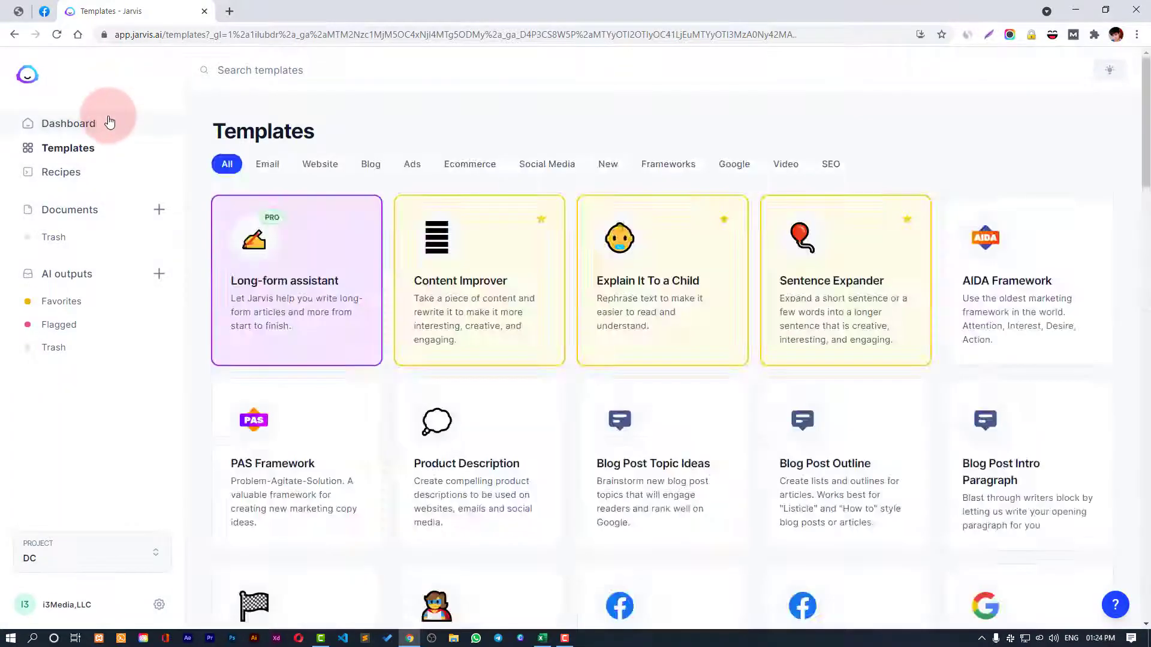
- Open the Dashboard and review its favorite templates, words generated chart and free credits sections
{"action": "left_click", "coordinate": [108, 121]}
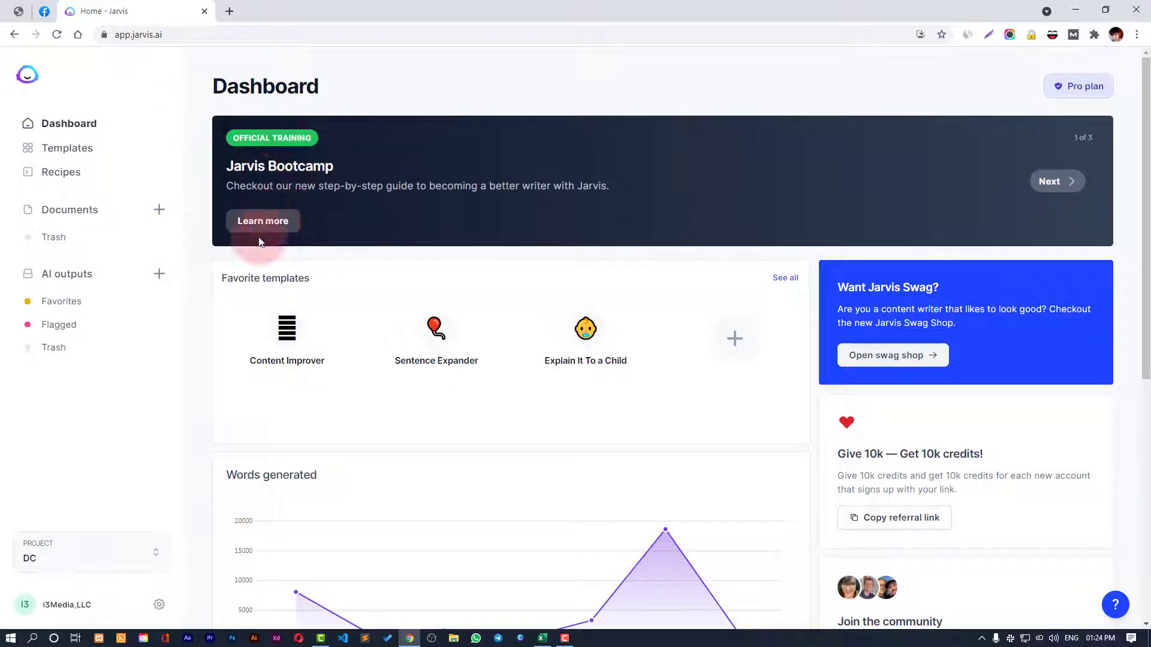
{"action": "scroll", "coordinate": [455, 184], "scroll_direction": "down", "scroll_amount": 1}
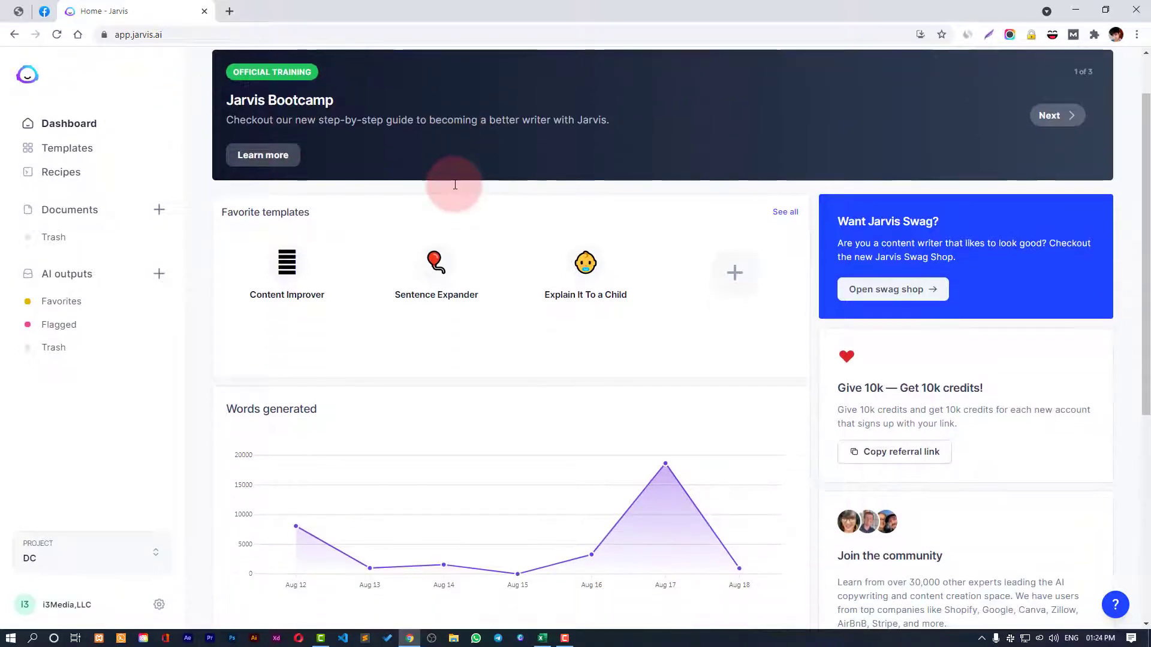
{"action": "scroll", "coordinate": [455, 185], "scroll_direction": "down", "scroll_amount": 1}
{"action": "scroll", "coordinate": [446, 195], "scroll_direction": "down", "scroll_amount": 1}
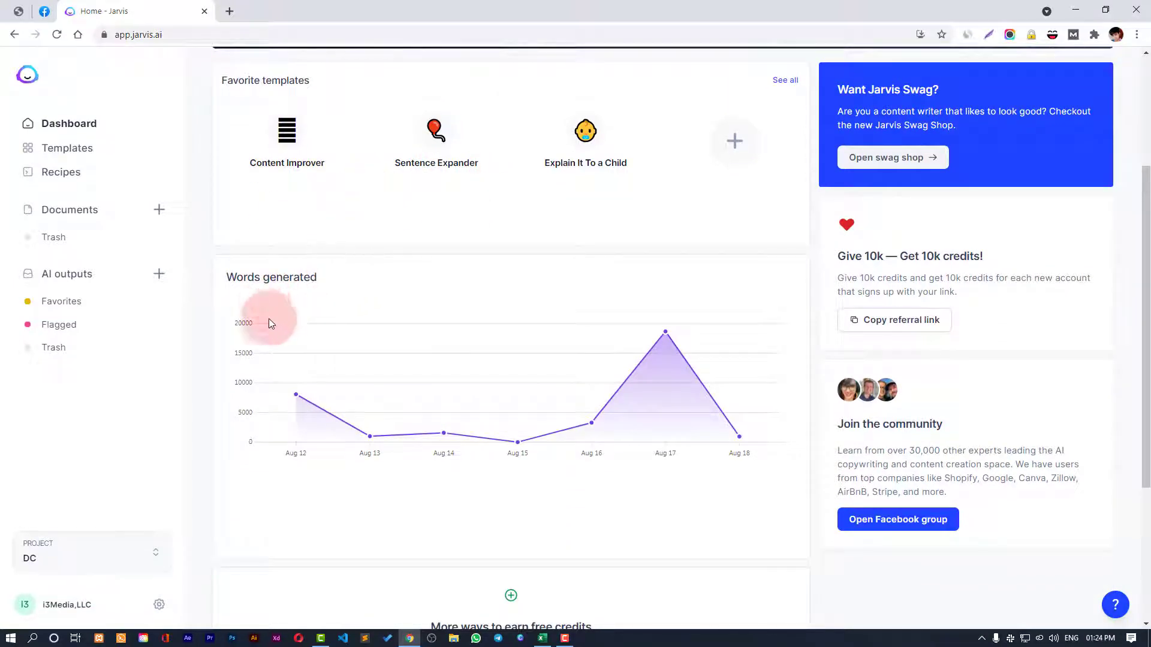
{"action": "scroll", "coordinate": [543, 445], "scroll_direction": "down", "scroll_amount": 3}
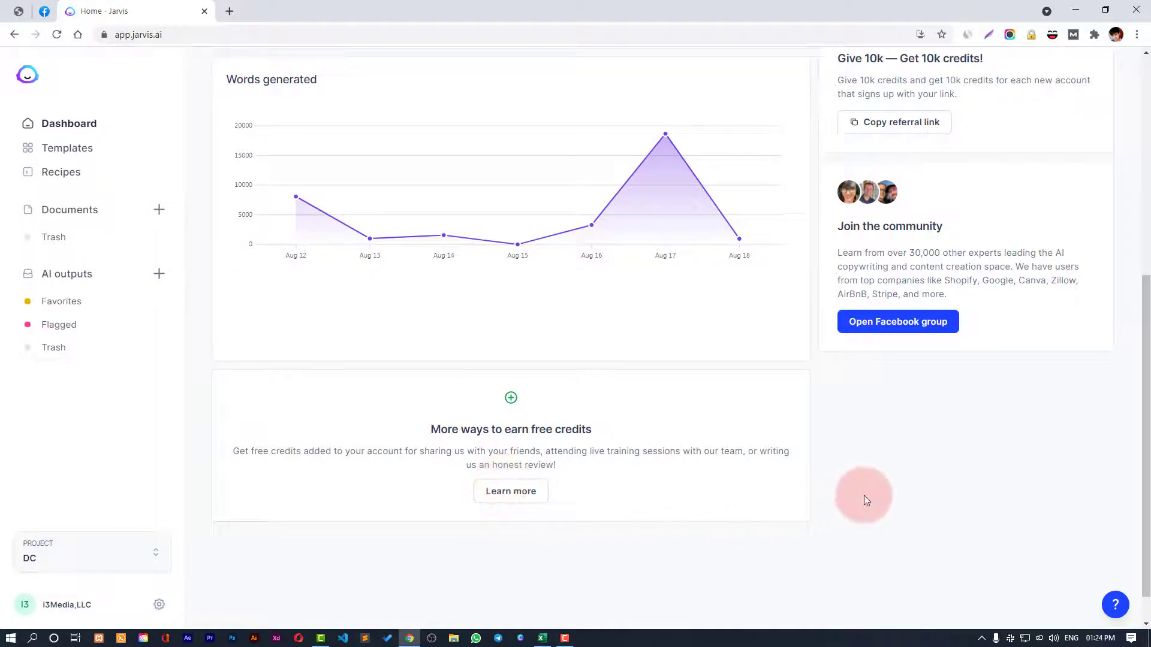
{"action": "scroll", "coordinate": [818, 477], "scroll_direction": "up", "scroll_amount": 4}
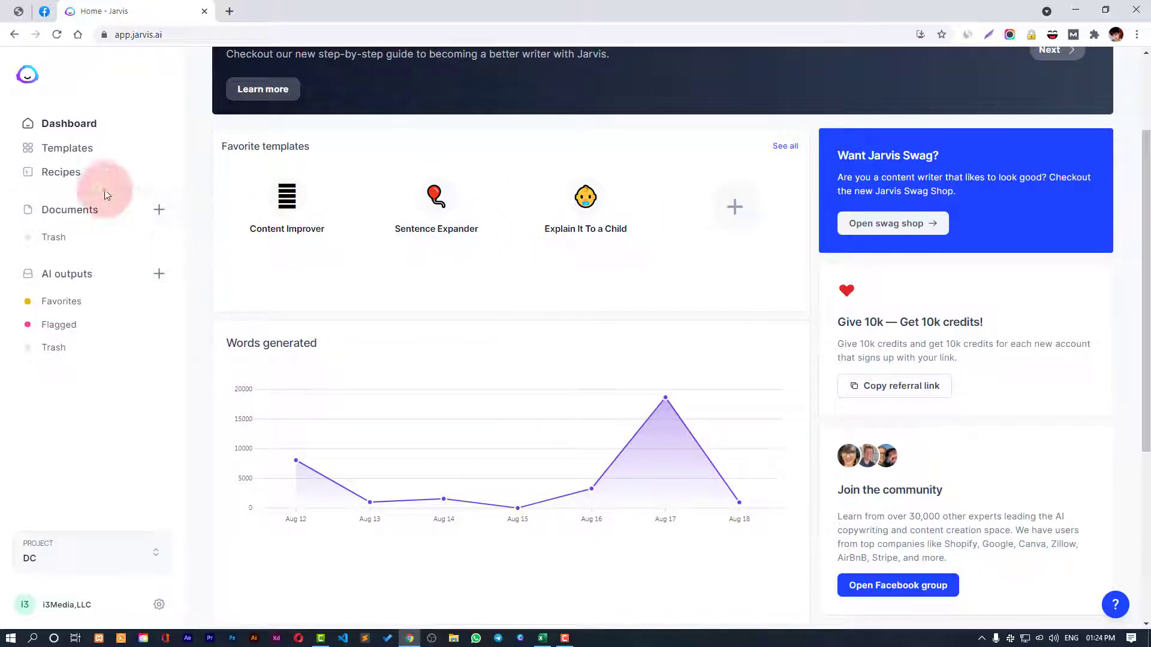
- Open the Templates library and browse the available template cards
{"action": "left_click", "coordinate": [75, 153]}
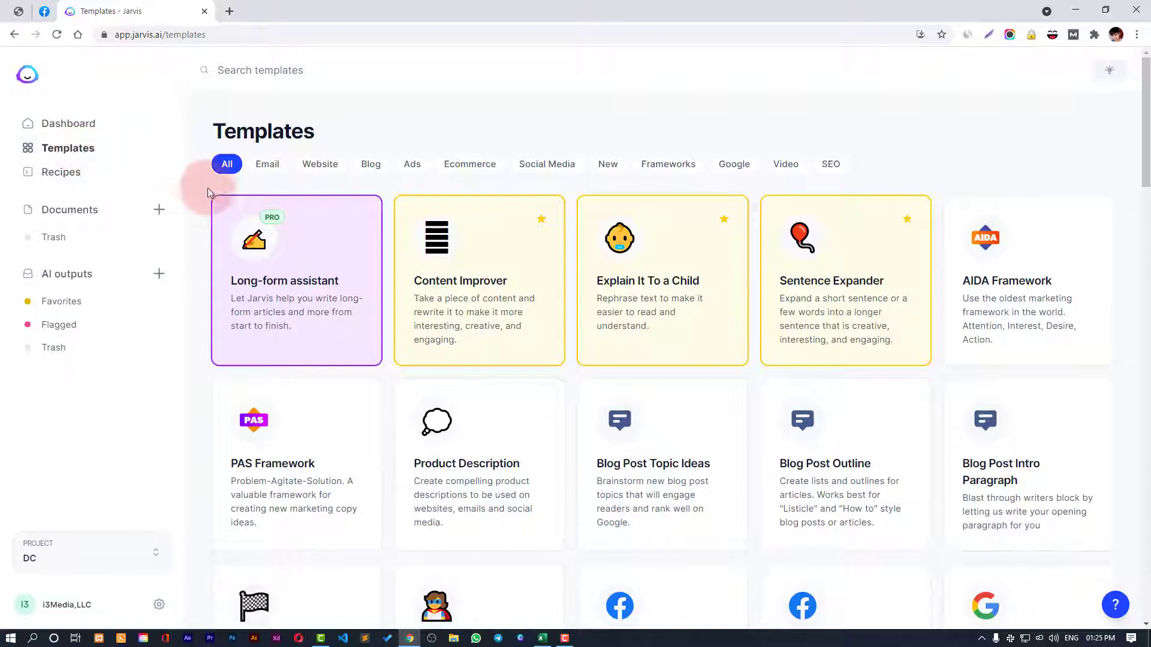
{"action": "left_click", "coordinate": [310, 234]}
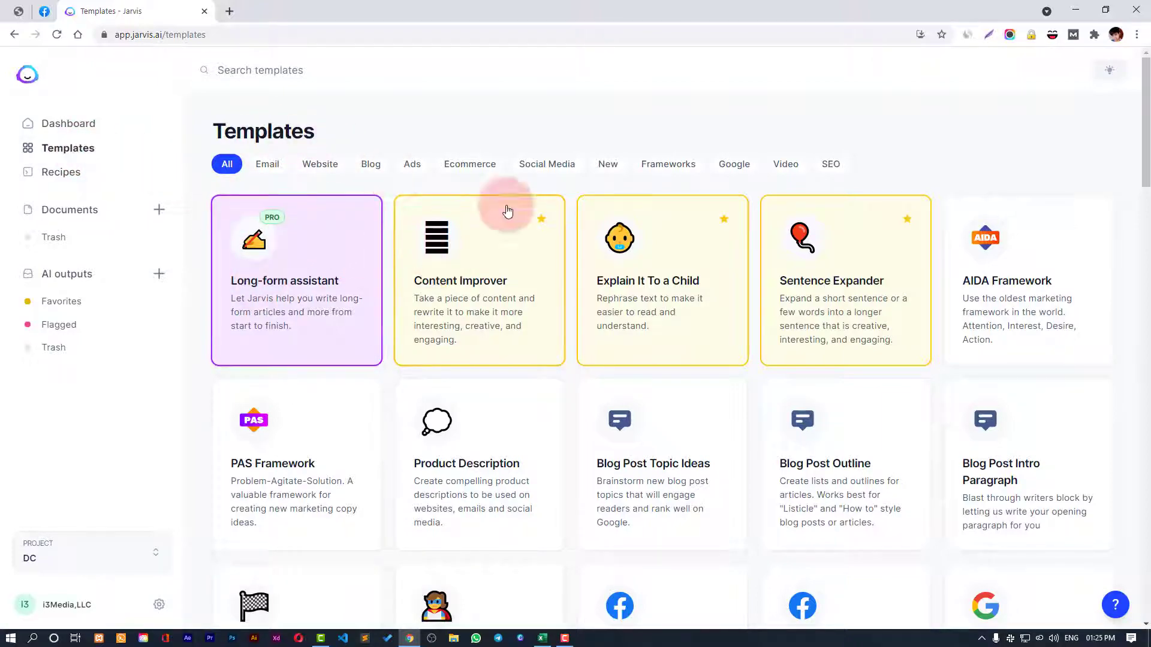
{"action": "scroll", "coordinate": [691, 264], "scroll_direction": "down", "scroll_amount": 5}
{"action": "scroll", "coordinate": [689, 267], "scroll_direction": "down", "scroll_amount": 5}
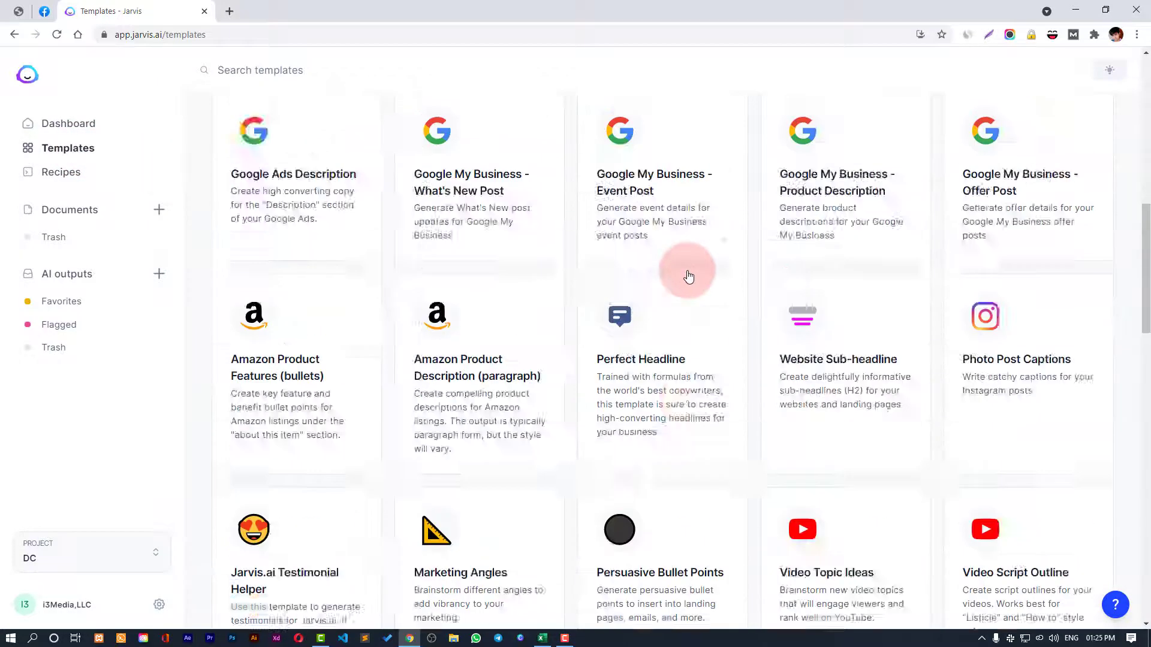
{"action": "scroll", "coordinate": [688, 264], "scroll_direction": "up", "scroll_amount": 11}
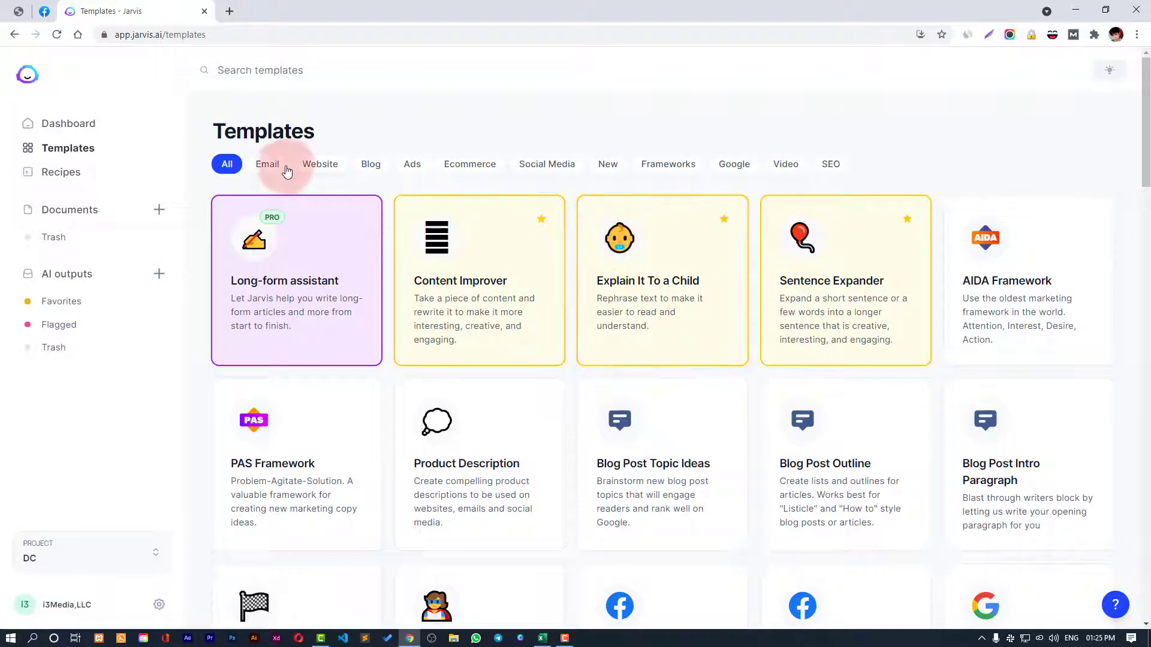
- View the templates by category in turn: Website, Blog, Ads, Ecommerce, Social Media, New, Frameworks, Google, Video and SEO
{"action": "left_click", "coordinate": [317, 166]}
{"action": "left_click", "coordinate": [364, 168]}
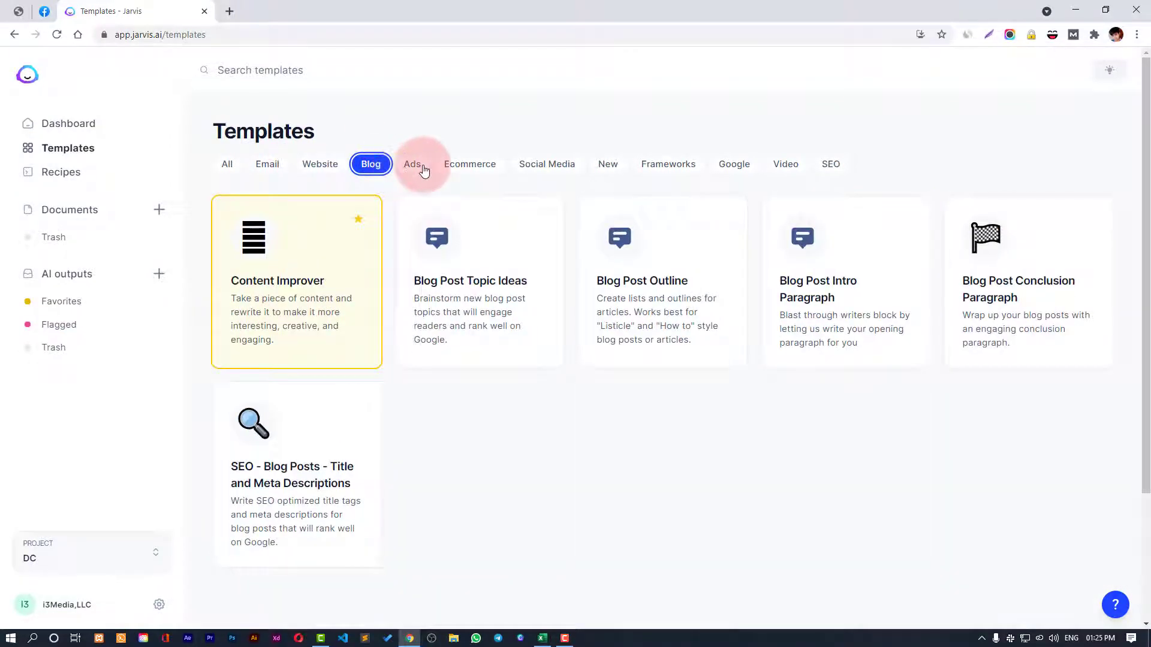
{"action": "left_click", "coordinate": [412, 167]}
{"action": "left_click", "coordinate": [470, 169]}
{"action": "left_click", "coordinate": [560, 175]}
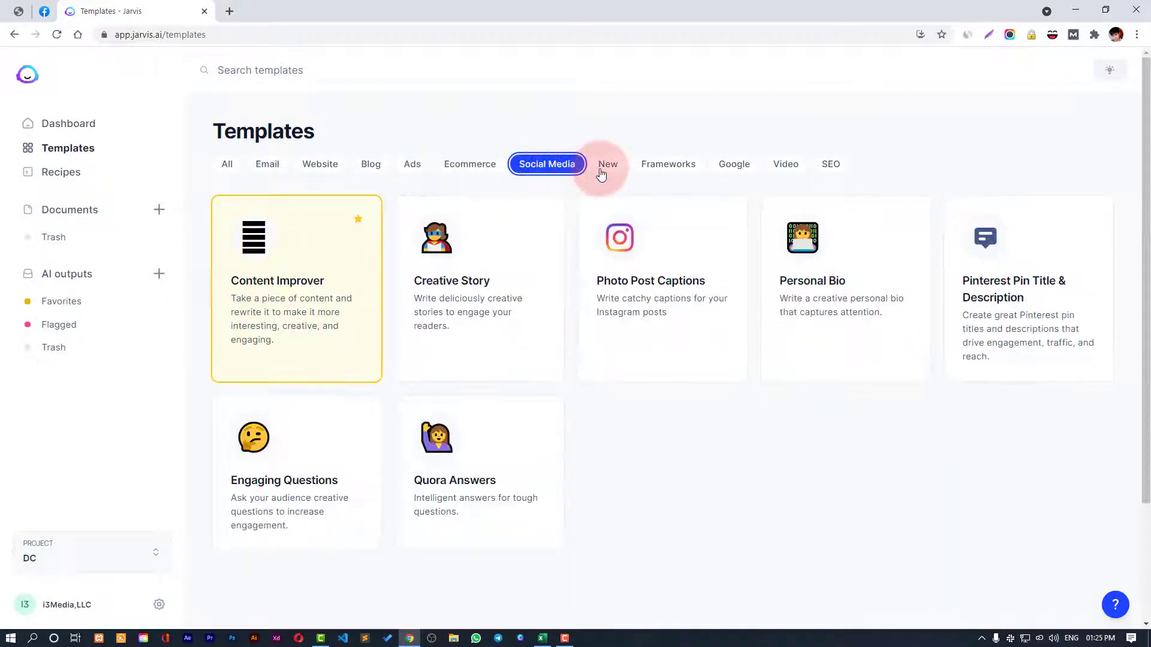
{"action": "left_click", "coordinate": [601, 174]}
{"action": "left_click", "coordinate": [666, 173]}
{"action": "left_click", "coordinate": [741, 173]}
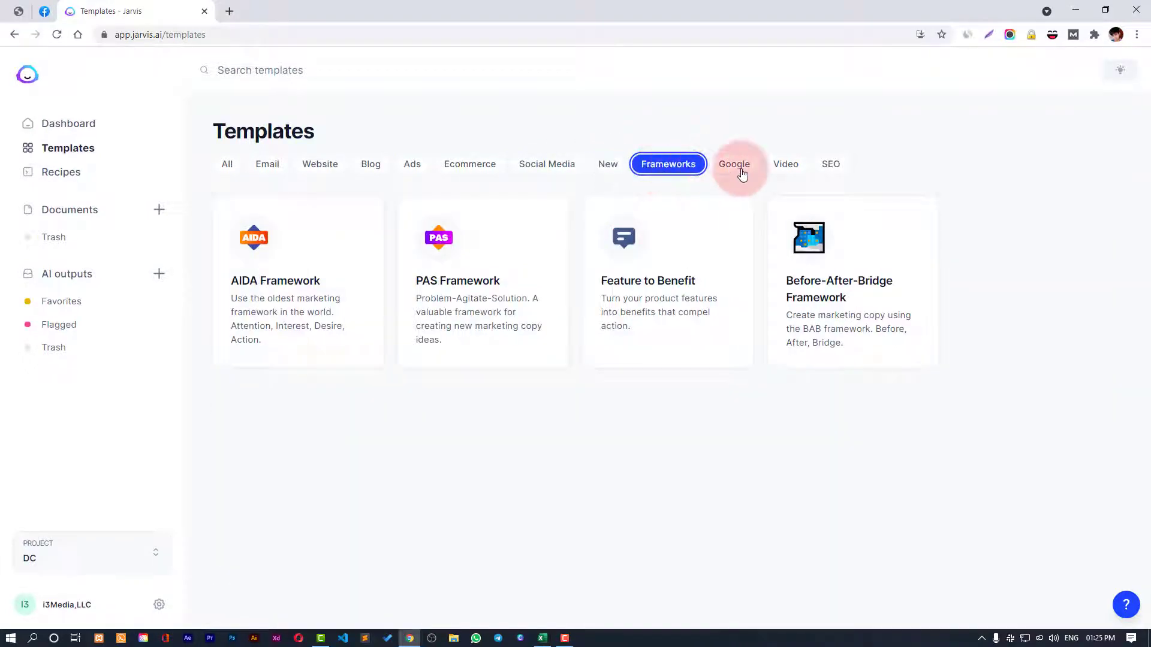
{"action": "left_click", "coordinate": [796, 173]}
{"action": "left_click", "coordinate": [832, 171]}
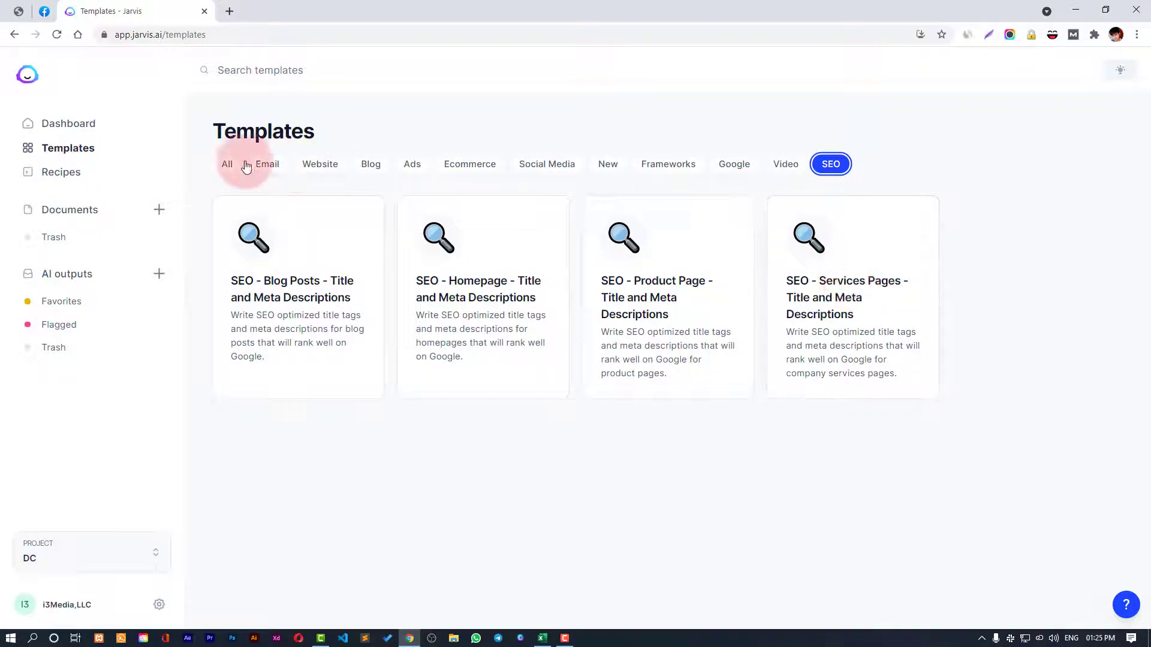
- Show templates of all categories again and look through the full list
{"action": "left_click", "coordinate": [226, 165]}
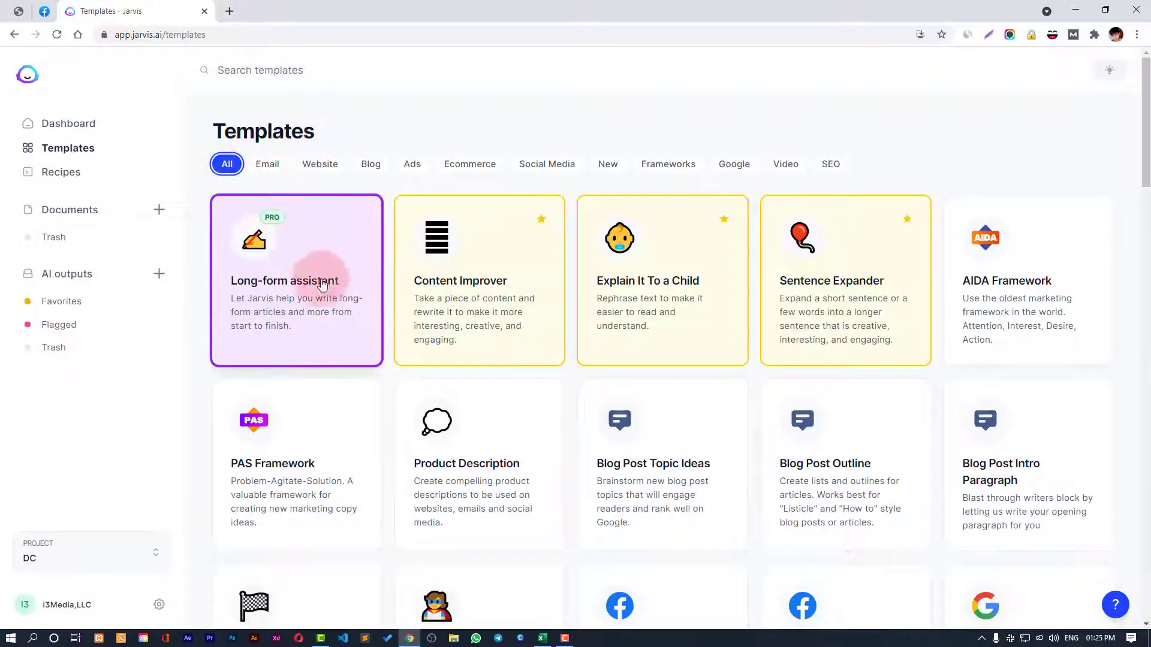
{"action": "scroll", "coordinate": [334, 298], "scroll_direction": "down", "scroll_amount": 14}
{"action": "scroll", "coordinate": [338, 303], "scroll_direction": "up", "scroll_amount": 10}
{"action": "scroll", "coordinate": [337, 302], "scroll_direction": "up", "scroll_amount": 4}
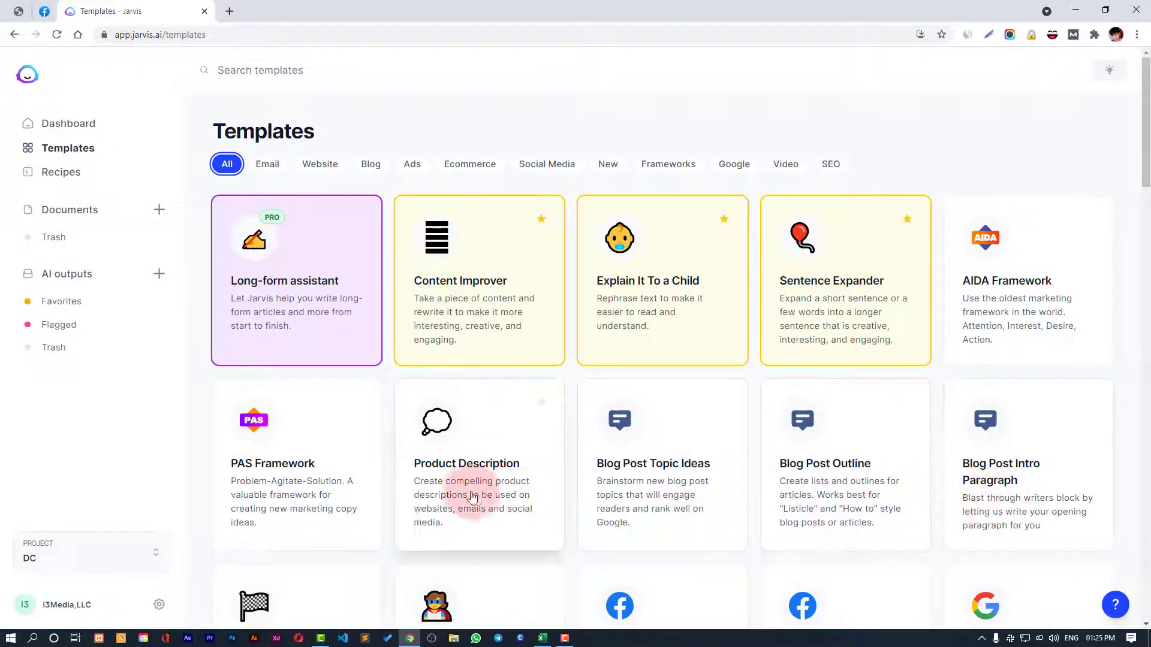
- Open the Blog Post Topic Ideas template, examine its input fields from Company name to Examples, and return to the template library
{"action": "left_click", "coordinate": [654, 493]}
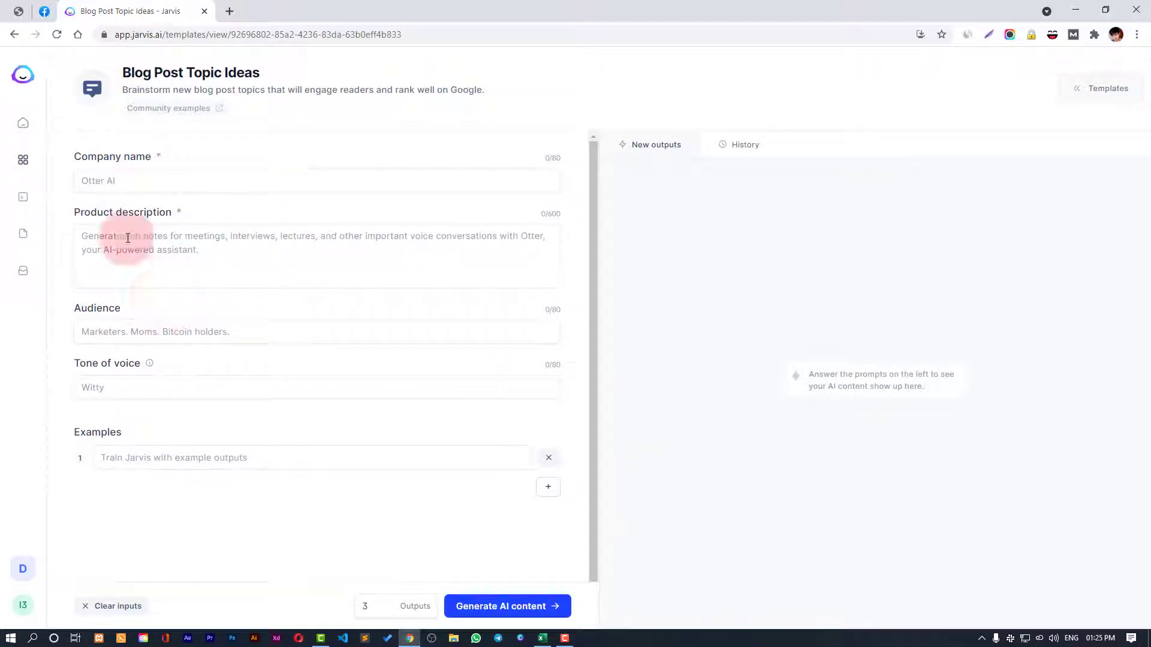
{"action": "left_click", "coordinate": [104, 181]}
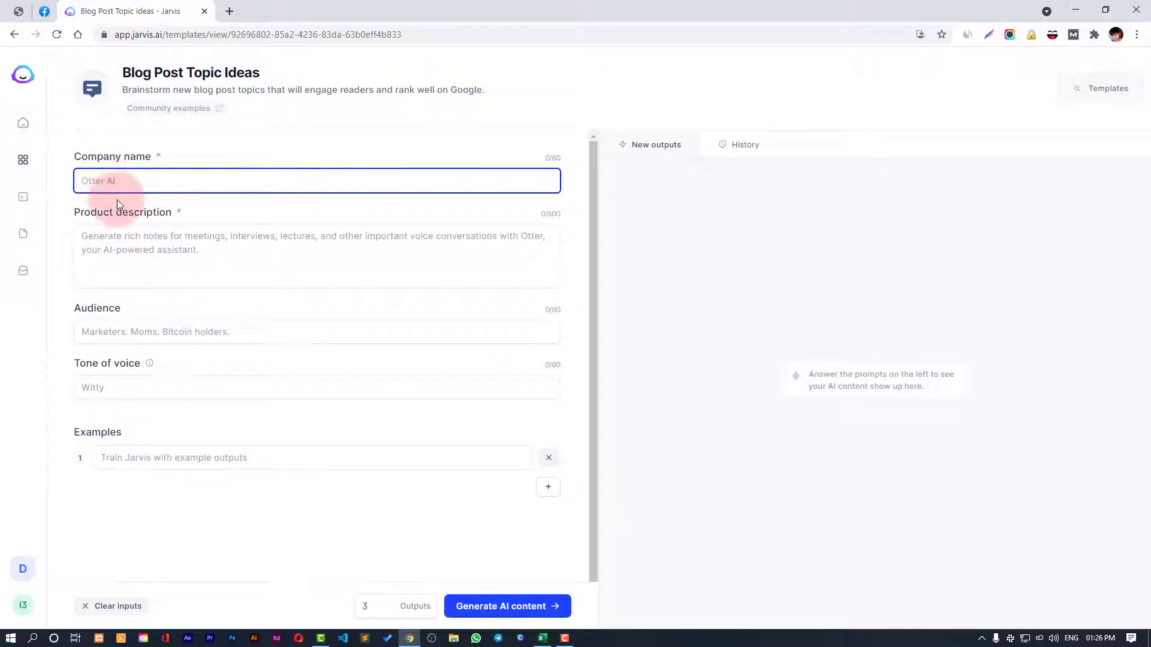
{"action": "left_click", "coordinate": [130, 249]}
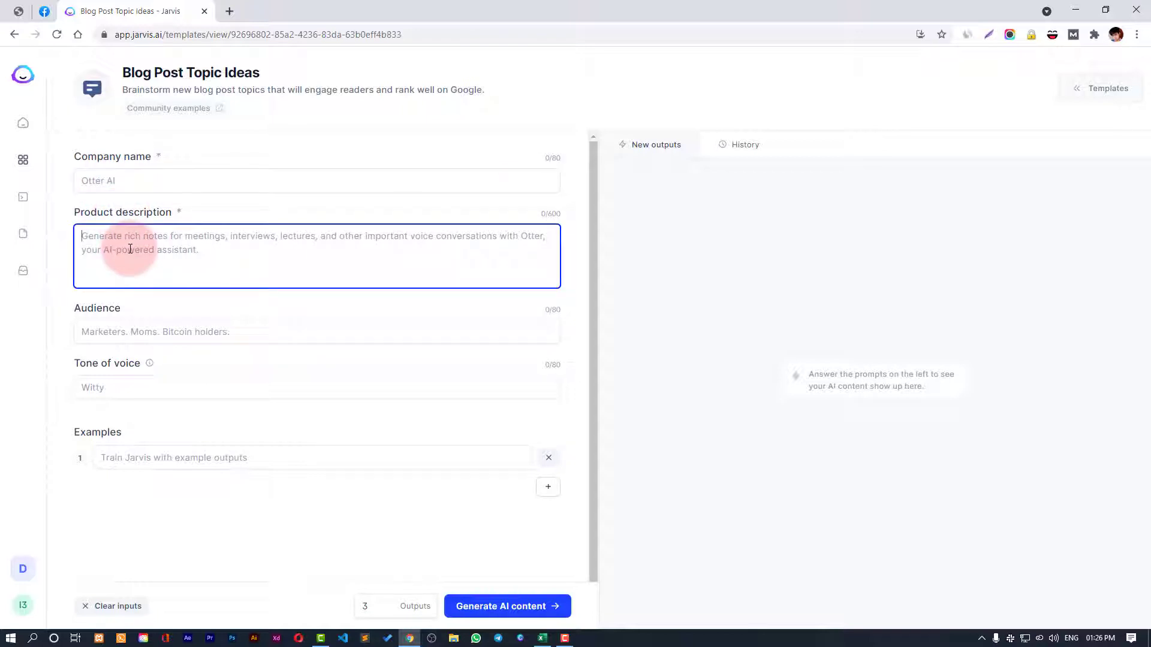
{"action": "left_click", "coordinate": [137, 330]}
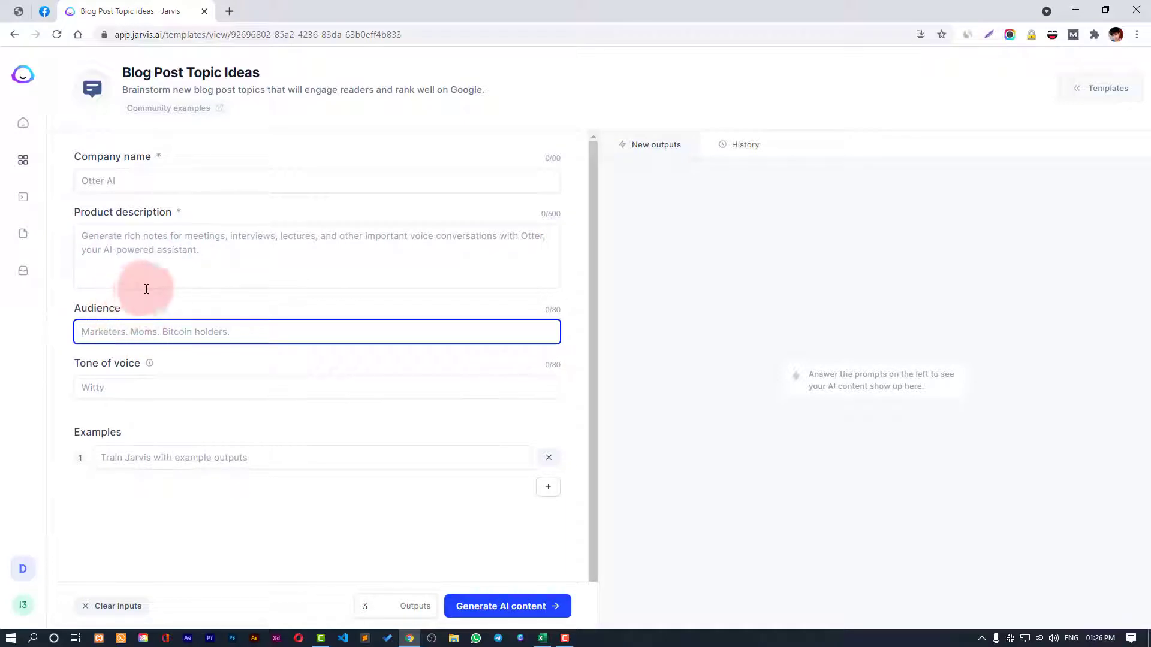
{"action": "left_click", "coordinate": [112, 380]}
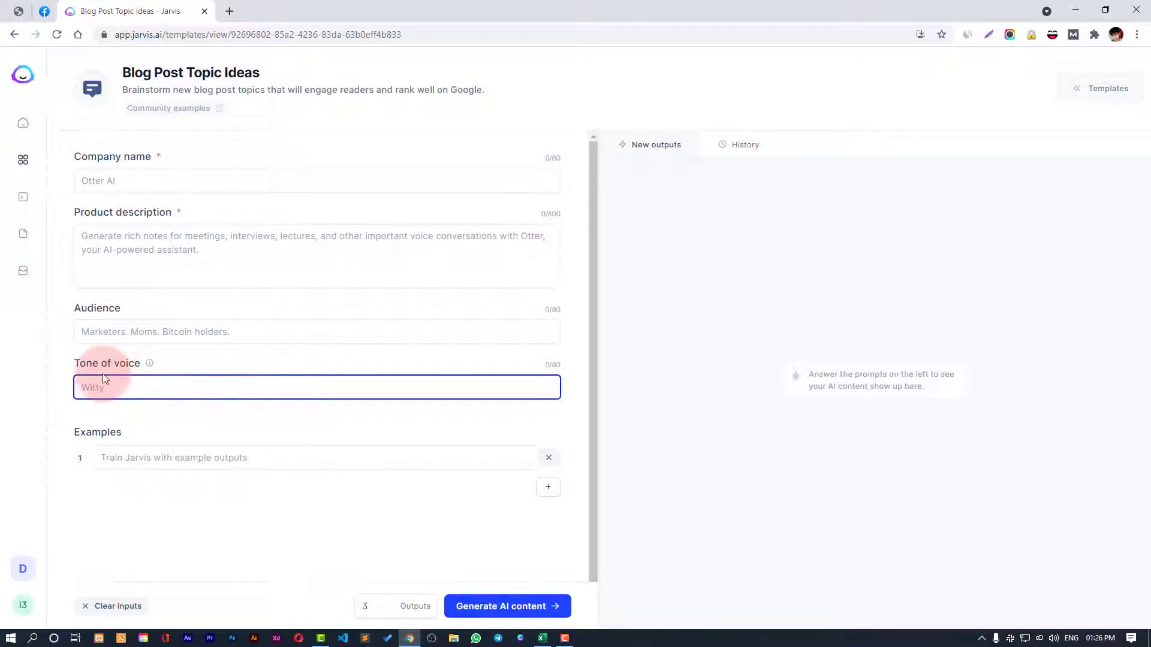
{"action": "left_click", "coordinate": [127, 456]}
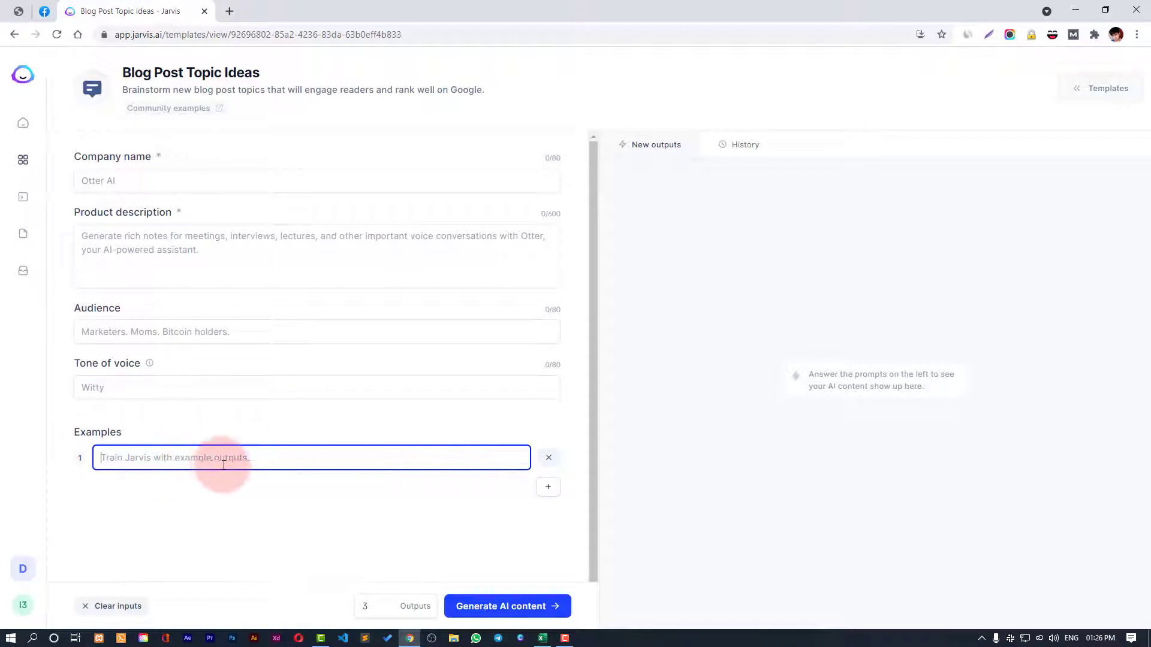
{"action": "left_click", "coordinate": [284, 544]}
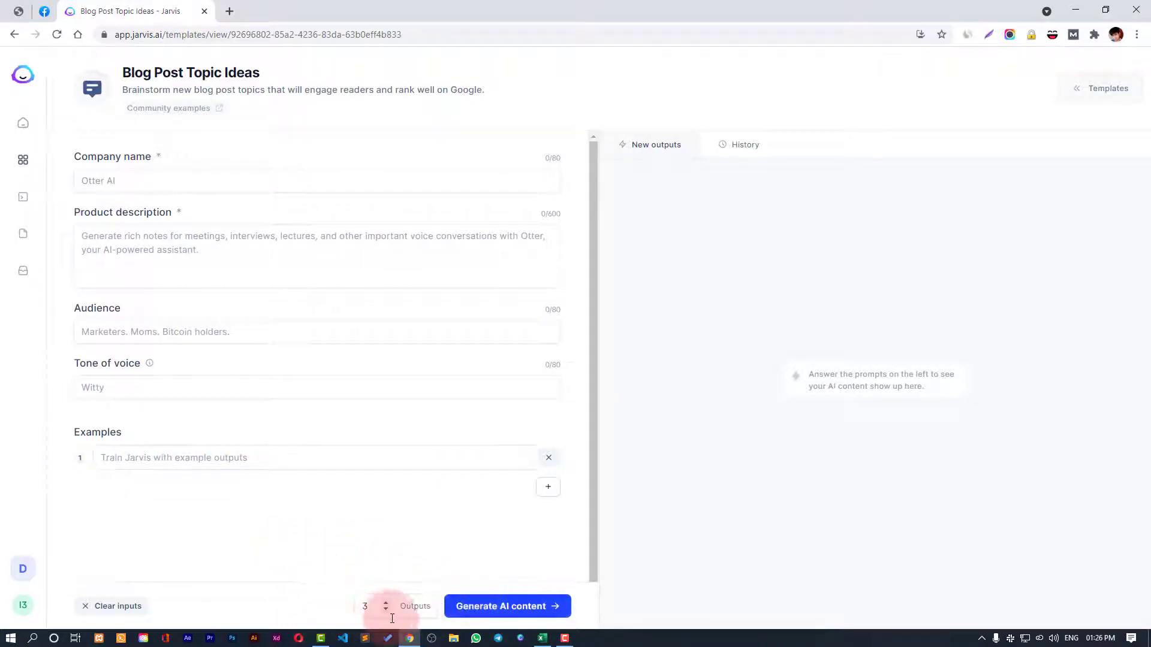
{"action": "left_click", "coordinate": [17, 35]}
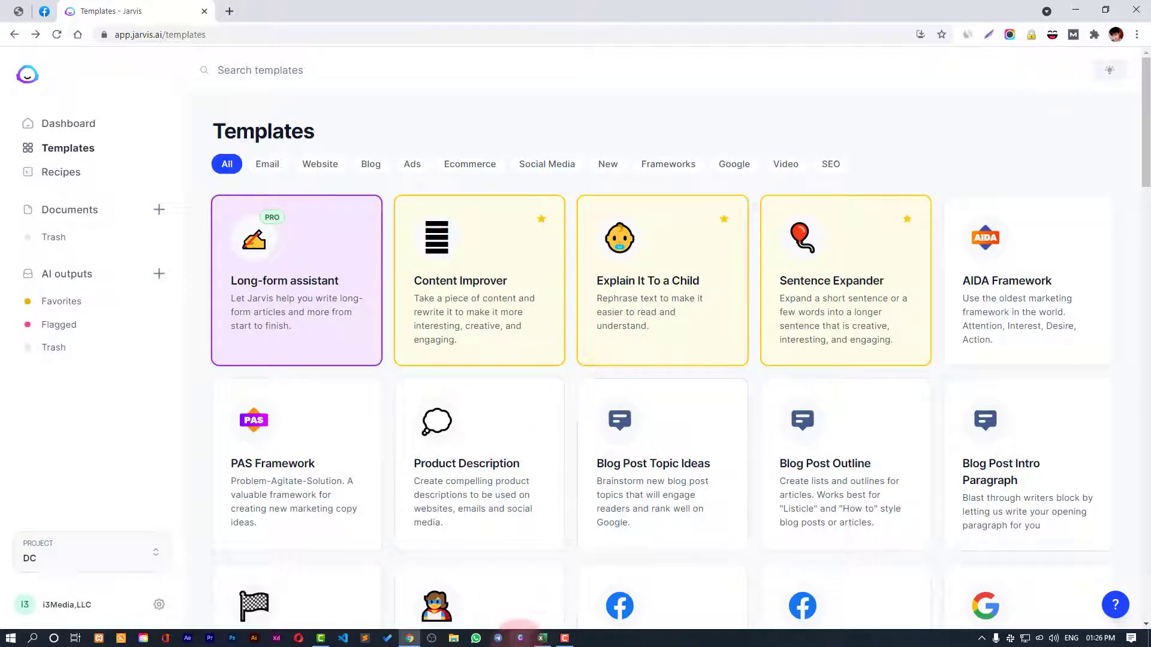
- Switch to Excel and copy the web hosting question in cell B2
{"action": "left_click", "coordinate": [543, 639]}
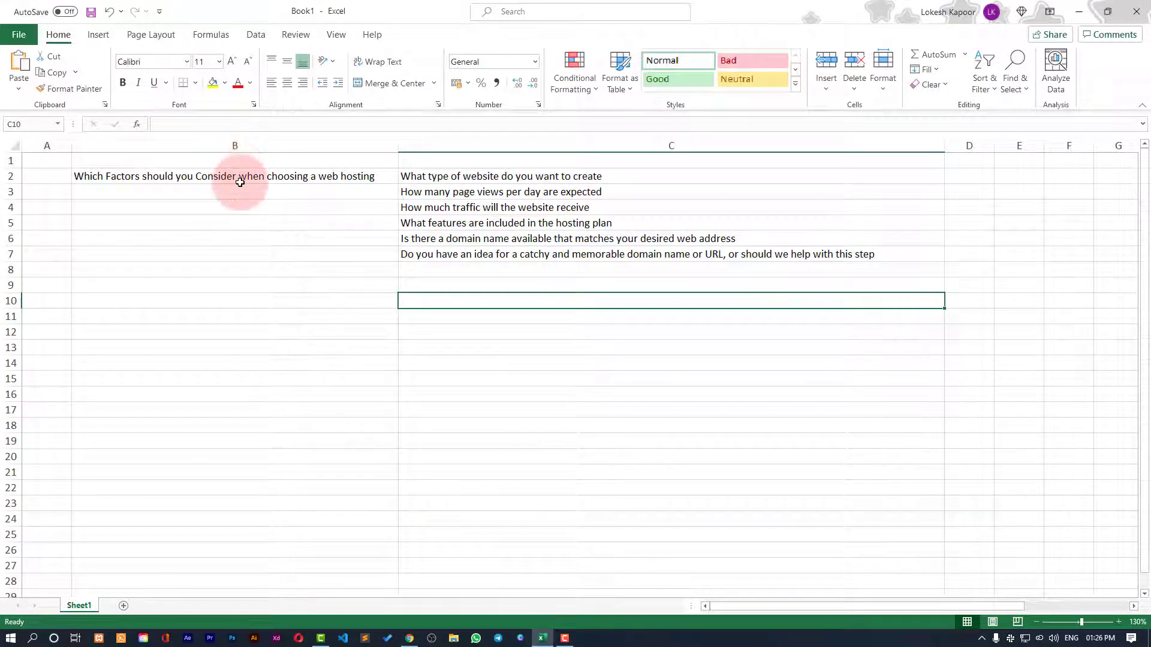
{"action": "left_click", "coordinate": [240, 179]}
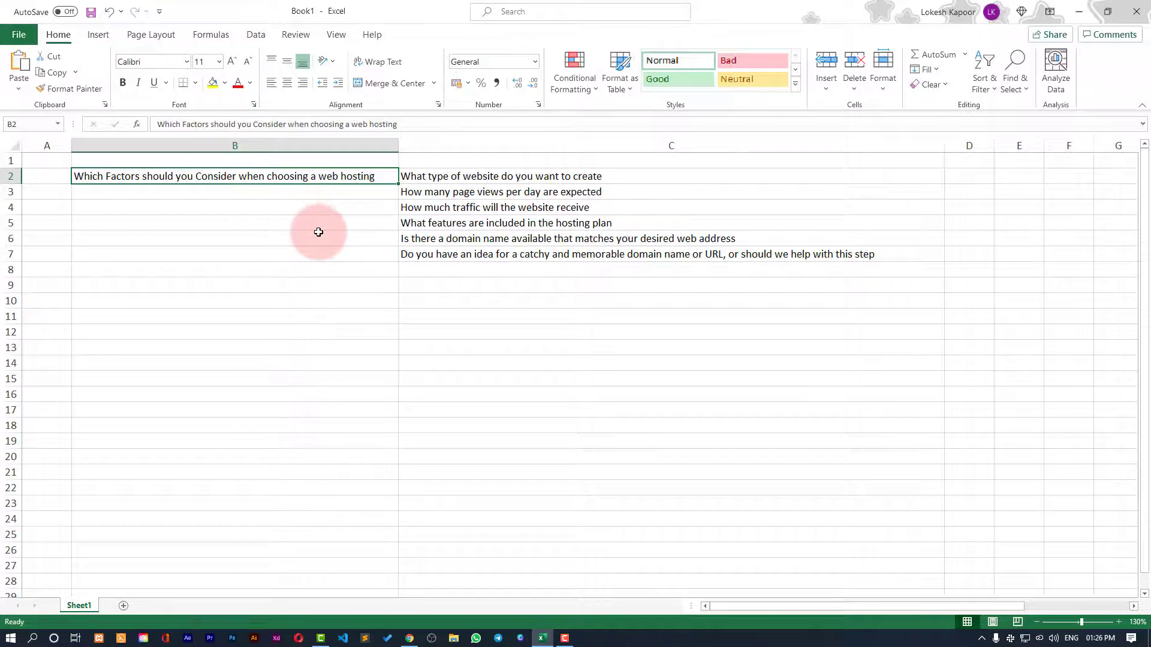
{"action": "key", "text": "ctrl+c"}
- Back in Jarvis, start a Long-form assistant document from scratch and paste the title "Which Factors should you Consider when choosing a web hosting"
{"action": "key", "text": "alt+Tab"}
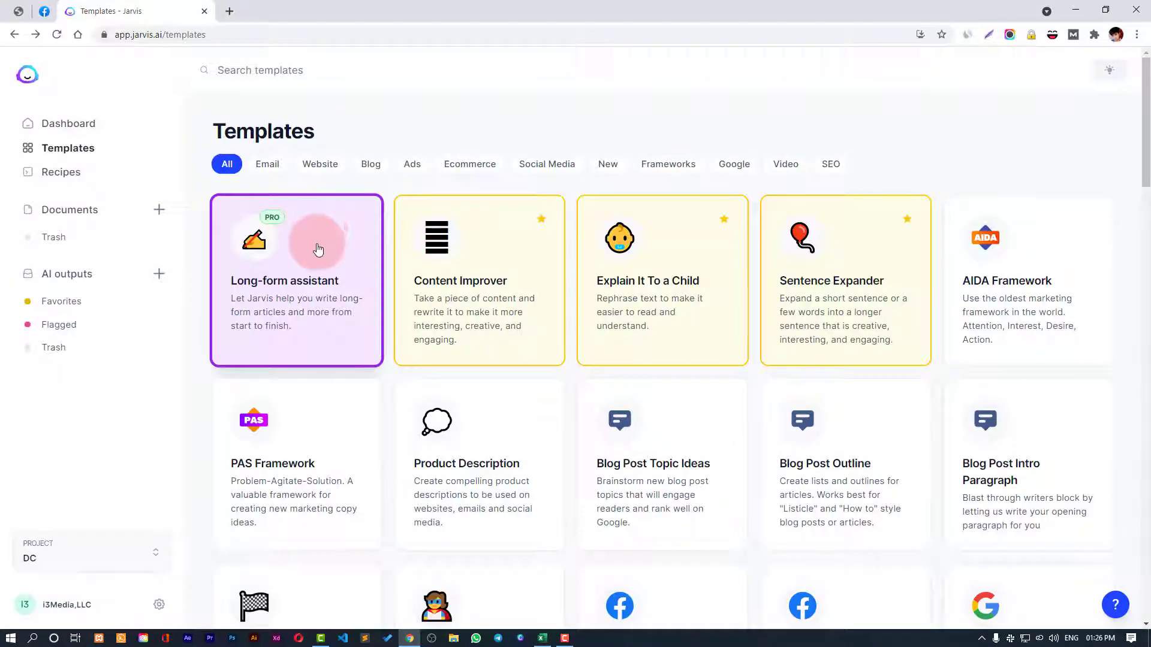
{"action": "left_click", "coordinate": [317, 249]}
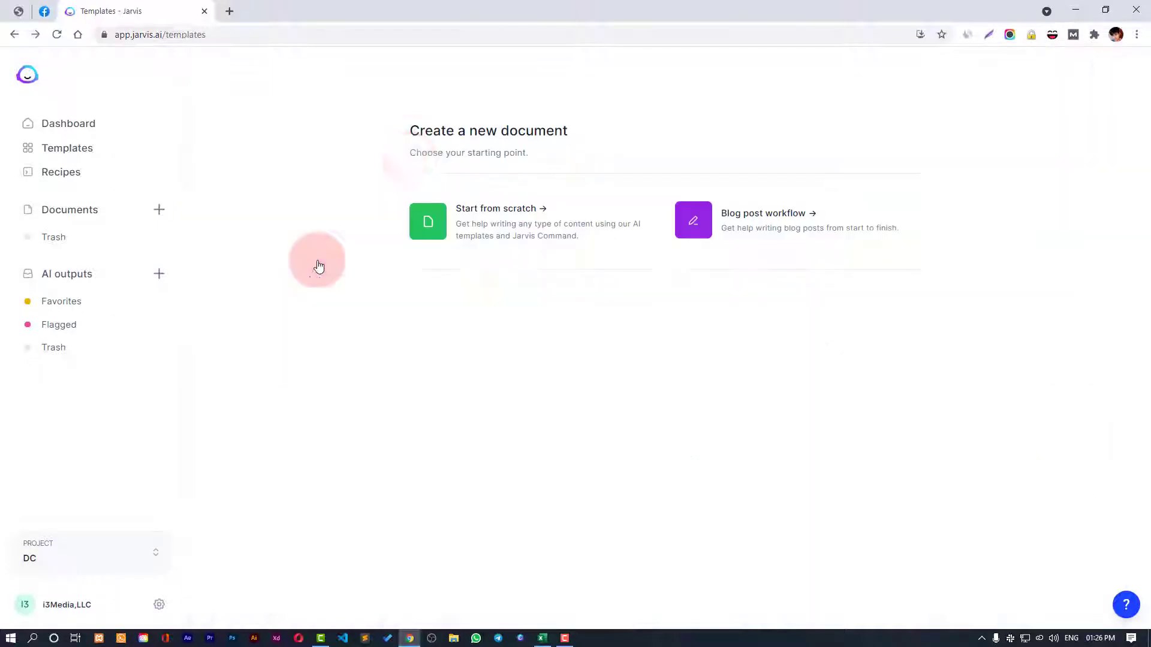
{"action": "left_click", "coordinate": [470, 227]}
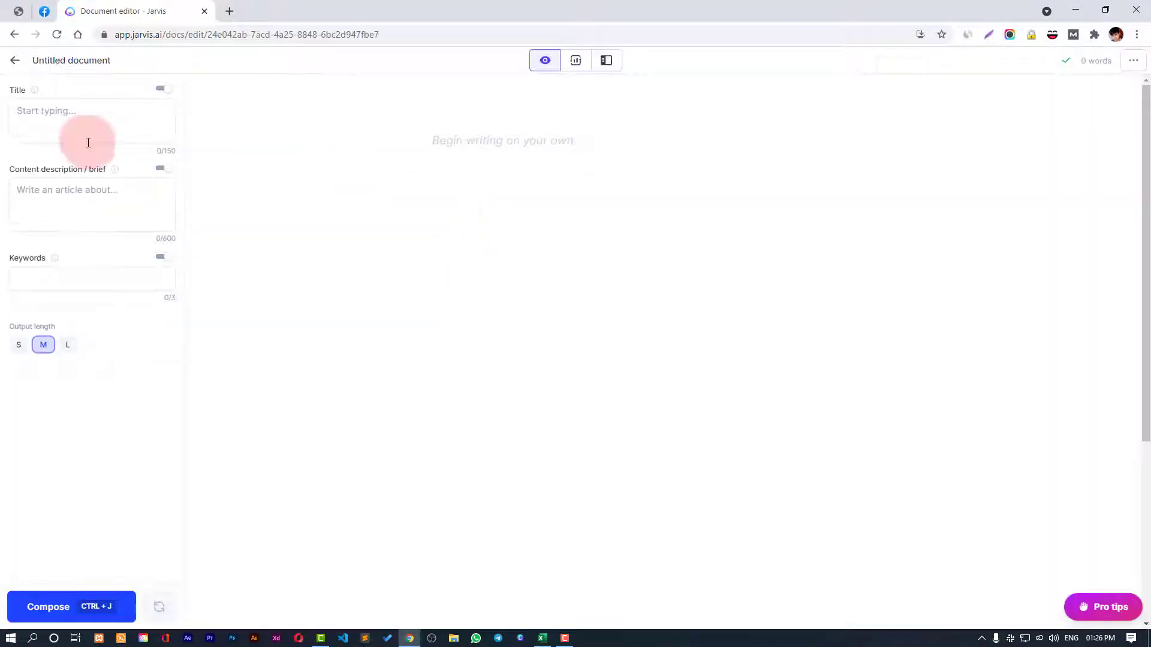
{"action": "key", "text": "ctrl+v"}
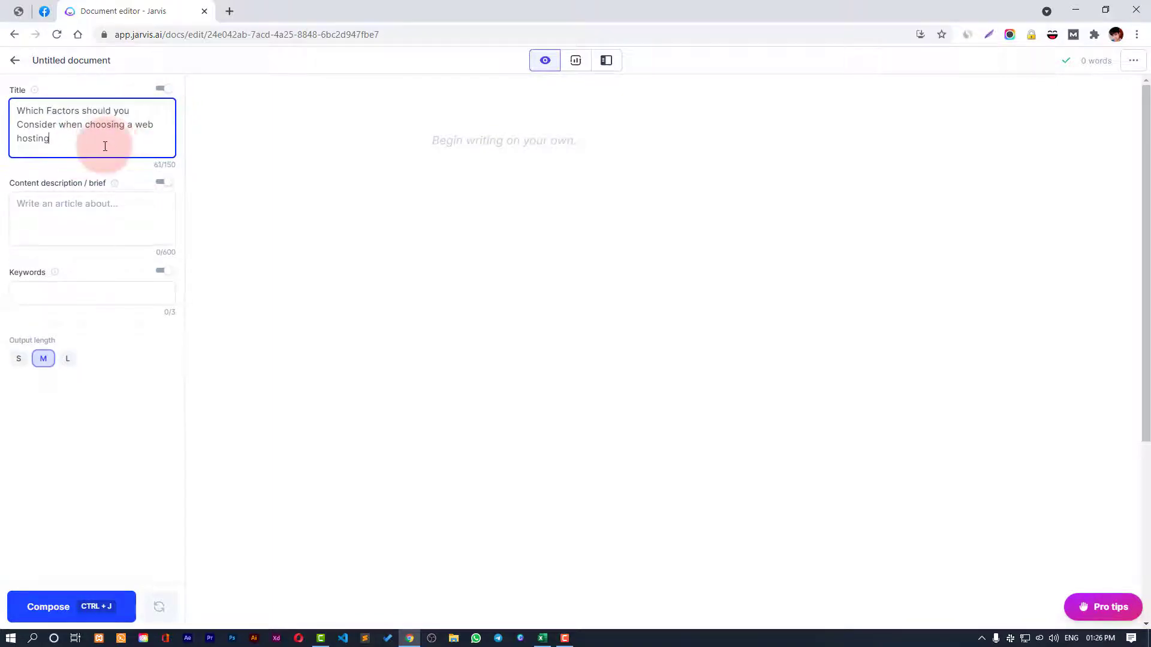
- Open longshot.ai in a new browser tab and enter its app, closing the welcome message
{"action": "left_click", "coordinate": [230, 11]}
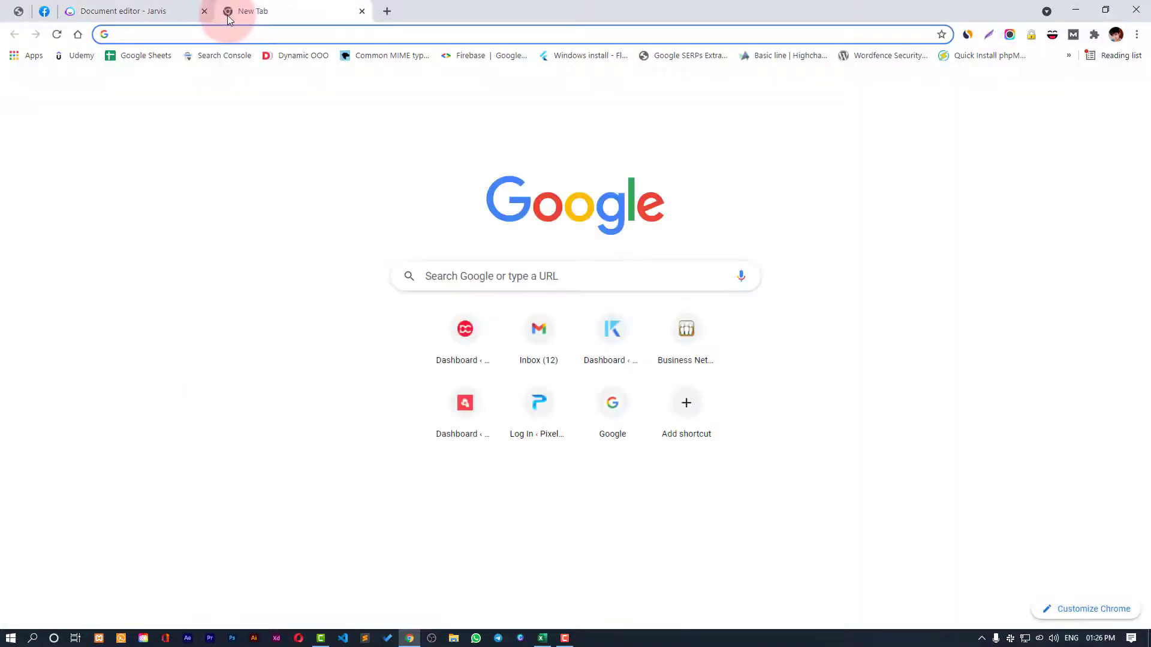
{"action": "type", "text": "long"}
{"action": "key", "text": "Return"}
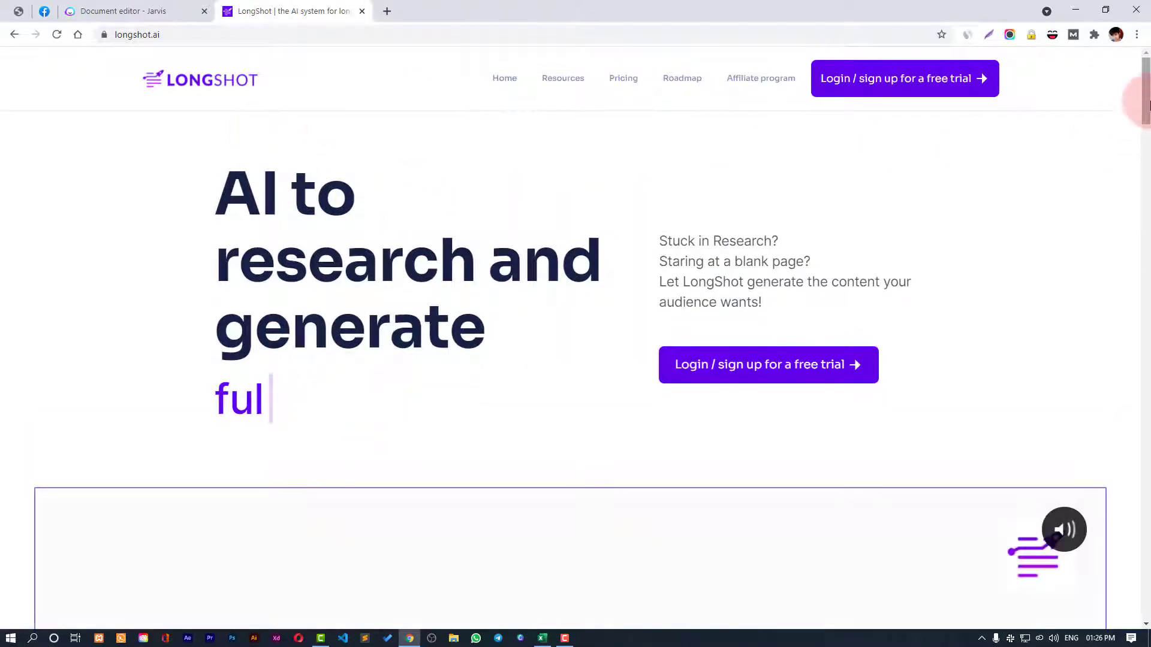
{"action": "mouse_move", "coordinate": [1148, 105]}
{"action": "left_mouse_down"}
{"action": "mouse_move", "coordinate": [1131, 526]}
{"action": "mouse_move", "coordinate": [1148, 93]}
{"action": "left_mouse_up"}
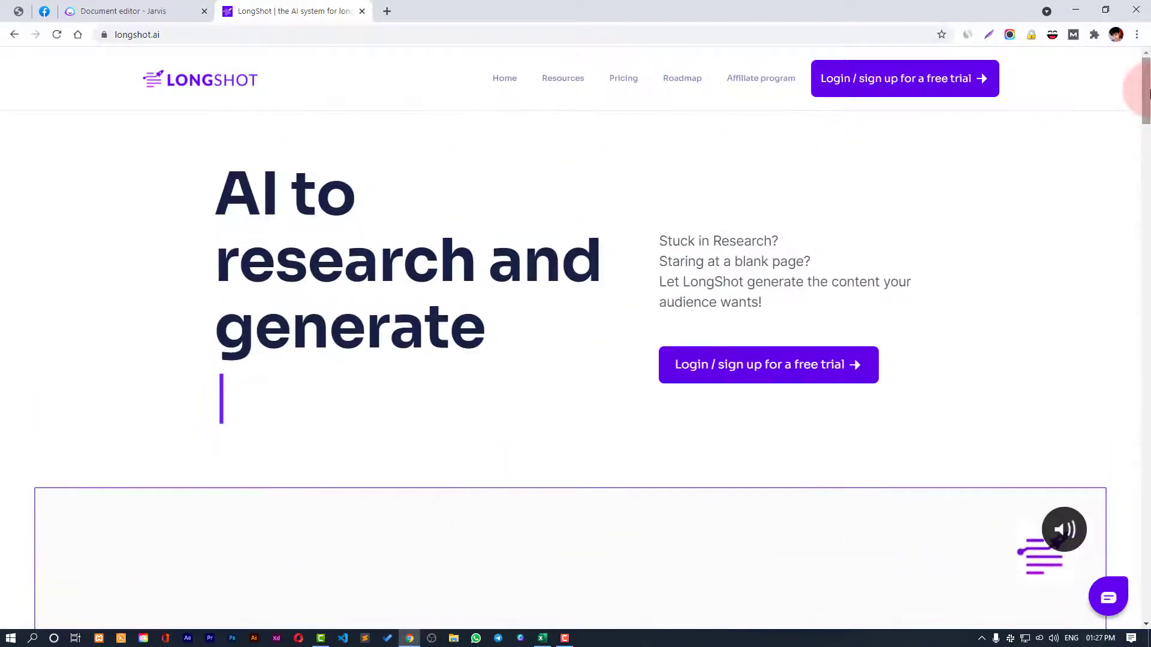
{"action": "left_click", "coordinate": [886, 84]}
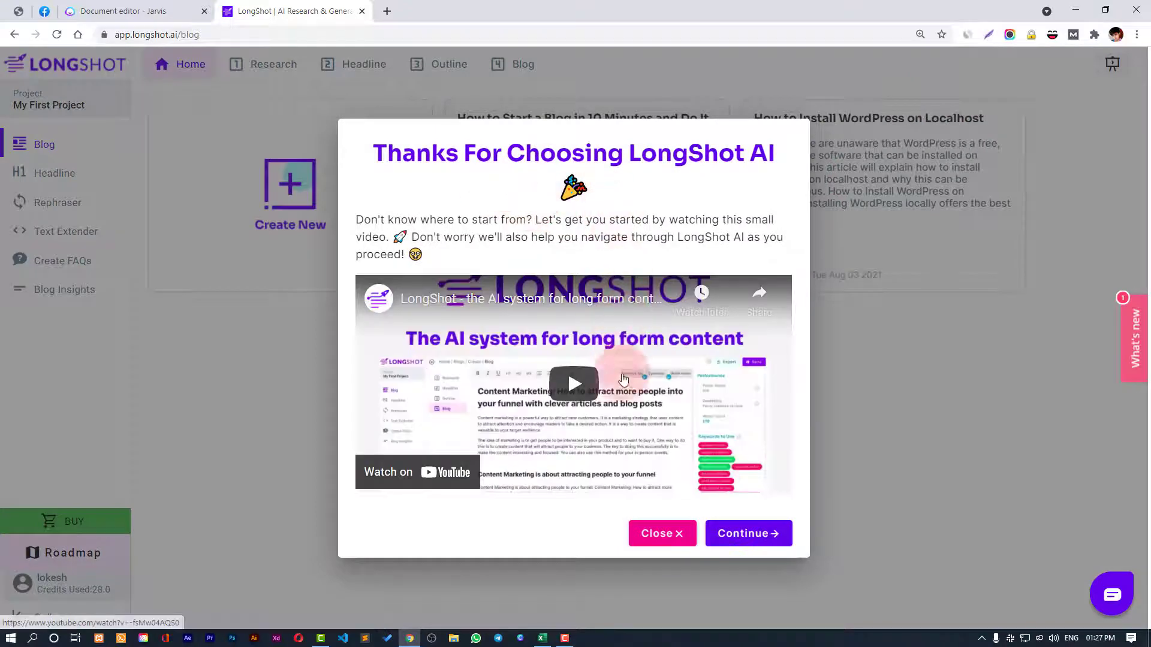
{"action": "left_click", "coordinate": [654, 535]}
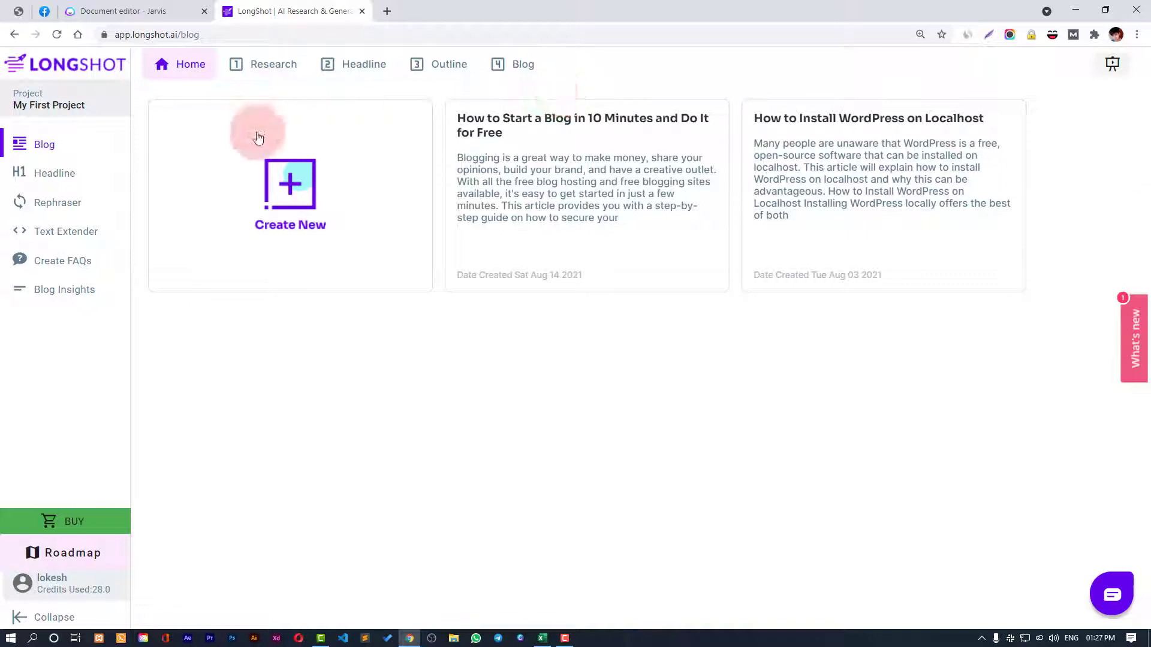
- Run a Research search for the topic "Which Factors should you Consider when choosing a web hosting"
{"action": "left_click", "coordinate": [265, 71]}
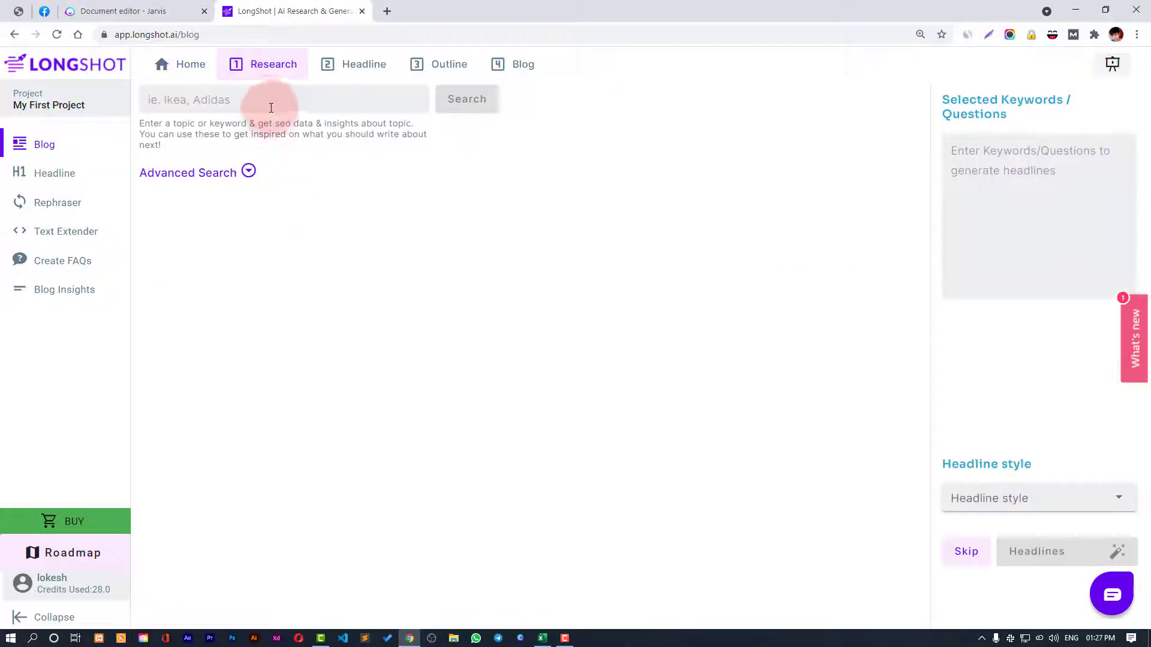
{"action": "left_click", "coordinate": [271, 108]}
{"action": "type", "text": "hould you Consider when choosing a web hosting"}
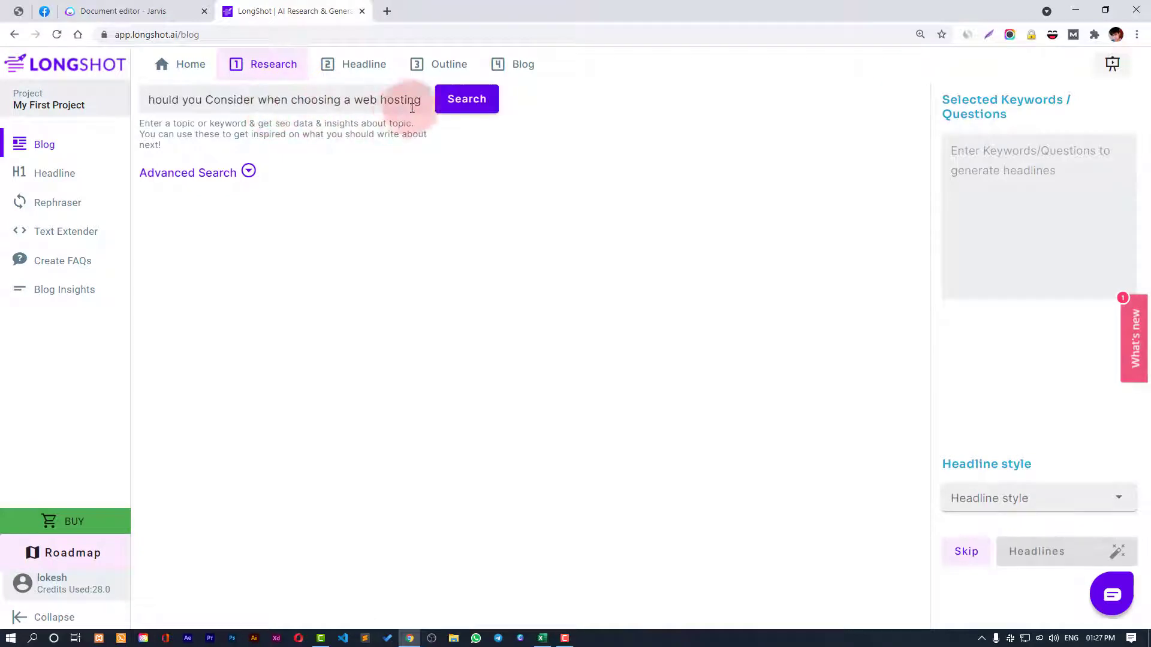
{"action": "left_click", "coordinate": [452, 102]}
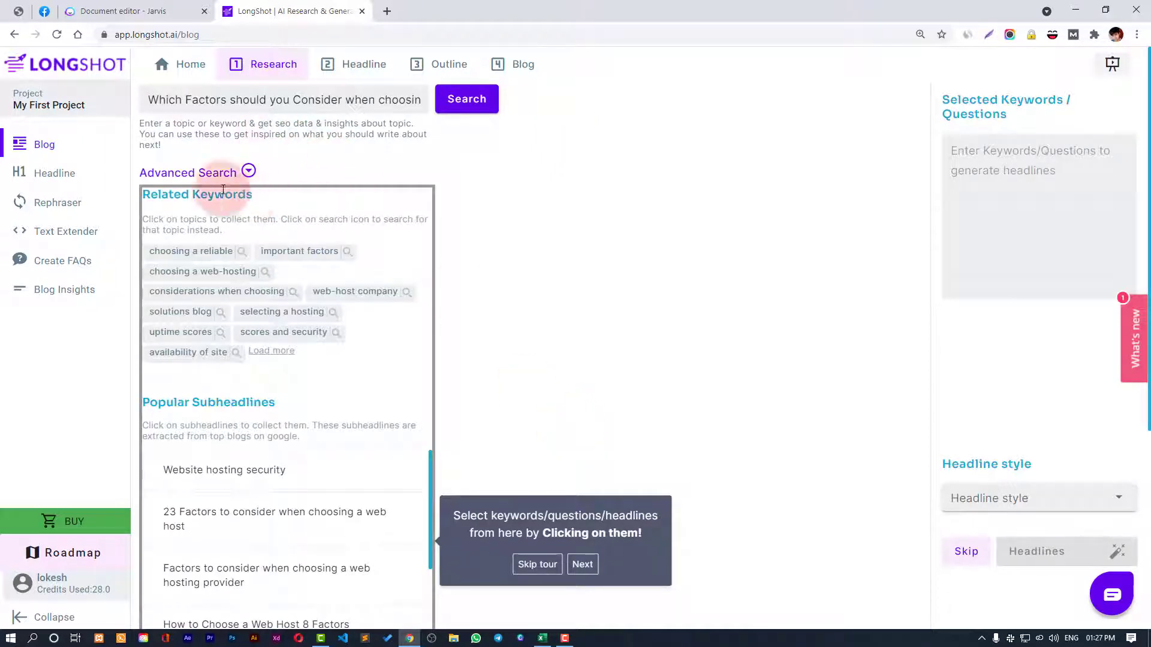
- Skip the guided tour of the research results and collect the related keyword "choosing a web-hosting"
{"action": "scroll", "coordinate": [468, 342], "scroll_direction": "down", "scroll_amount": 2}
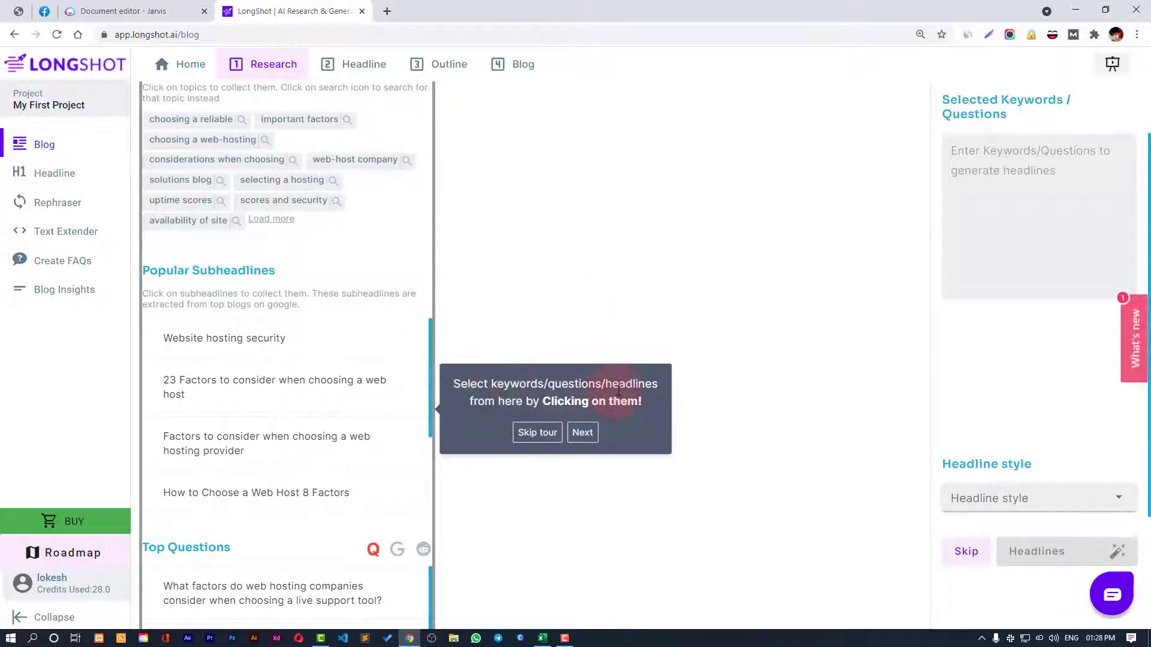
{"action": "scroll", "coordinate": [303, 327], "scroll_direction": "down", "scroll_amount": 2}
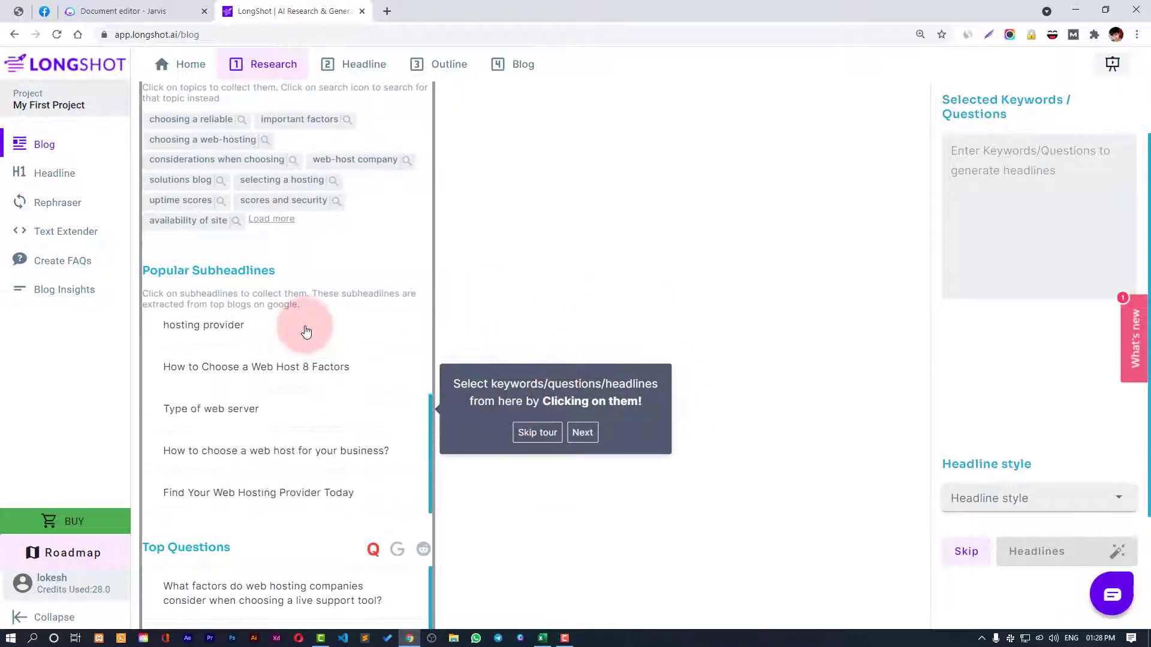
{"action": "left_click", "coordinate": [537, 433]}
{"action": "scroll", "coordinate": [534, 290], "scroll_direction": "up", "scroll_amount": 2}
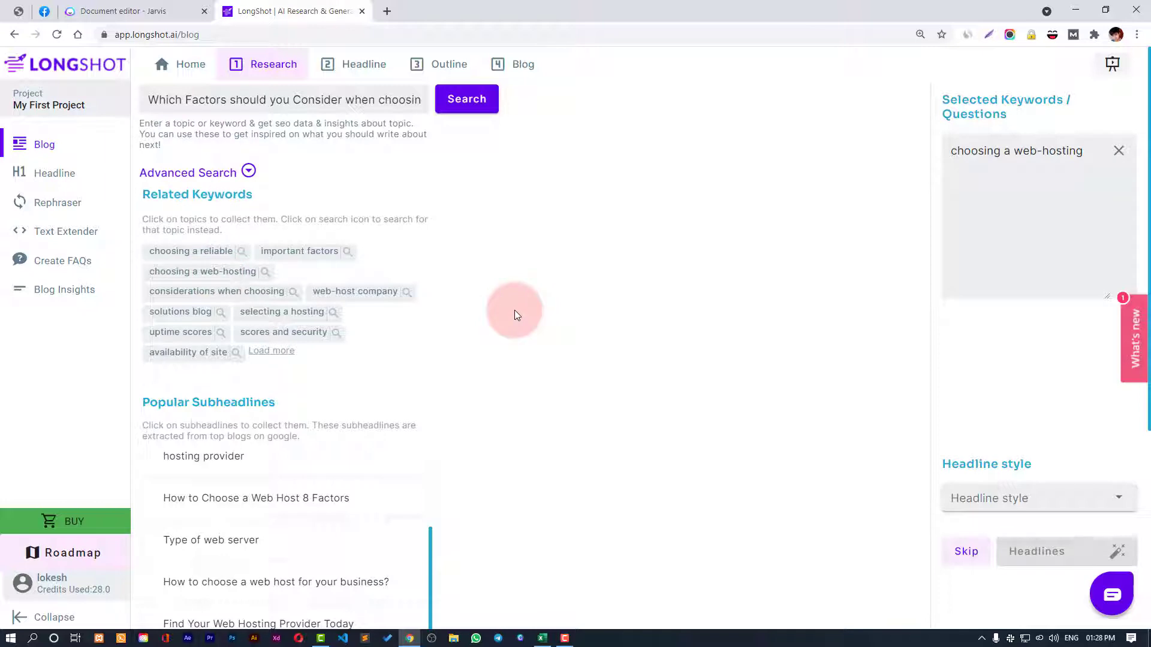
- Clear the selected keywords and collect "choosing a web-hosting", "choosing a reliable", "web-host company", "selecting a hosting" and "uptime scores"
{"action": "left_click", "coordinate": [1118, 150]}
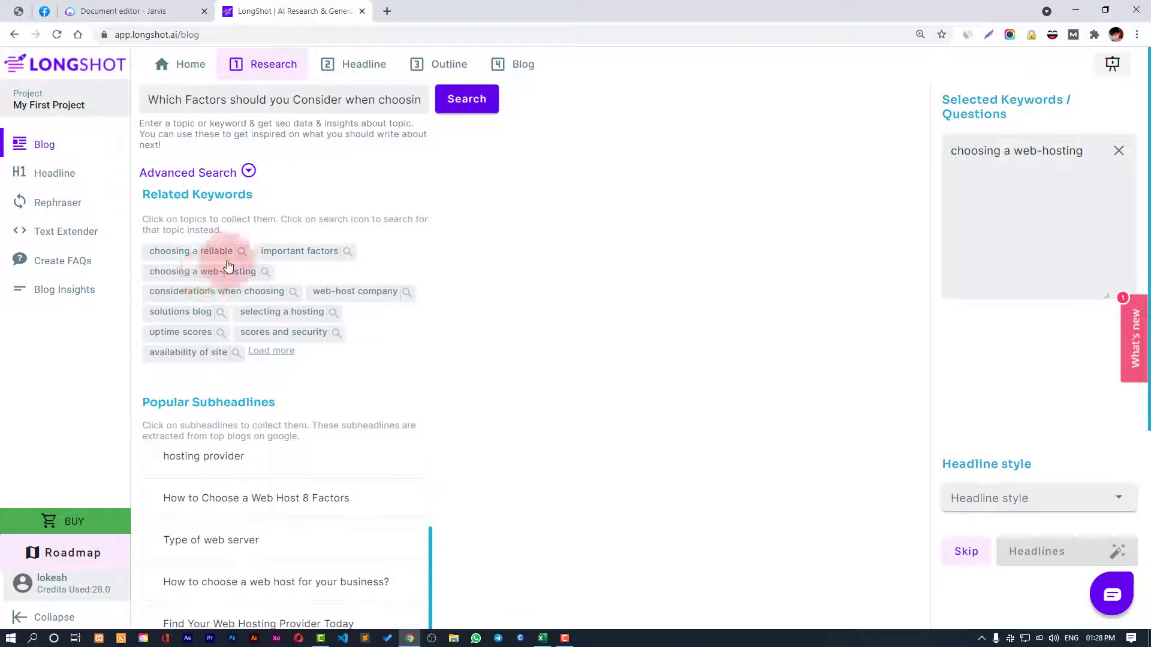
{"action": "left_click", "coordinate": [218, 257]}
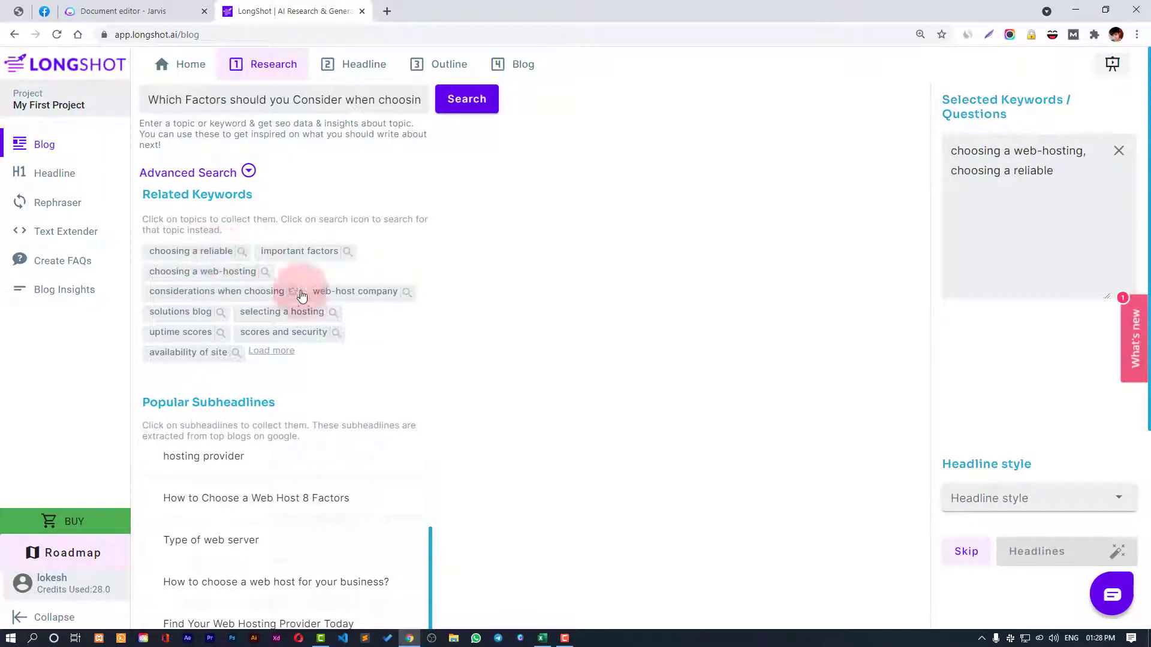
{"action": "left_click", "coordinate": [360, 293]}
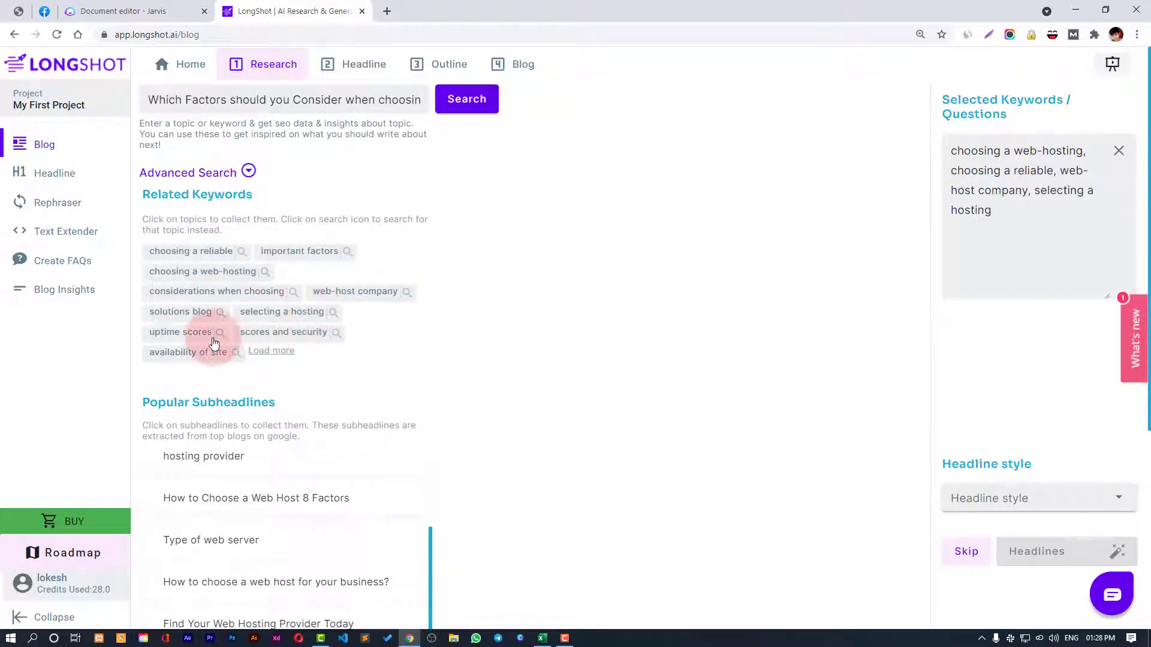
- Load more related keywords and collect "page load time", "website functionality", "website performance", "website requirement" and "website reliability"
{"action": "left_click", "coordinate": [271, 352]}
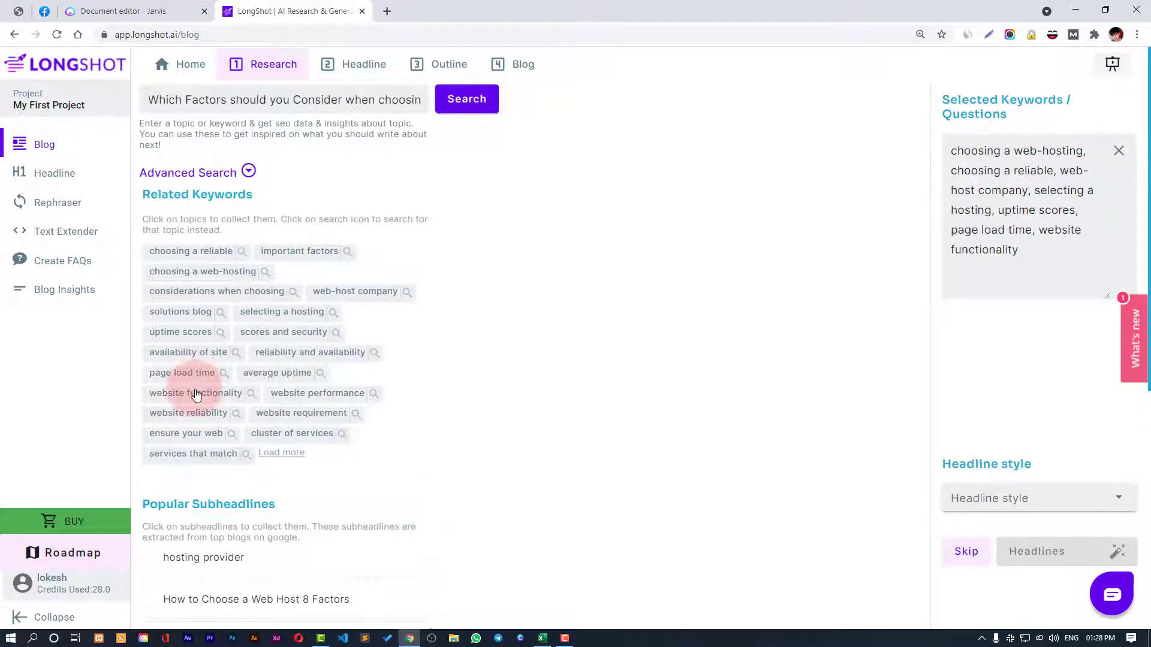
{"action": "left_click", "coordinate": [326, 398]}
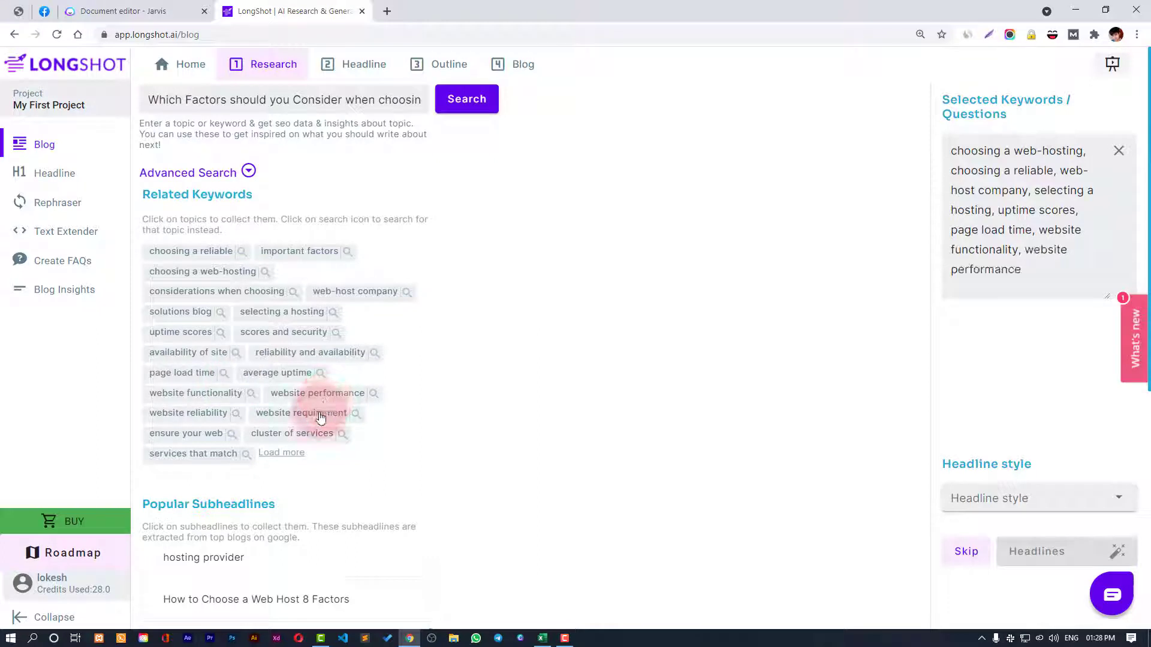
{"action": "left_click", "coordinate": [318, 413]}
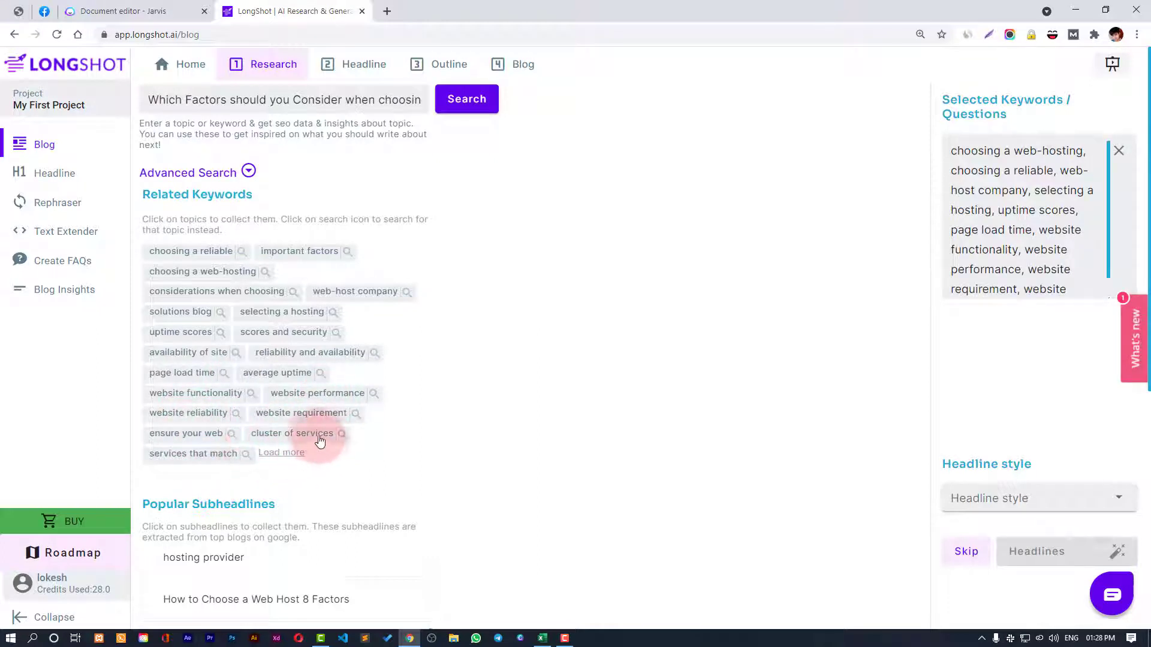
- Load further related keywords, collect "hosting provider include", "reliable web hosting", "host server reliability" and "website service provider", and review the selected list
{"action": "left_click", "coordinate": [296, 459]}
{"action": "scroll", "coordinate": [373, 420], "scroll_direction": "down", "scroll_amount": 2}
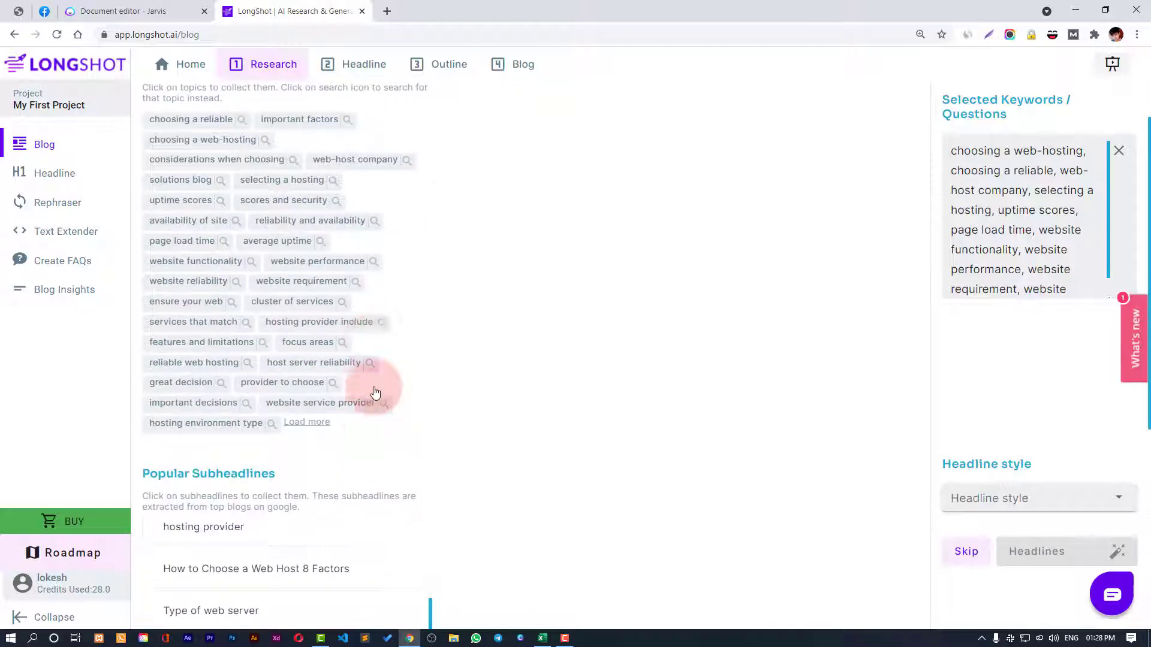
{"action": "left_click", "coordinate": [336, 329]}
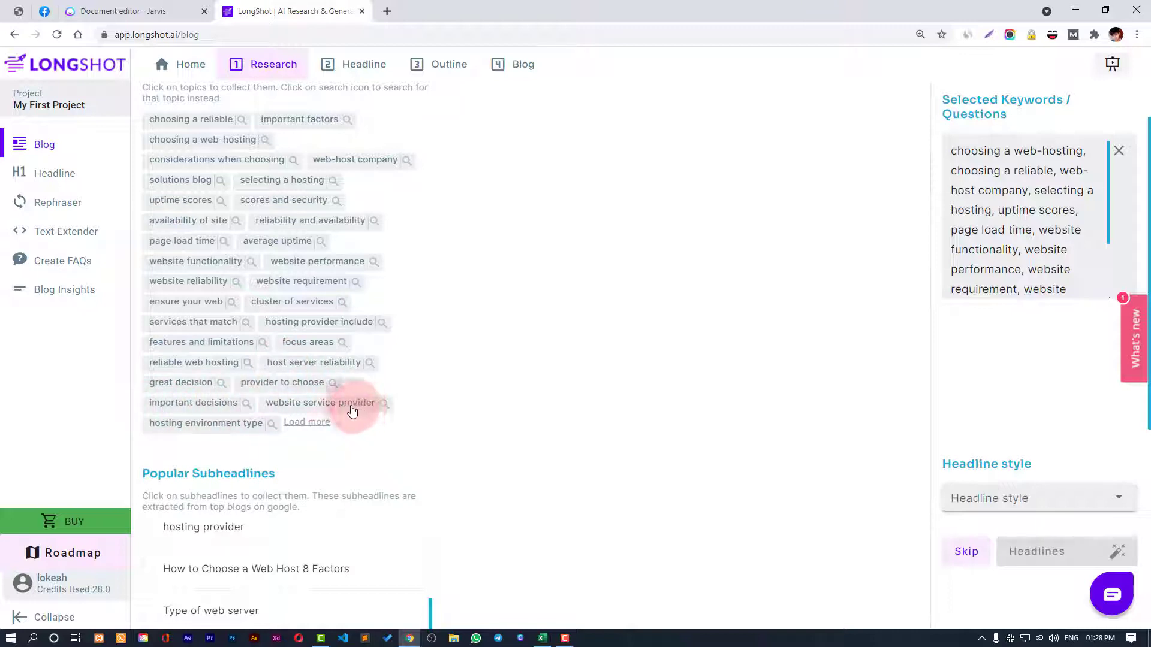
{"action": "scroll", "coordinate": [1096, 237], "scroll_direction": "down", "scroll_amount": 2}
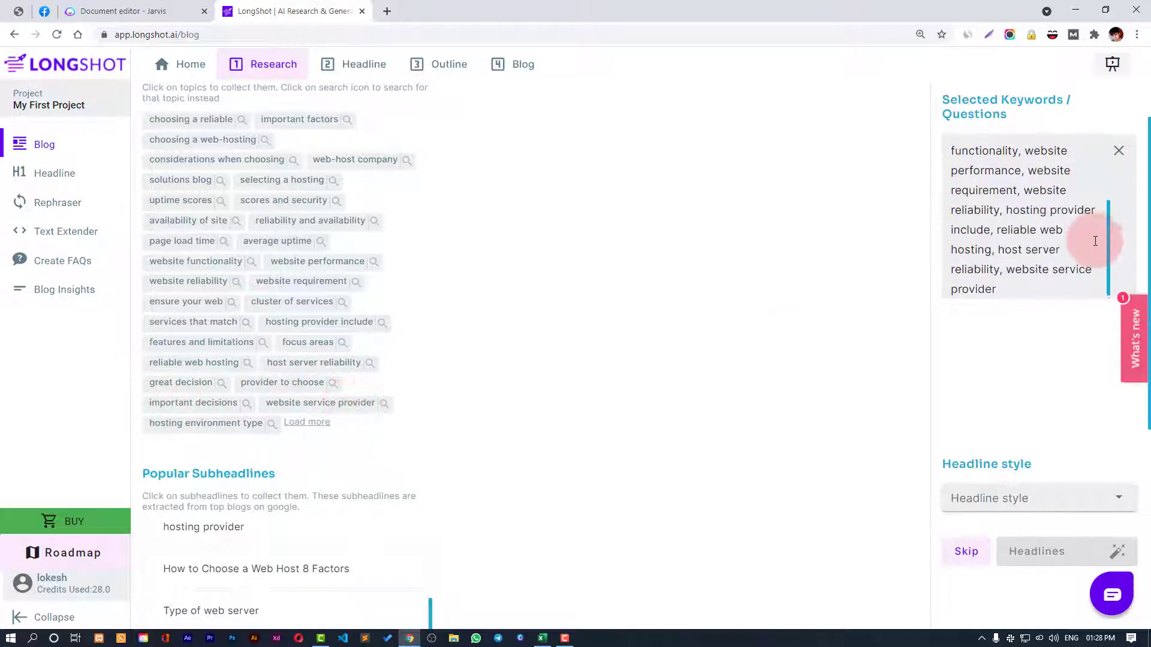
{"action": "scroll", "coordinate": [1019, 246], "scroll_direction": "up", "scroll_amount": 3}
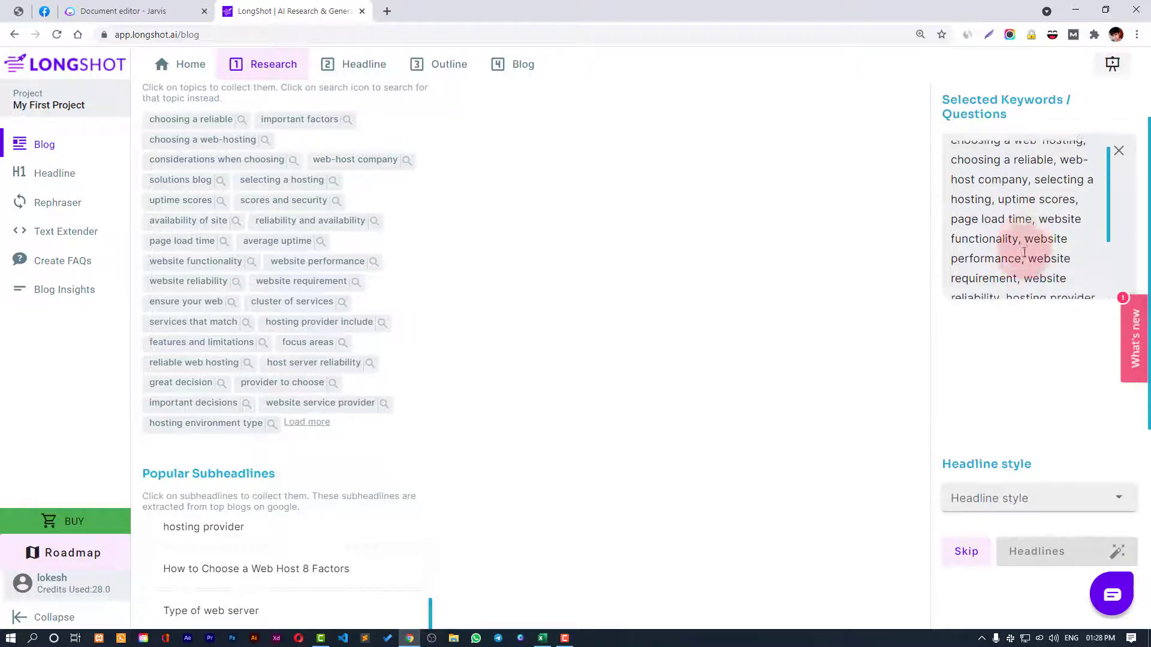
- Review the popular subheadlines suggested for the web hosting topic from start to end
{"action": "scroll", "coordinate": [1022, 249], "scroll_direction": "down", "scroll_amount": 2}
{"action": "scroll", "coordinate": [218, 441], "scroll_direction": "down", "scroll_amount": 4}
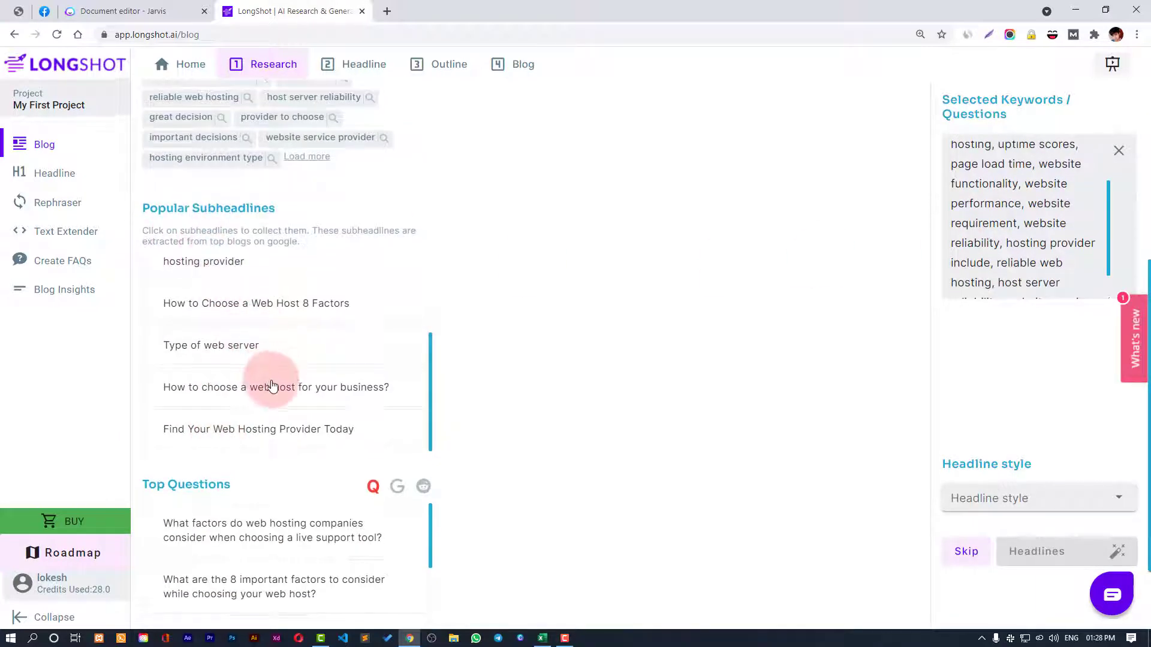
{"action": "scroll", "coordinate": [270, 383], "scroll_direction": "up", "scroll_amount": 2}
{"action": "scroll", "coordinate": [303, 518], "scroll_direction": "up", "scroll_amount": 1}
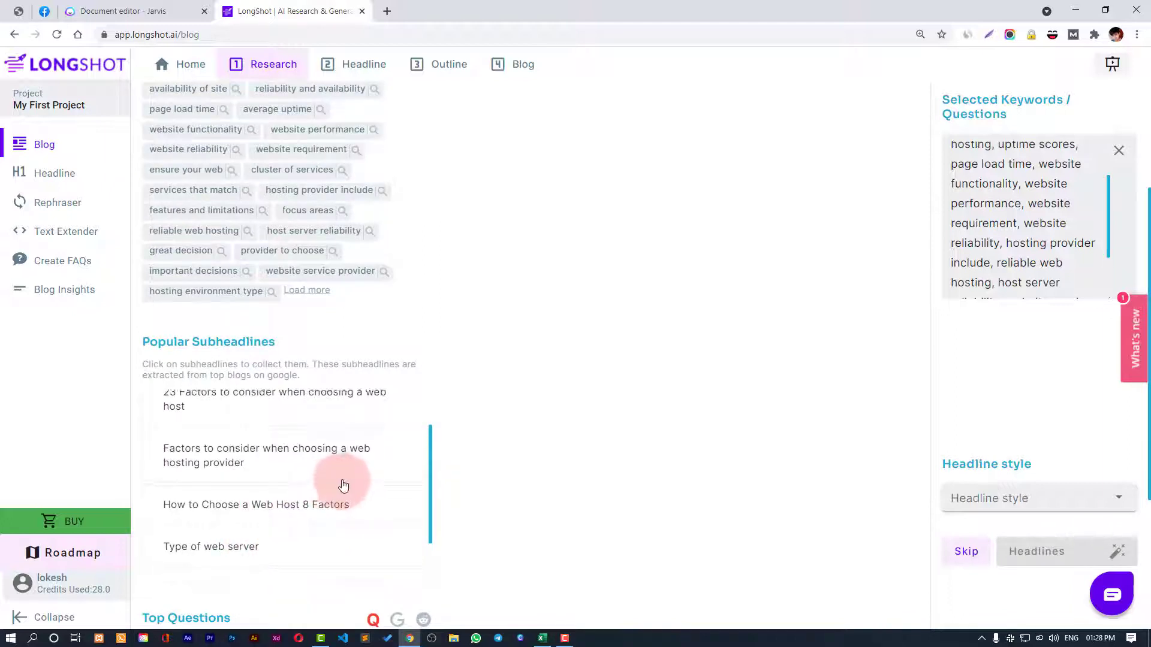
{"action": "scroll", "coordinate": [336, 482], "scroll_direction": "up", "scroll_amount": 1}
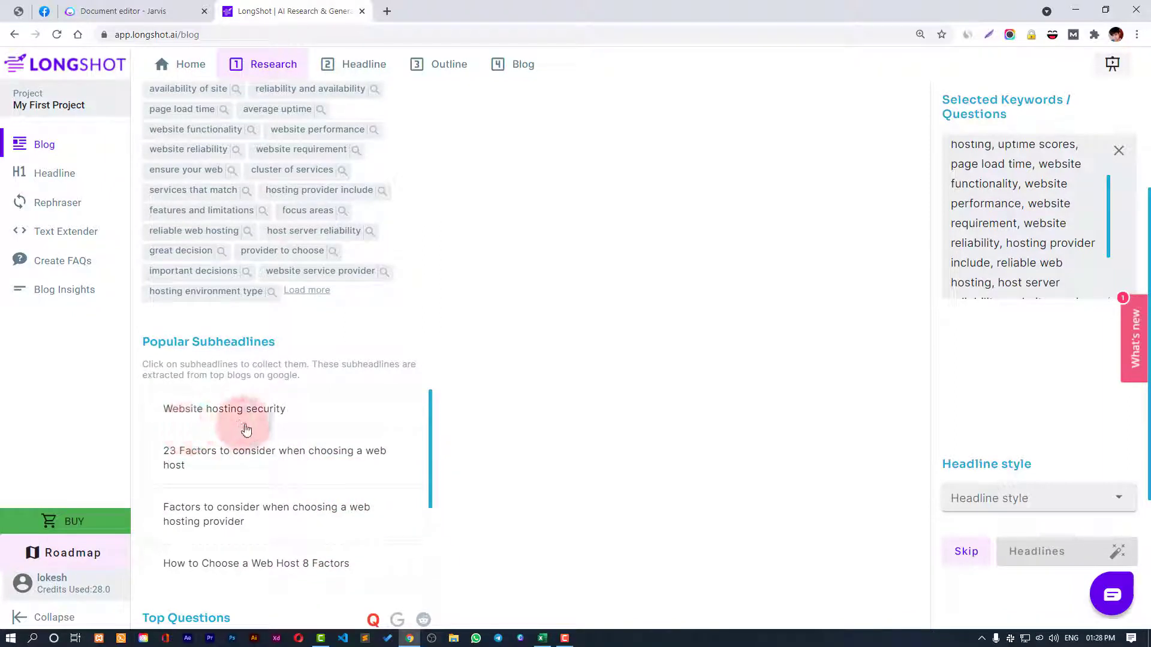
{"action": "scroll", "coordinate": [216, 471], "scroll_direction": "down", "scroll_amount": 2}
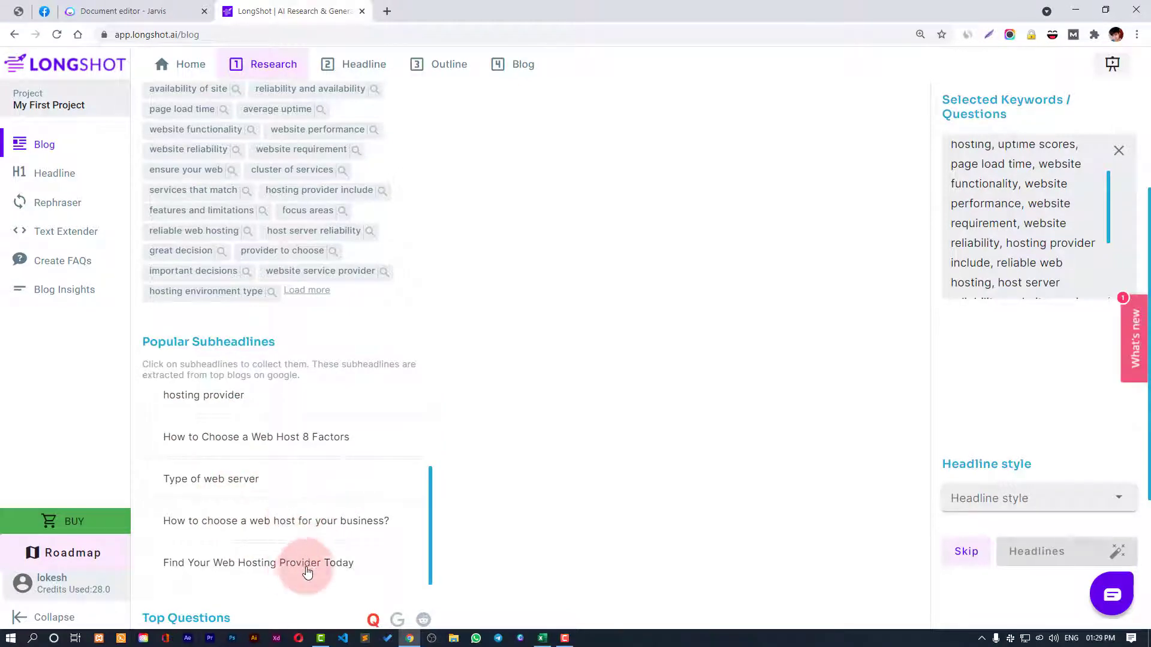
- Examine the top questions about choosing web hosting from Quora and from Google
{"action": "scroll", "coordinate": [408, 483], "scroll_direction": "down", "scroll_amount": 4}
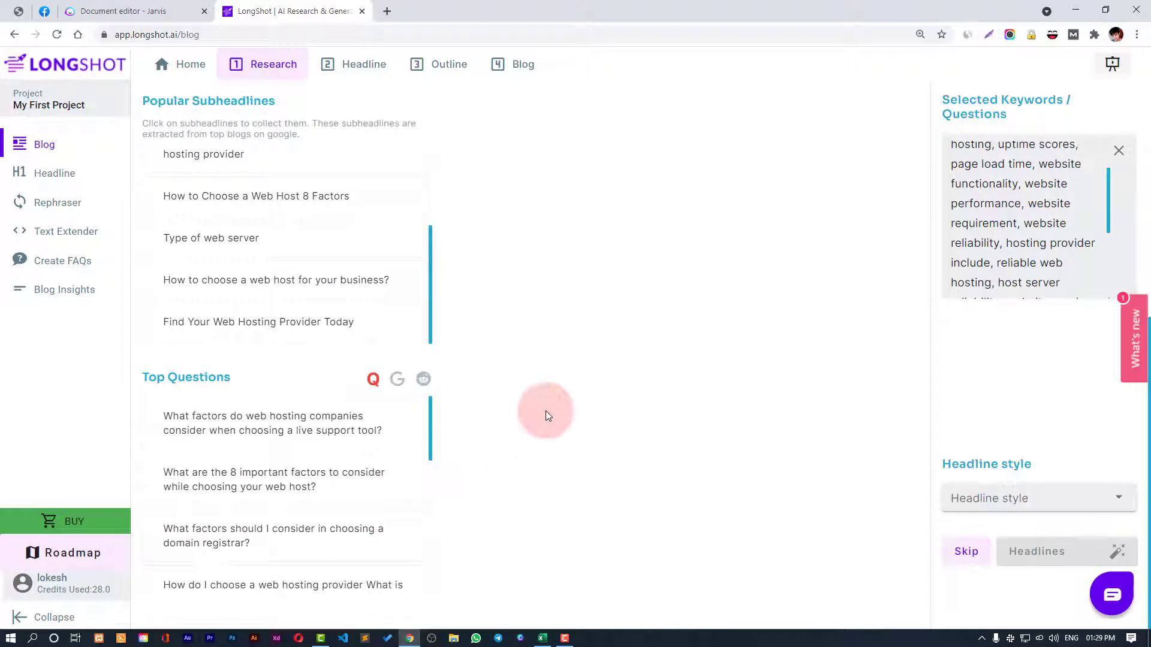
{"action": "scroll", "coordinate": [308, 441], "scroll_direction": "down", "scroll_amount": 2}
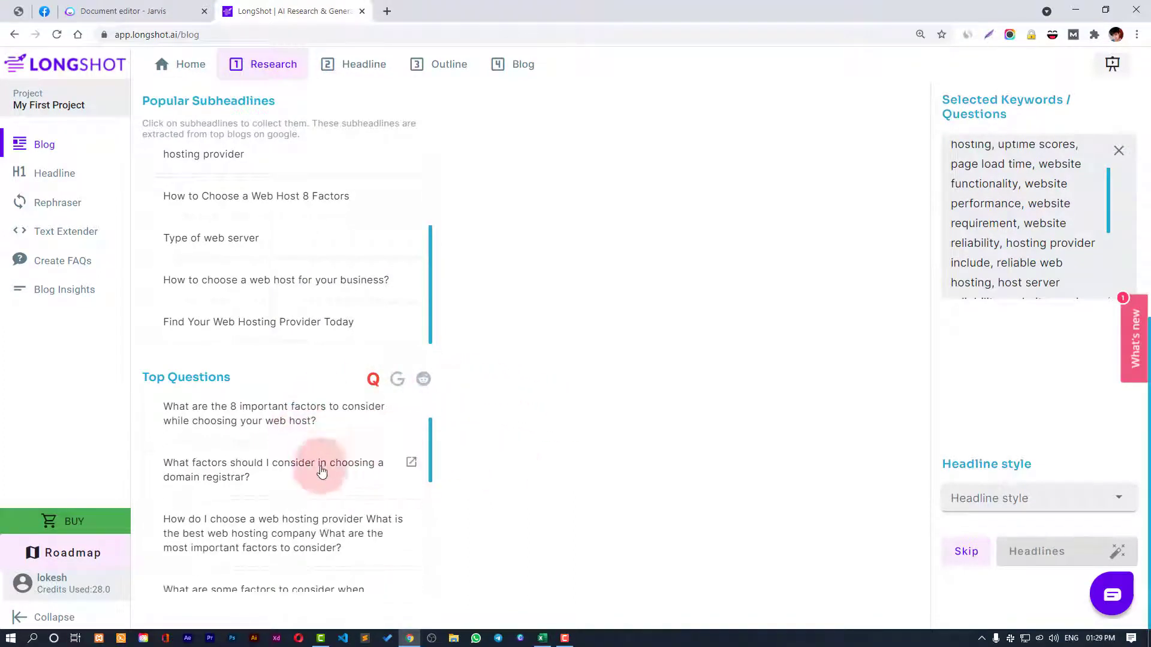
{"action": "scroll", "coordinate": [321, 474], "scroll_direction": "down", "scroll_amount": 3}
{"action": "scroll", "coordinate": [317, 482], "scroll_direction": "up", "scroll_amount": 2}
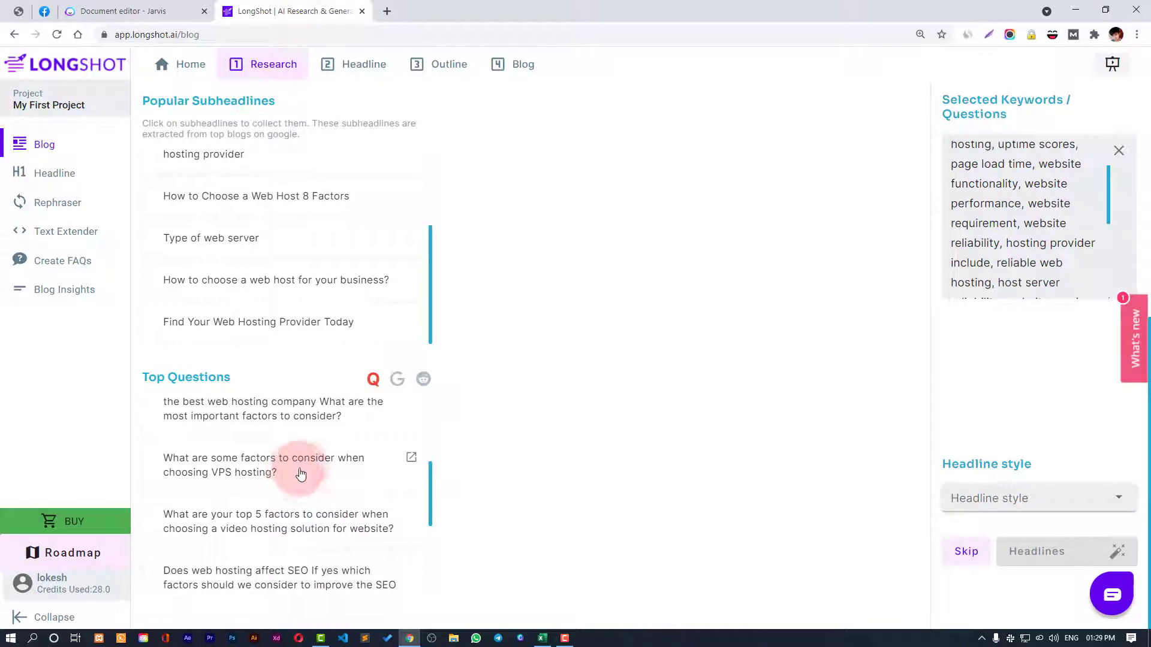
{"action": "scroll", "coordinate": [317, 447], "scroll_direction": "up", "scroll_amount": 3}
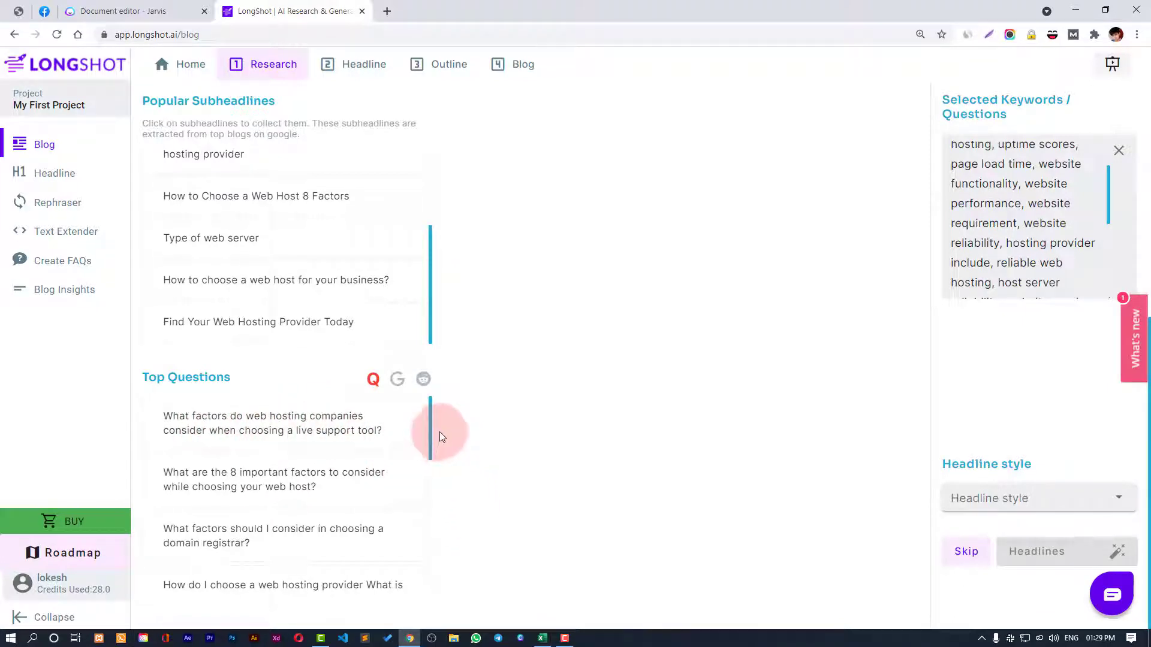
{"action": "scroll", "coordinate": [368, 495], "scroll_direction": "down", "scroll_amount": 5}
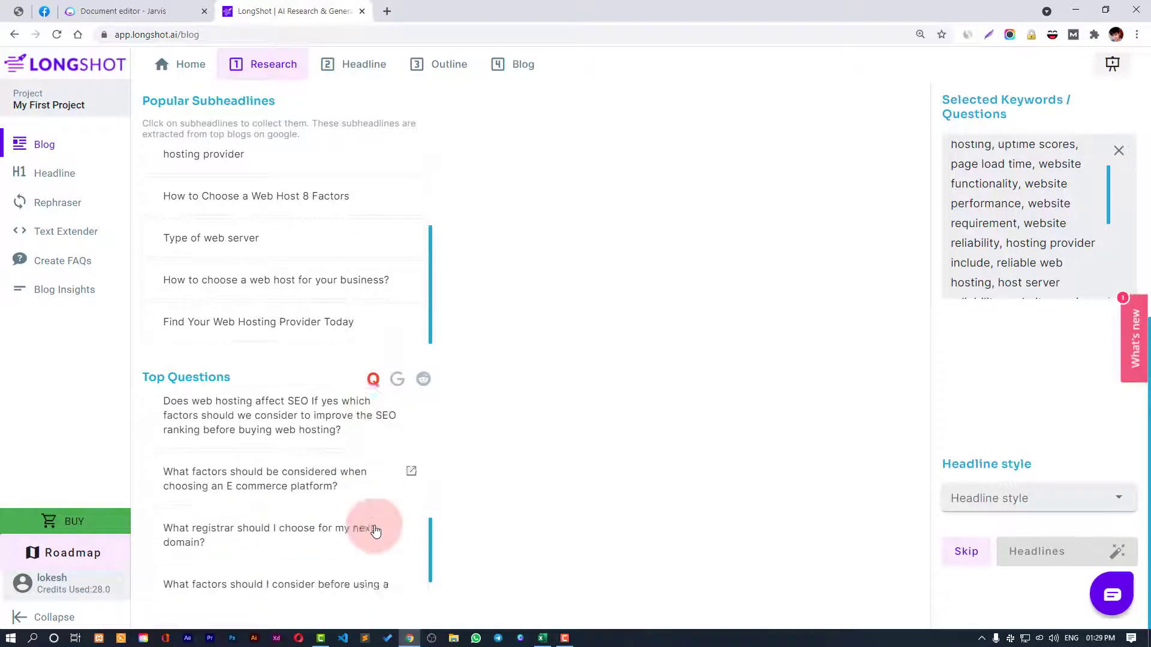
{"action": "scroll", "coordinate": [308, 479], "scroll_direction": "down", "scroll_amount": 1}
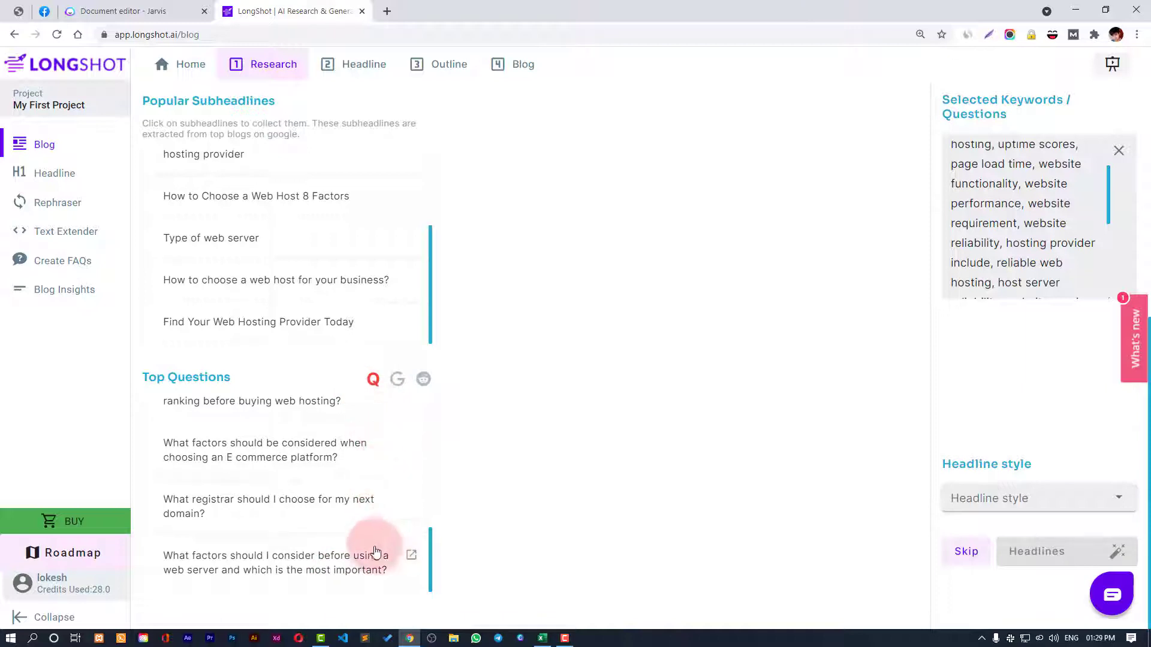
{"action": "left_click", "coordinate": [397, 378]}
{"action": "left_click", "coordinate": [397, 380]}
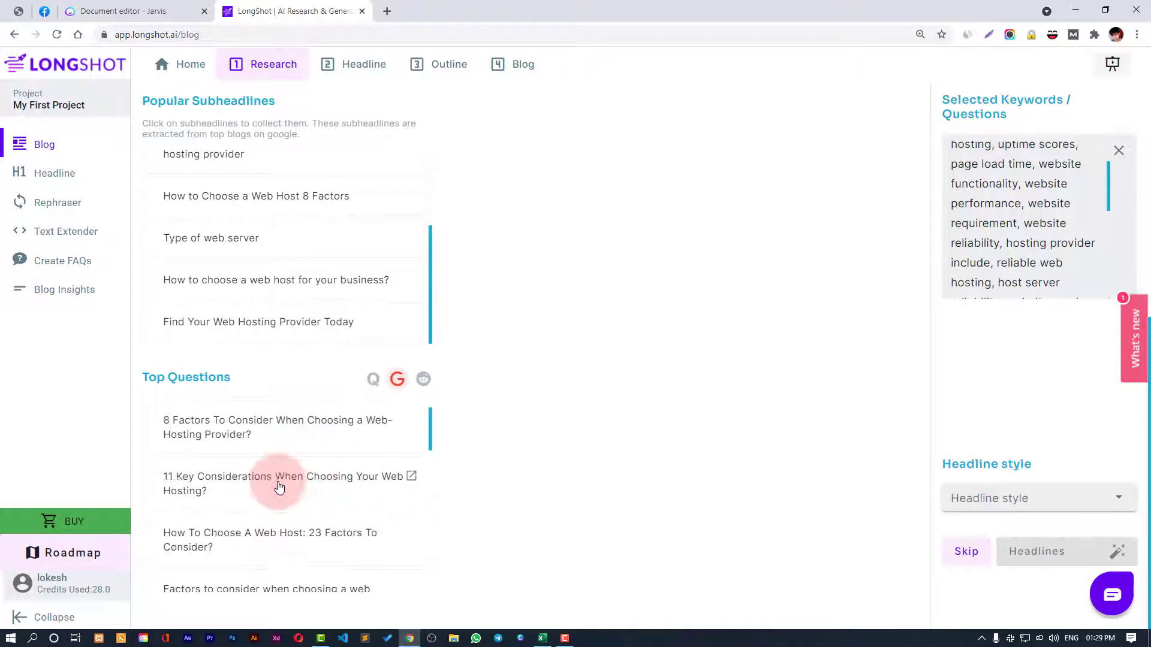
{"action": "scroll", "coordinate": [294, 534], "scroll_direction": "up", "scroll_amount": 1}
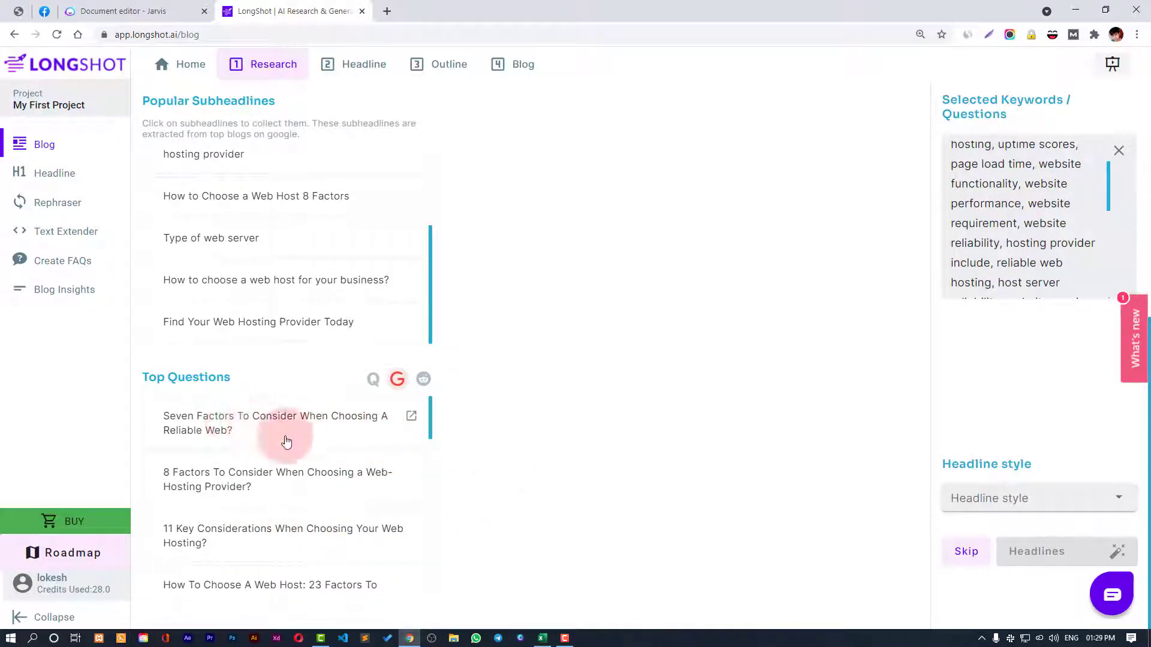
{"action": "scroll", "coordinate": [266, 514], "scroll_direction": "down", "scroll_amount": 2}
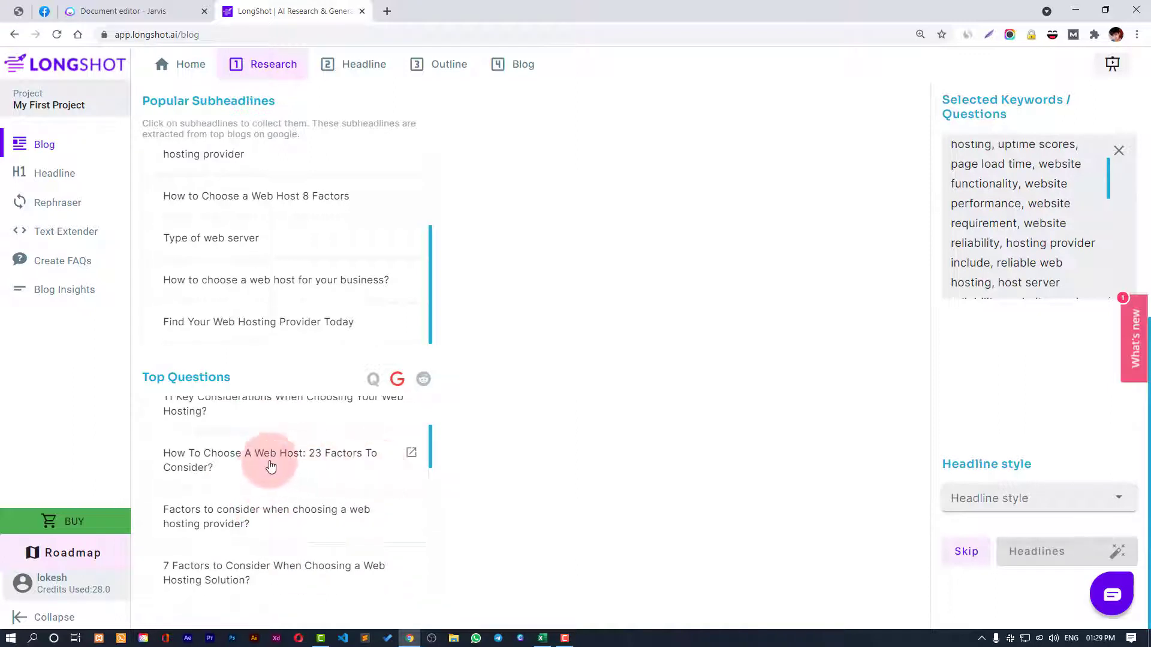
- Show the top questions from Reddit and read through the list
{"action": "left_click", "coordinate": [422, 380]}
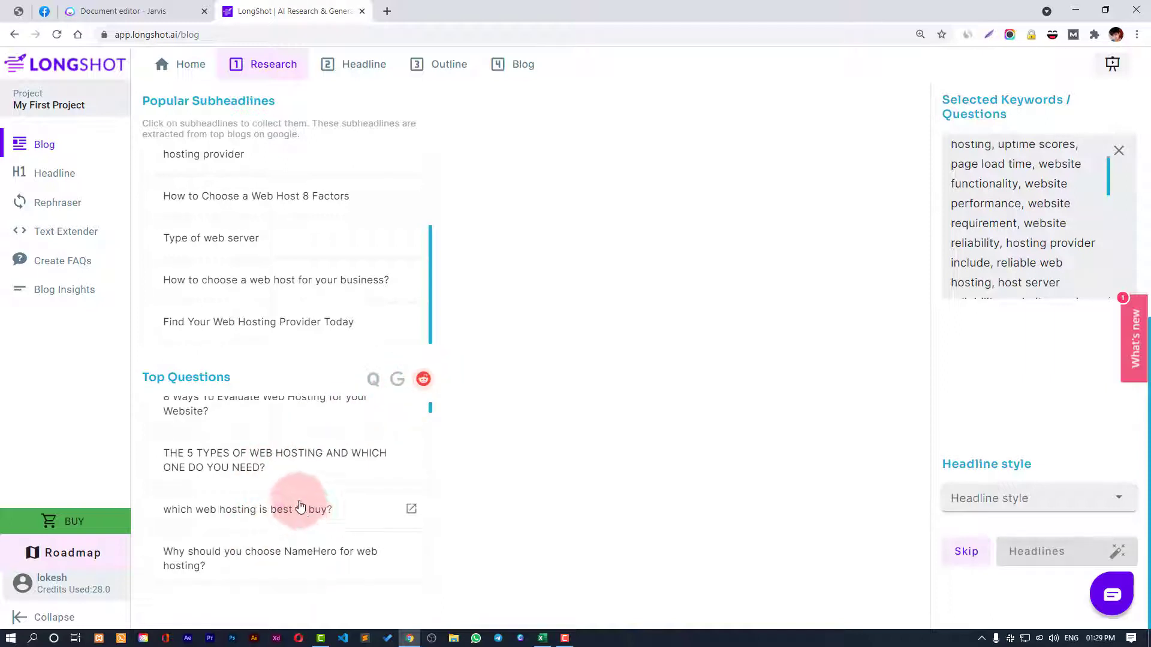
{"action": "scroll", "coordinate": [282, 519], "scroll_direction": "down", "scroll_amount": 3}
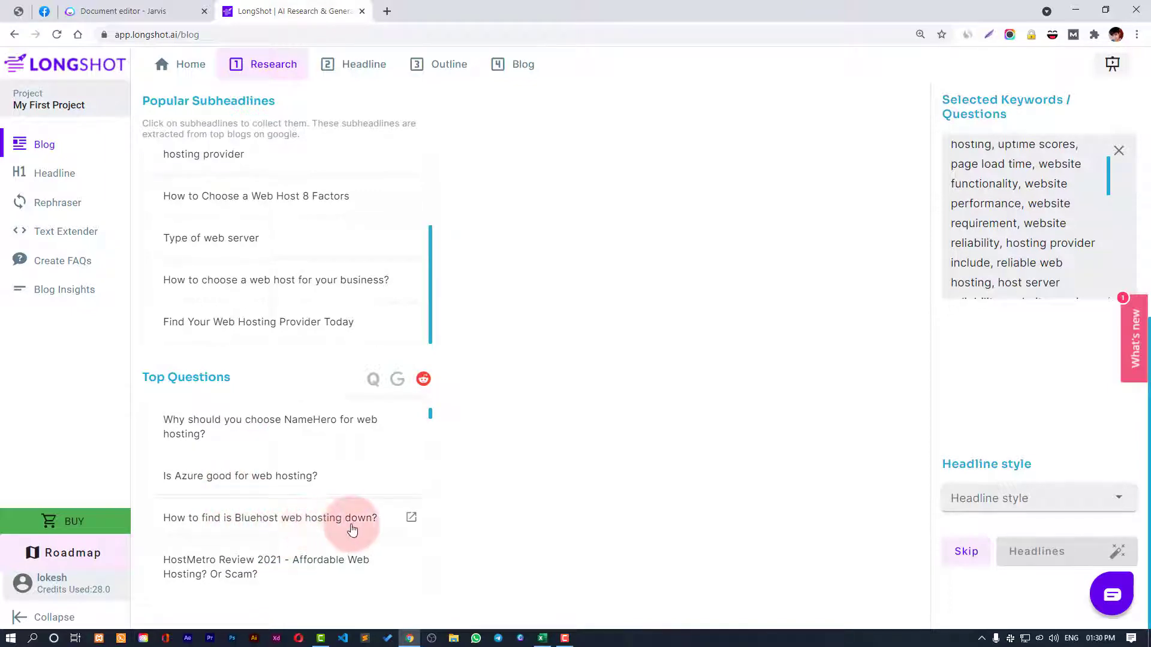
{"action": "scroll", "coordinate": [352, 530], "scroll_direction": "down", "scroll_amount": 2}
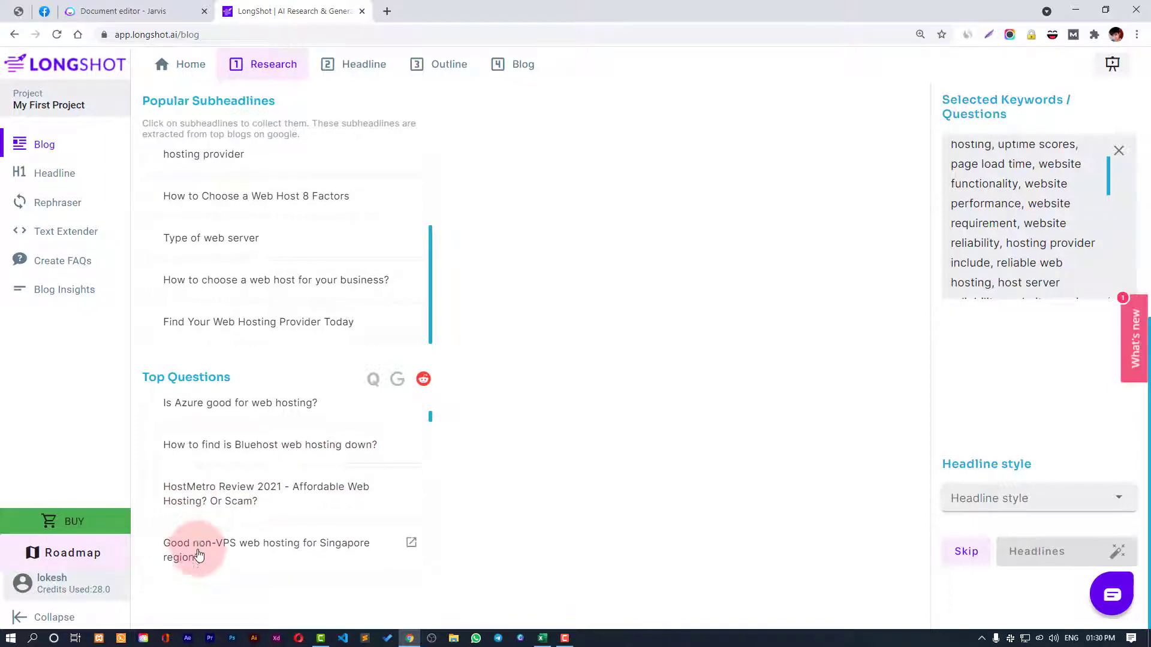
{"action": "scroll", "coordinate": [199, 556], "scroll_direction": "down", "scroll_amount": 1}
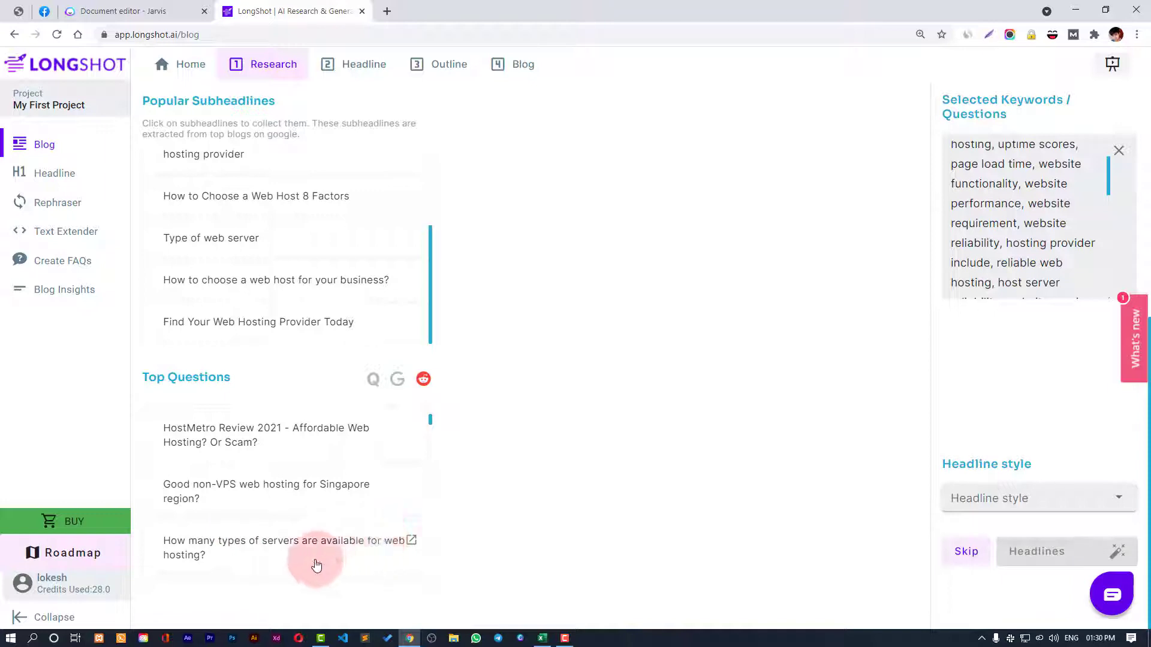
{"action": "scroll", "coordinate": [316, 552], "scroll_direction": "down", "scroll_amount": 2}
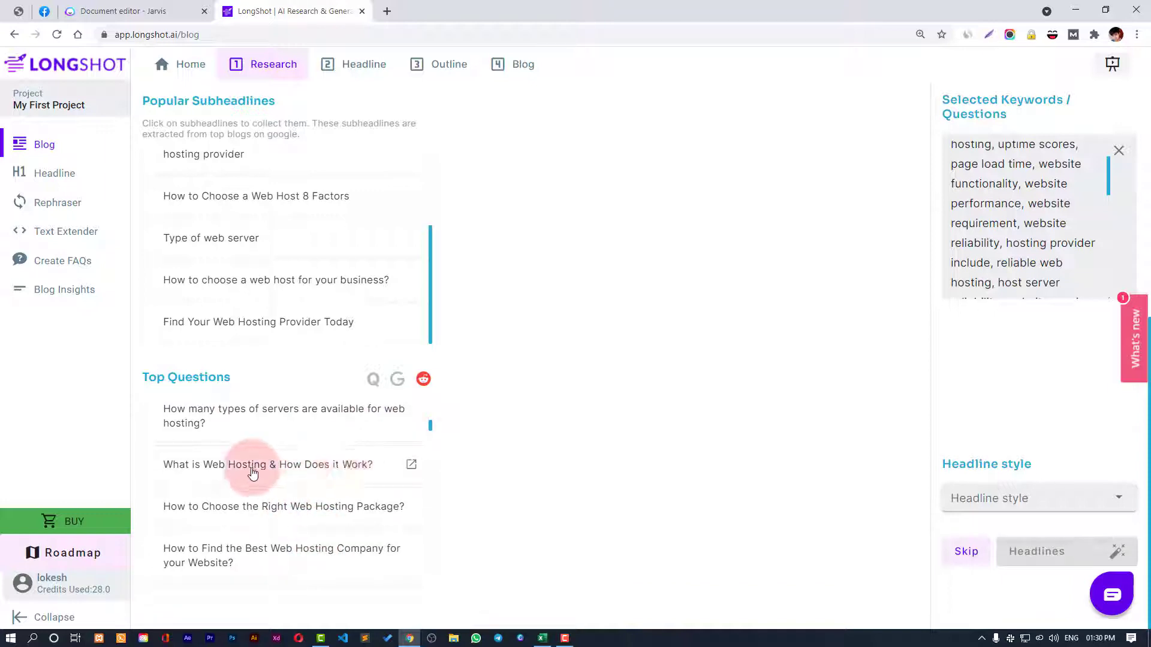
{"action": "scroll", "coordinate": [418, 524], "scroll_direction": "down", "scroll_amount": 2}
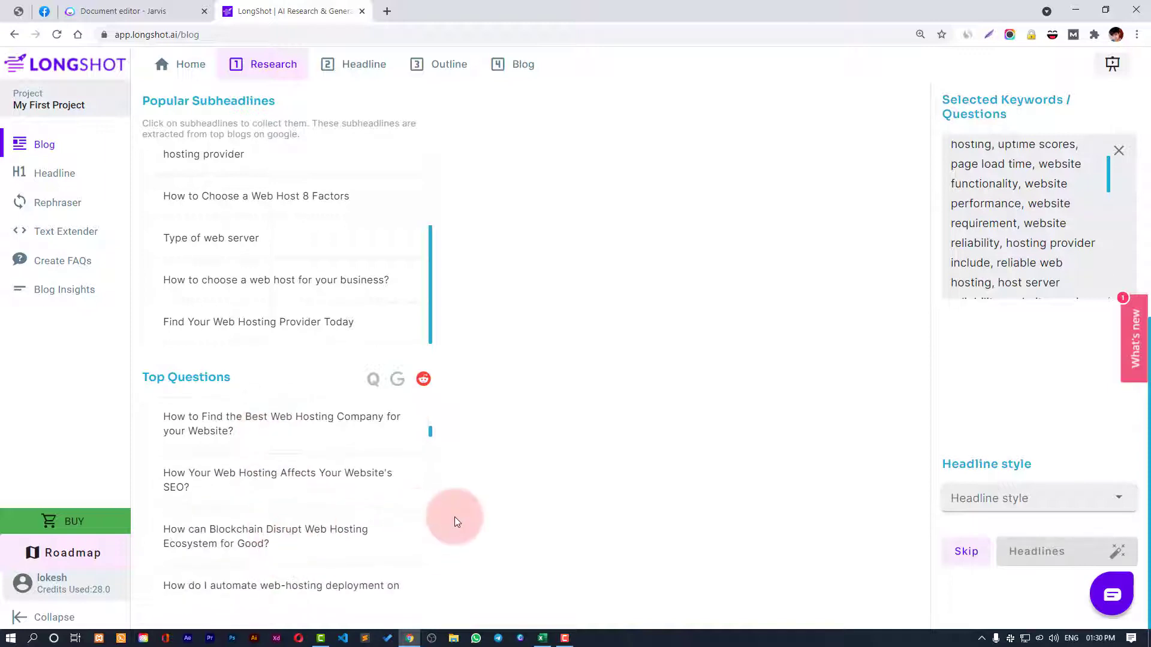
{"action": "scroll", "coordinate": [372, 470], "scroll_direction": "down", "scroll_amount": 3}
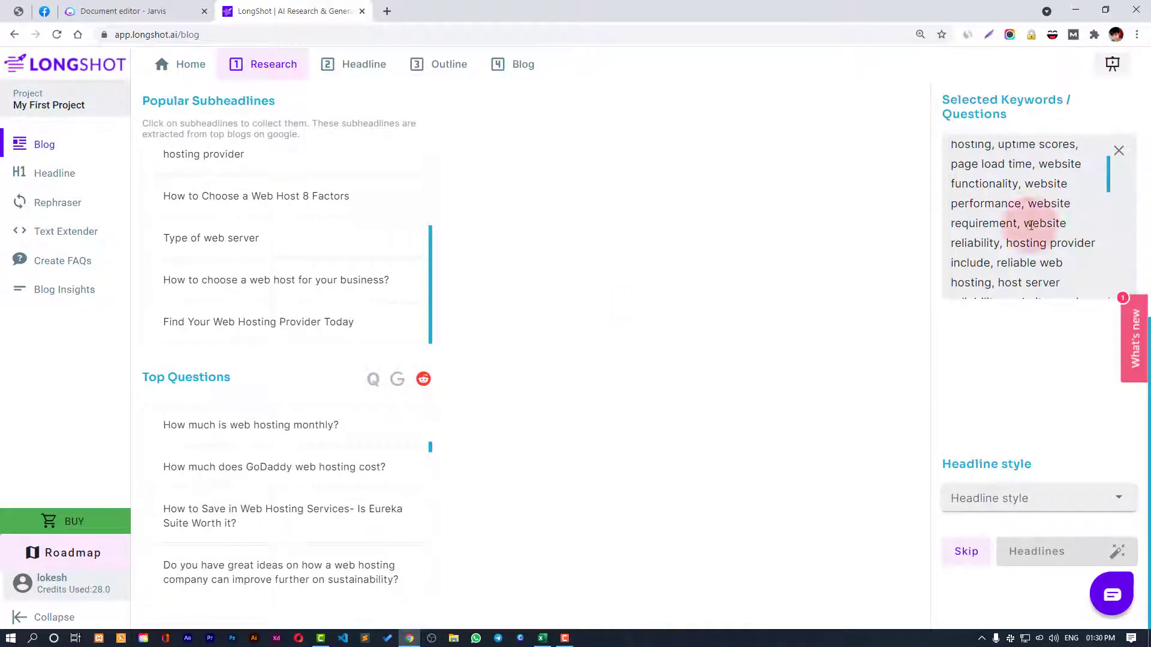
{"action": "scroll", "coordinate": [450, 513], "scroll_direction": "down", "scroll_amount": 3}
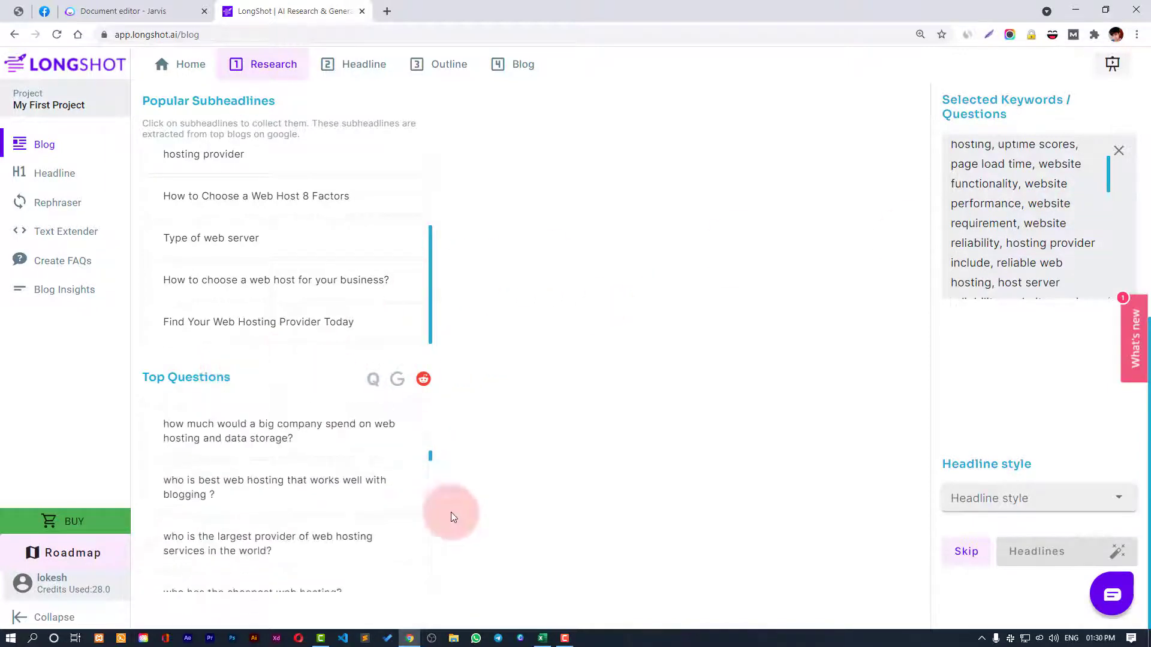
- Generate blog headlines in the Listicle style and skip the guided tour of the headline stage
{"action": "scroll", "coordinate": [429, 134], "scroll_direction": "up", "scroll_amount": 4}
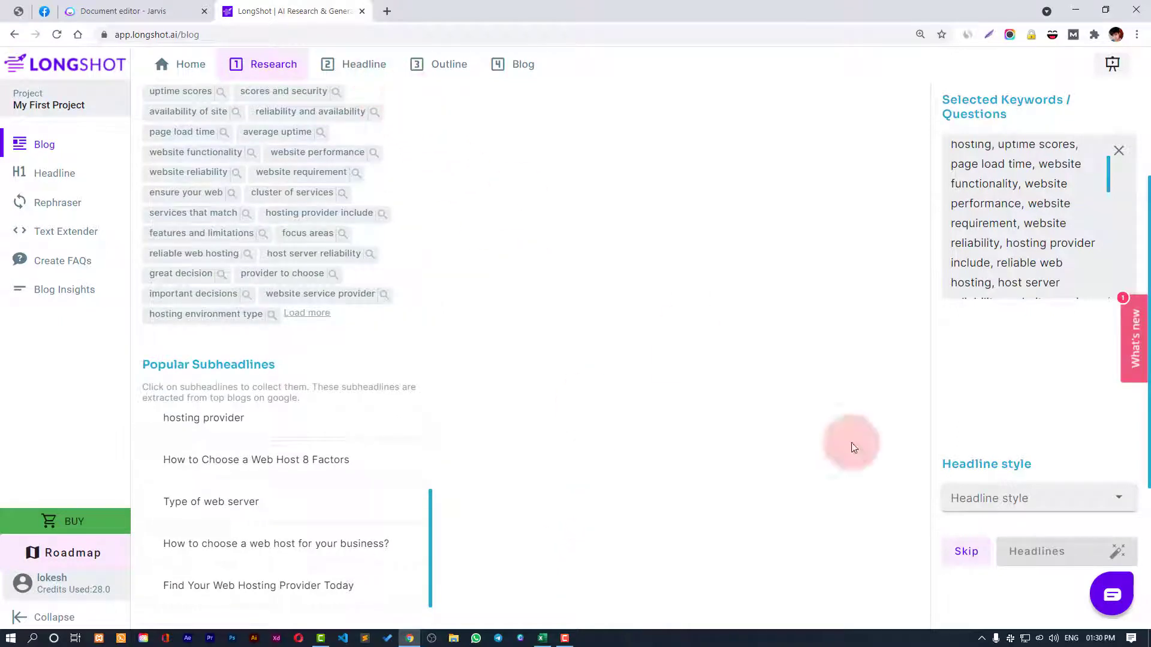
{"action": "left_click", "coordinate": [1021, 502]}
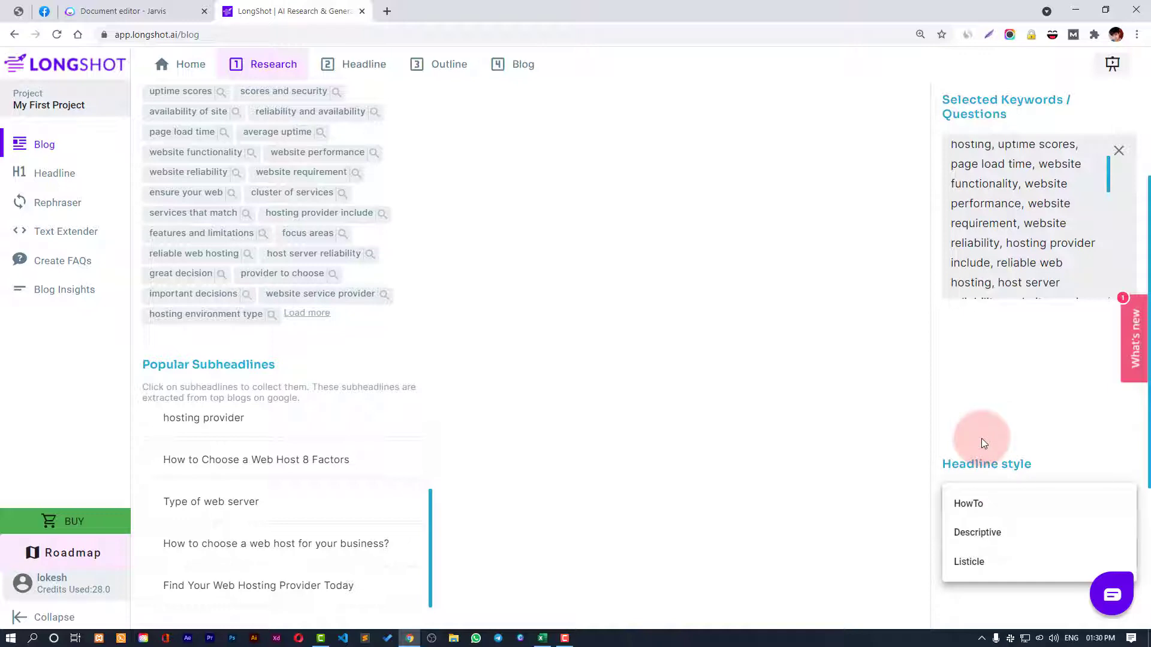
{"action": "left_click", "coordinate": [636, 380]}
{"action": "scroll", "coordinate": [634, 380], "scroll_direction": "up", "scroll_amount": 4}
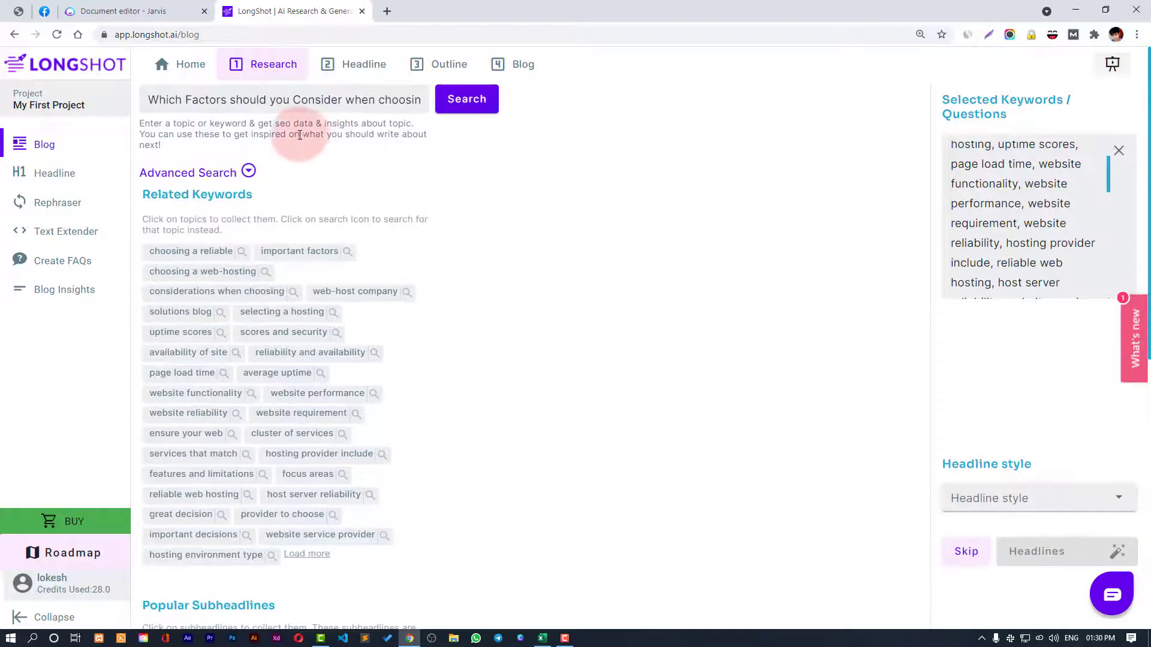
{"action": "left_click", "coordinate": [1006, 503]}
{"action": "left_click", "coordinate": [992, 563]}
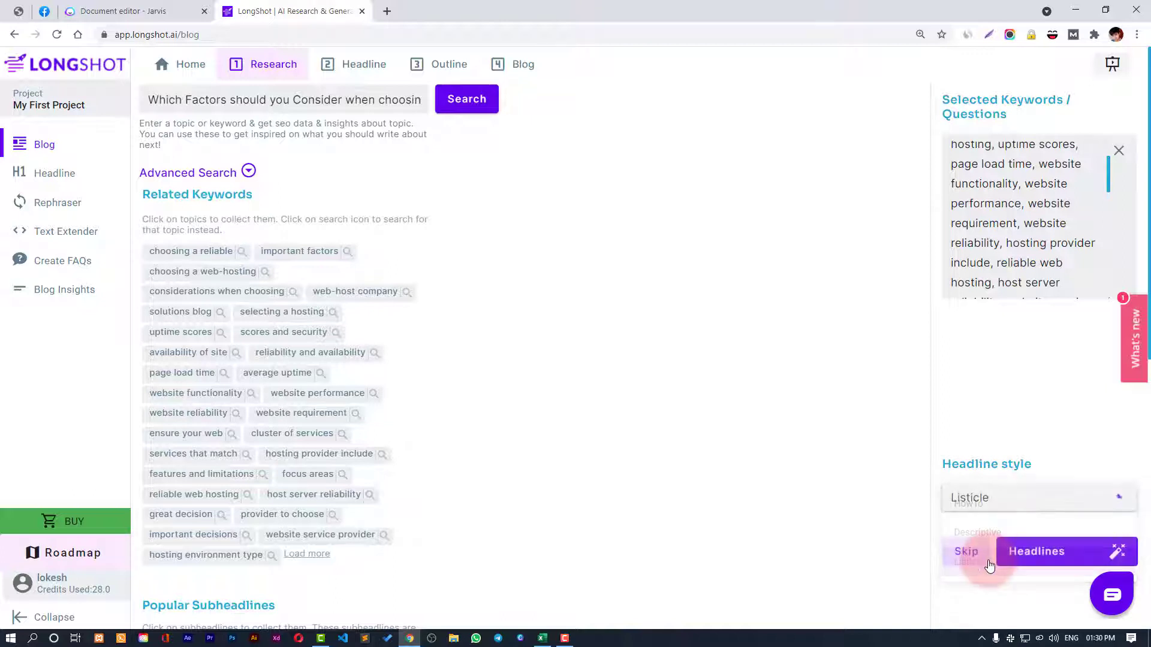
{"action": "left_click", "coordinate": [1045, 561]}
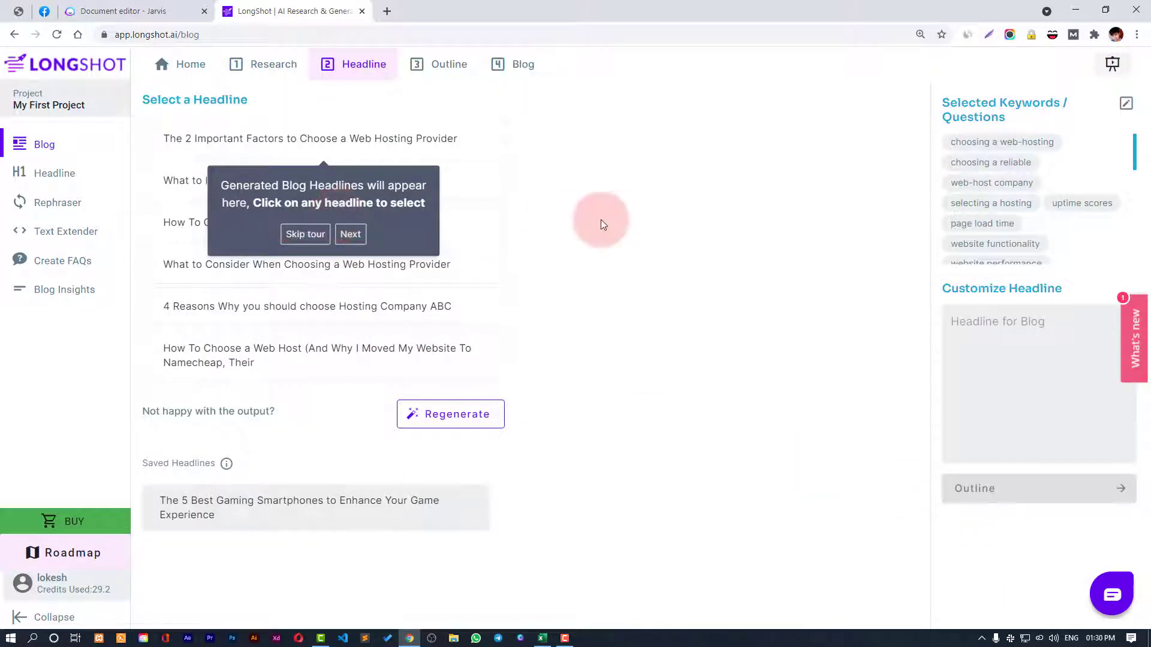
{"action": "left_click", "coordinate": [307, 234]}
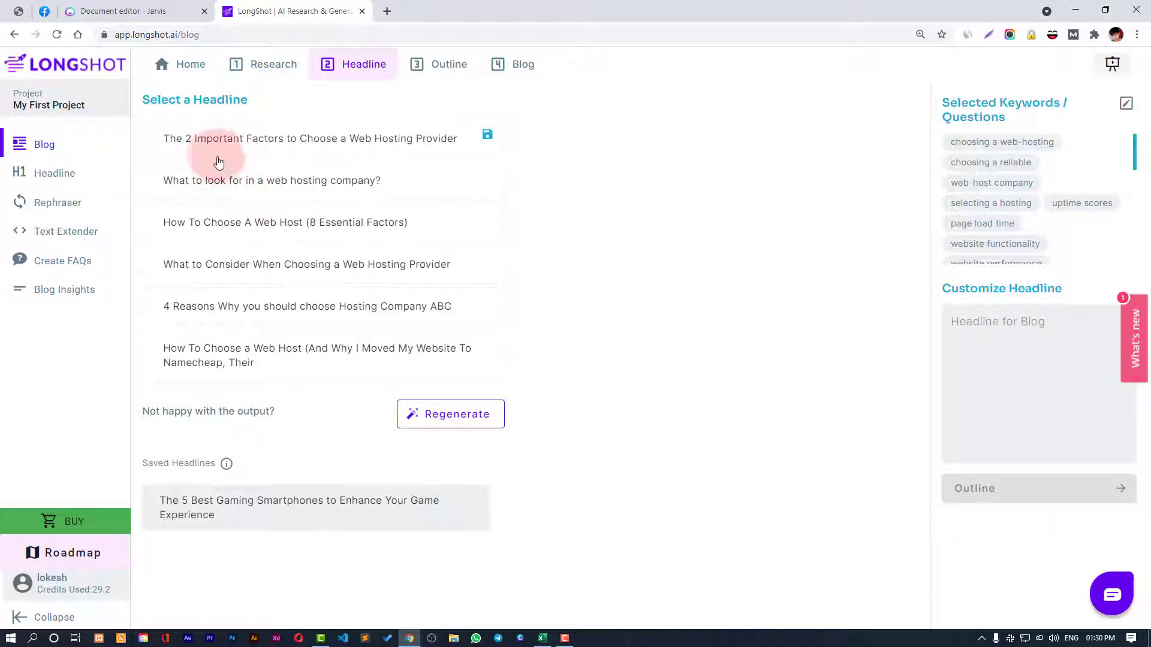
- Copy the title "Which Factors should you Consider when choosing a web hosting" from cell B2 in Excel into LongShot's custom headline
{"action": "left_click", "coordinate": [543, 637]}
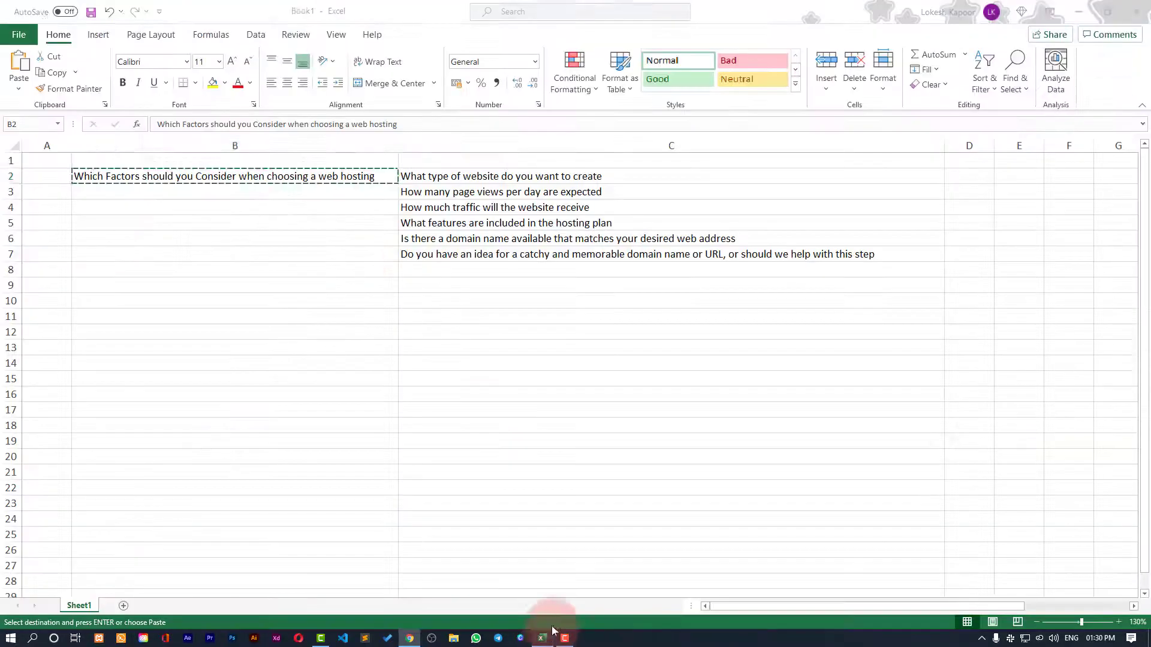
{"action": "double_click", "coordinate": [306, 181]}
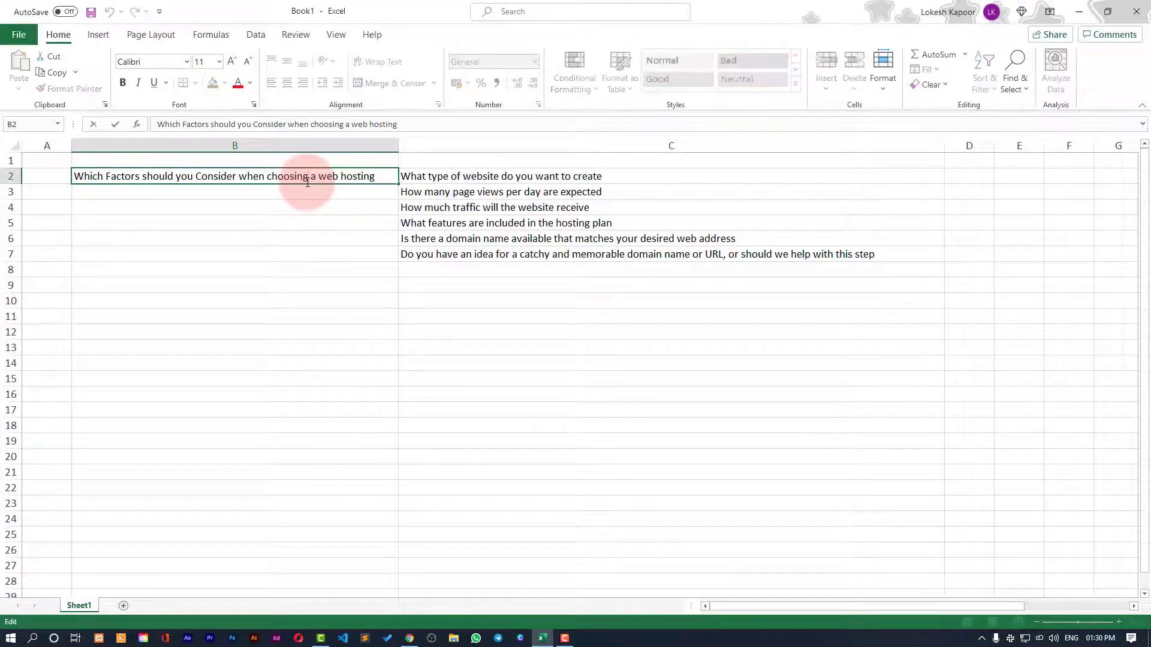
{"action": "key", "text": "ctrl+a"}
{"action": "key", "text": "ctrl+c"}
{"action": "key", "text": "alt+Tab"}
{"action": "left_click", "coordinate": [962, 321]}
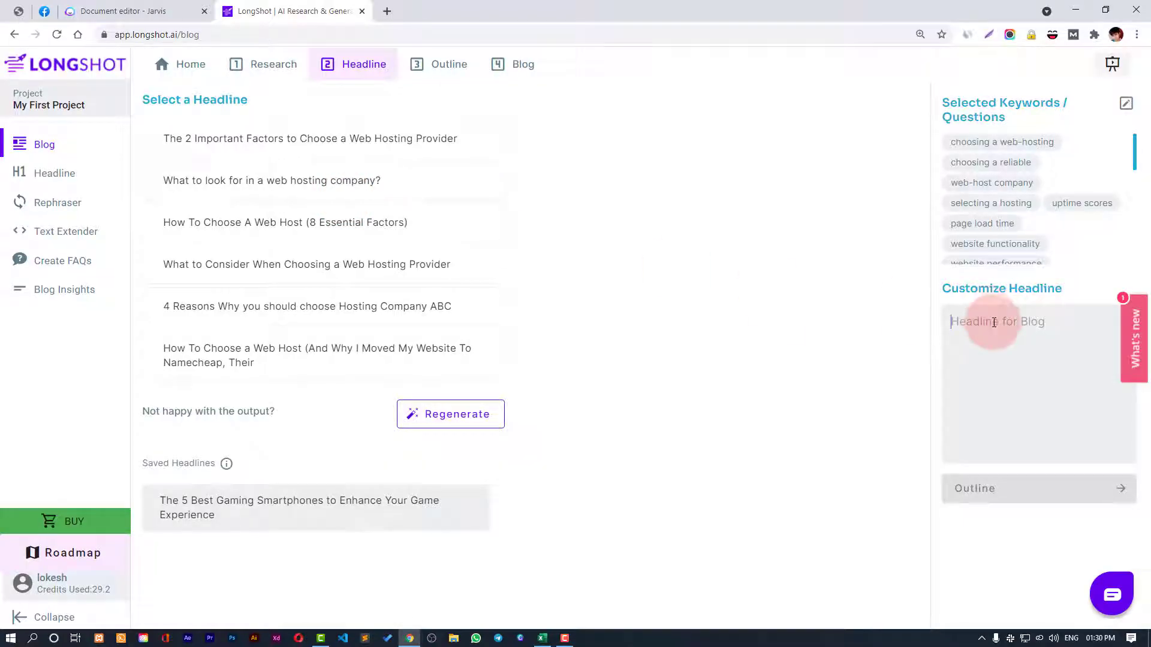
{"action": "key", "text": "ctrl+v"}
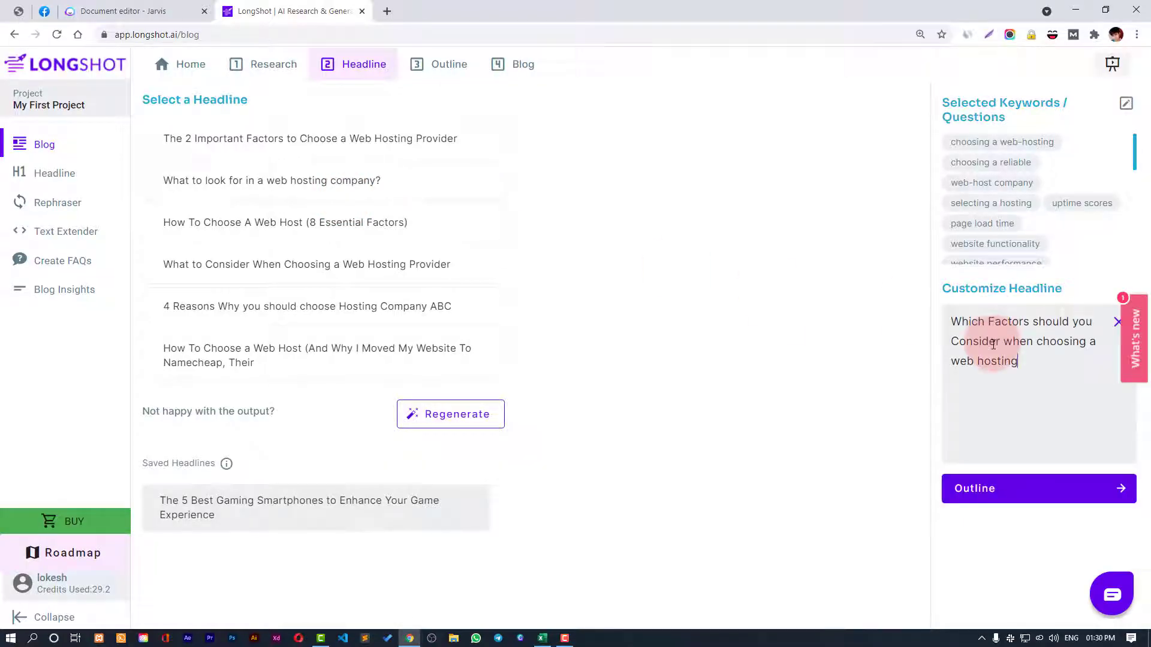
- Continue to the outline stage without the tour and add the popular subheadline "Website hosting security" to the outline
{"action": "left_click", "coordinate": [1005, 495]}
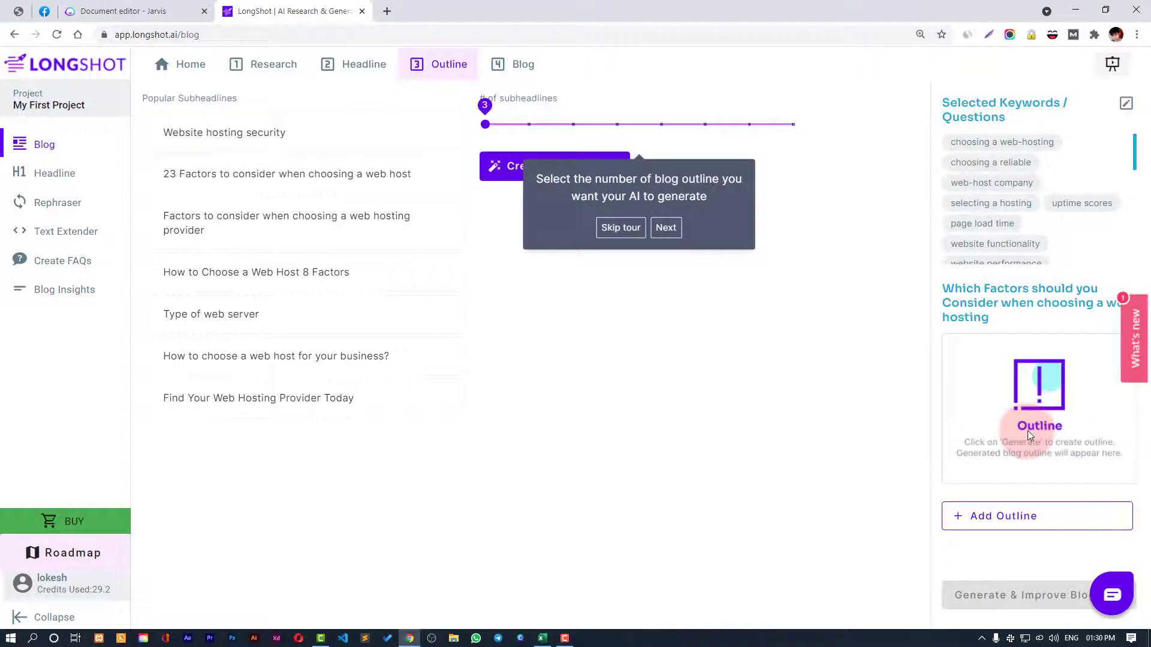
{"action": "left_click", "coordinate": [615, 239]}
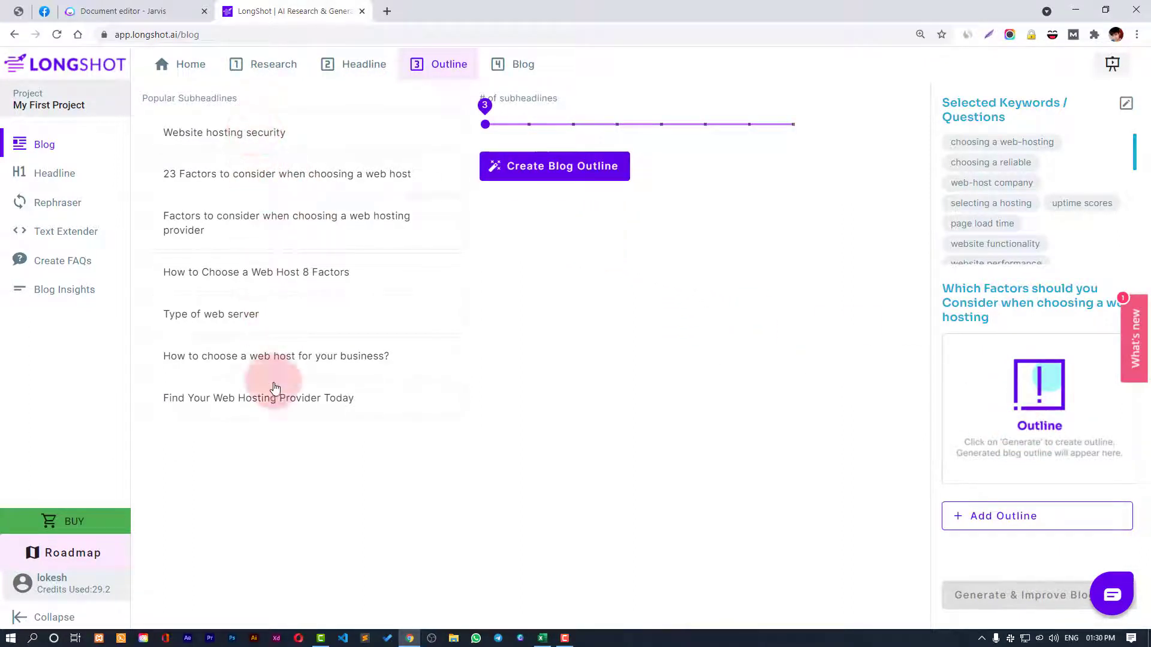
{"action": "left_click", "coordinate": [260, 137]}
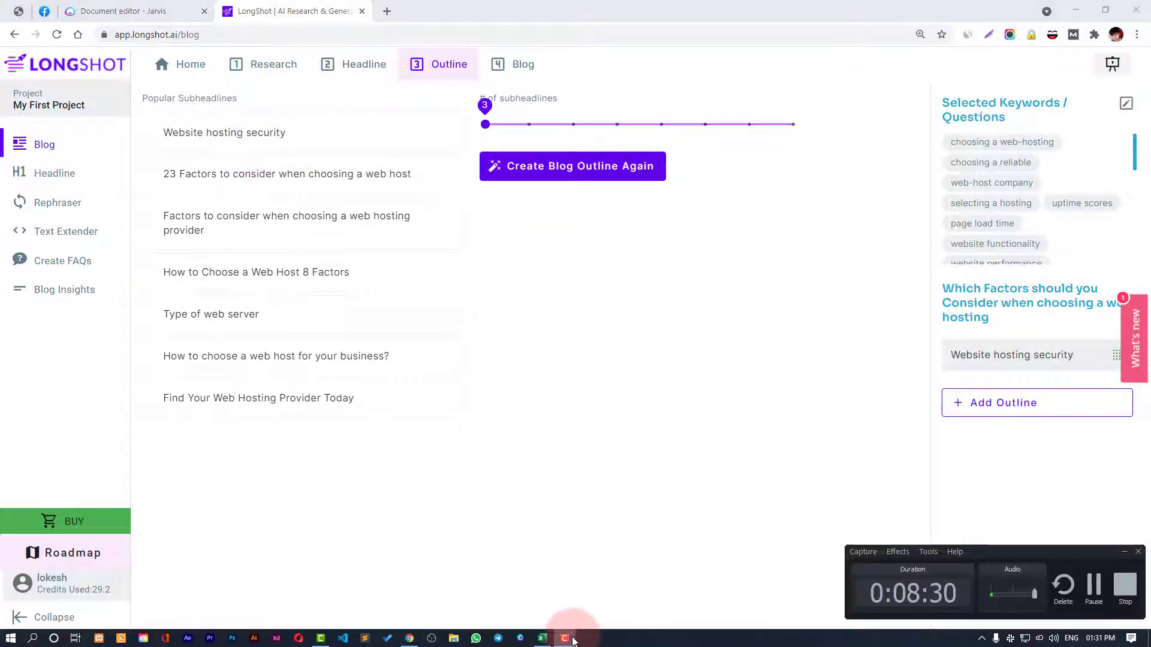
- Switch to Excel and copy the six outline questions in cells C2 to C7
{"action": "left_click", "coordinate": [542, 638]}
{"action": "left_click_drag", "start_coordinate": [510, 178], "coordinate": [521, 253]}
{"action": "key", "text": "ctrl+c"}
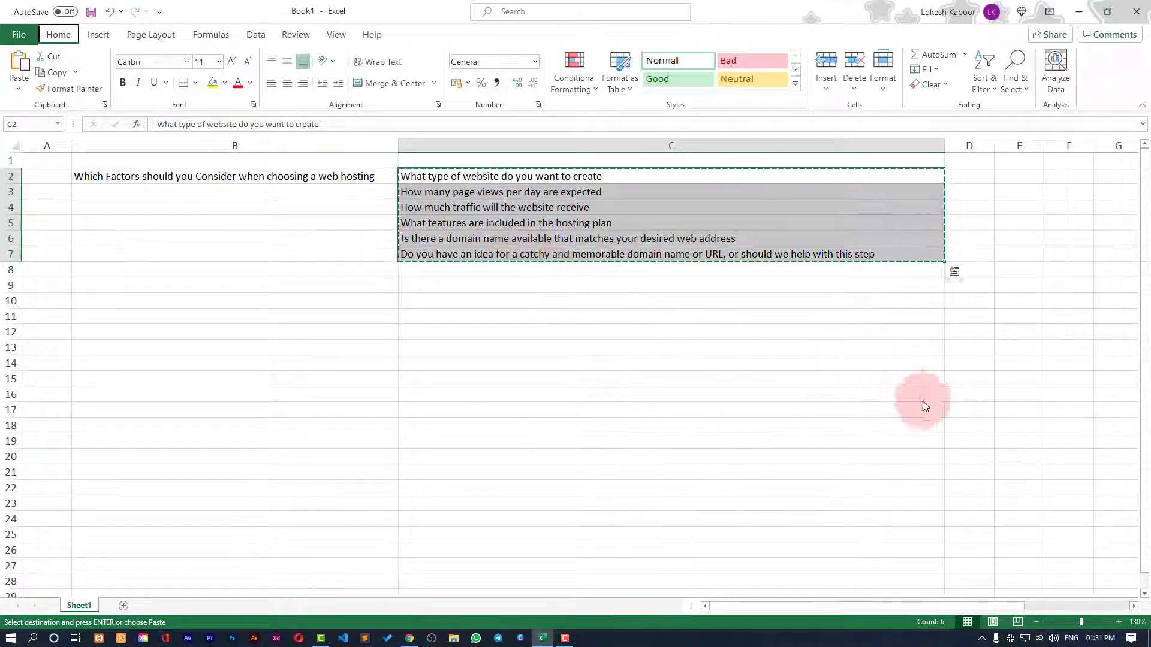
- Add an empty outline entry in LongShot, try pasting all six copied questions into the first entry, and clear it
{"action": "key", "text": "alt+Tab"}
{"action": "left_click", "coordinate": [995, 414]}
{"action": "left_click", "coordinate": [1022, 362]}
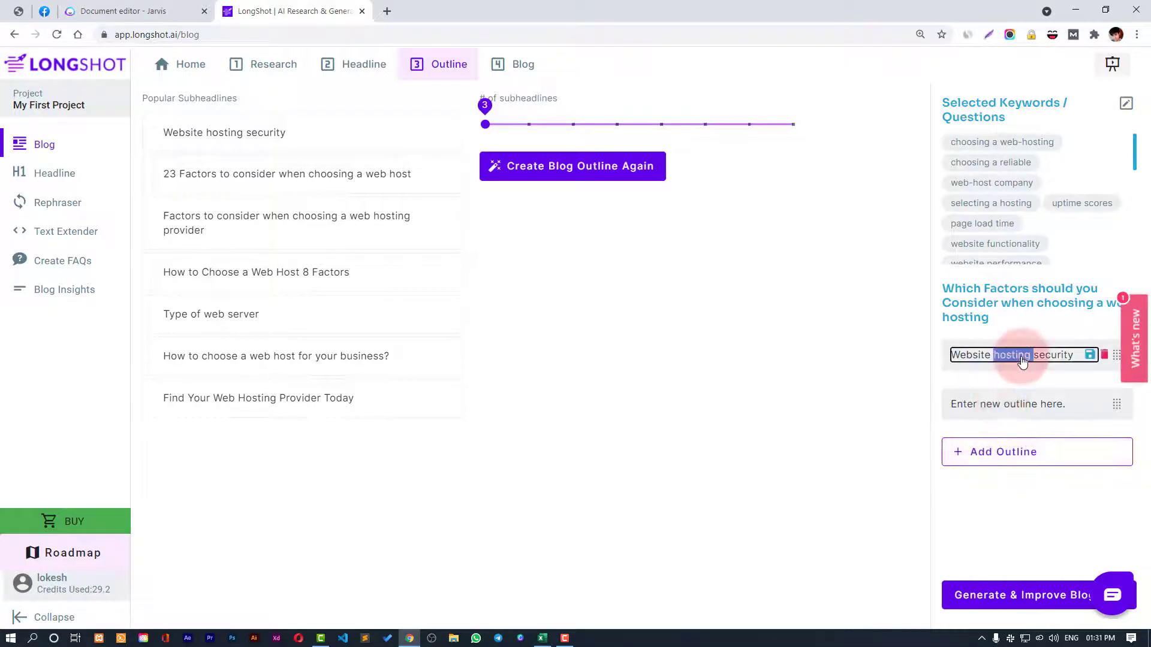
{"action": "key", "text": "ctrl+v"}
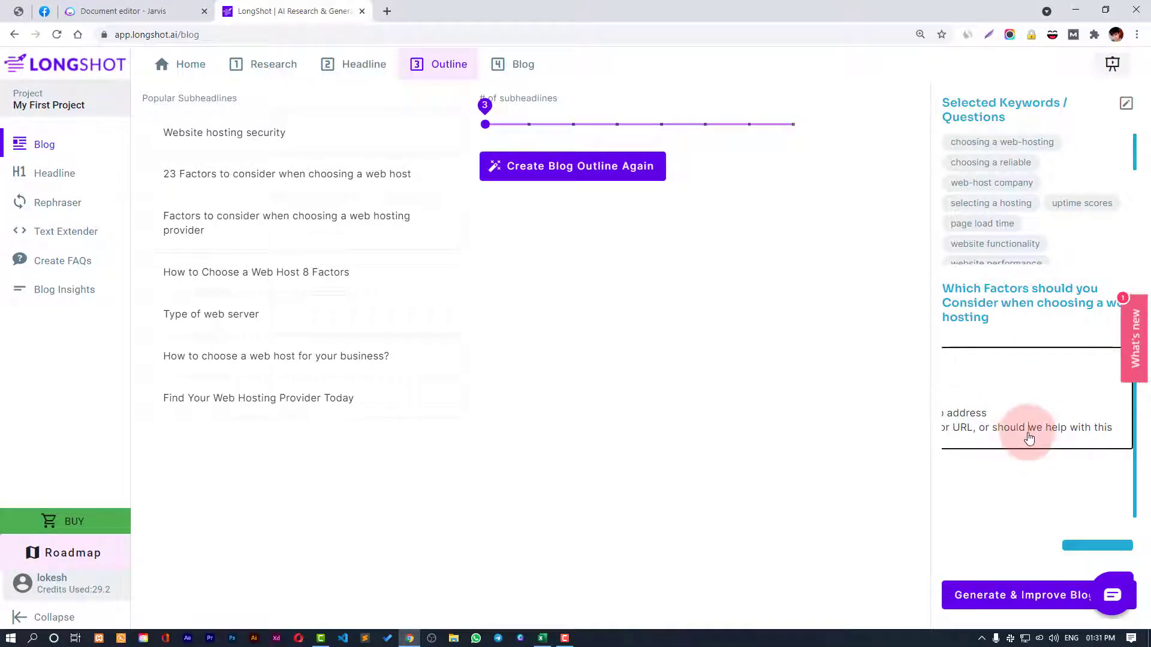
{"action": "left_click_drag", "start_coordinate": [1029, 438], "coordinate": [949, 375]}
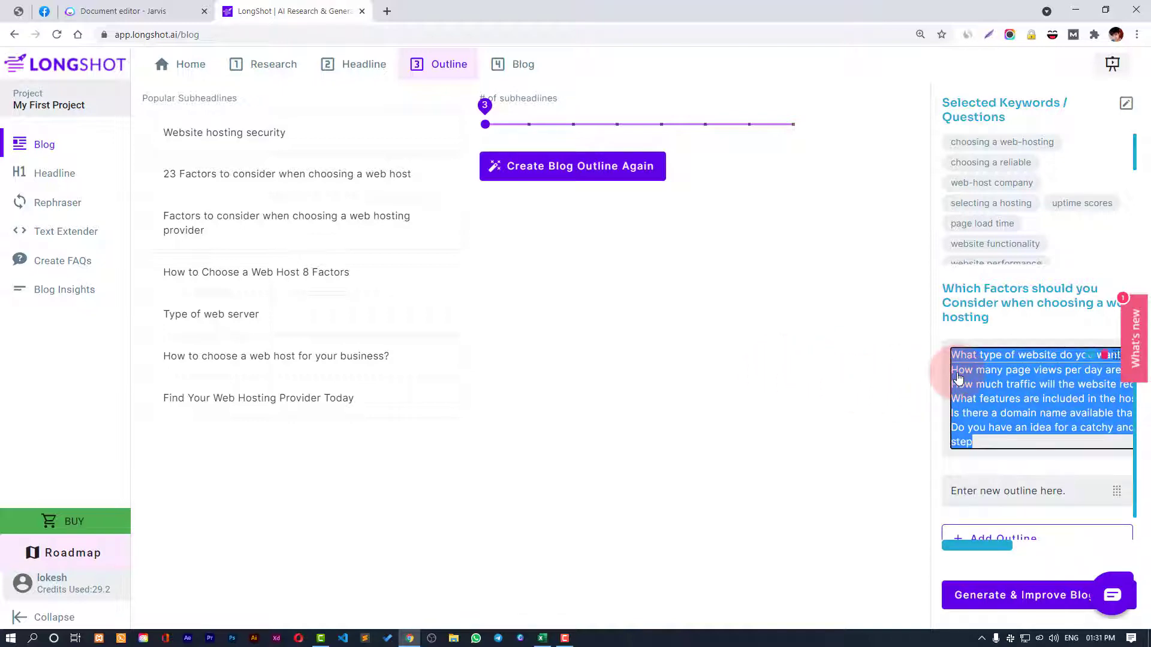
{"action": "key", "text": "BackSpace"}
- Copy the question "What type of website do you want to create" from Excel cell C2 into LongShot's first outline entry
{"action": "key", "text": "alt+Tab"}
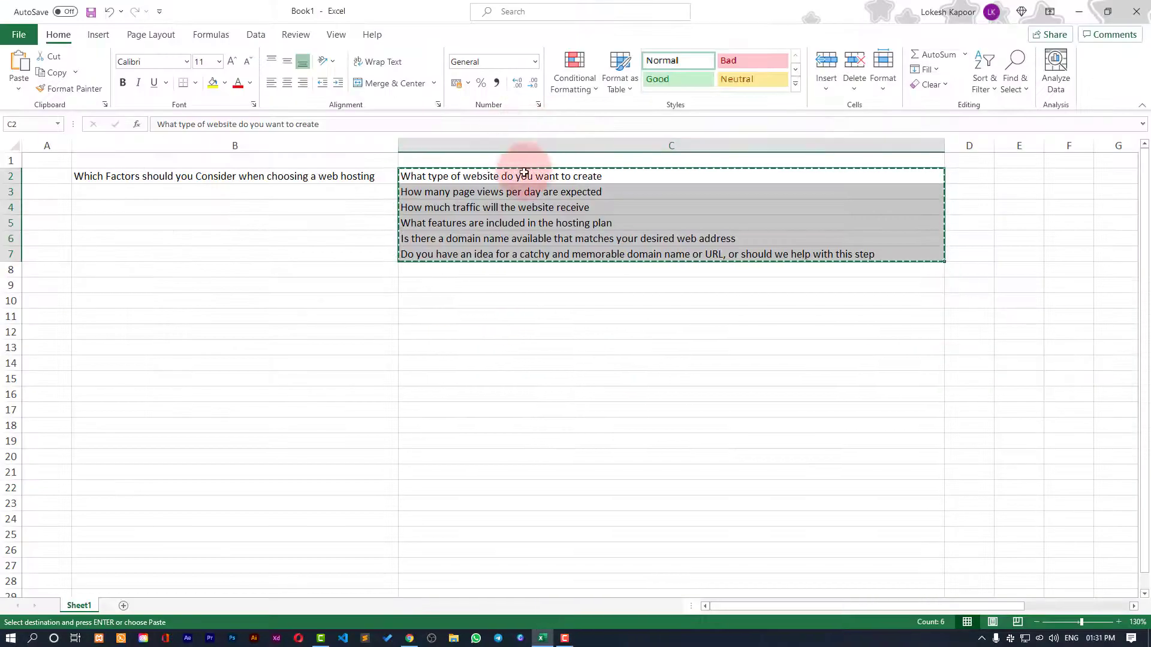
{"action": "left_click", "coordinate": [536, 190]}
{"action": "left_click", "coordinate": [527, 175]}
{"action": "key", "text": "ctrl+c"}
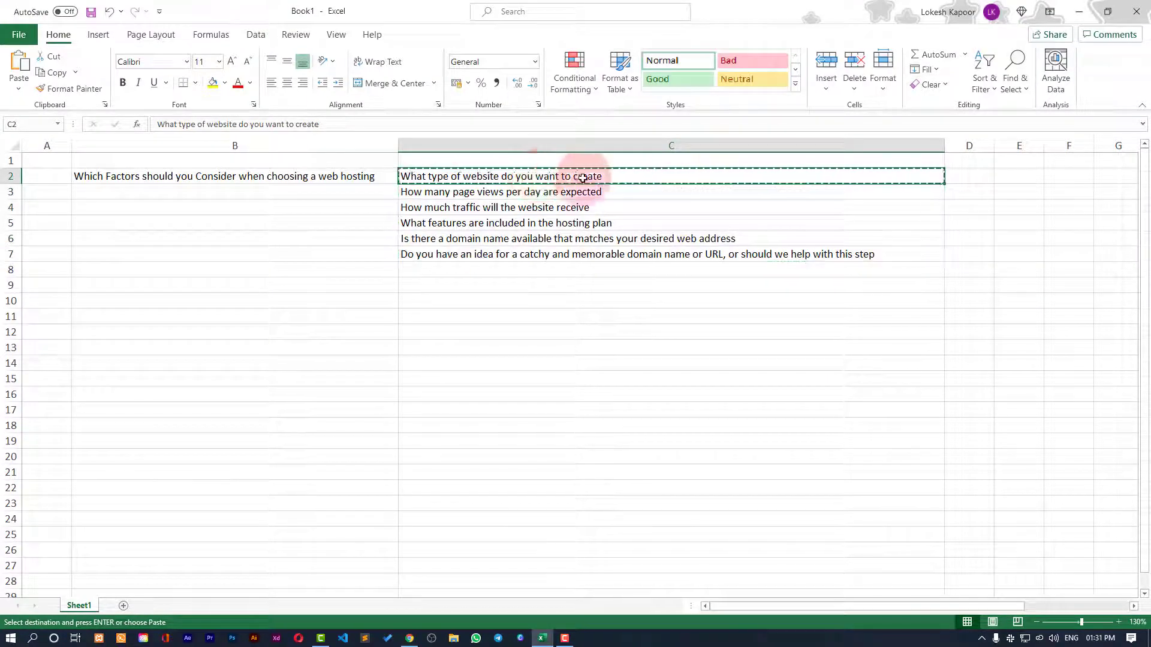
{"action": "key", "text": "alt+Tab"}
{"action": "left_click", "coordinate": [1032, 359]}
{"action": "key", "text": "ctrl+v"}
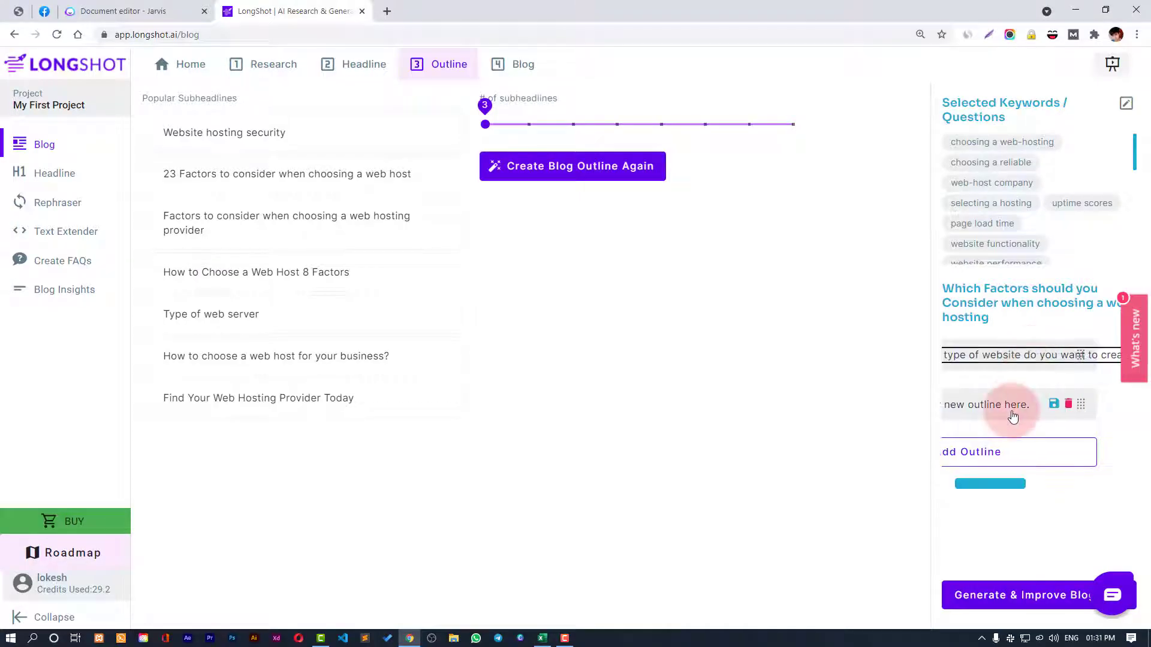
- Copy "How many page views per day are expected" from Excel cell C3 into LongShot's second outline entry
{"action": "left_click", "coordinate": [1012, 406]}
{"action": "key", "text": "alt+Tab"}
{"action": "left_click", "coordinate": [473, 207]}
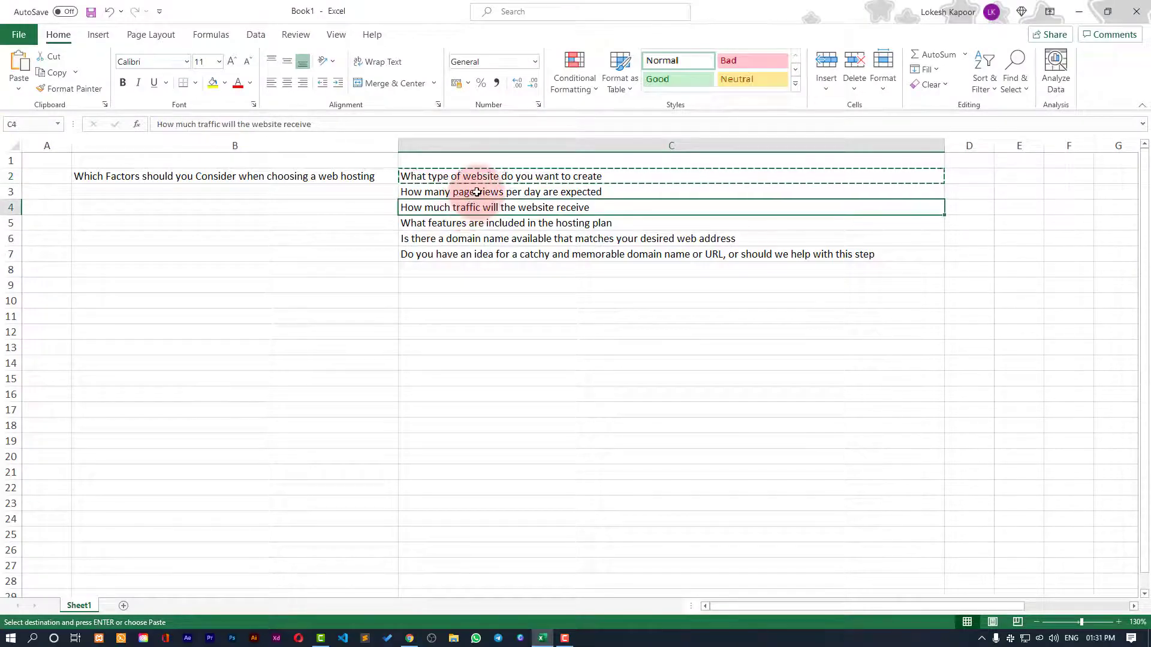
{"action": "left_click", "coordinate": [476, 192]}
{"action": "key", "text": "ctrl+c"}
{"action": "key", "text": "alt+Tab"}
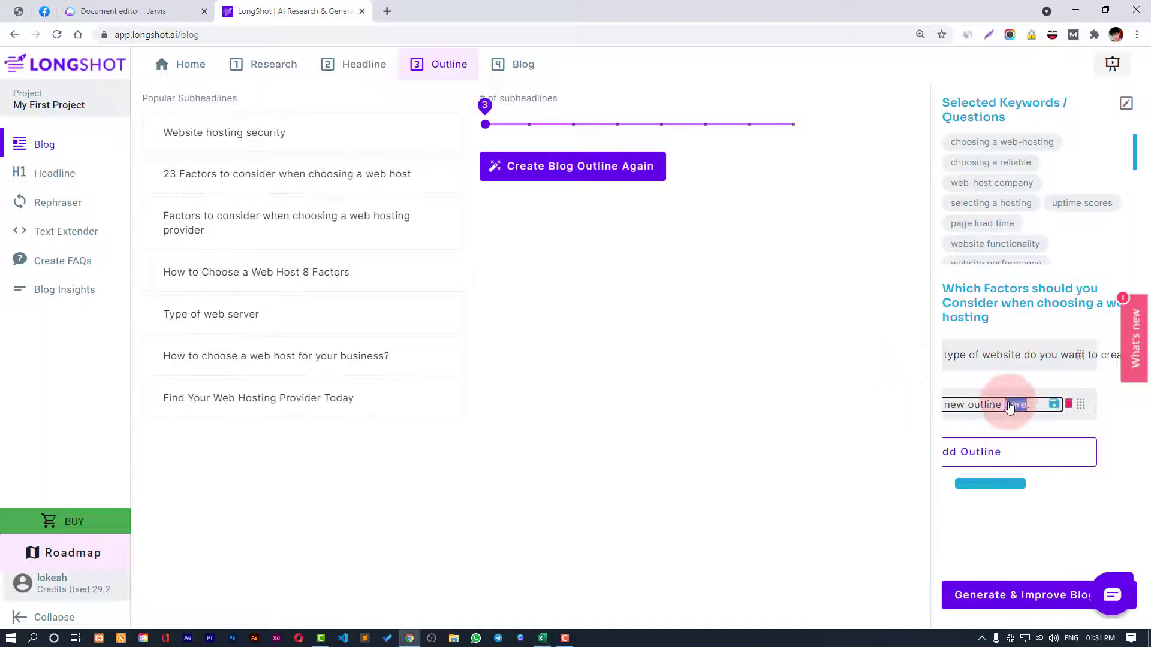
{"action": "key", "text": "ctrl+v"}
- Copy "How much traffic will the website receive" from Excel cell C4 into a new third outline entry in LongShot
{"action": "key", "text": "alt+Tab"}
{"action": "left_click", "coordinate": [458, 207]}
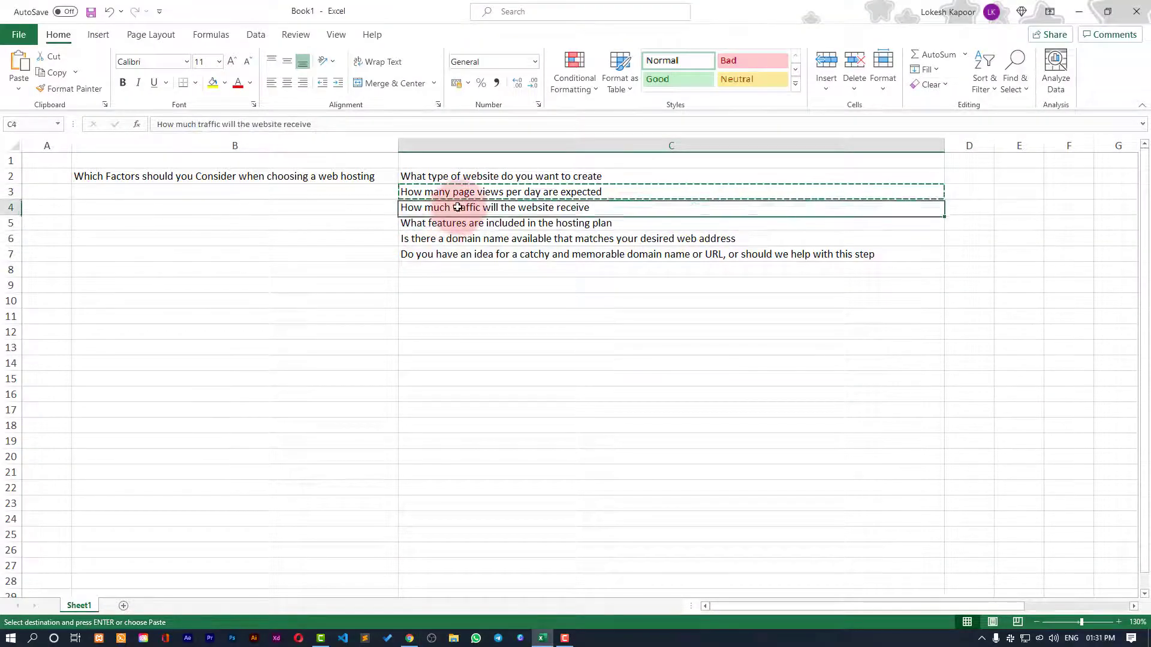
{"action": "key", "text": "ctrl+c"}
{"action": "key", "text": "alt+Tab"}
{"action": "left_click", "coordinate": [997, 451]}
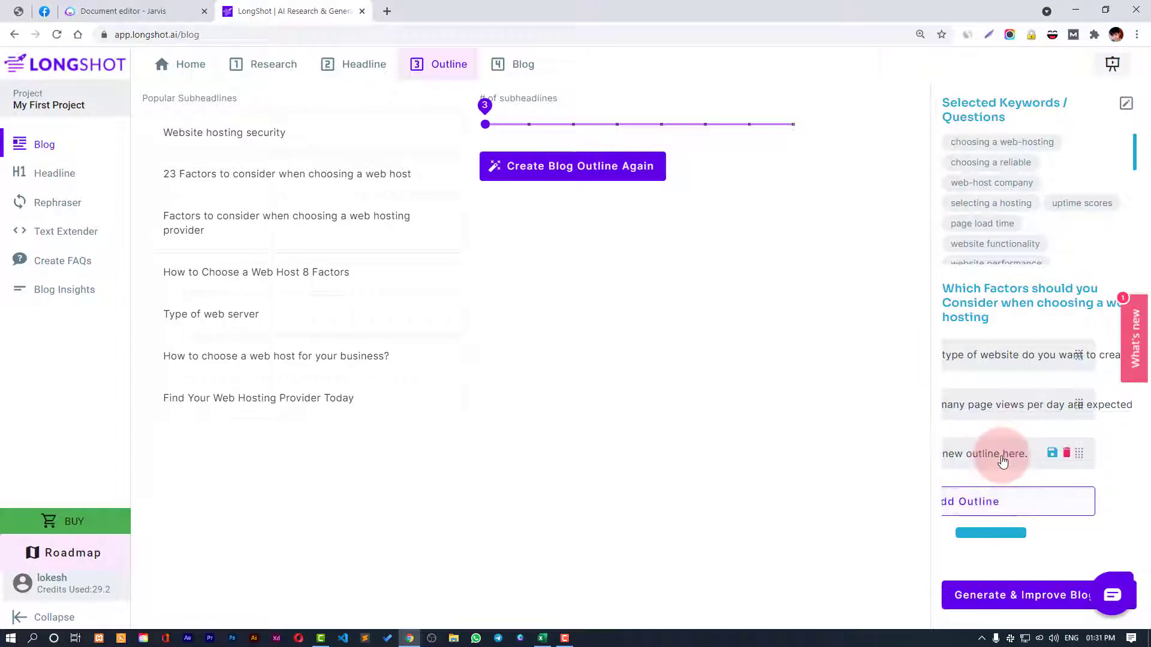
{"action": "key", "text": "ctrl+v"}
- Copy "What features are included in the hosting plan" from Excel cell C5 into a new fourth outline entry in LongShot
{"action": "key", "text": "alt+Tab"}
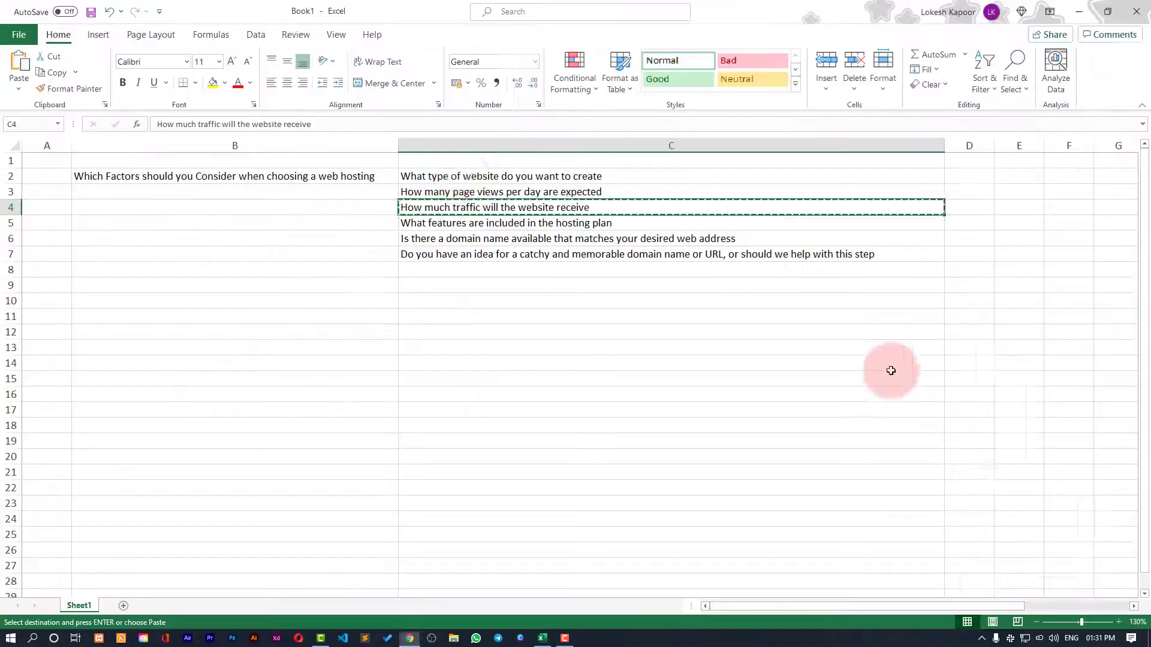
{"action": "left_click", "coordinate": [509, 223]}
{"action": "key", "text": "ctrl+c"}
{"action": "key", "text": "alt+Tab"}
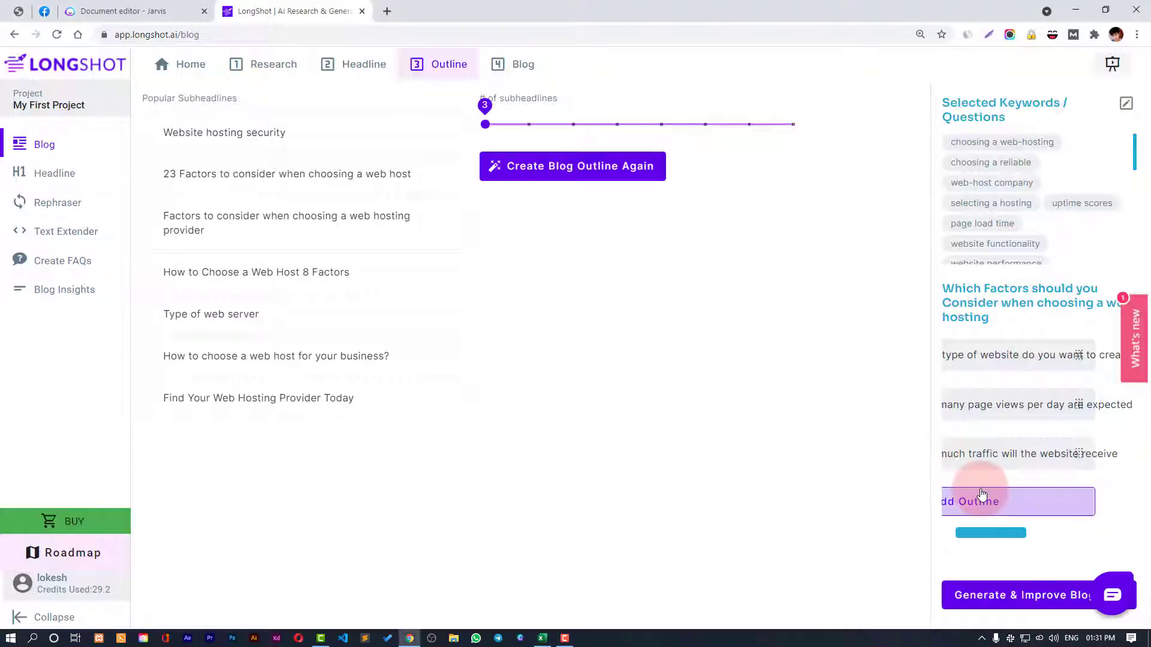
{"action": "left_click", "coordinate": [992, 501]}
{"action": "key", "text": "ctrl+v"}
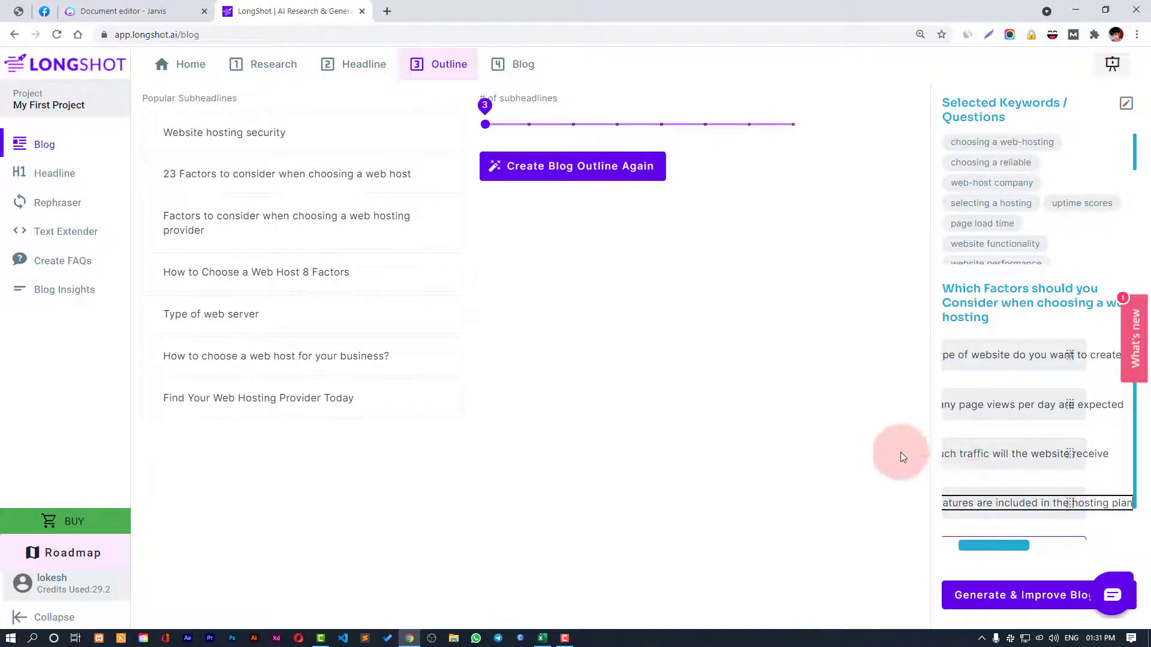
- Copy "Is there a domain name available that matches your desired web address" from Excel cell C6 into a fifth LongShot outline entry
{"action": "key", "text": "alt+Tab"}
{"action": "left_click", "coordinate": [548, 239]}
{"action": "key", "text": "ctrl+c"}
{"action": "key", "text": "alt+Tab"}
{"action": "left_click", "coordinate": [1049, 527]}
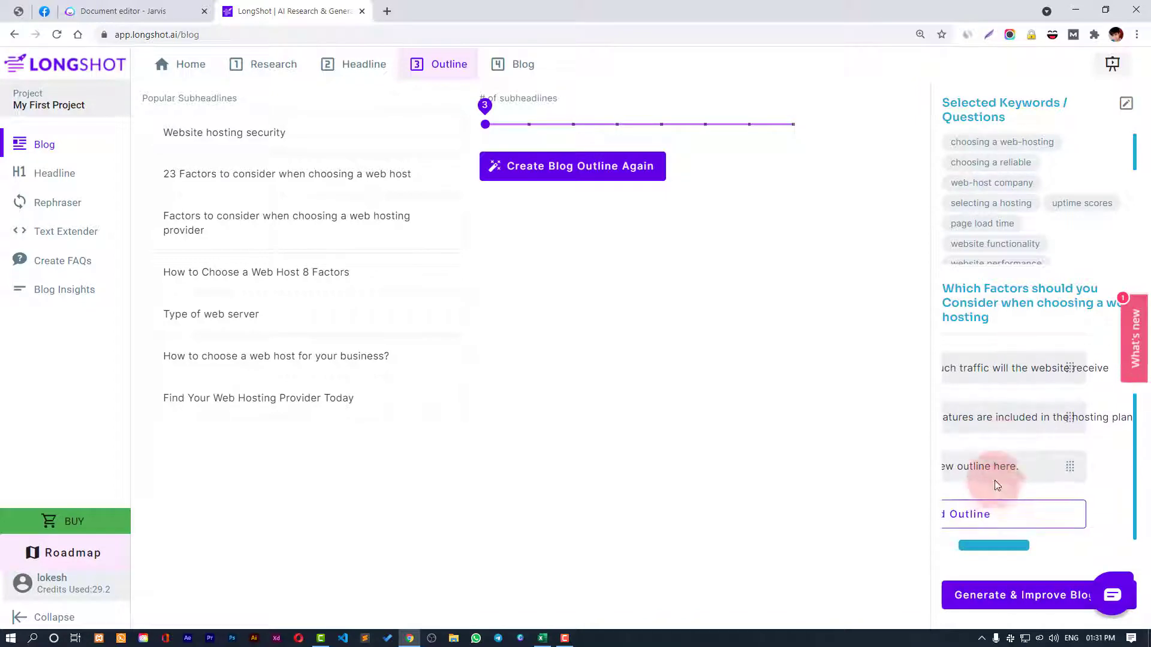
{"action": "key", "text": "ctrl+v"}
- Copy the question about a catchy and memorable domain name or URL from Excel cell C7 into a sixth LongShot outline entry
{"action": "key", "text": "alt+Tab"}
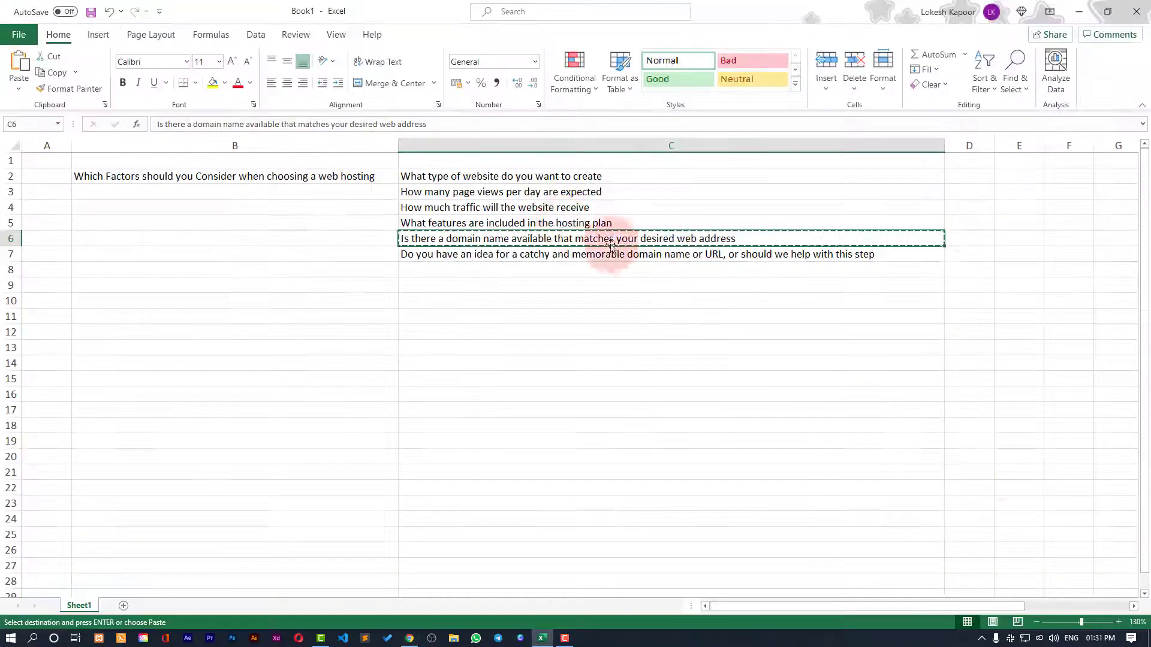
{"action": "left_click", "coordinate": [535, 252]}
{"action": "key", "text": "ctrl+c"}
{"action": "key", "text": "alt+Tab"}
{"action": "left_click", "coordinate": [1000, 510]}
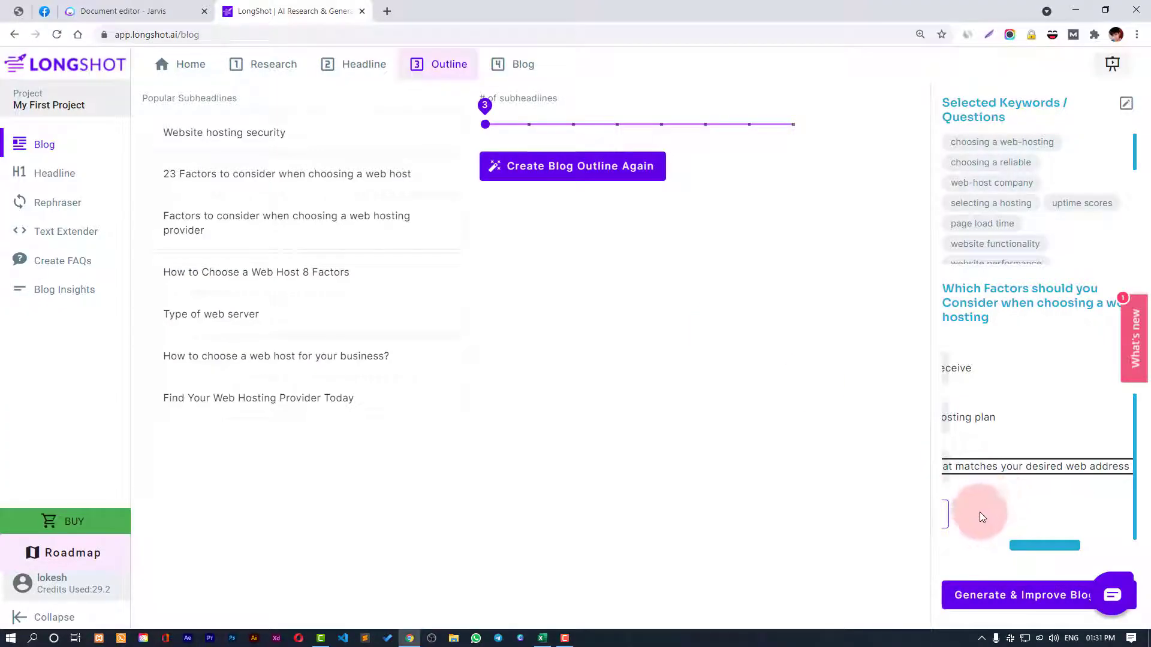
{"action": "left_click", "coordinate": [1013, 514]}
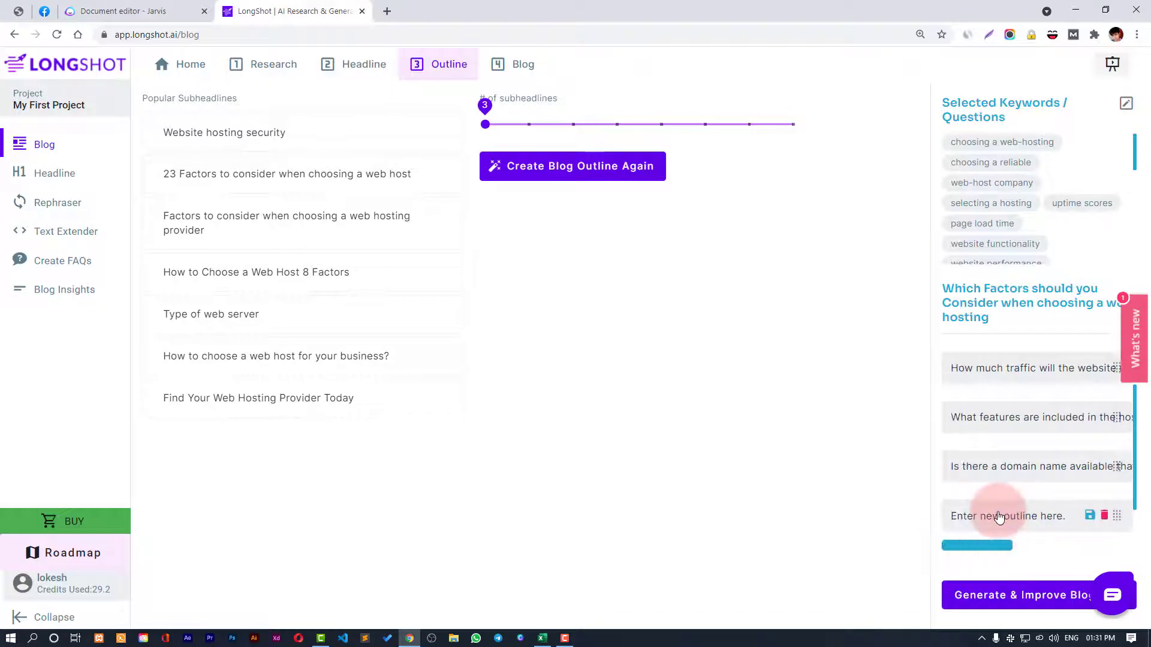
{"action": "key", "text": "ctrl+v"}
- Review the six outline entries, generate the blog from them, and skip the blog editor's guided tour
{"action": "scroll", "coordinate": [1019, 477], "scroll_direction": "down", "scroll_amount": 2}
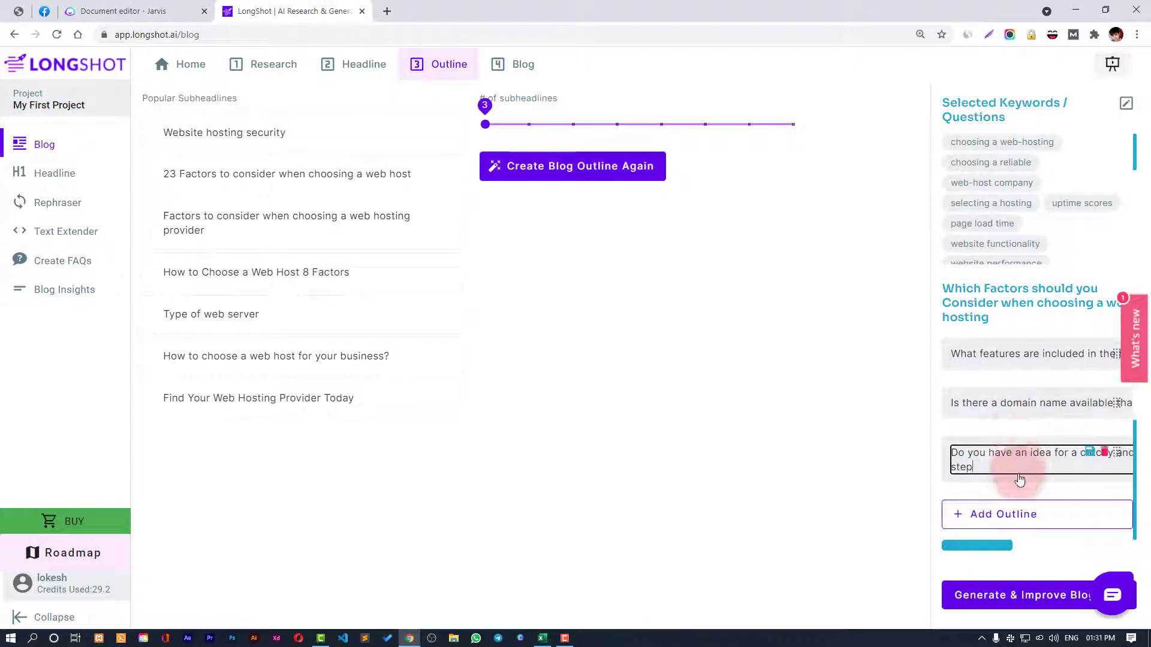
{"action": "scroll", "coordinate": [1028, 470], "scroll_direction": "up", "scroll_amount": 2}
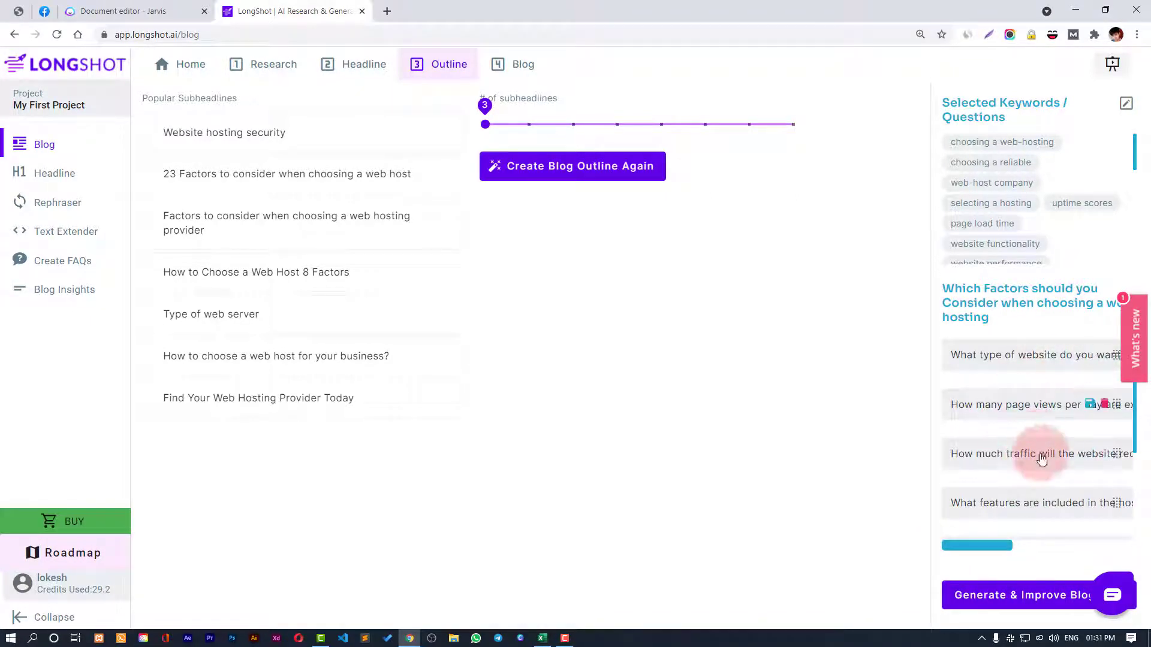
{"action": "scroll", "coordinate": [1038, 457], "scroll_direction": "down", "scroll_amount": 2}
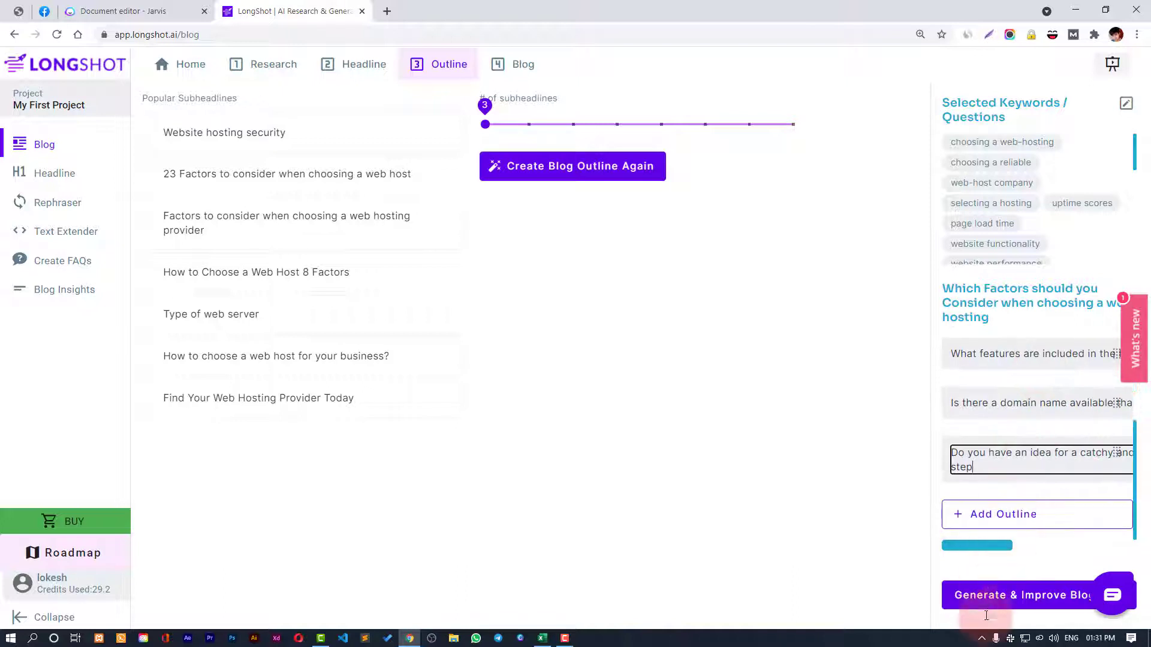
{"action": "left_click", "coordinate": [1040, 600]}
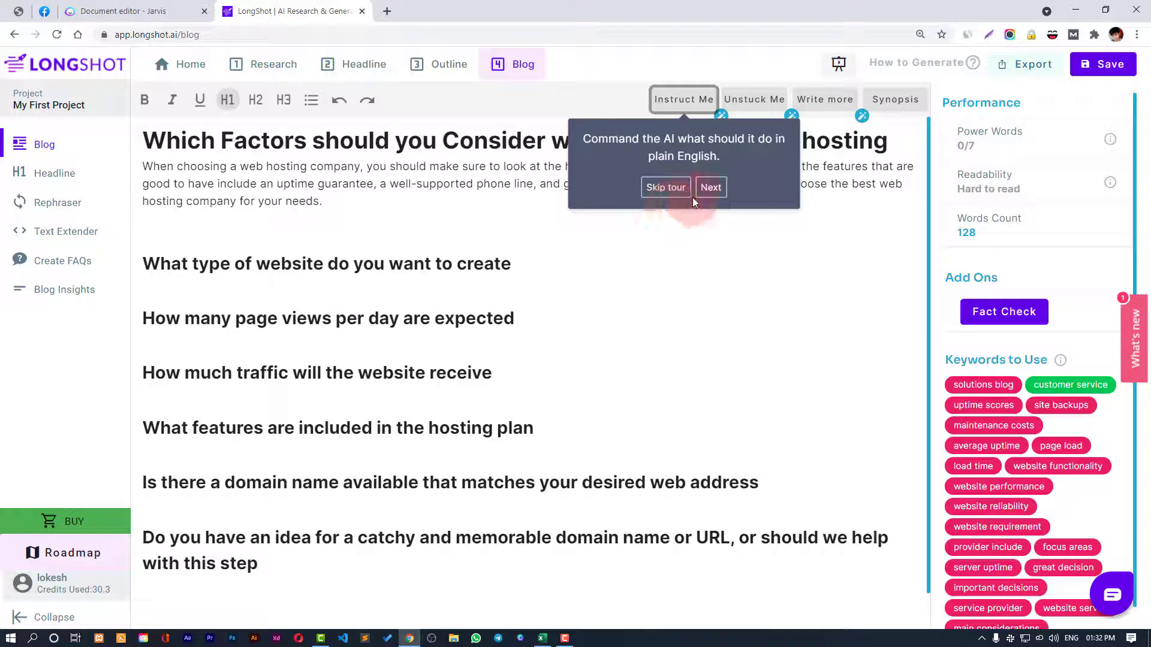
{"action": "left_click", "coordinate": [665, 188]}
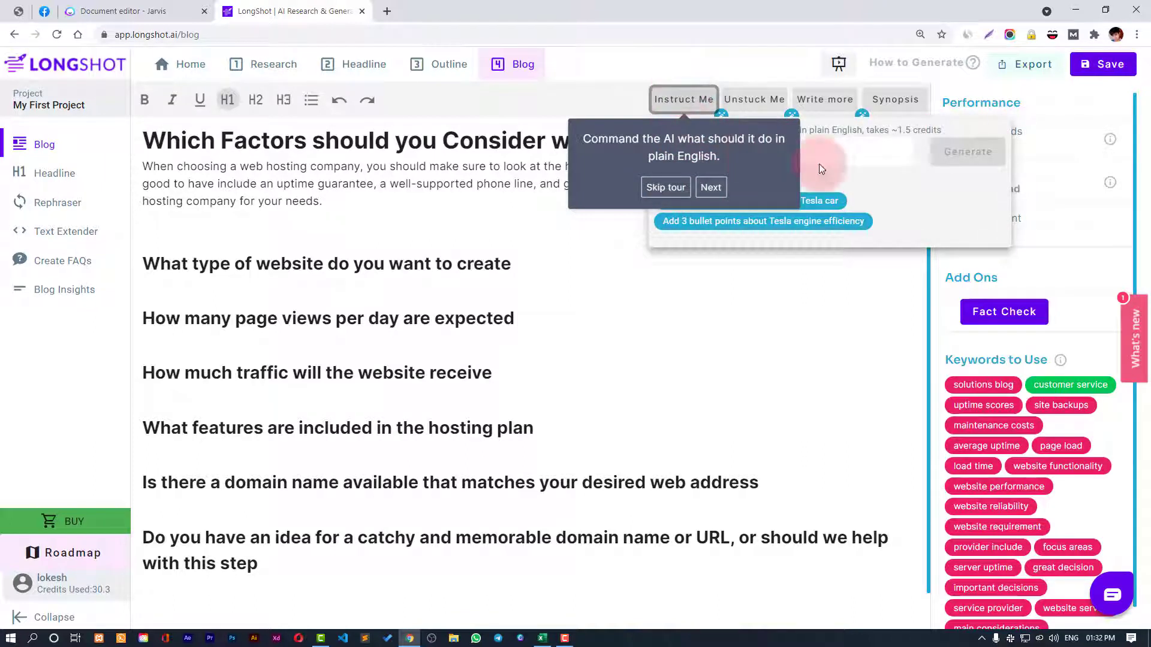
{"action": "left_click", "coordinate": [709, 188]}
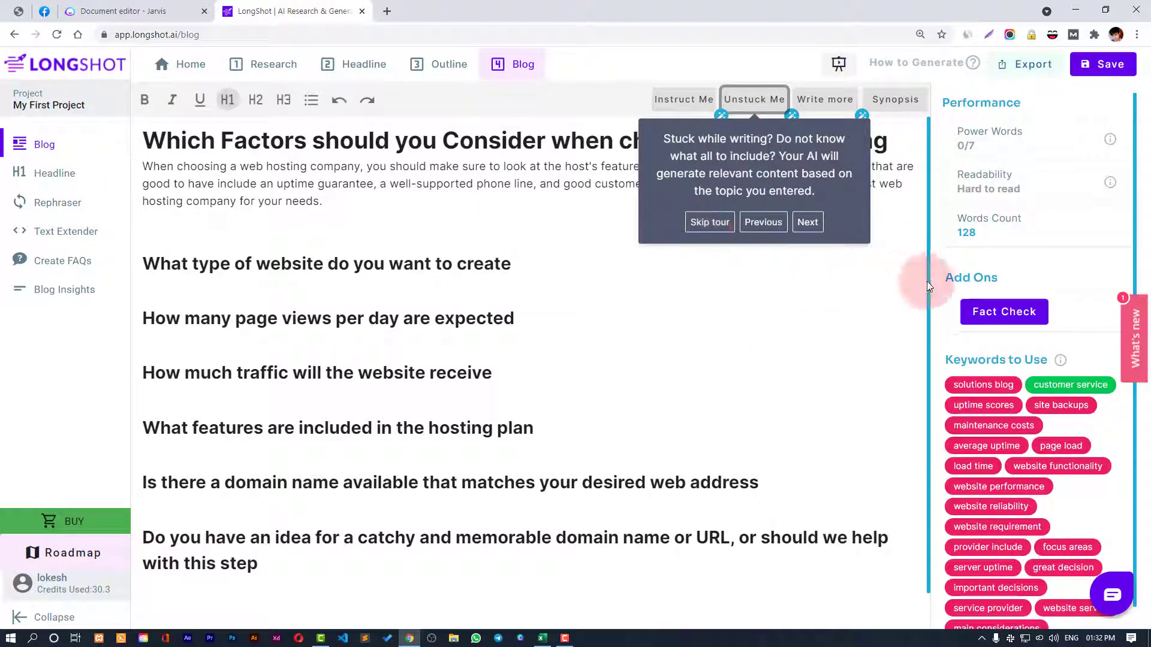
{"action": "left_click", "coordinate": [711, 223]}
- Switch to Jarvis and begin the content description with "Here are some important factors that you should consider while choosing the web hosting service for your website."
{"action": "left_click", "coordinate": [84, 11]}
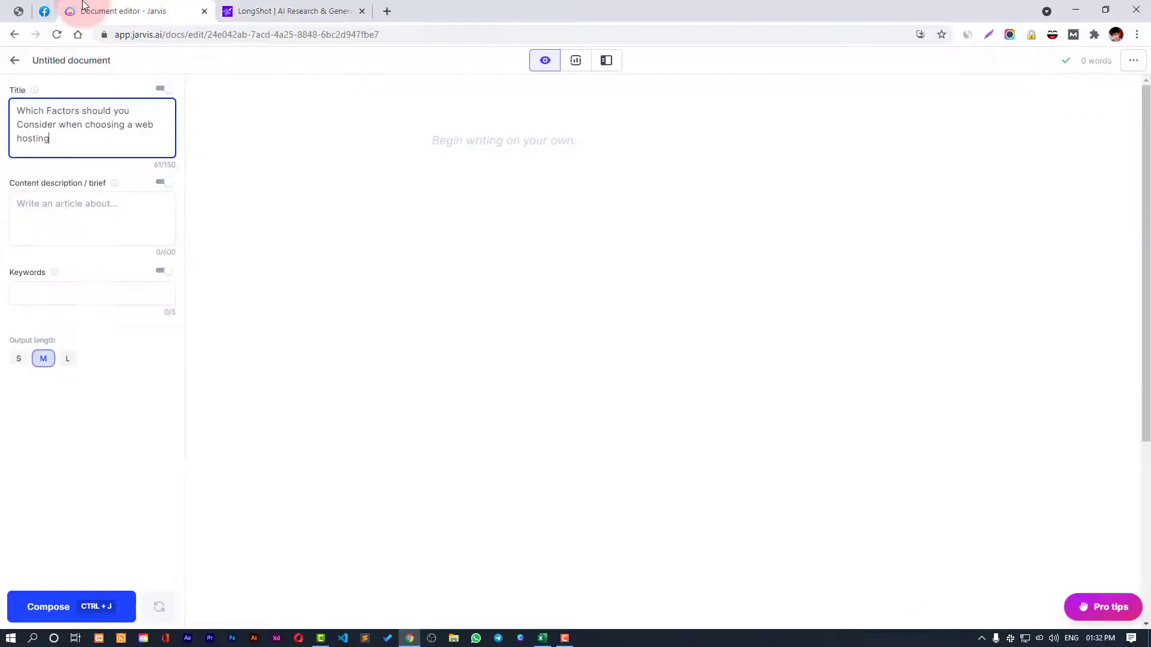
{"action": "left_click", "coordinate": [57, 221]}
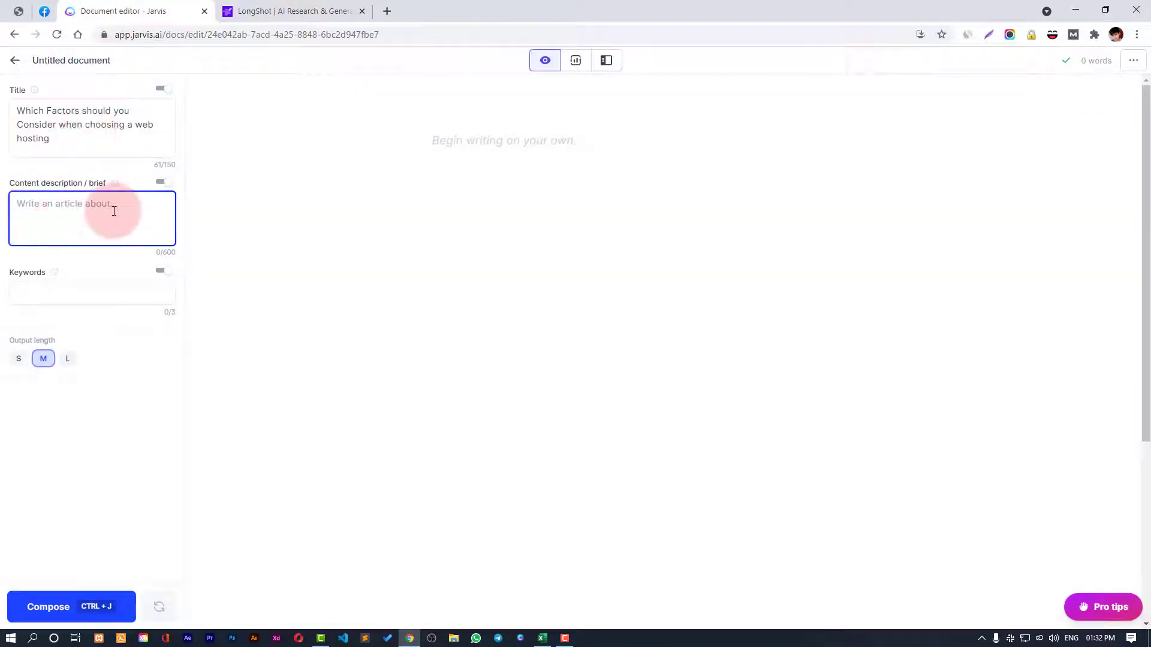
{"action": "left_click_drag", "start_coordinate": [97, 144], "coordinate": [12, 119]}
{"action": "left_click", "coordinate": [81, 206]}
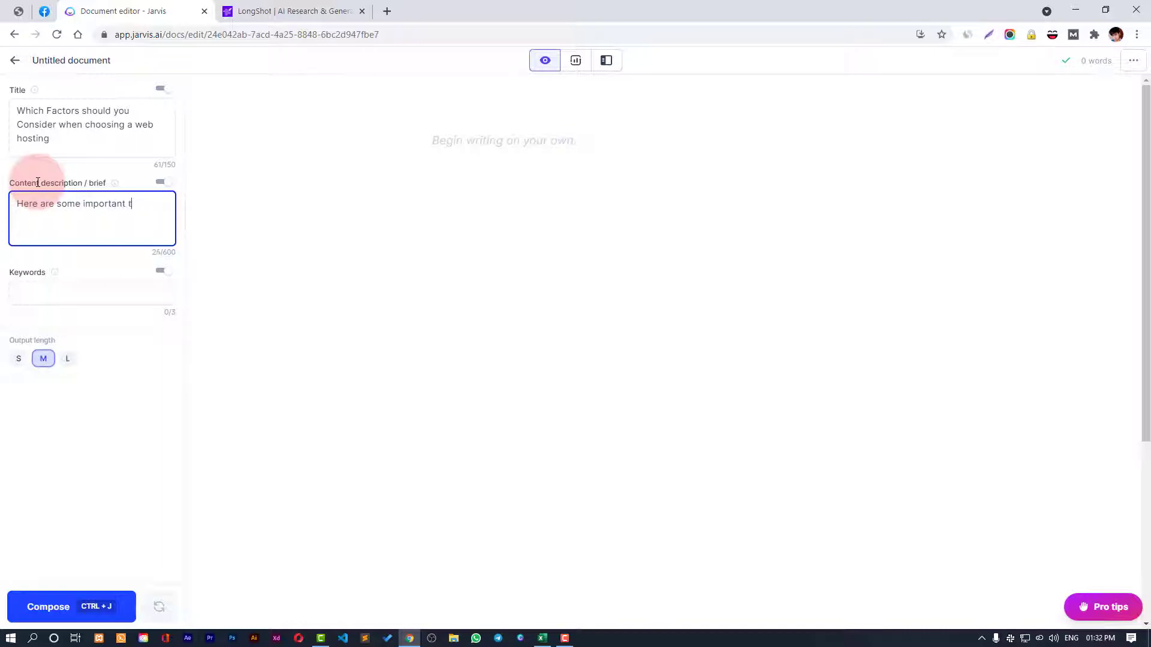
{"action": "type", "text": "actors that you should consider while"}
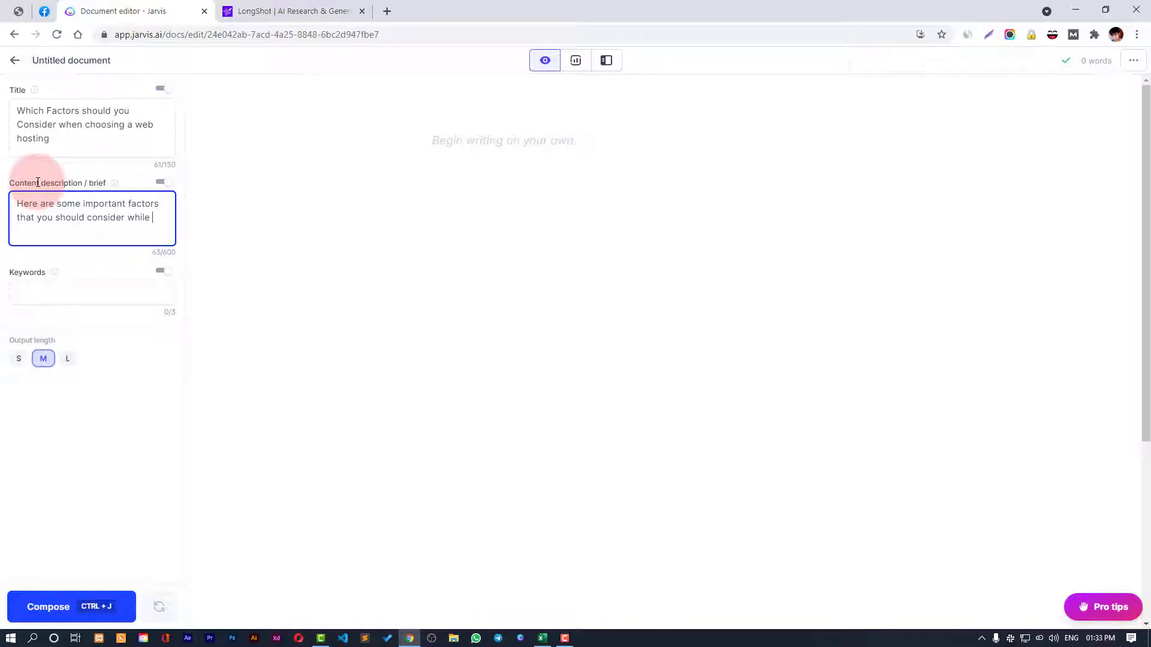
{"action": "type", "text": " choosing t"}
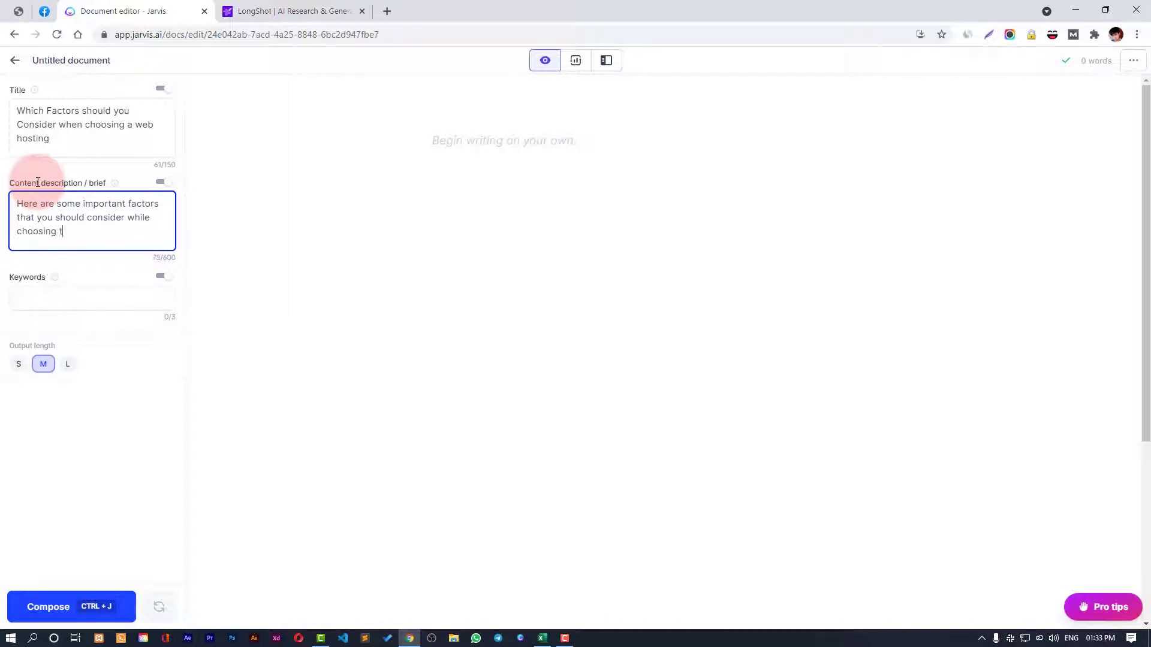
{"action": "type", "text": "he web hostin g"}
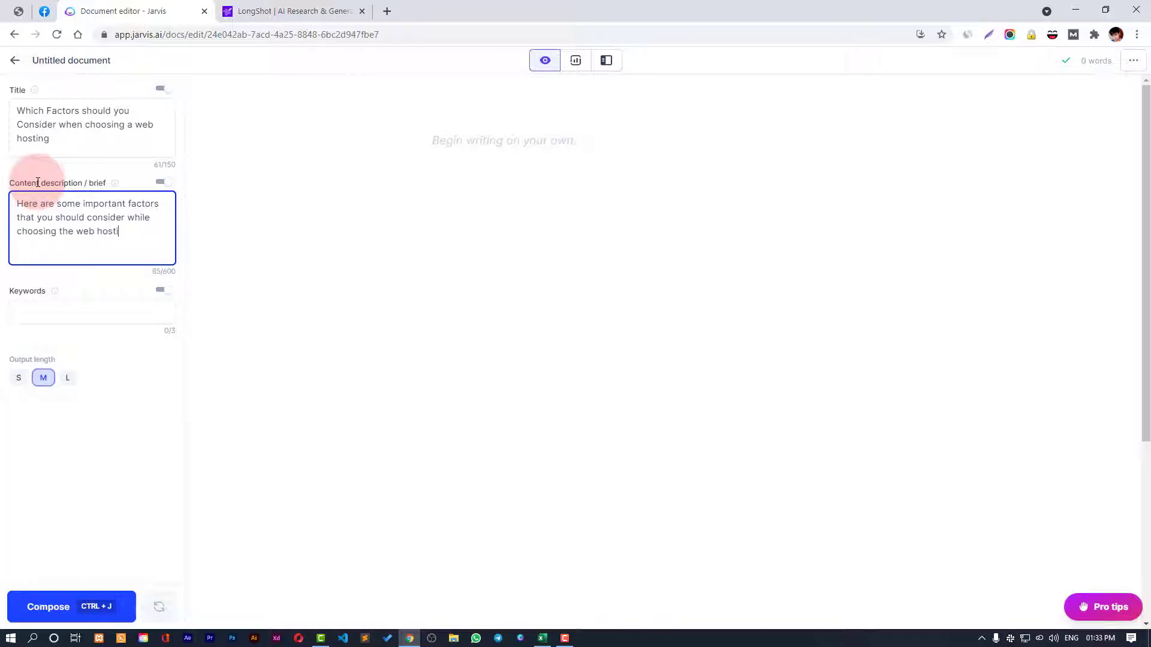
{"action": "key", "text": "BackSpace"}
{"action": "key", "text": "BackSpace"}
{"action": "type", "text": "g service fr"}
{"action": "key", "text": "BackSpace"}
{"action": "type", "text": "or your website."}
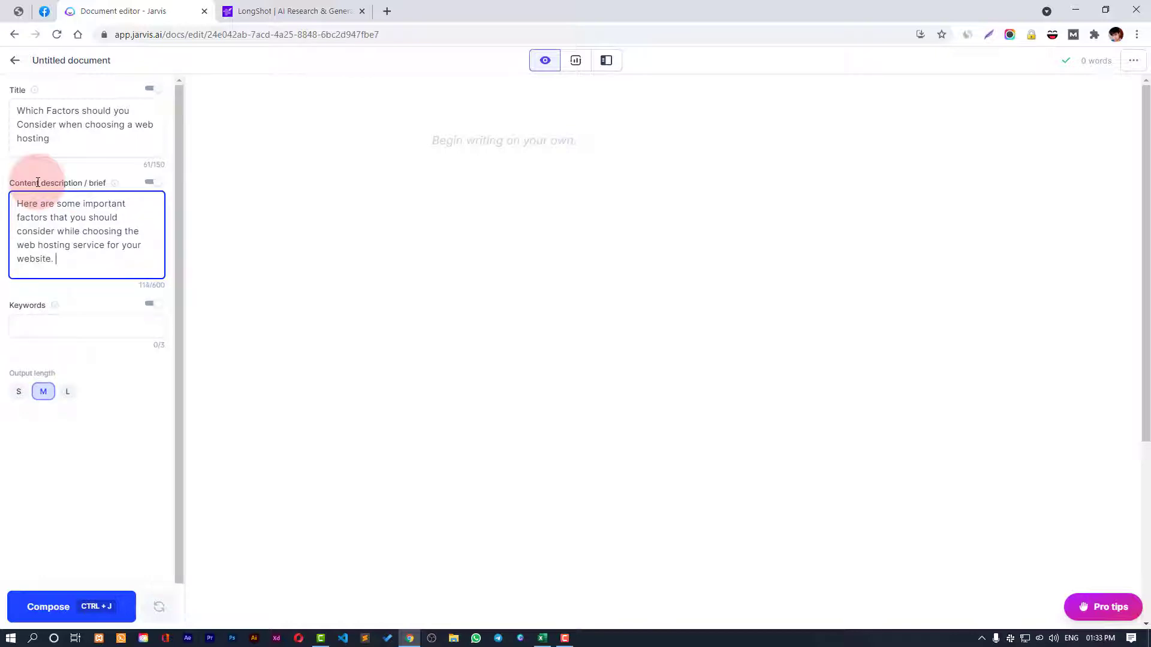
- Append "To have better performance, scalability and user experience a right web hosting solution is mandatory." to the content description
{"action": "type", "text": " To have better performance, sa"}
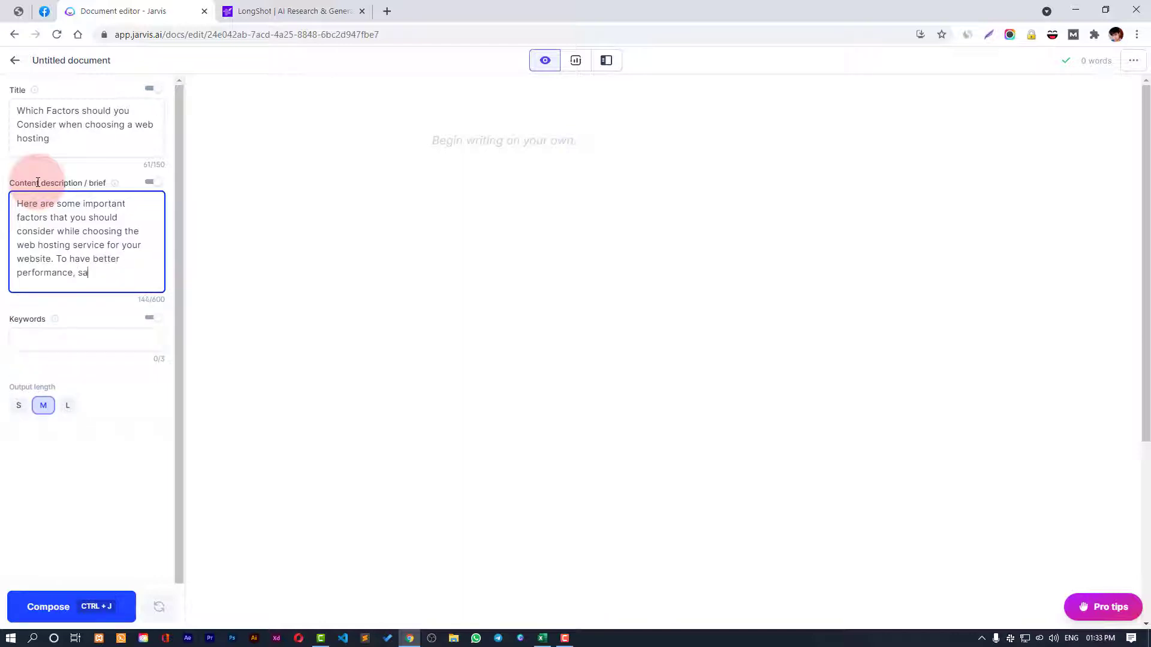
{"action": "key", "text": "BackSpace"}
{"action": "type", "text": "calability and user expiere"}
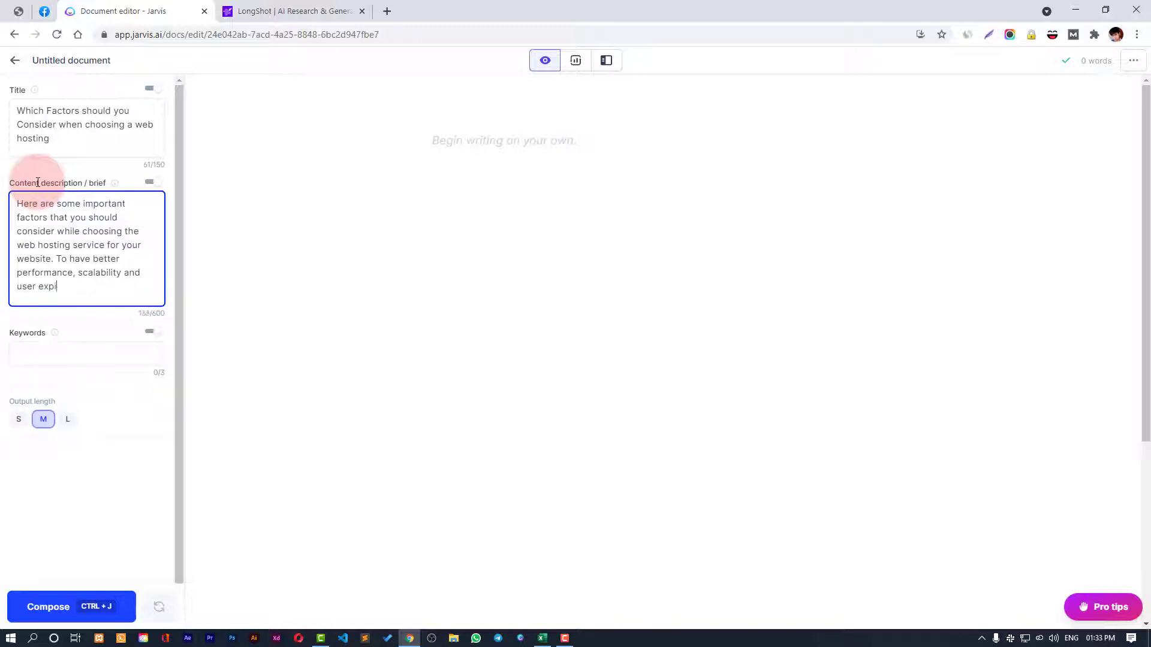
{"action": "key", "text": "BackSpace"}
{"action": "key", "text": "BackSpace"}
{"action": "key", "text": "BackSpace"}
{"action": "type", "text": "rience websosting"}
{"action": "key", "text": "ctrl+shift+Left"}
{"action": "key", "text": "ctrl+shift+Left"}
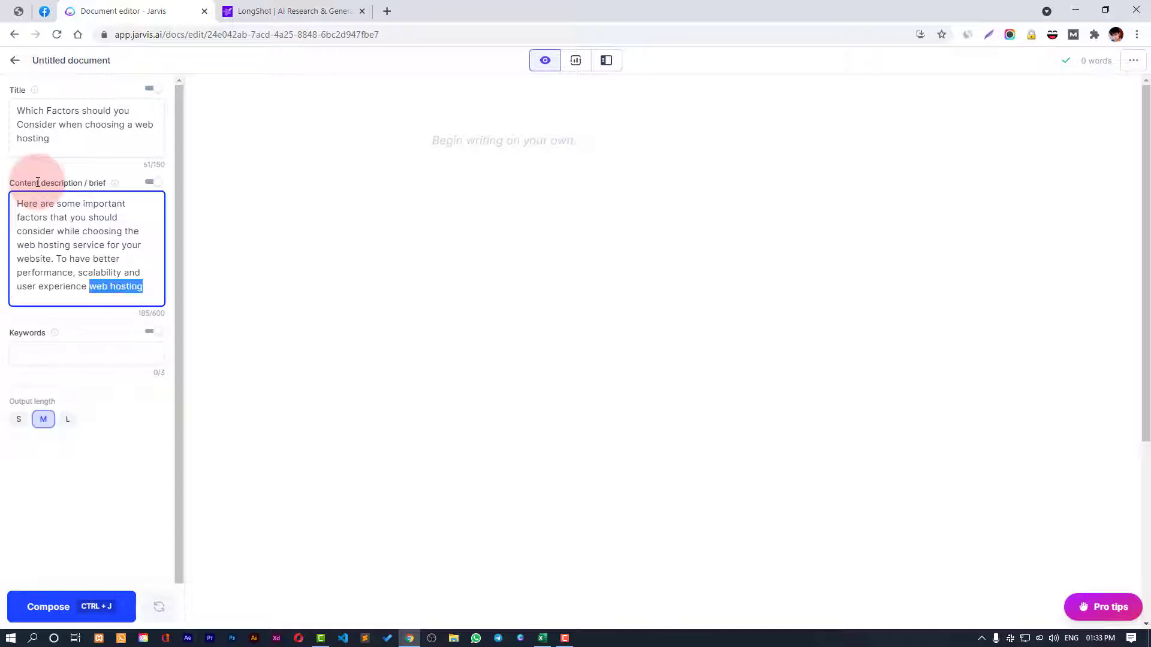
{"action": "key", "text": "Left"}
{"action": "type", "text": "a right"}
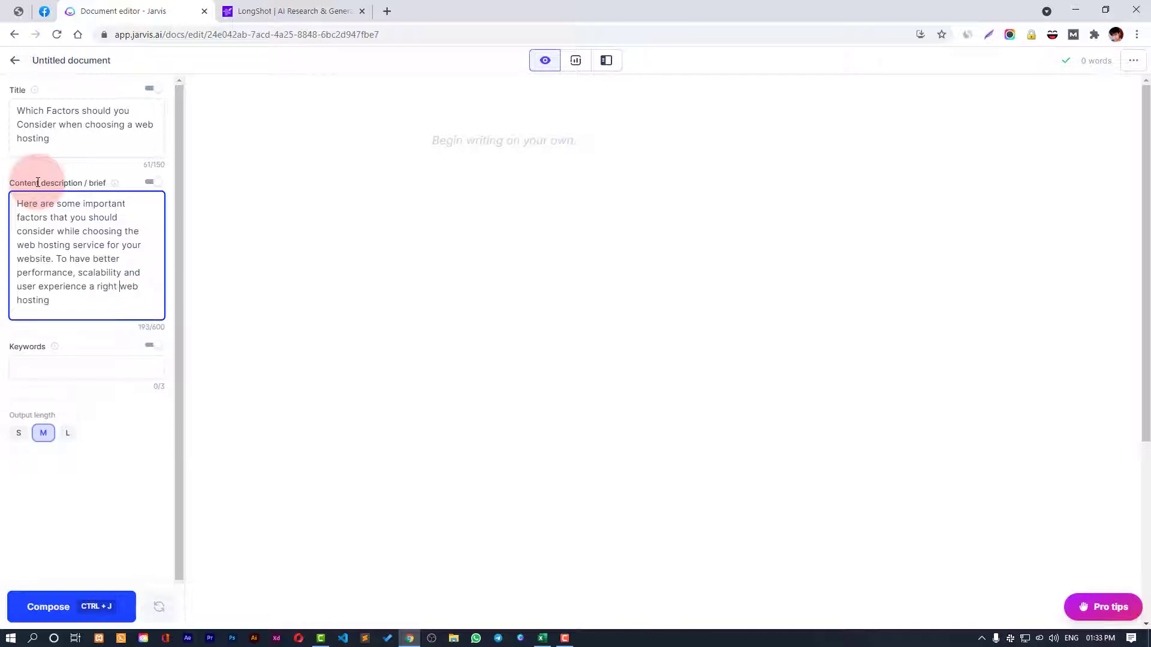
{"action": "key", "text": "ctrl+shift+Right"}
{"action": "key", "text": "ctrl+End"}
{"action": "type", "text": "solution is mandatory"}
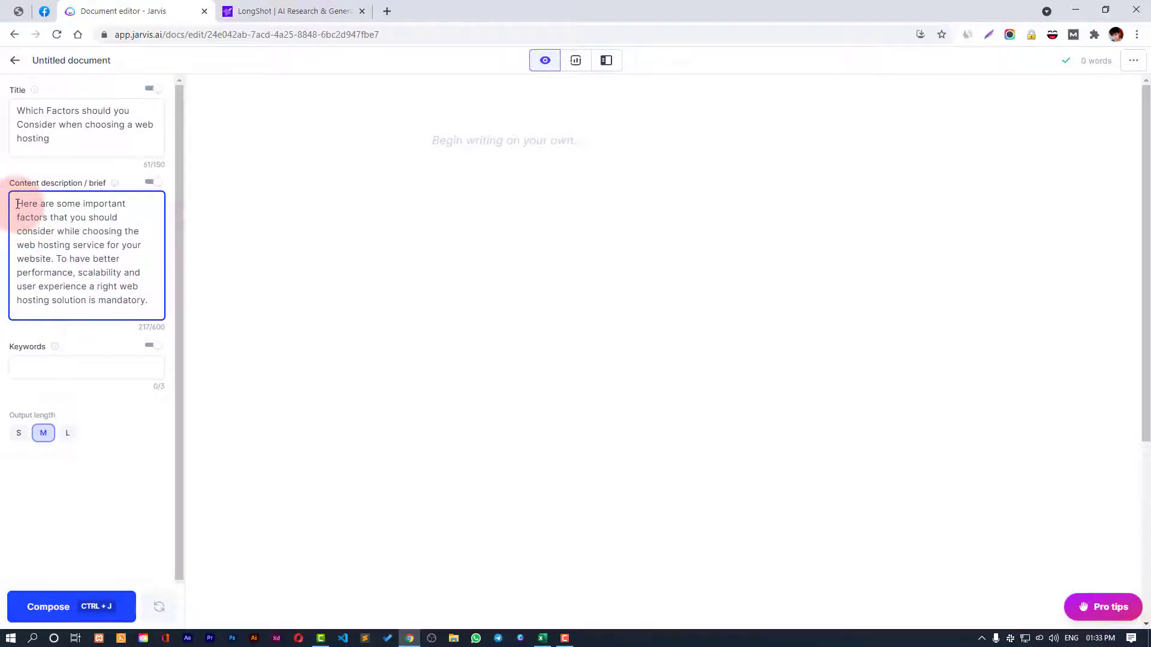
- Review the content description and read through the help article on SEO keywords
{"action": "left_click_drag", "start_coordinate": [17, 204], "coordinate": [148, 301]}
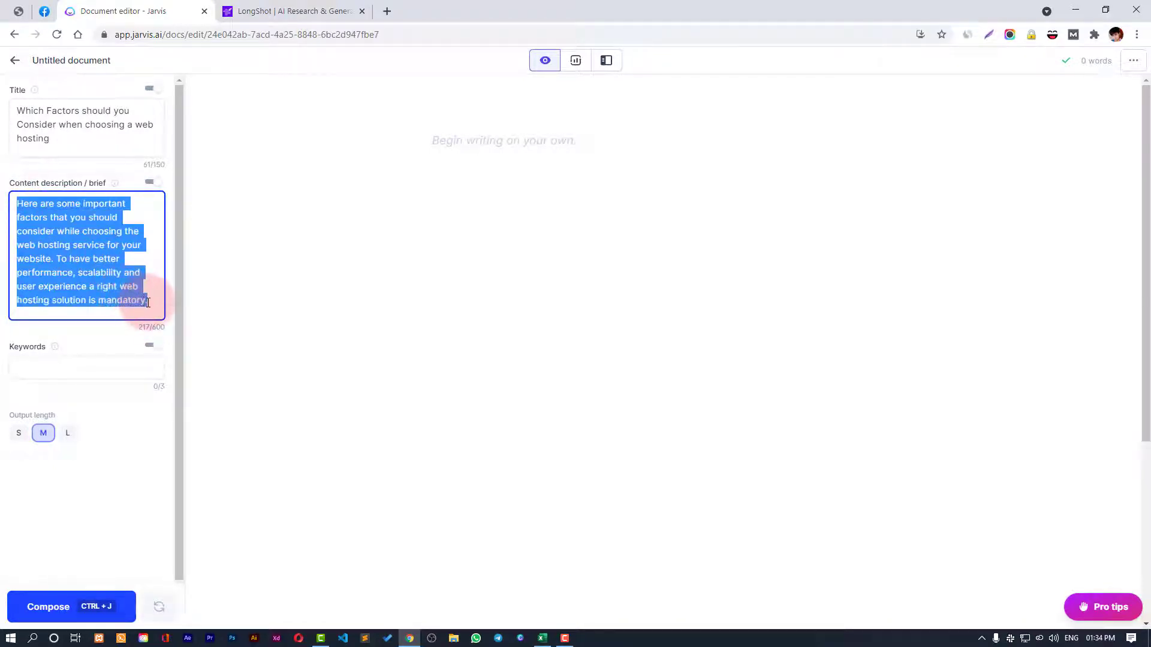
{"action": "left_click", "coordinate": [67, 222]}
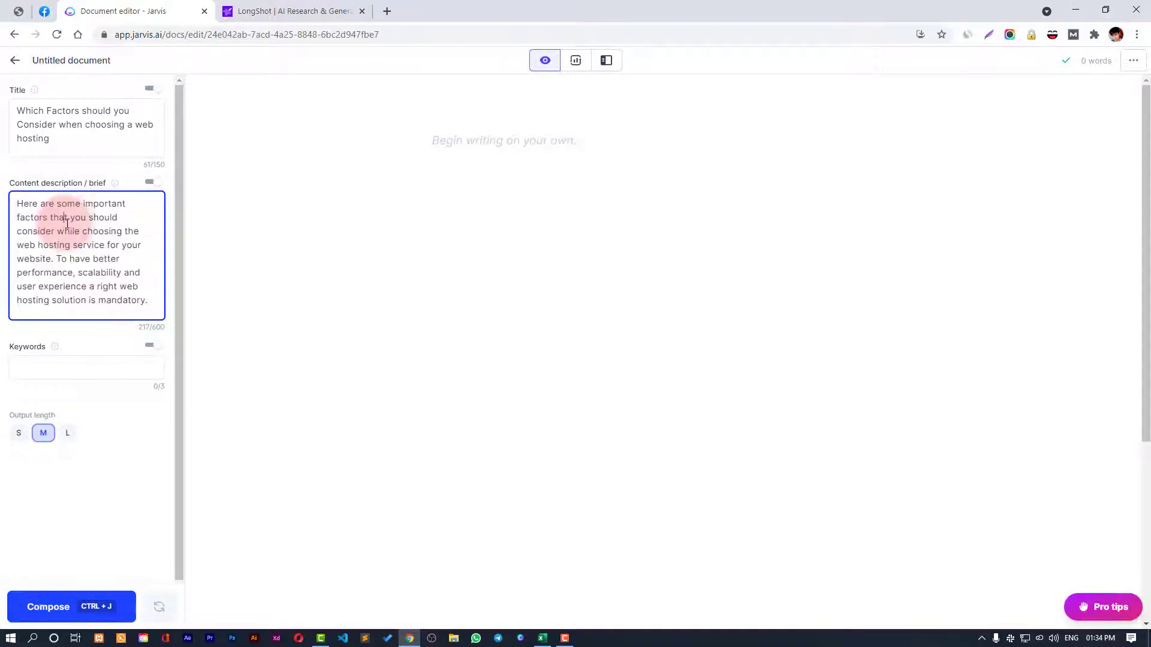
{"action": "left_click", "coordinate": [76, 364]}
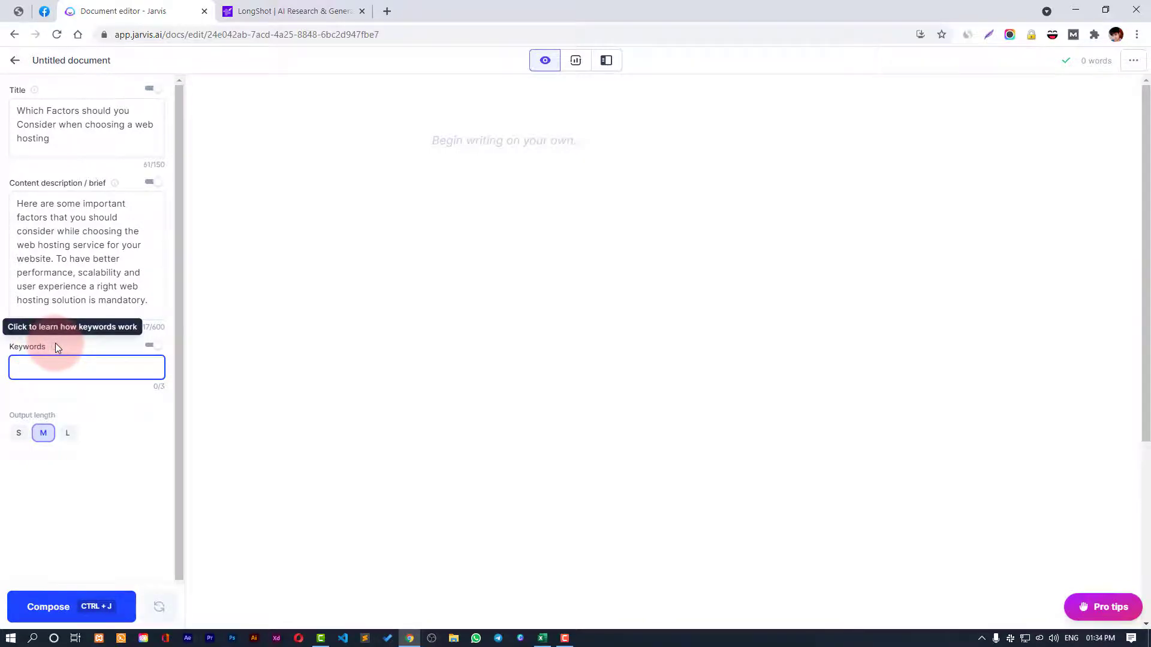
{"action": "left_click", "coordinate": [56, 347]}
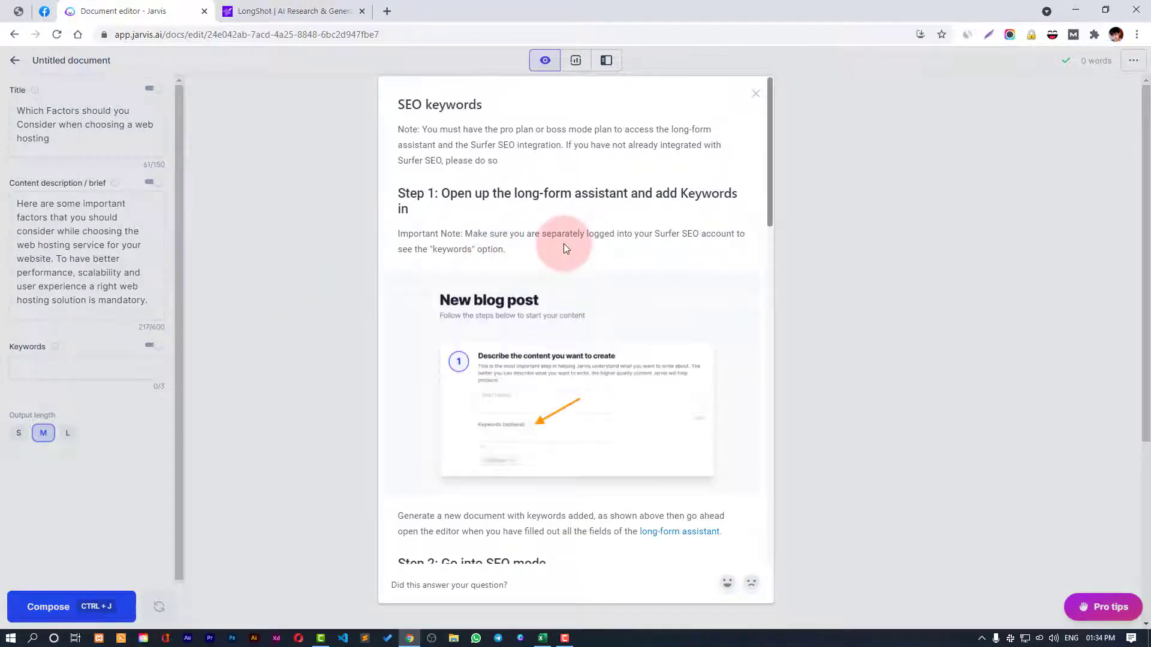
{"action": "scroll", "coordinate": [567, 260], "scroll_direction": "down", "scroll_amount": 7}
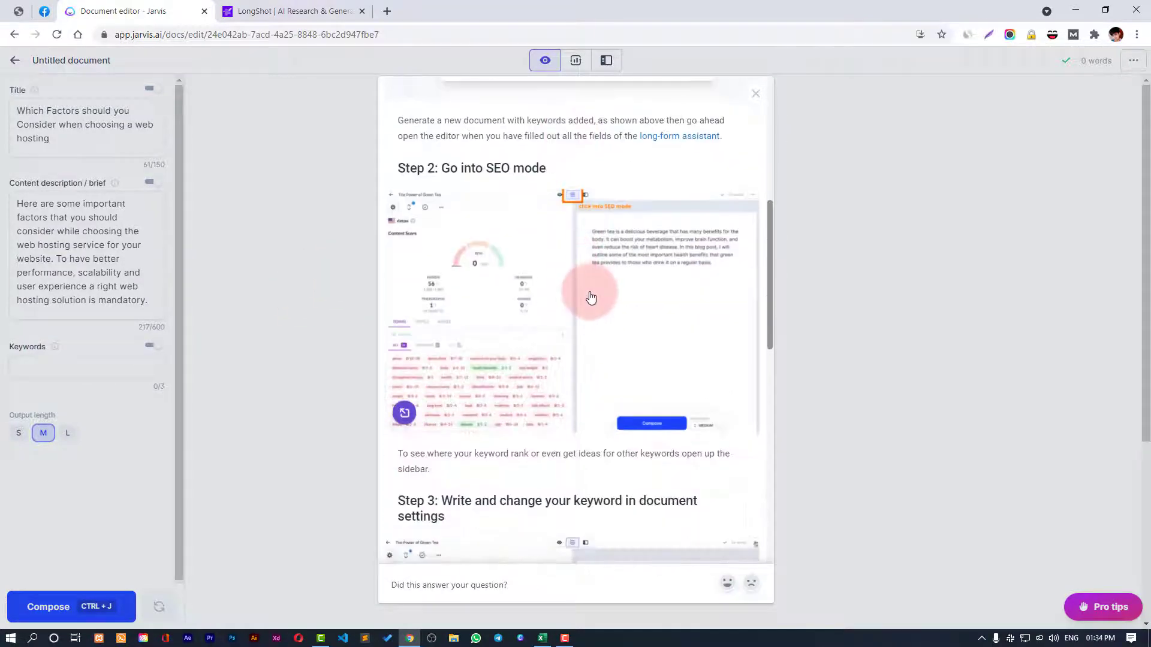
{"action": "scroll", "coordinate": [591, 296], "scroll_direction": "down", "scroll_amount": 6}
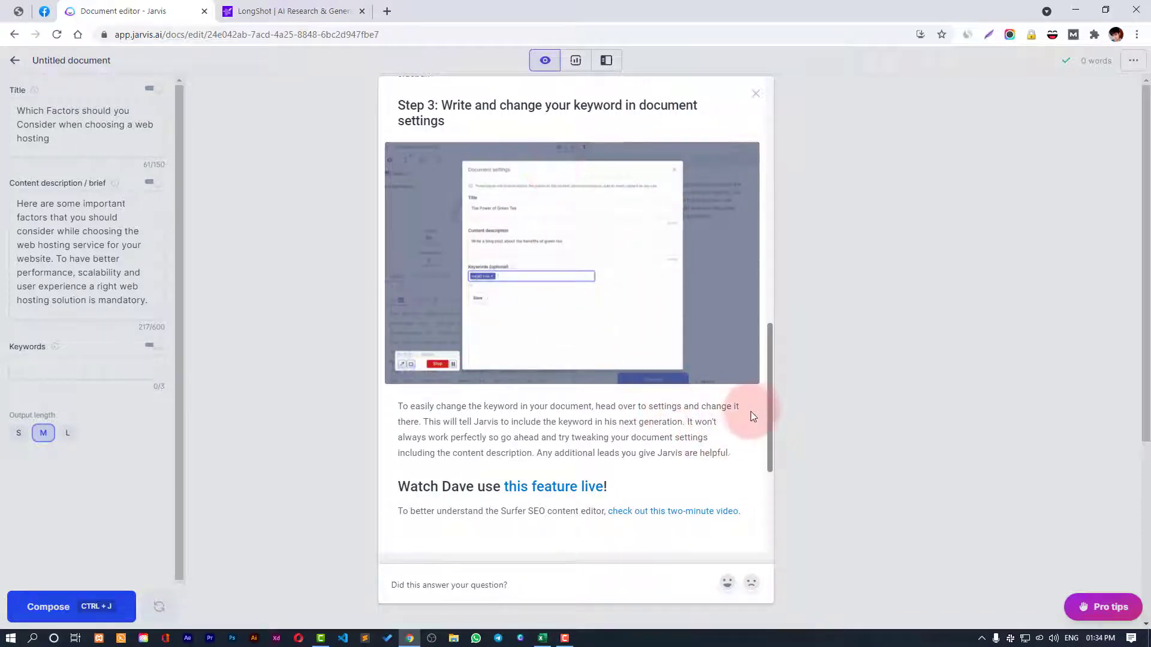
{"action": "scroll", "coordinate": [617, 380], "scroll_direction": "up", "scroll_amount": 6}
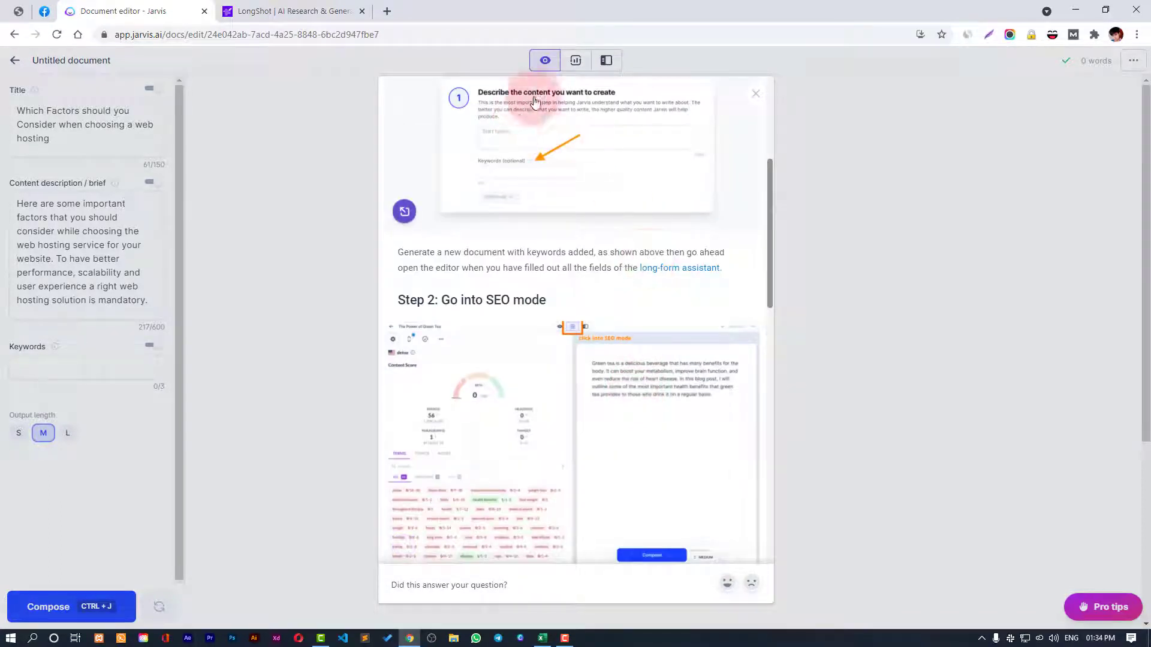
{"action": "left_click", "coordinate": [750, 95]}
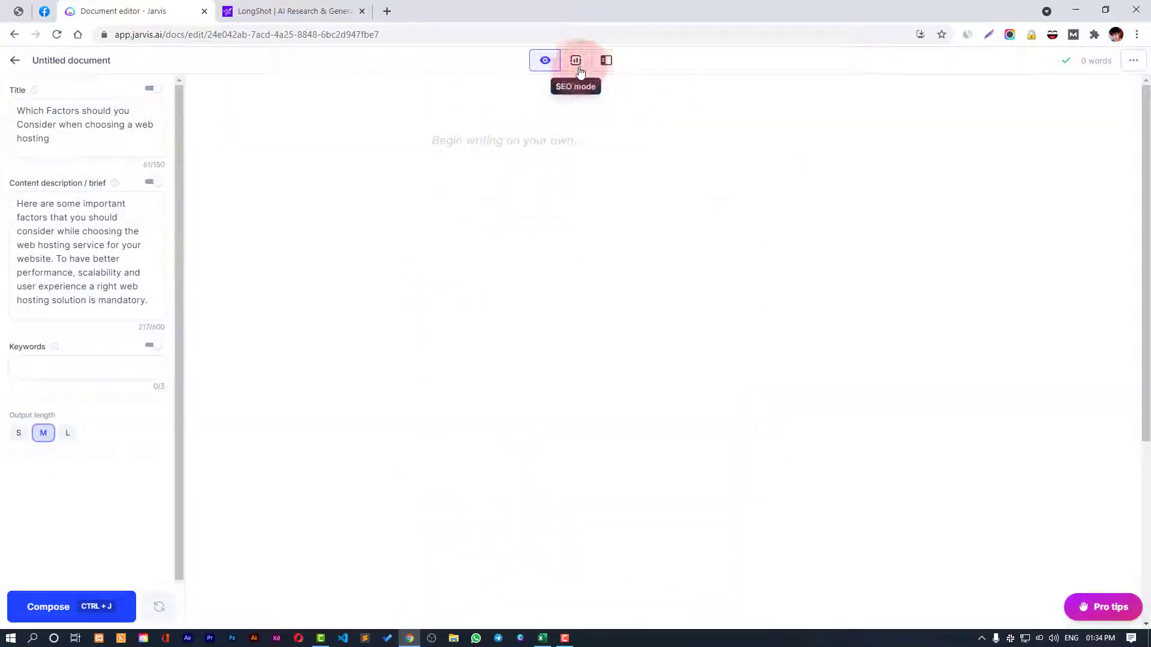
- Add the keywords "web hosting", "best web hosting" and "factors to consider hosting plan" to the document
{"action": "left_click", "coordinate": [89, 363]}
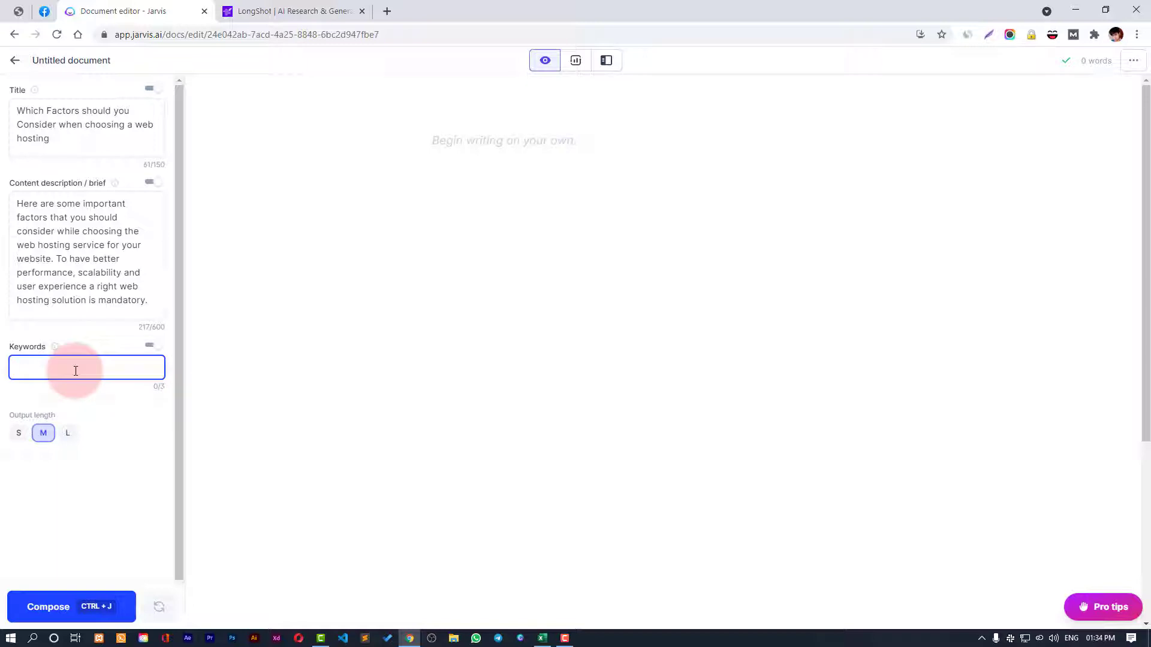
{"action": "type", "text": "web hosting"}
{"action": "key", "text": "Return"}
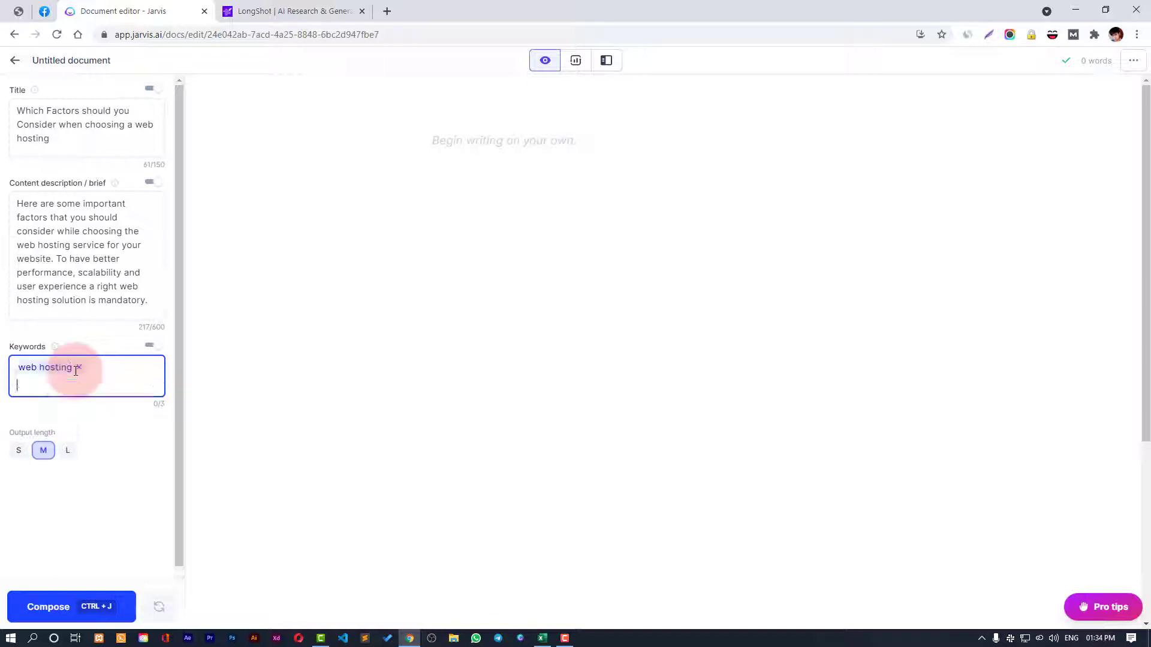
{"action": "type", "text": "best web host"}
{"action": "key", "text": "BackSpace"}
{"action": "key", "text": "BackSpace"}
{"action": "type", "text": "osting"}
{"action": "key", "text": "Return"}
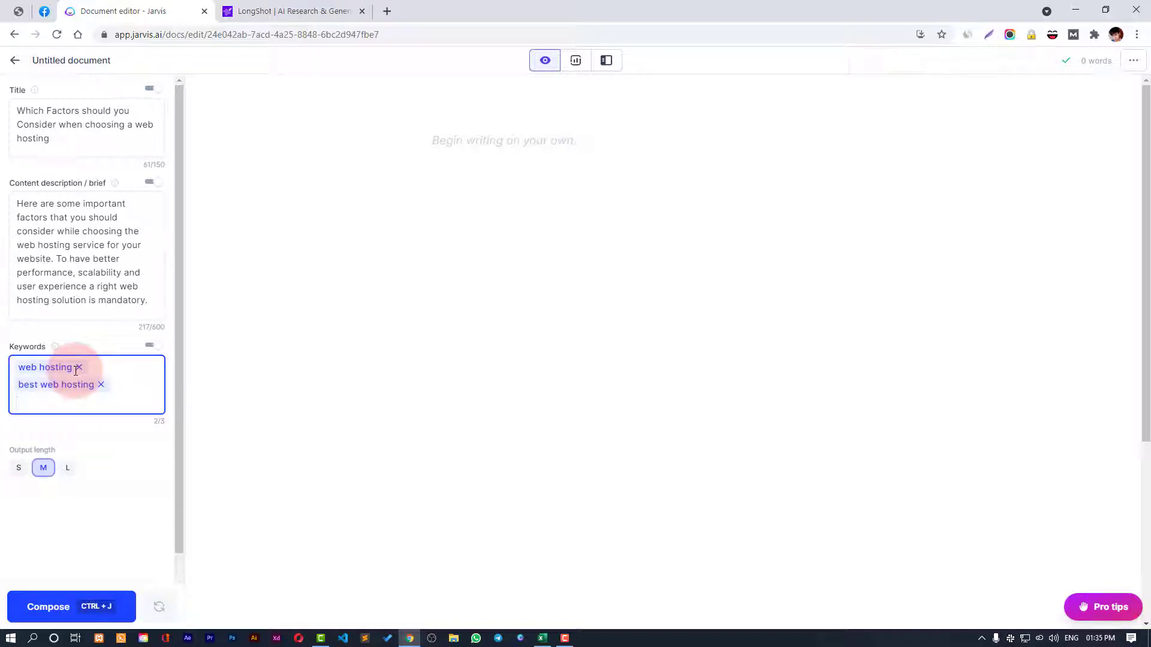
{"action": "type", "text": "factors to consider hostig"}
{"action": "type", "text": "g plan"}
{"action": "key", "text": "Return"}
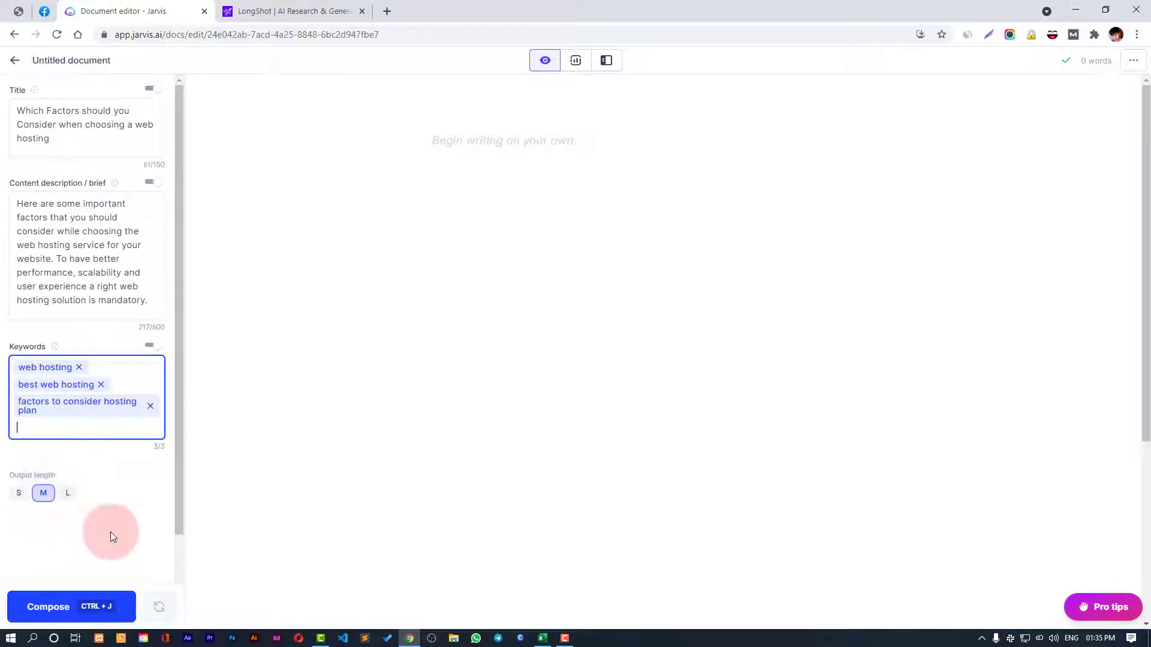
- Compose the opening content from the brief and delete the generated "Introduction" line
{"action": "left_click", "coordinate": [55, 605]}
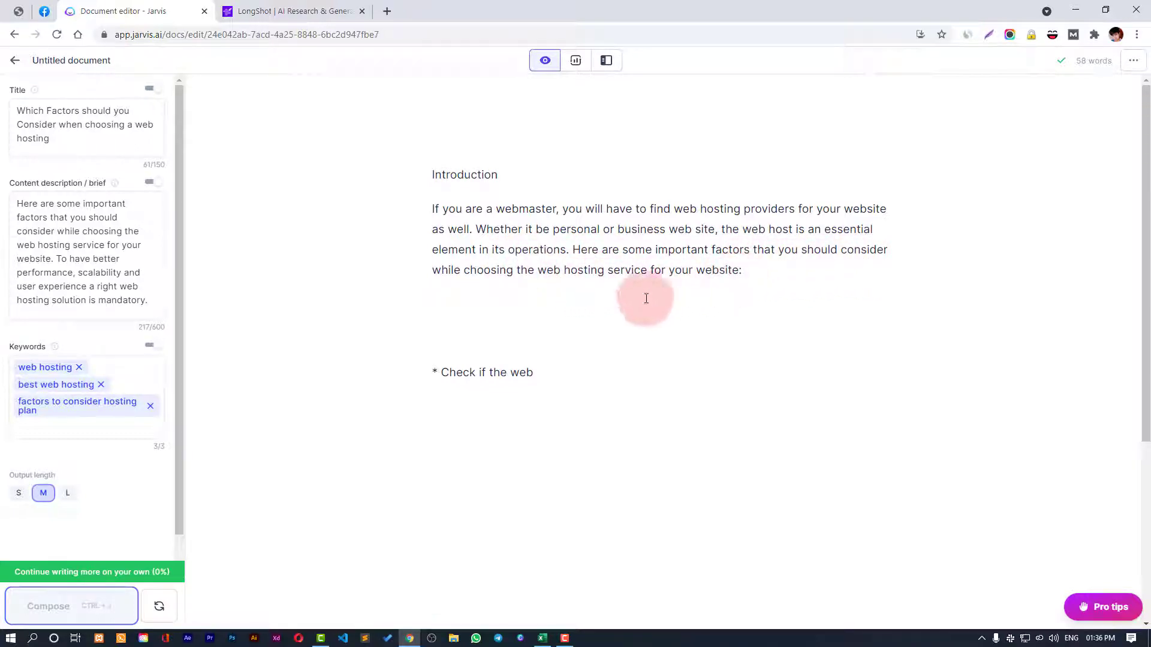
{"action": "left_click_drag", "start_coordinate": [504, 174], "coordinate": [284, 159]}
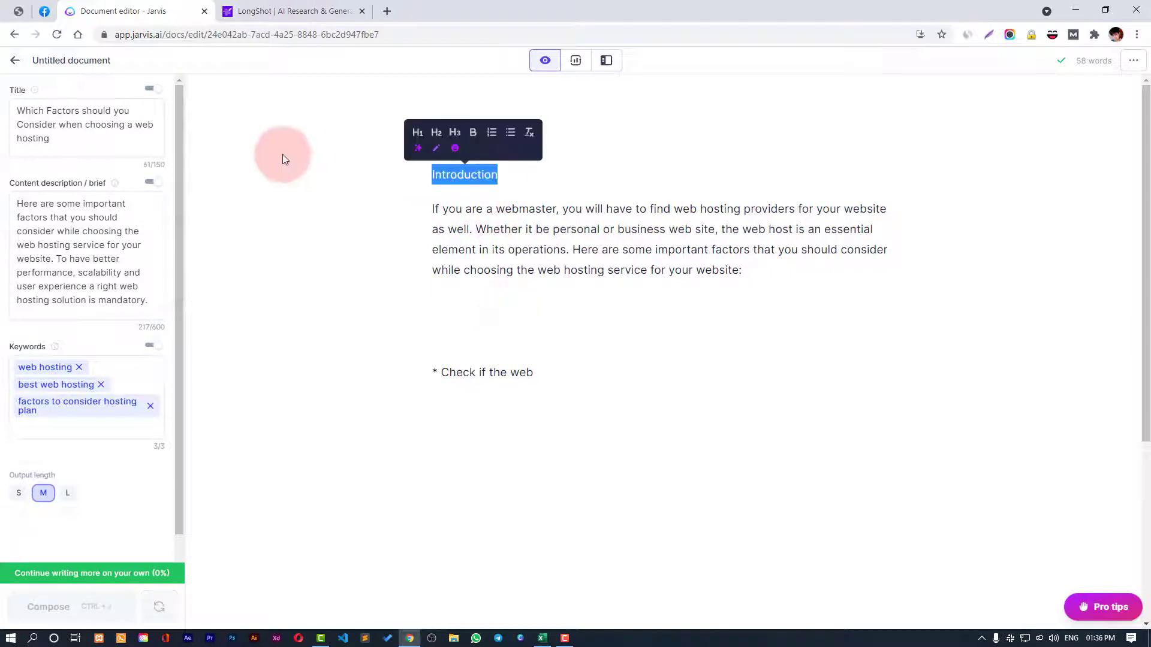
{"action": "key", "text": "BackSpace"}
{"action": "key", "text": "BackSpace"}
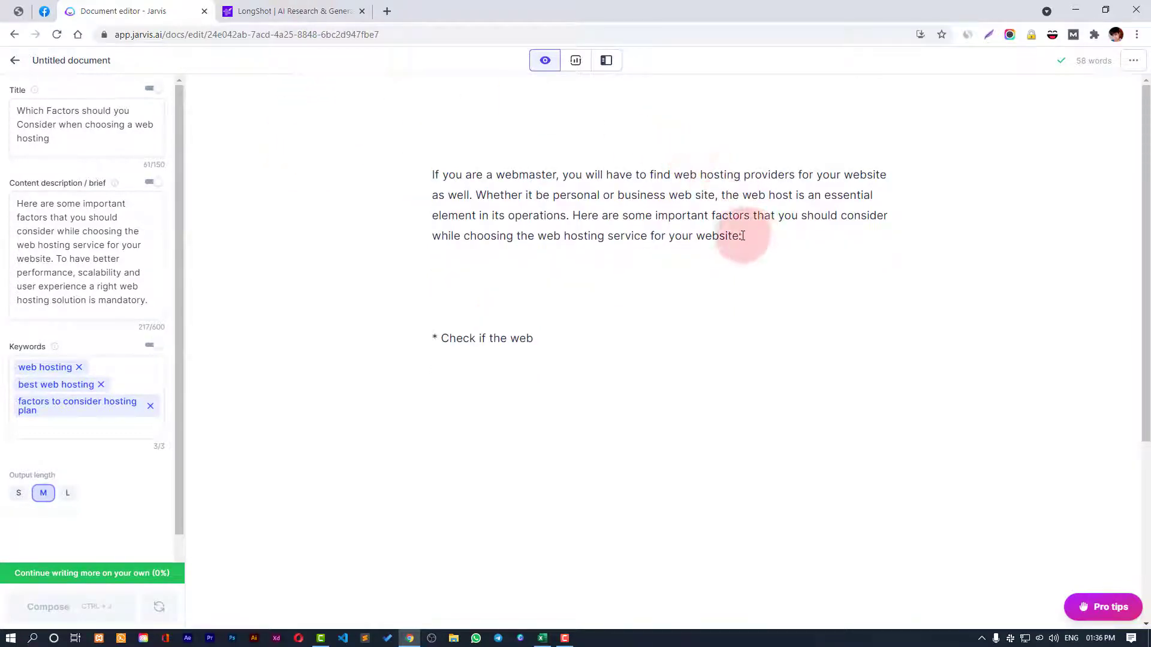
- Try AI rewrites of the introductory paragraph and discard the suggested versions
{"action": "left_click_drag", "start_coordinate": [748, 238], "coordinate": [436, 175]}
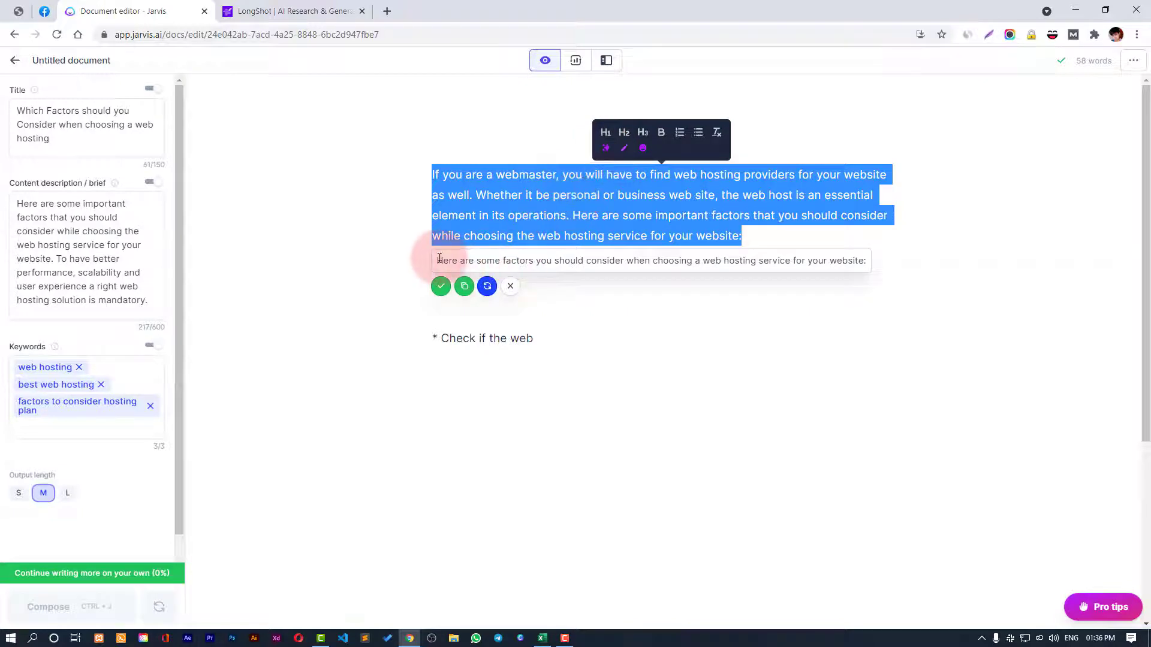
{"action": "left_click_drag", "start_coordinate": [440, 258], "coordinate": [848, 262]}
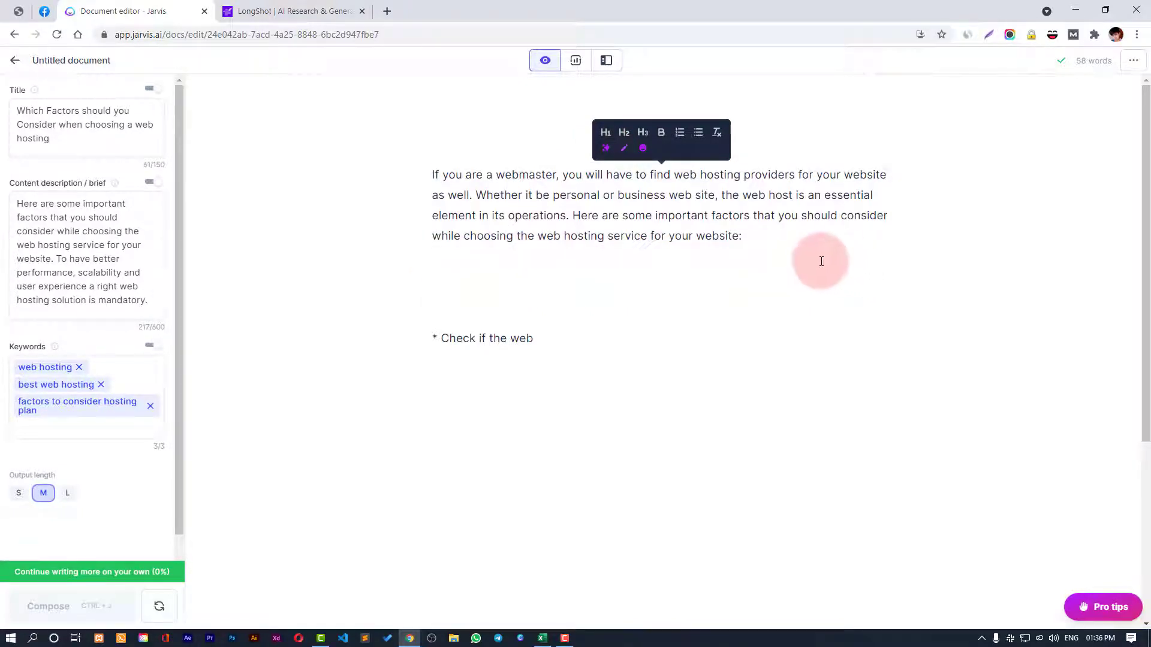
{"action": "left_click", "coordinate": [564, 235]}
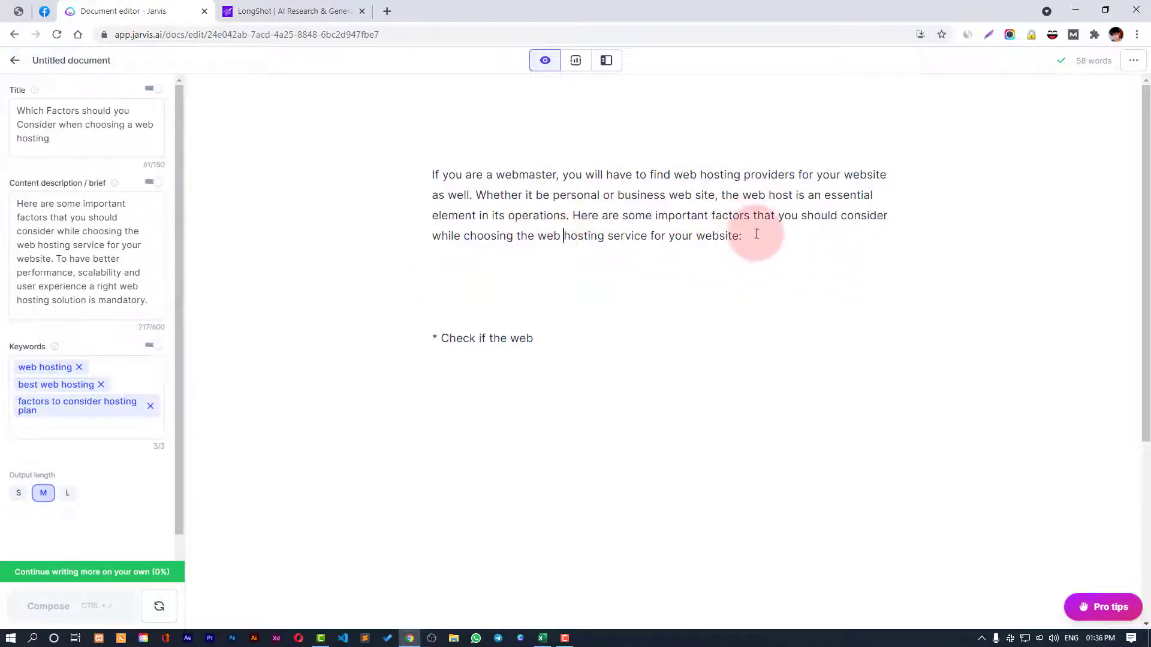
{"action": "left_click_drag", "start_coordinate": [756, 233], "coordinate": [398, 168]}
{"action": "left_click", "coordinate": [612, 150]}
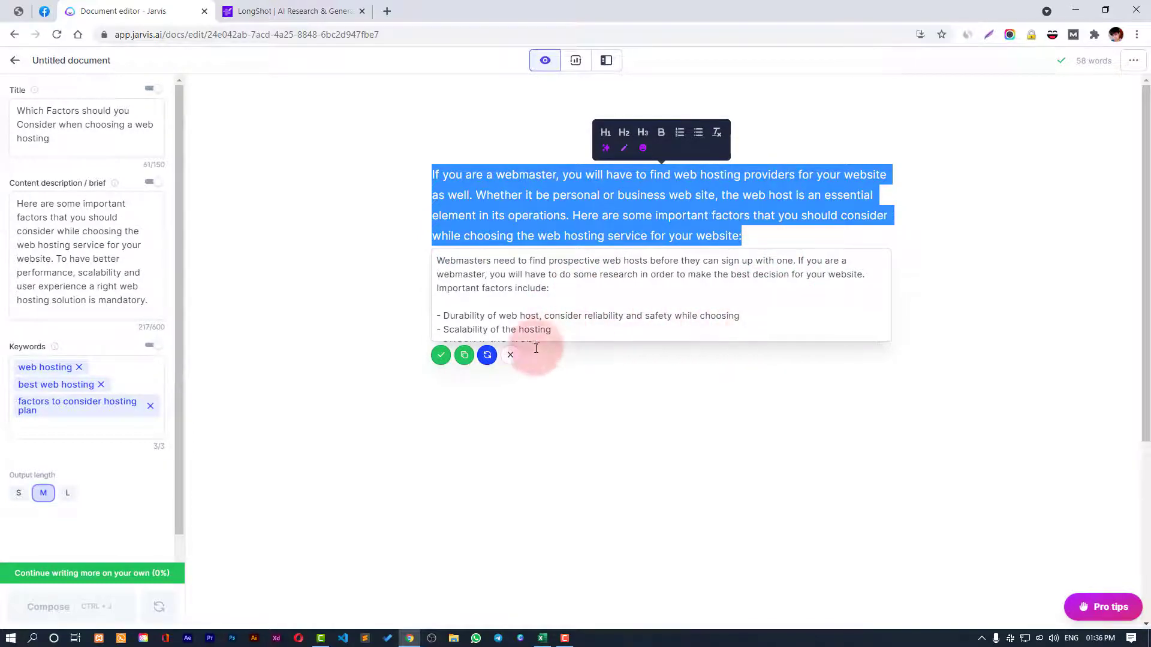
{"action": "left_click", "coordinate": [510, 355]}
- Delete the unfinished line "* Check if the web" and open the Blog Post Outline template beside the document
{"action": "left_click_drag", "start_coordinate": [534, 338], "coordinate": [414, 328]}
{"action": "key", "text": "BackSpace"}
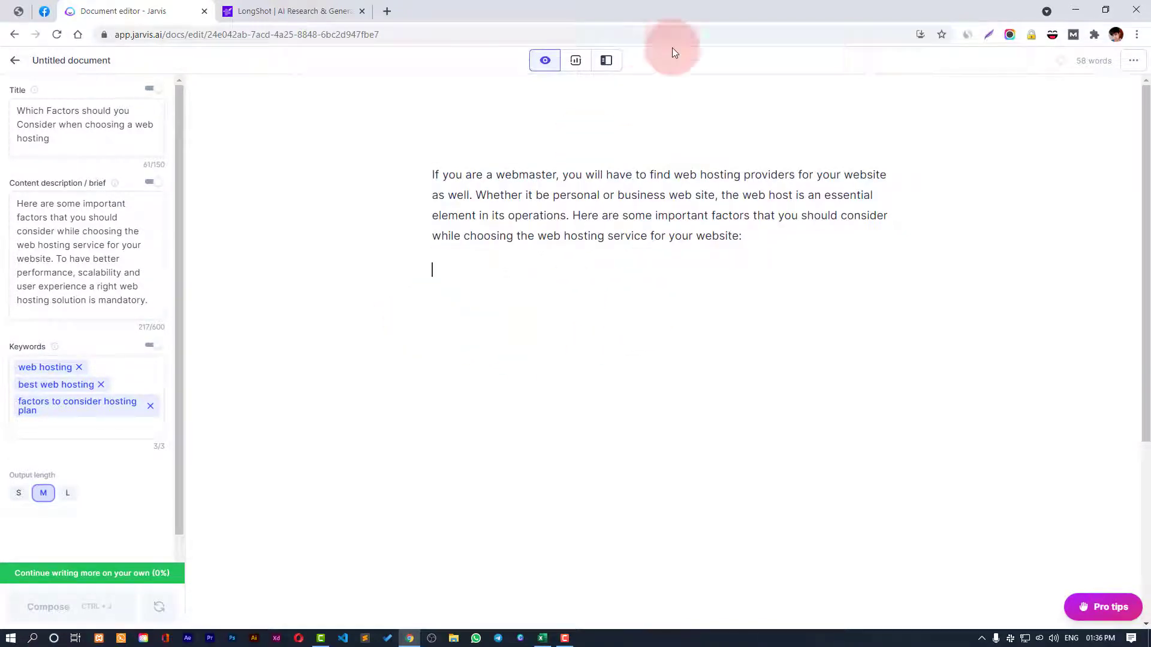
{"action": "left_click", "coordinate": [606, 61]}
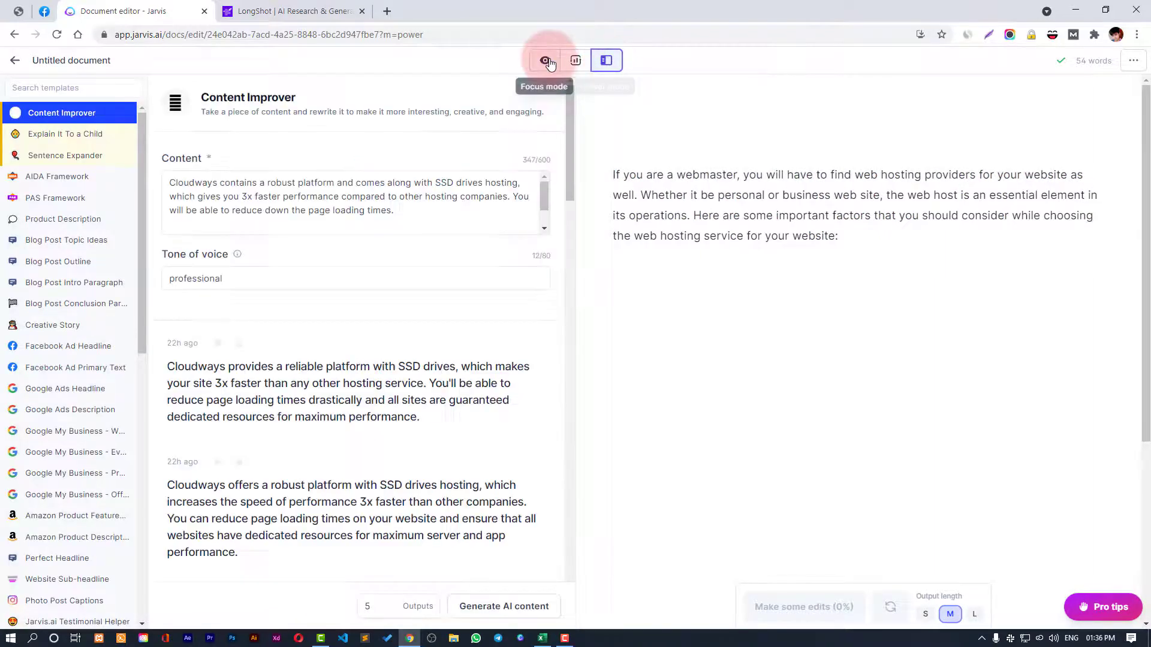
{"action": "left_click", "coordinate": [85, 261]}
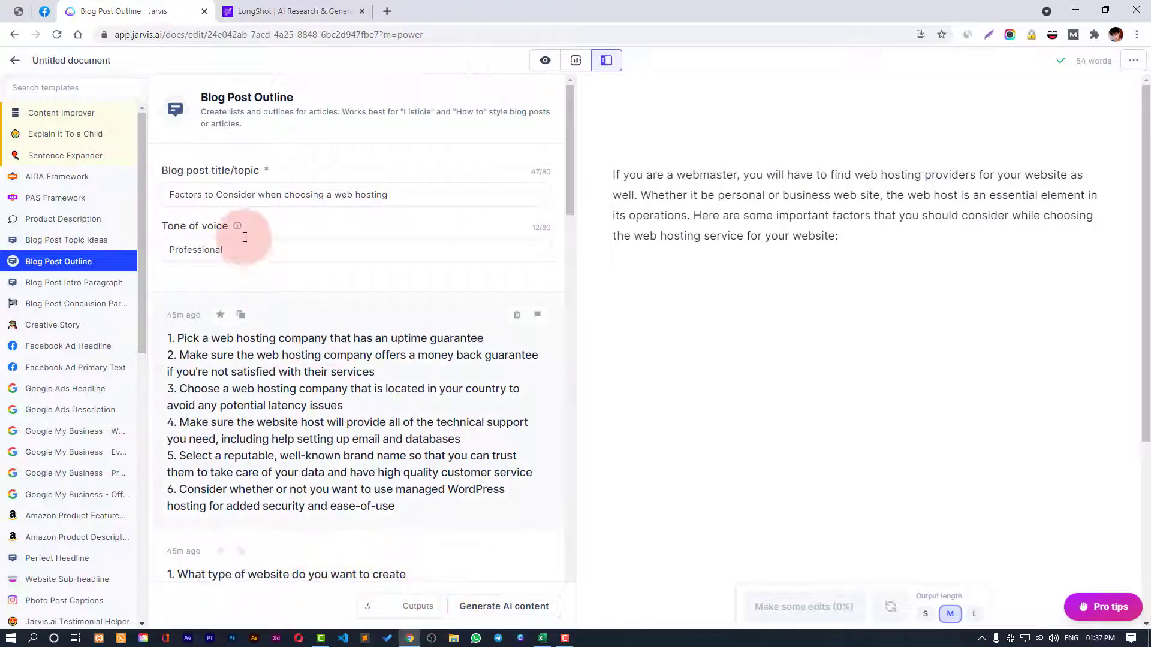
- Review the outline template's blog post topic and read the help article on tone of voice
{"action": "double_click", "coordinate": [293, 201]}
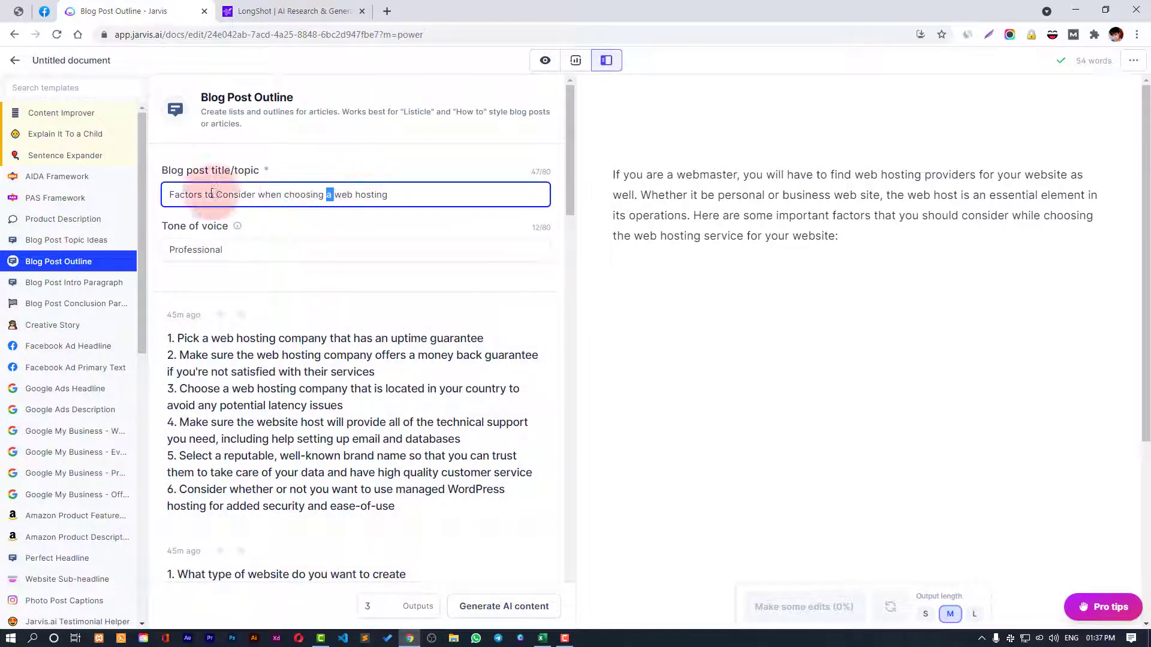
{"action": "left_click_drag", "start_coordinate": [170, 195], "coordinate": [408, 196]}
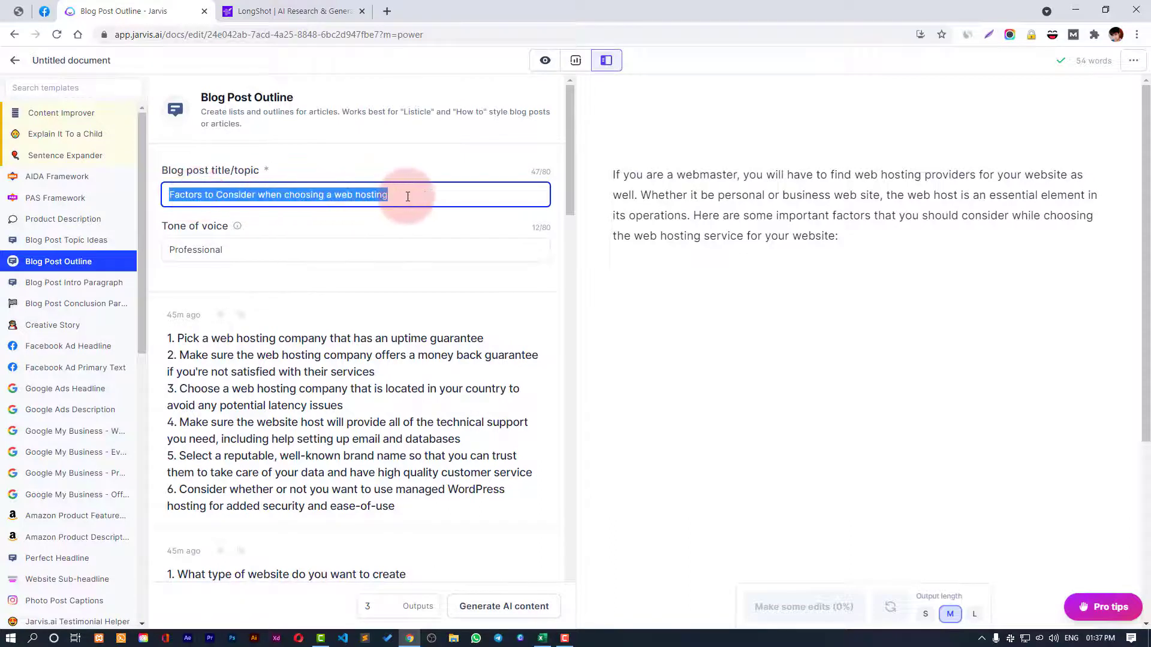
{"action": "left_click", "coordinate": [407, 196]}
{"action": "mouse_move", "coordinate": [239, 226]}
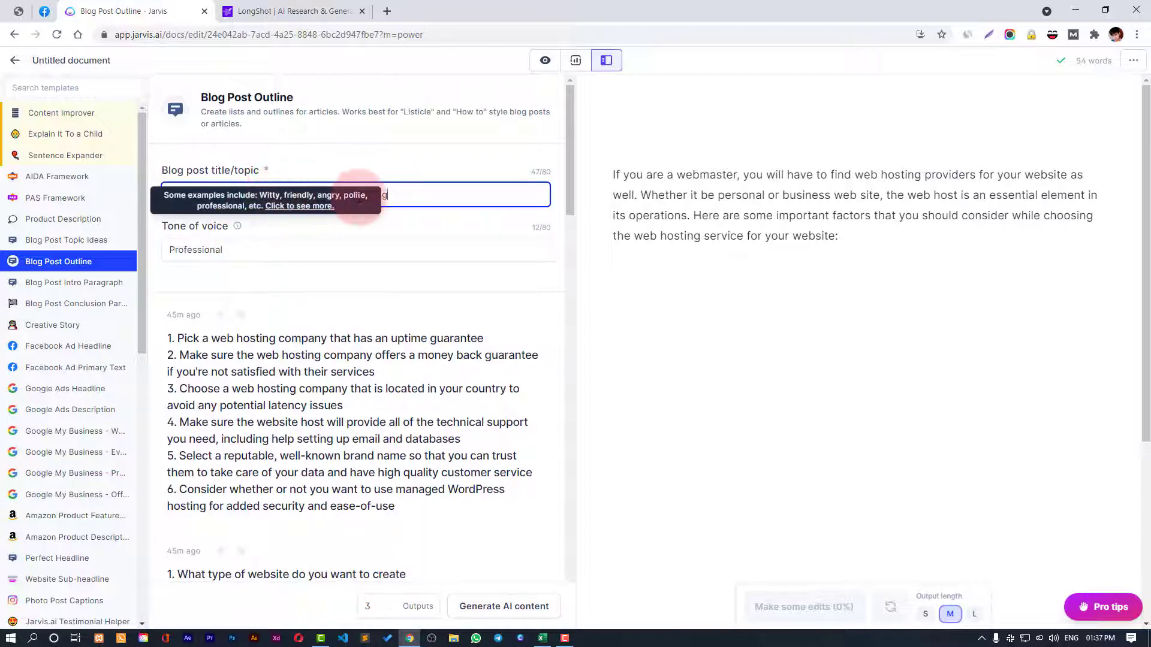
{"action": "left_click", "coordinate": [300, 208]}
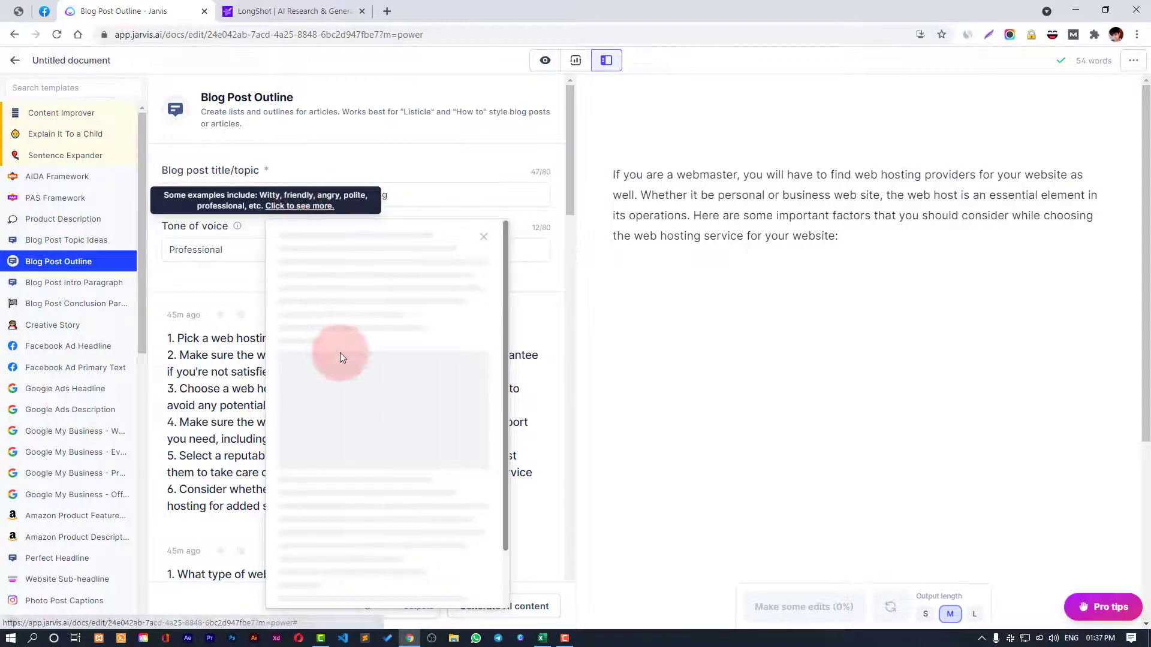
{"action": "scroll", "coordinate": [339, 353], "scroll_direction": "down", "scroll_amount": 10}
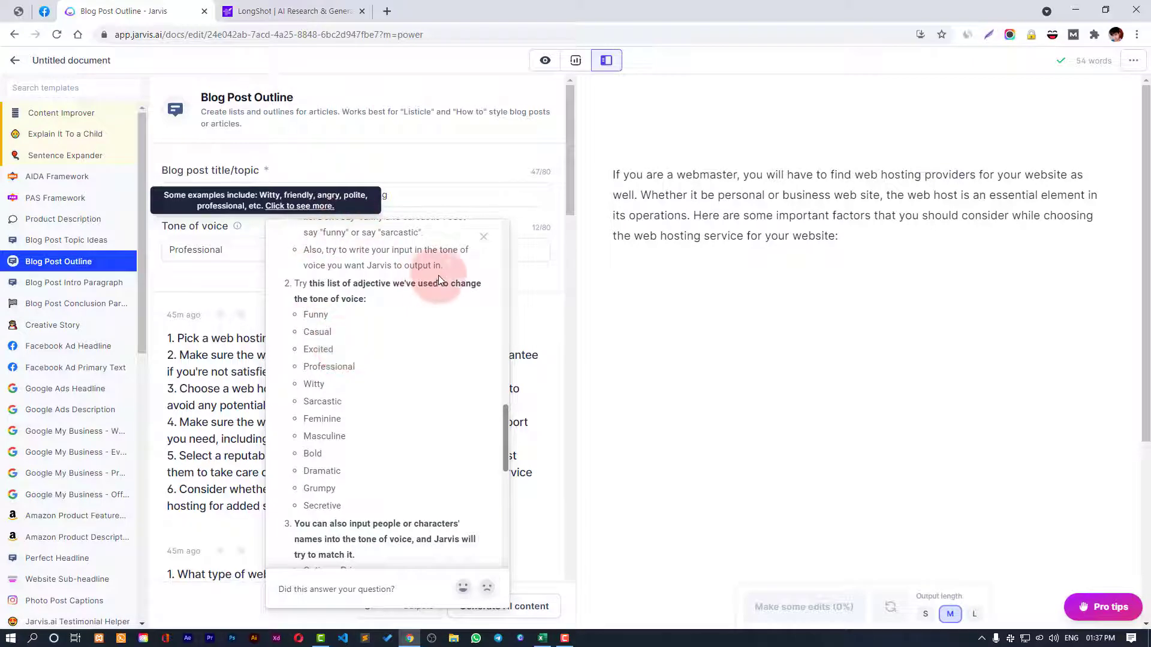
{"action": "left_click", "coordinate": [483, 239]}
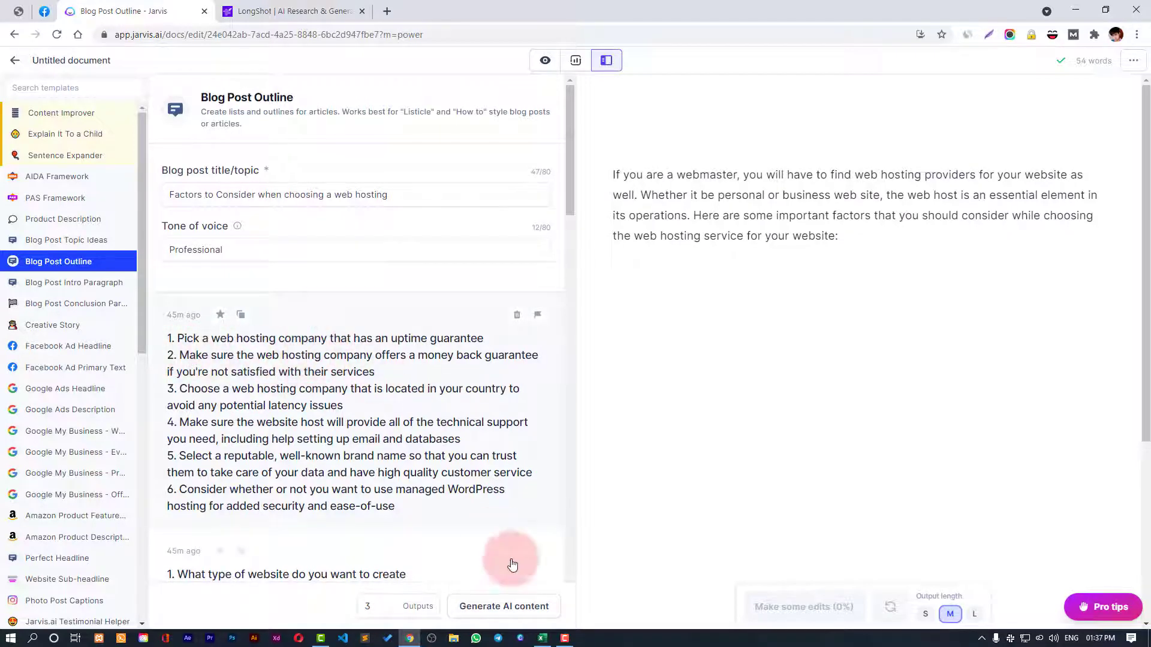
- Copy the outline questions from Excel cells C2:C7 and paste them below the introductory paragraph in the Jarvis document
{"action": "left_click", "coordinate": [549, 641]}
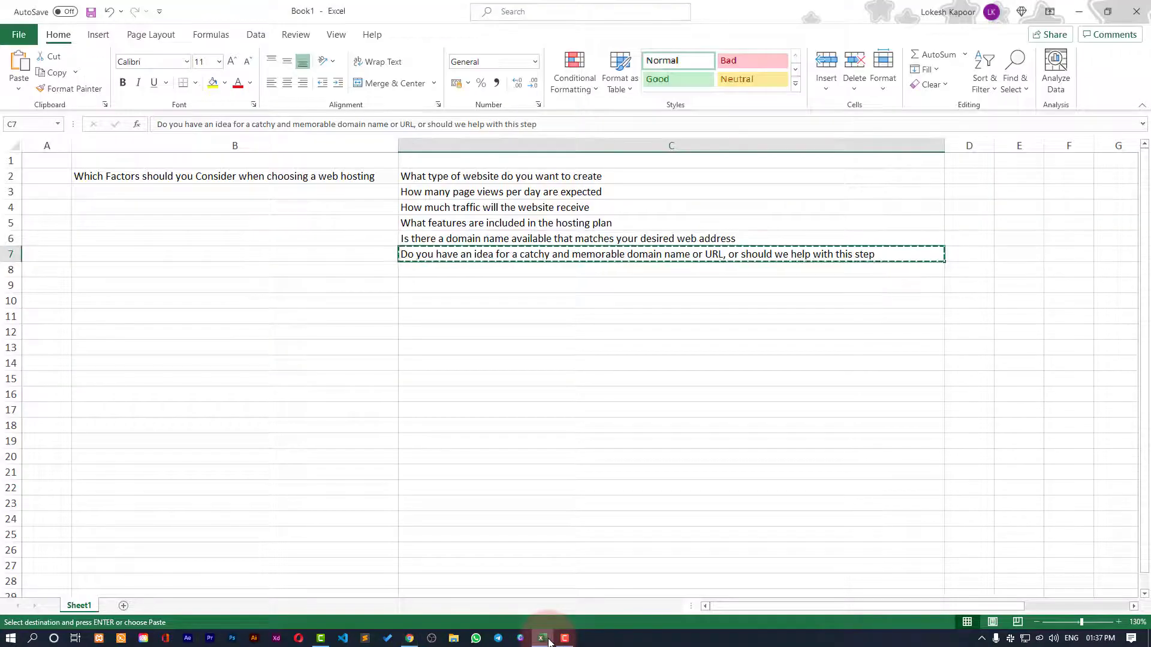
{"action": "left_click_drag", "start_coordinate": [546, 176], "coordinate": [543, 255]}
{"action": "key", "text": "ctrl+c"}
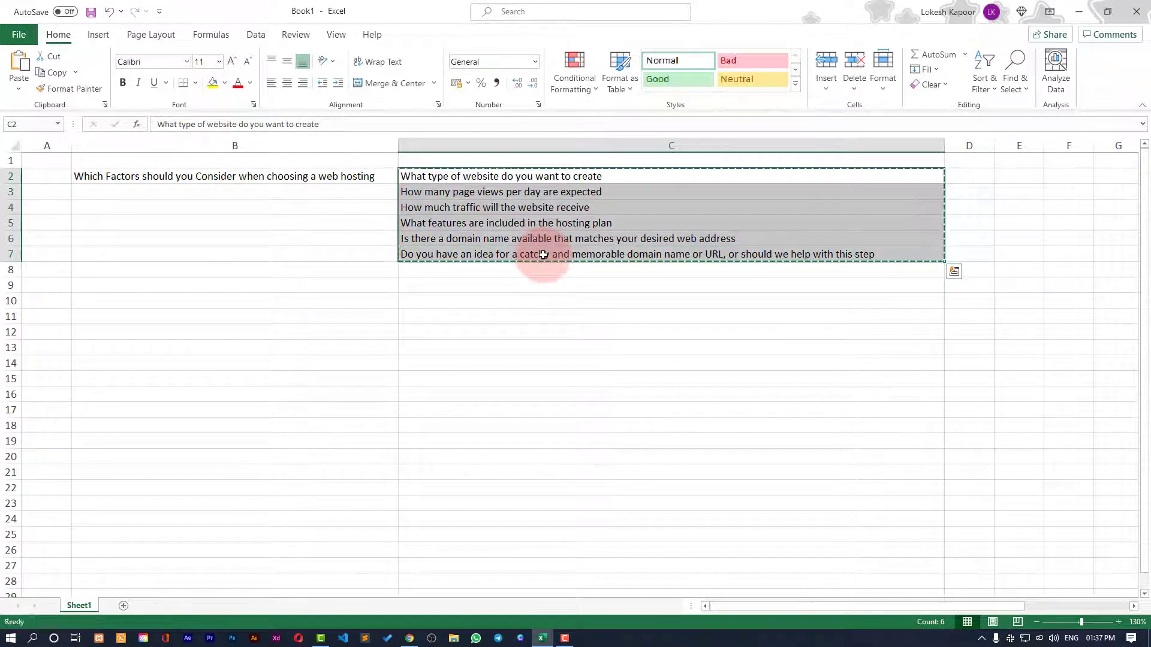
{"action": "key", "text": "alt+Tab"}
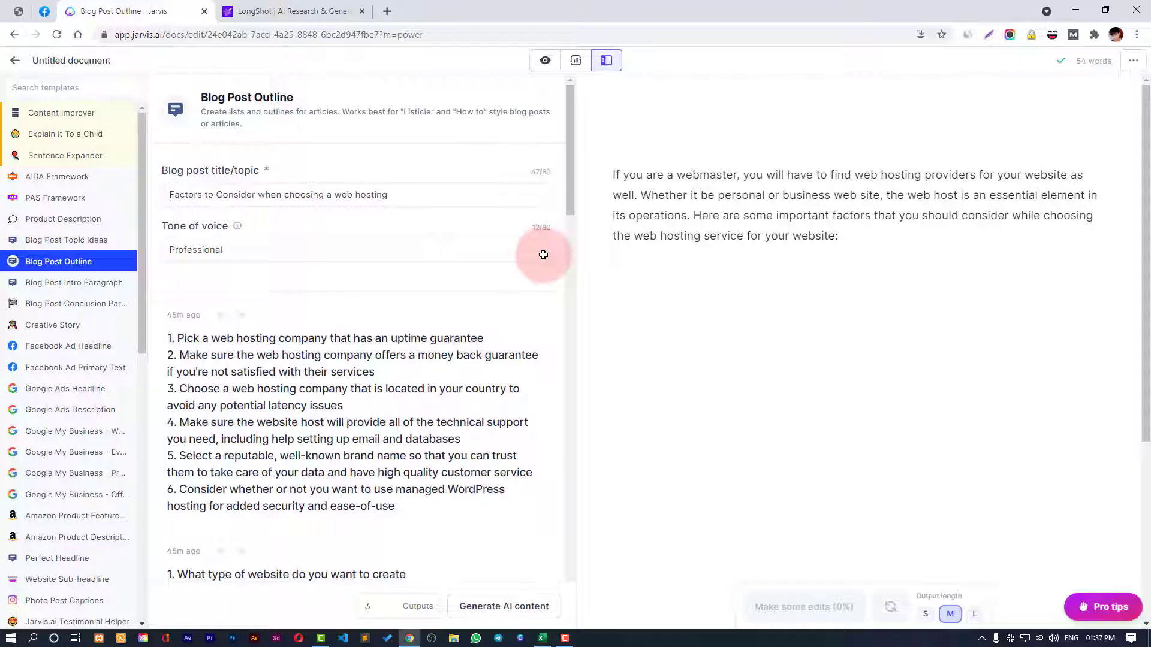
{"action": "left_click", "coordinate": [351, 11]}
{"action": "left_click", "coordinate": [152, 11]}
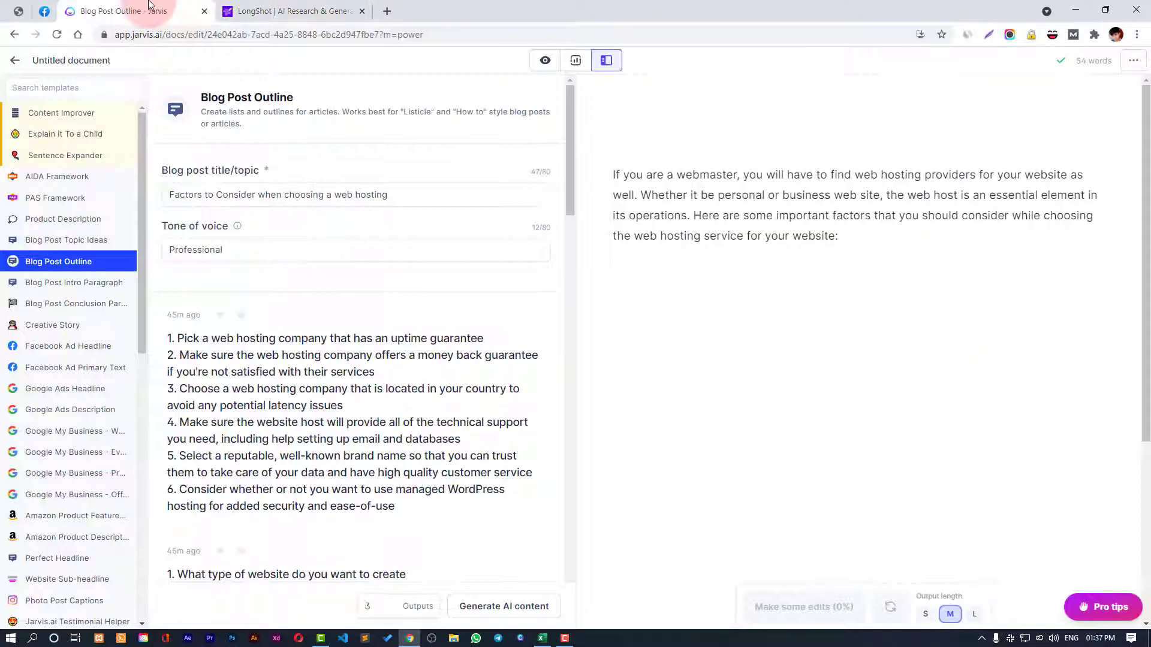
{"action": "left_click", "coordinate": [277, 7]}
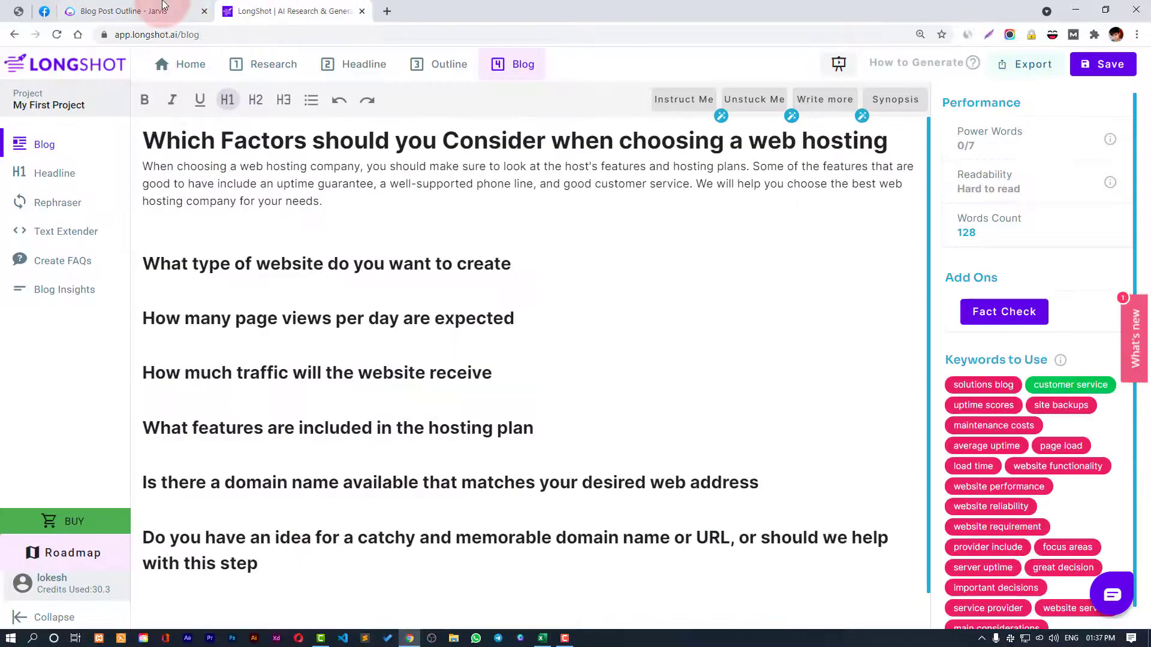
{"action": "left_click", "coordinate": [157, 12]}
{"action": "left_click", "coordinate": [665, 278]}
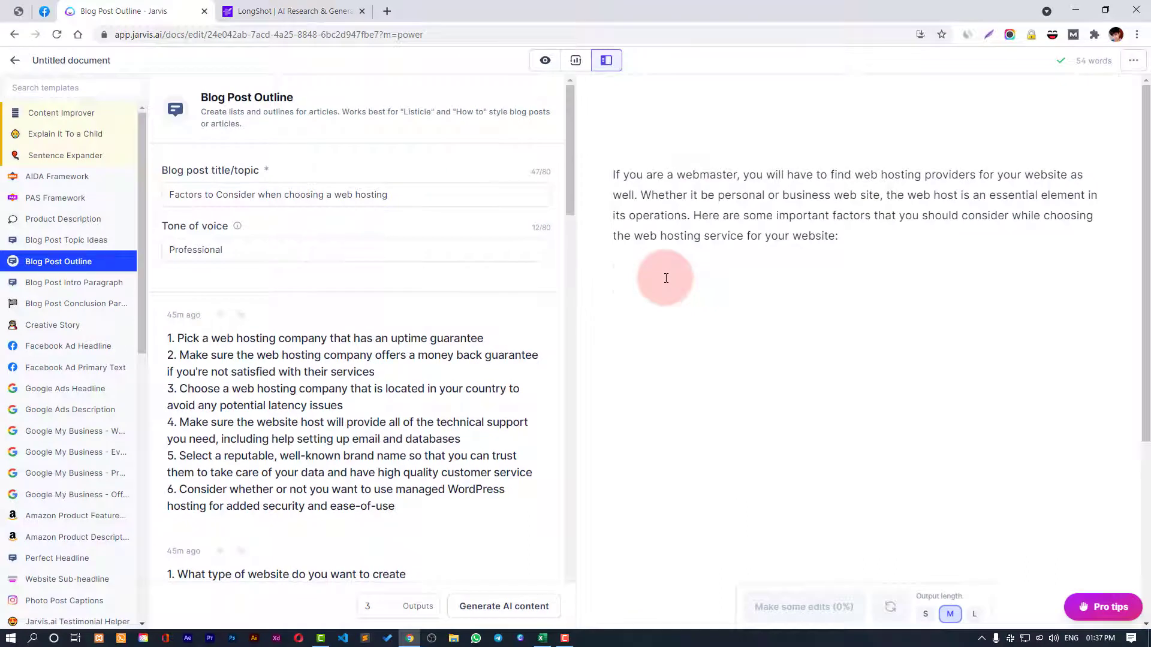
{"action": "key", "text": "ctrl+v"}
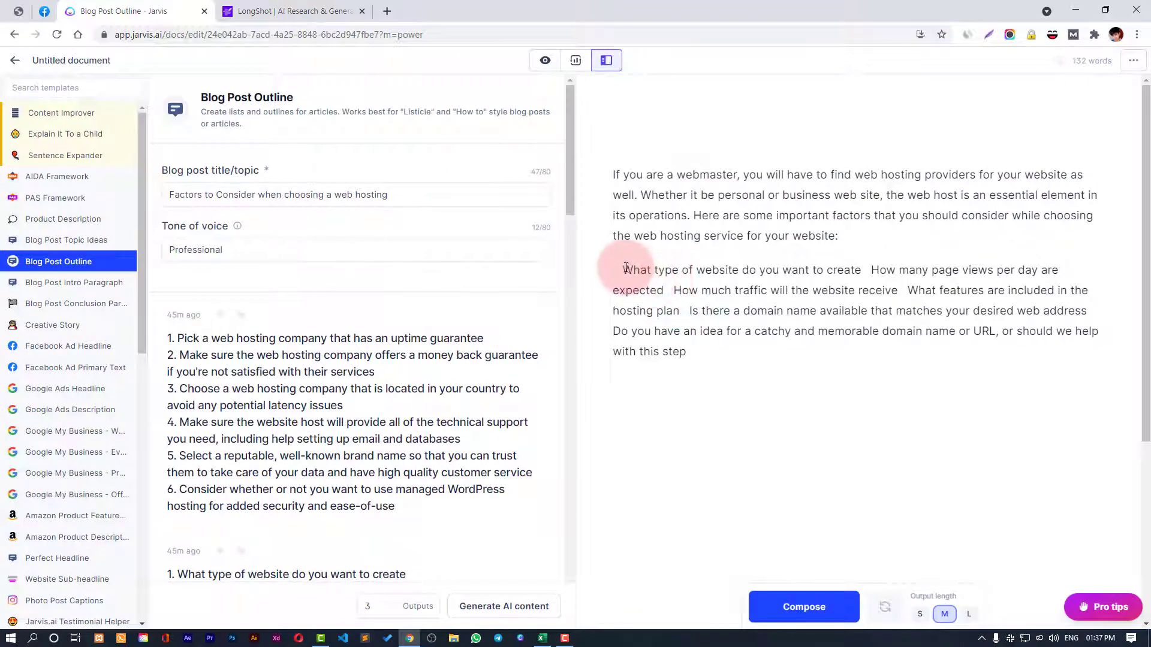
- Remove the leading spaces before the pasted outline questions and split them so each of the six questions stands on its own line
{"action": "key", "text": "BackSpace"}
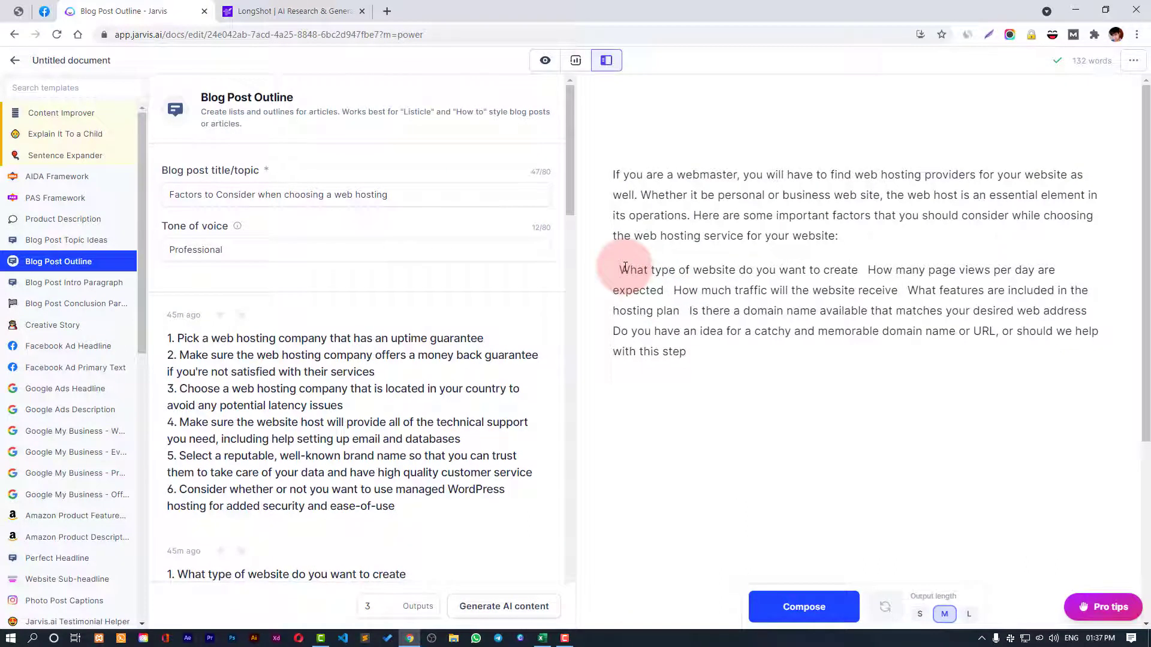
{"action": "key", "text": "BackSpace"}
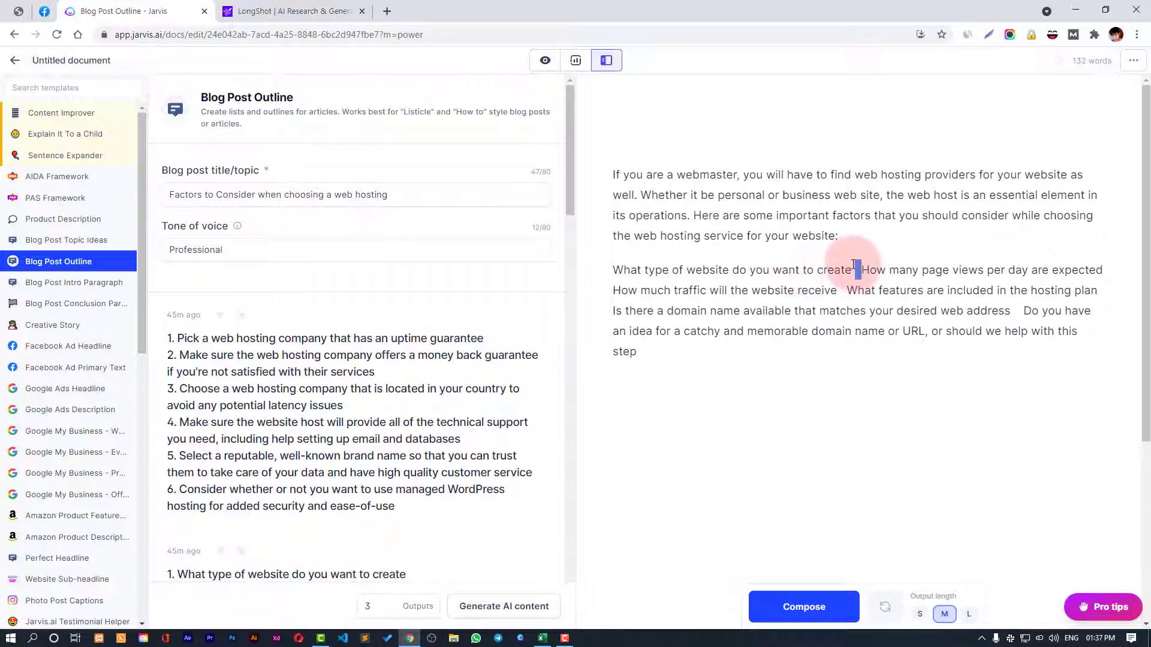
{"action": "left_click_drag", "start_coordinate": [853, 264], "coordinate": [850, 264]}
{"action": "key", "text": "Return"}
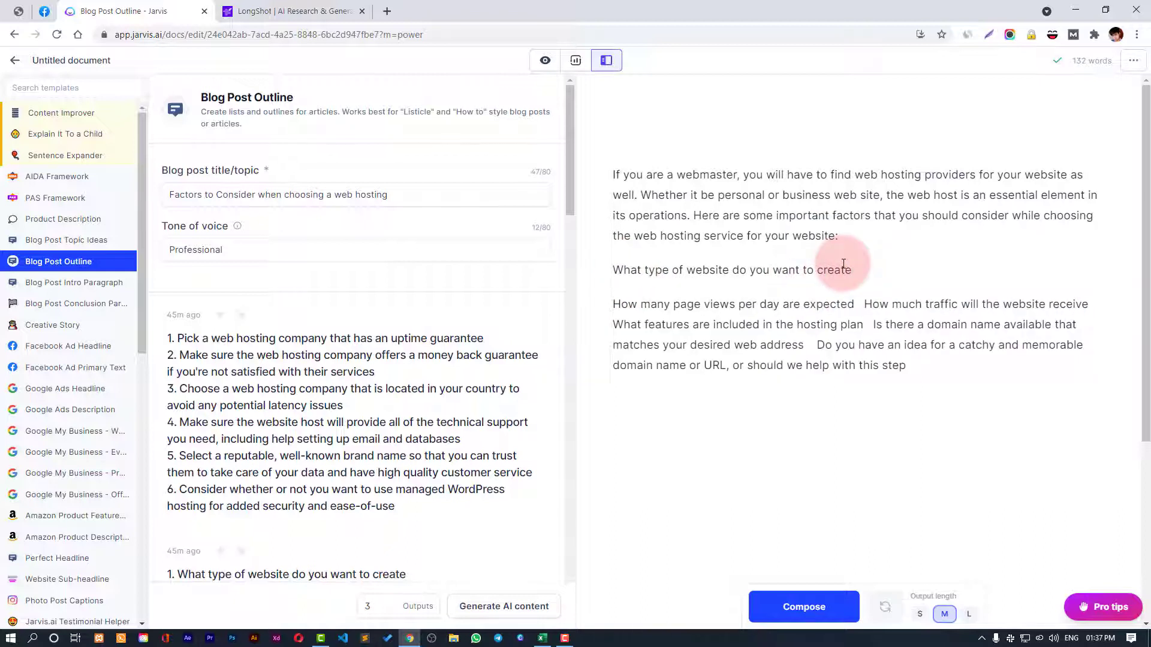
{"action": "double_click", "coordinate": [858, 302]}
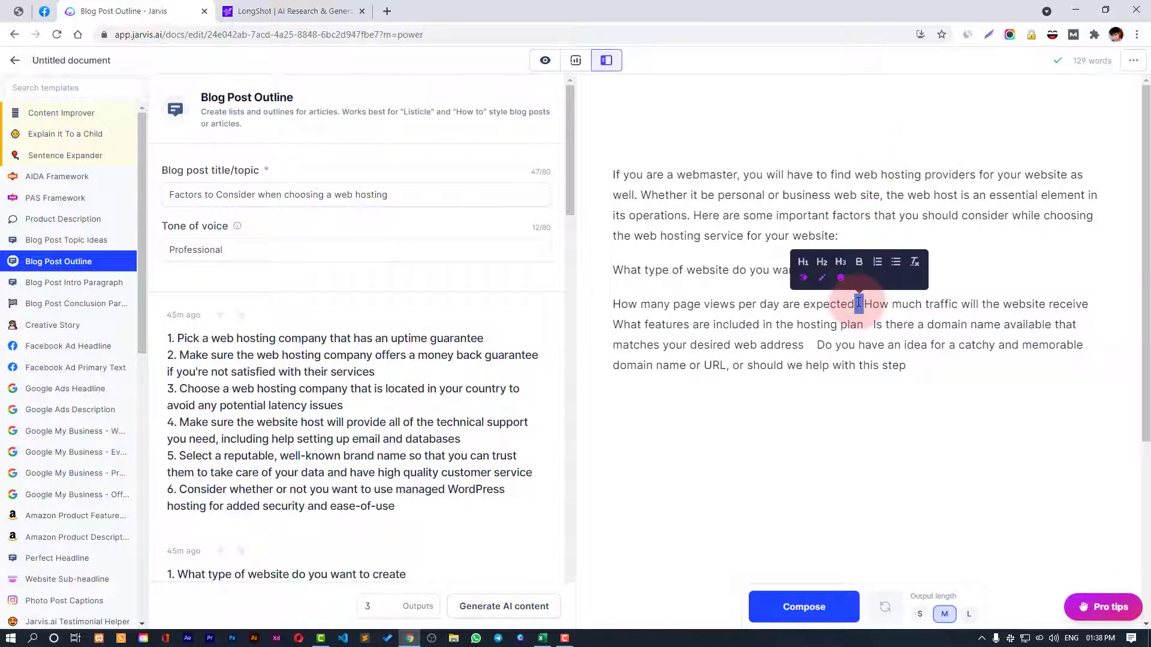
{"action": "key", "text": "Return"}
{"action": "double_click", "coordinate": [840, 338]}
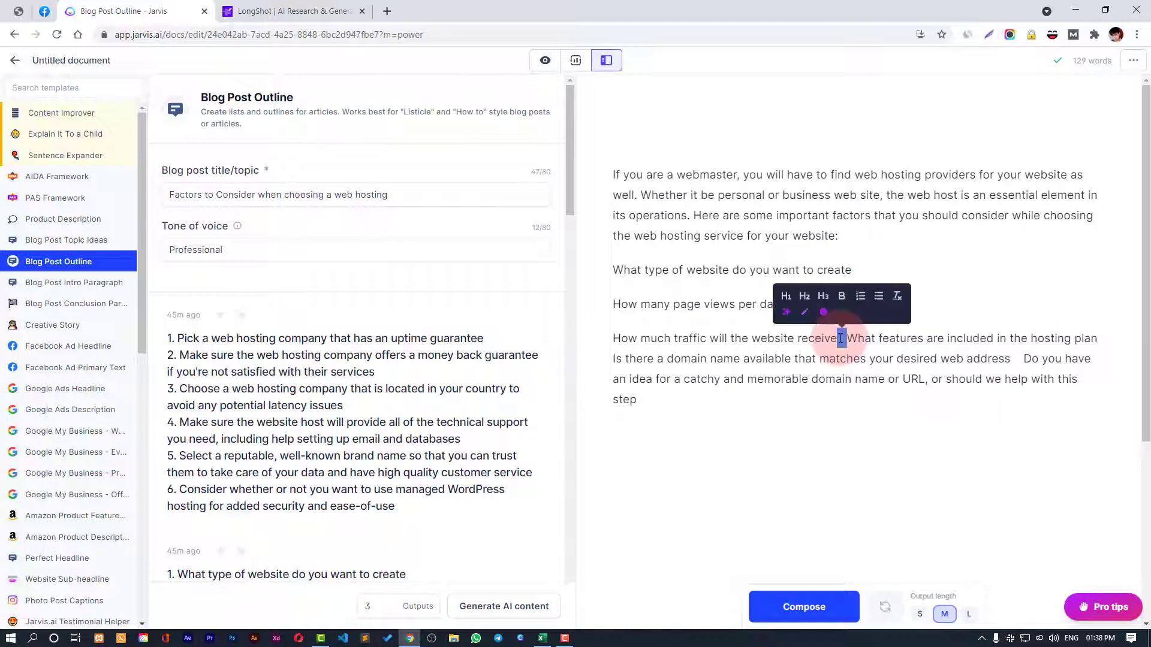
{"action": "key", "text": "Return"}
{"action": "double_click", "coordinate": [866, 377]}
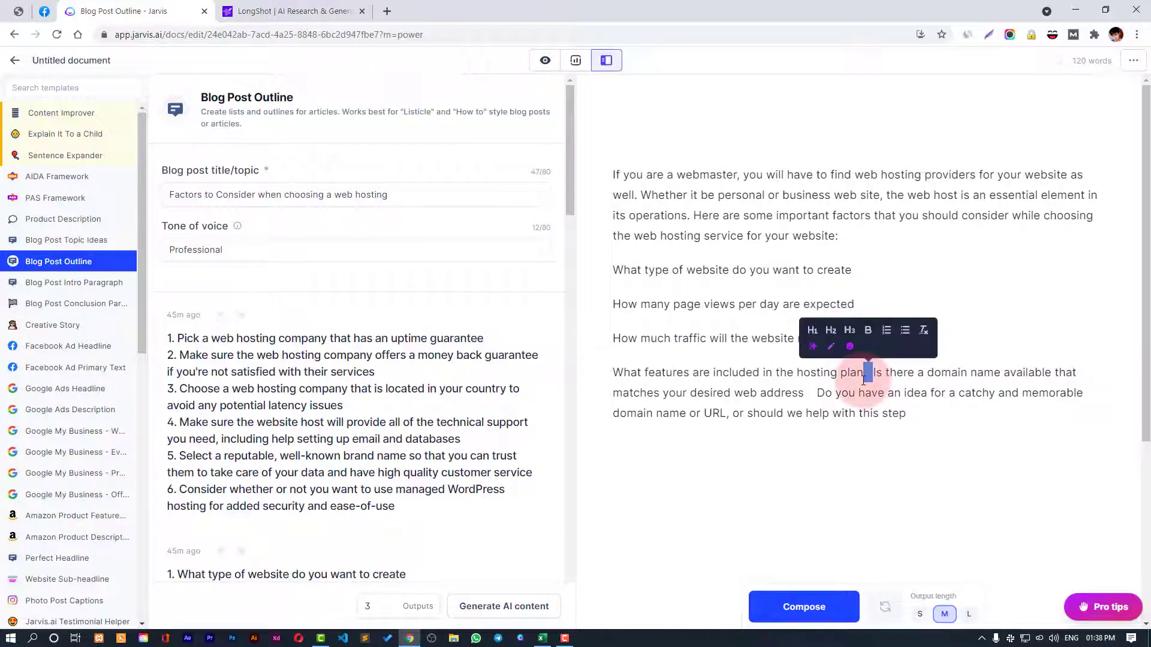
{"action": "key", "text": "Return"}
{"action": "double_click", "coordinate": [1015, 407]}
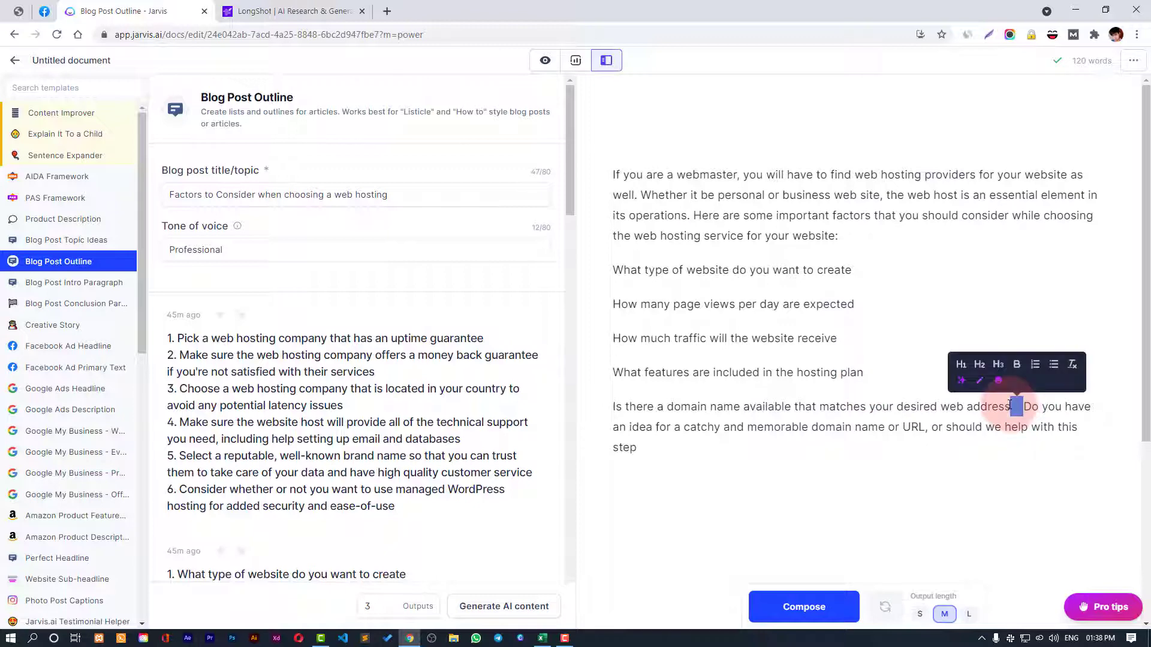
{"action": "key", "text": "Return"}
- Format all six outline questions as Heading 3
{"action": "left_click_drag", "start_coordinate": [737, 466], "coordinate": [609, 266]}
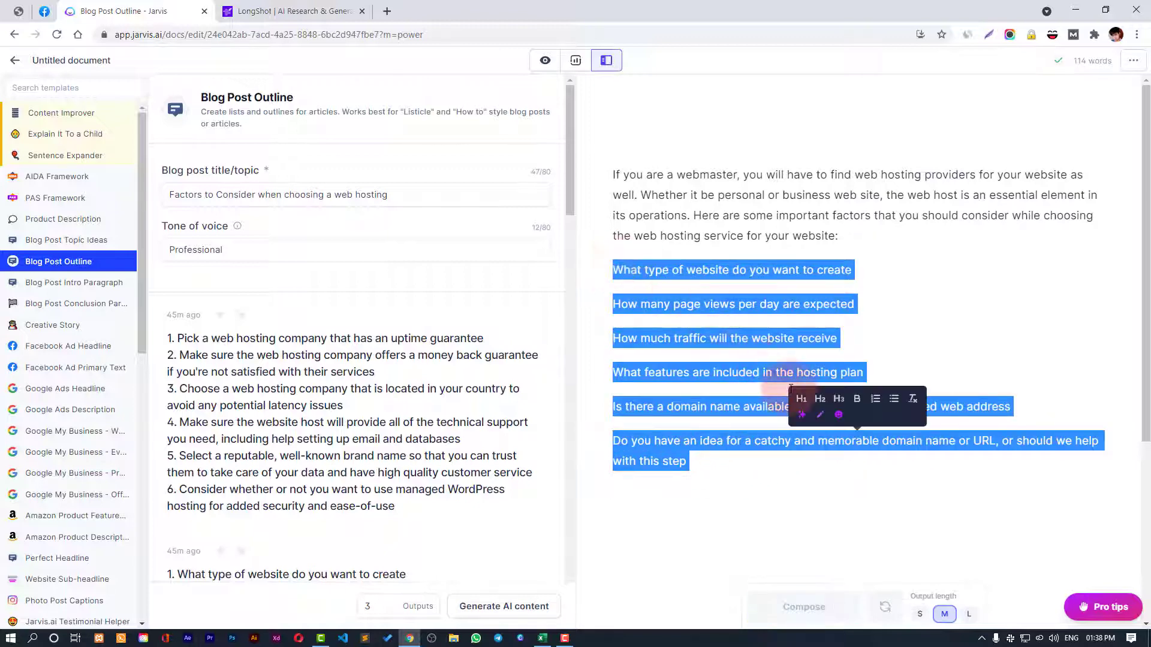
{"action": "left_click", "coordinate": [837, 400]}
{"action": "left_click", "coordinate": [868, 299]}
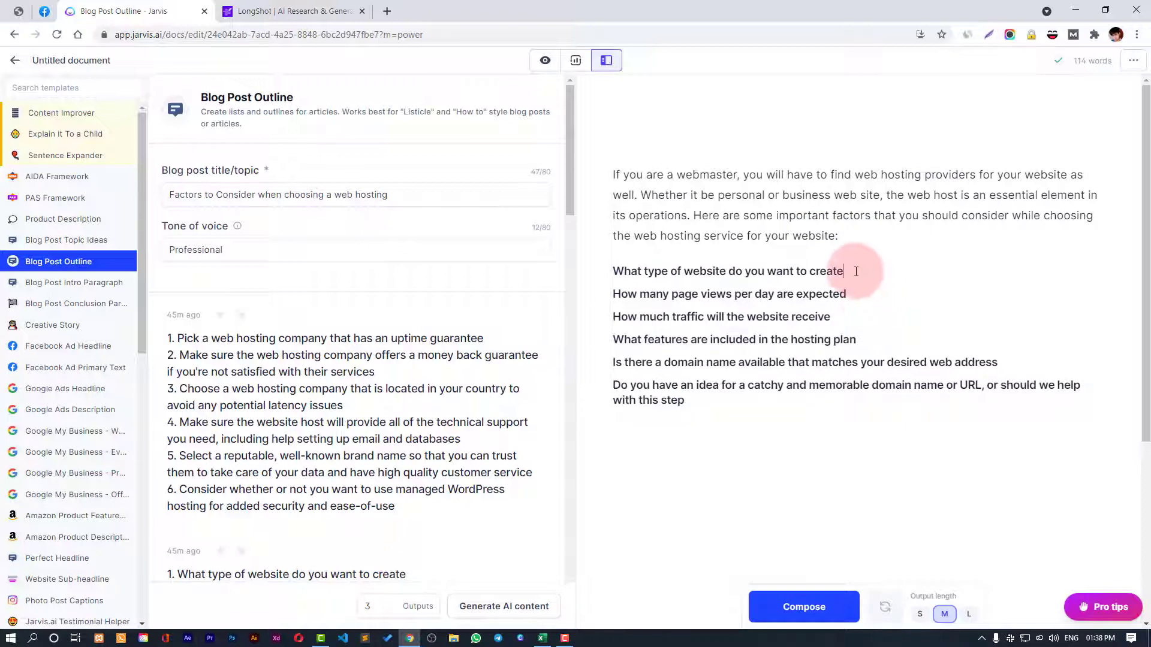
- Add an empty line below "What type of website do you want to create" and compose AI text there at medium output length
{"action": "left_click", "coordinate": [856, 272]}
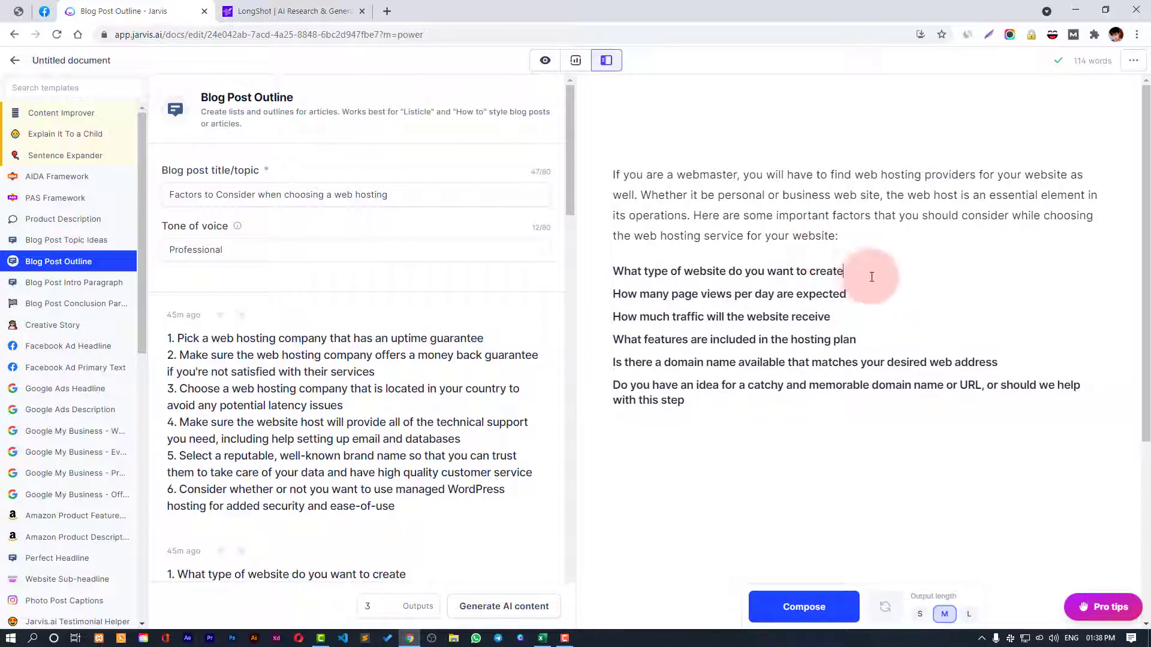
{"action": "key", "text": "Return"}
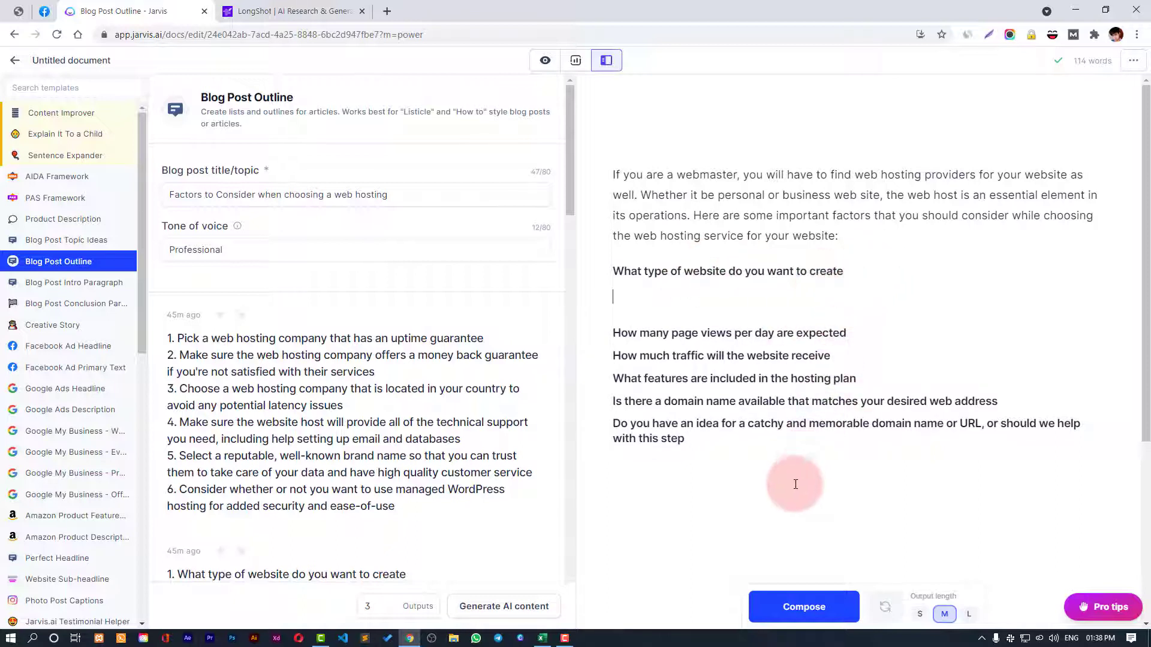
{"action": "left_click", "coordinate": [820, 617]}
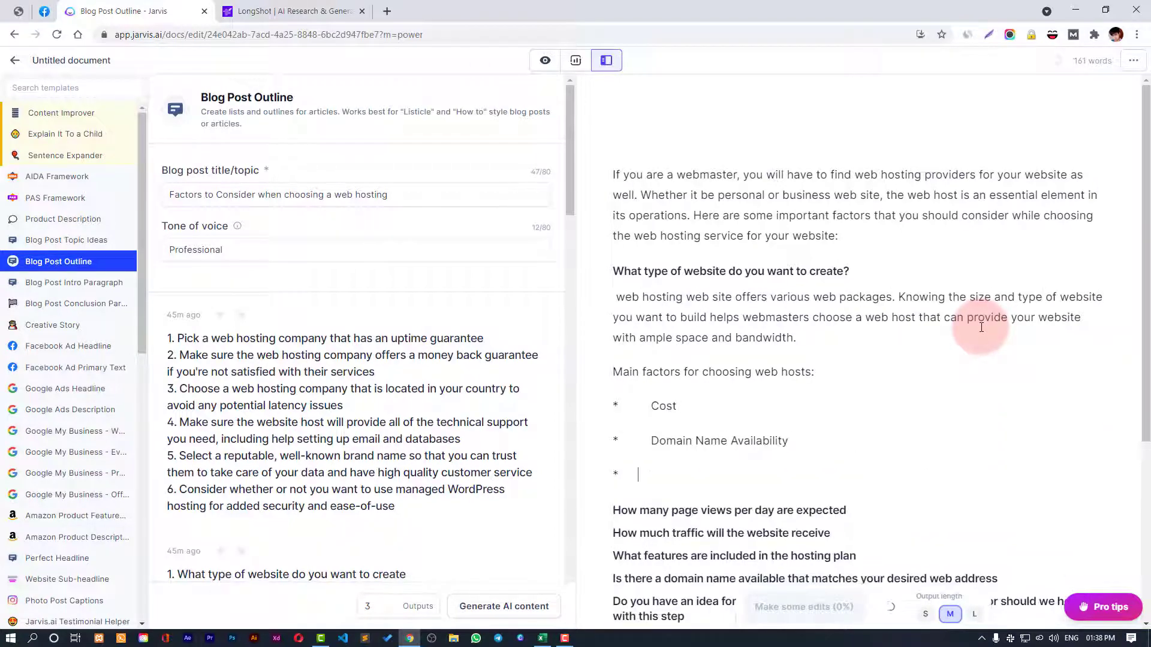
- Remove the leading space and capitalise "Web" at the start of the generated paragraph, and review the text and its main factors list
{"action": "left_click", "coordinate": [617, 296]}
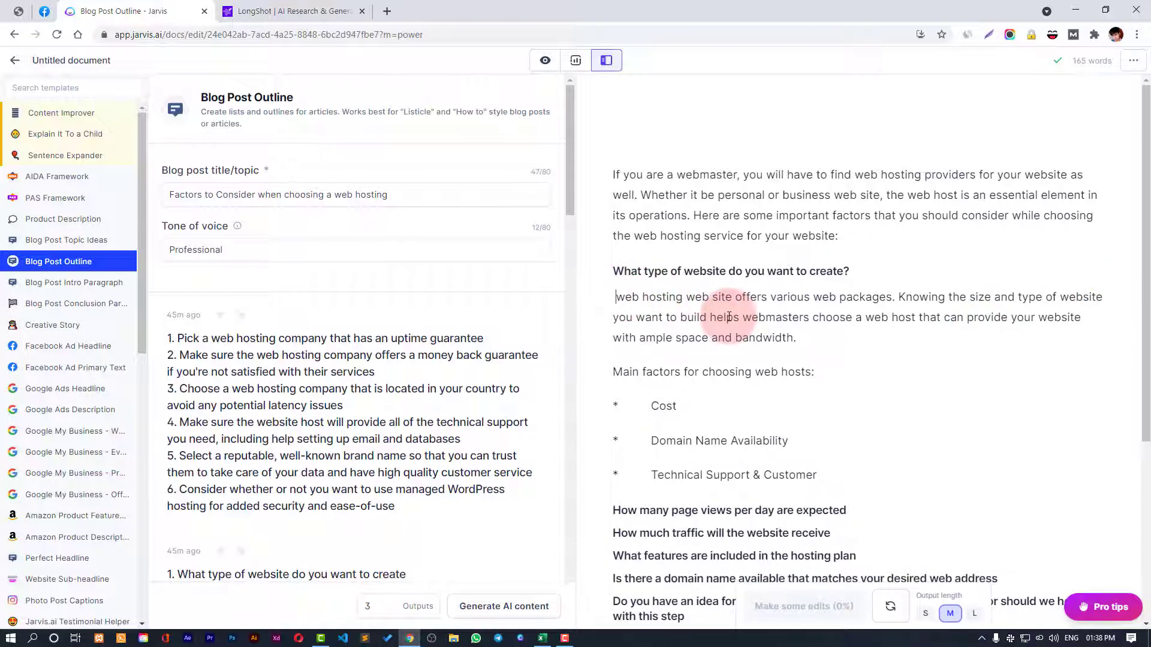
{"action": "key", "text": "BackSpace"}
{"action": "key", "text": "BackSpace"}
{"action": "type", "text": "W"}
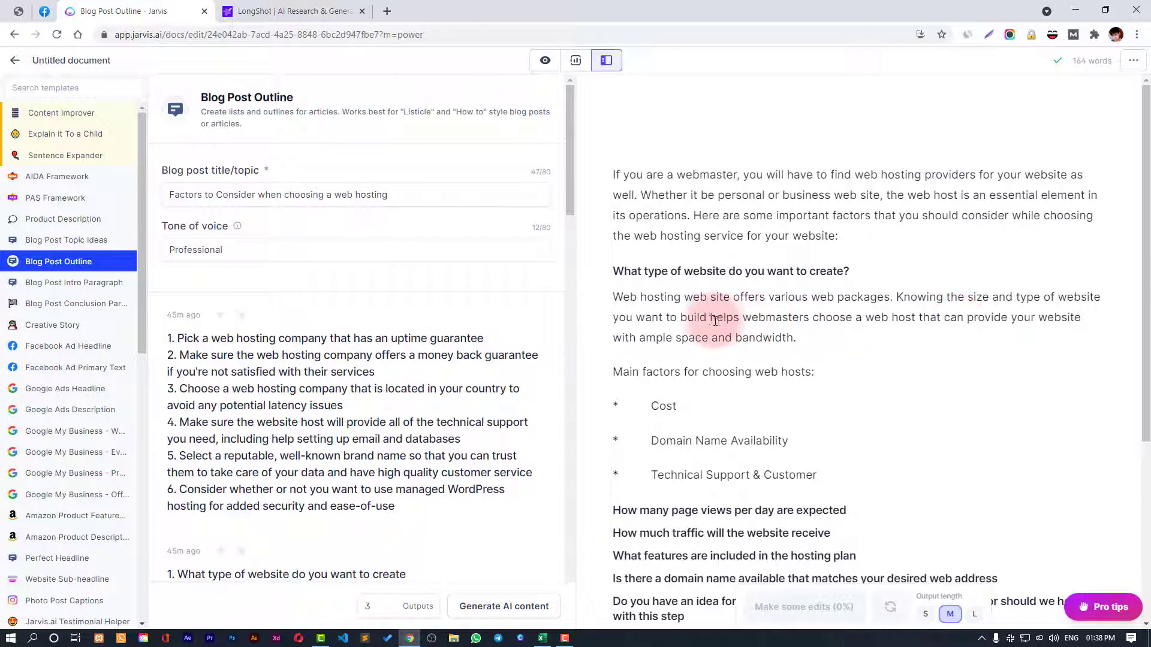
{"action": "left_click_drag", "start_coordinate": [707, 317], "coordinate": [917, 319]}
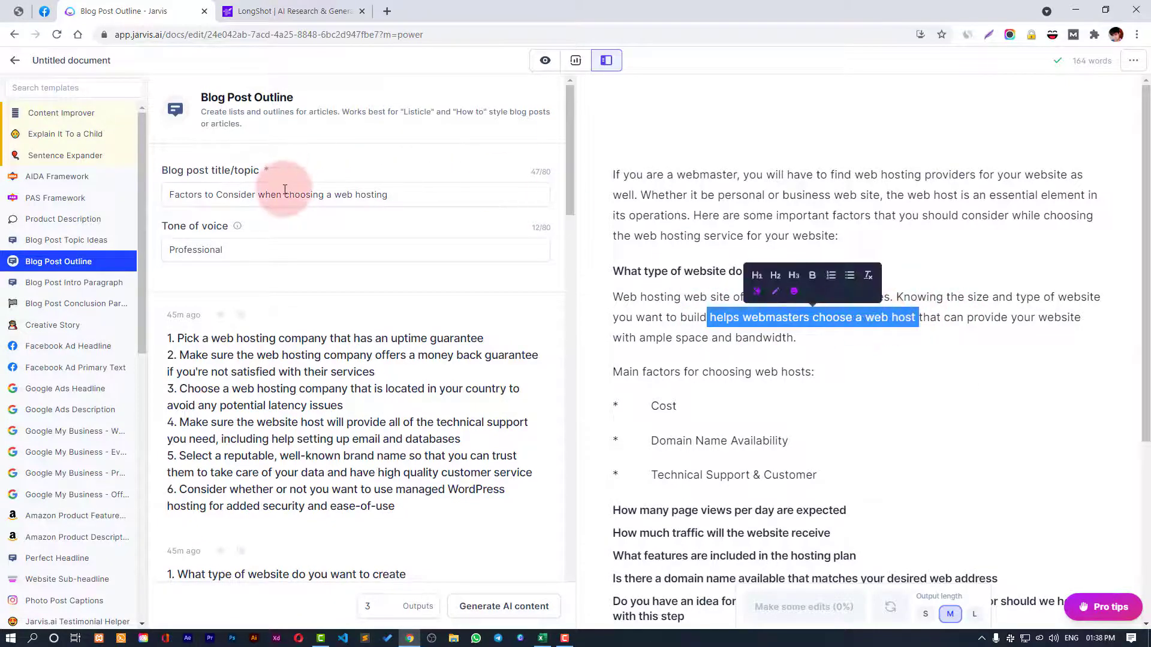
{"action": "left_click_drag", "start_coordinate": [863, 476], "coordinate": [608, 366]}
{"action": "left_click", "coordinate": [721, 392]}
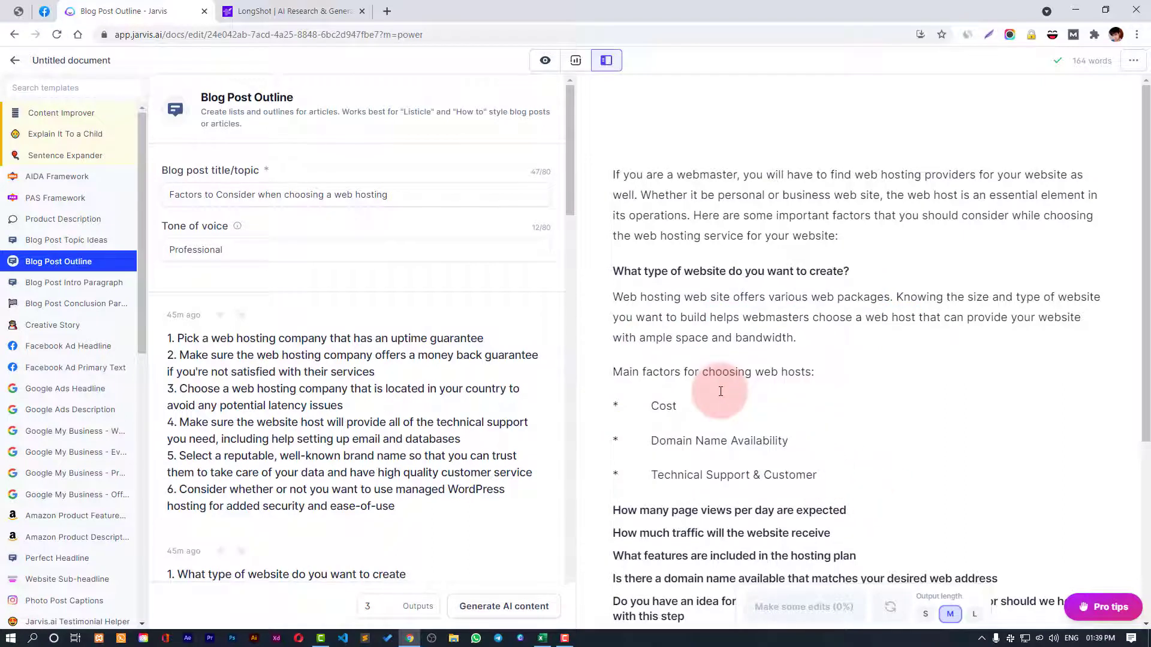
- Start the page views section with "In order to choose the right web hosting plan for your website" and compose its continuation
{"action": "scroll", "coordinate": [779, 467], "scroll_direction": "down", "scroll_amount": 2}
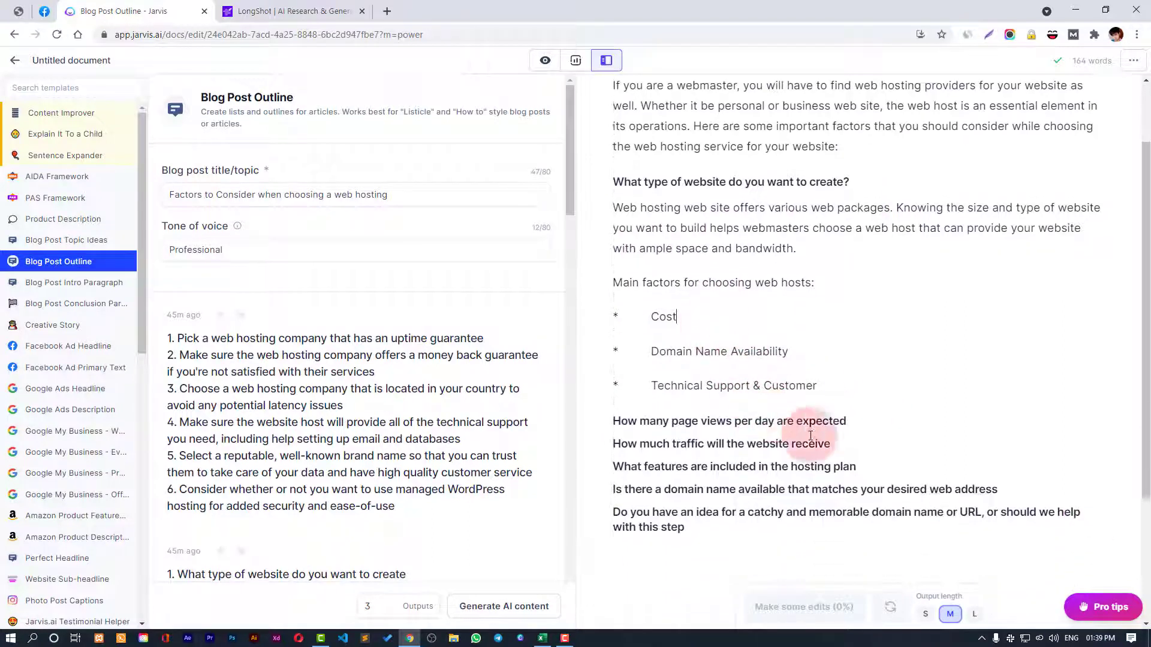
{"action": "key", "text": "Return"}
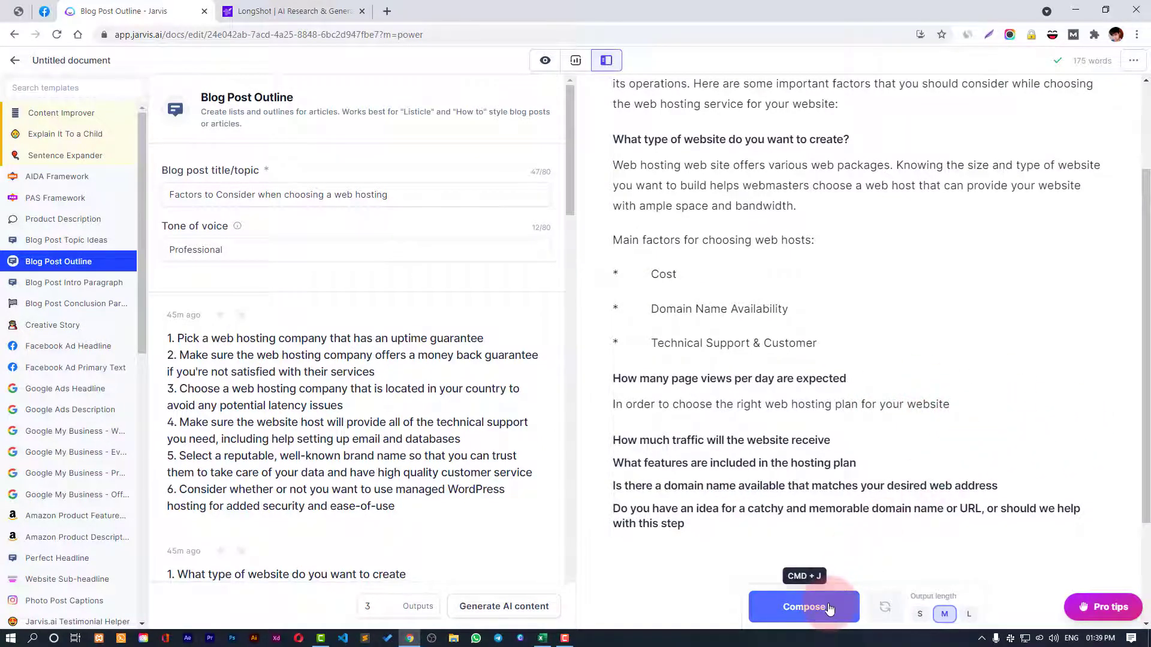
{"action": "left_click_drag", "start_coordinate": [956, 404], "coordinate": [545, 401]}
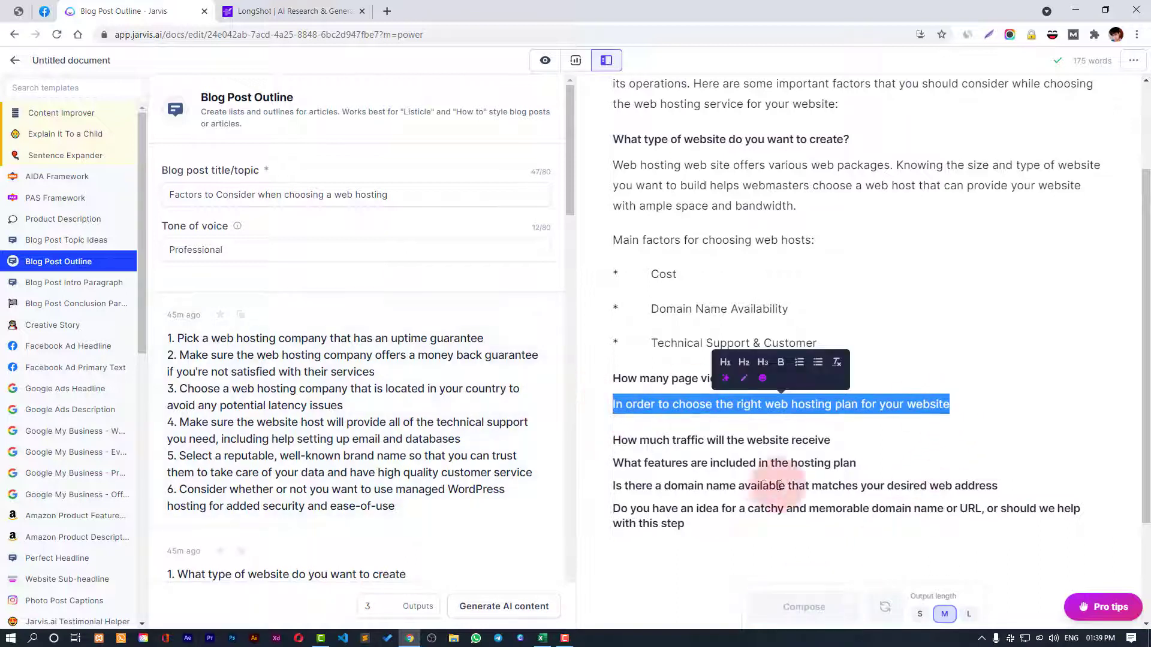
{"action": "left_click", "coordinate": [959, 414]}
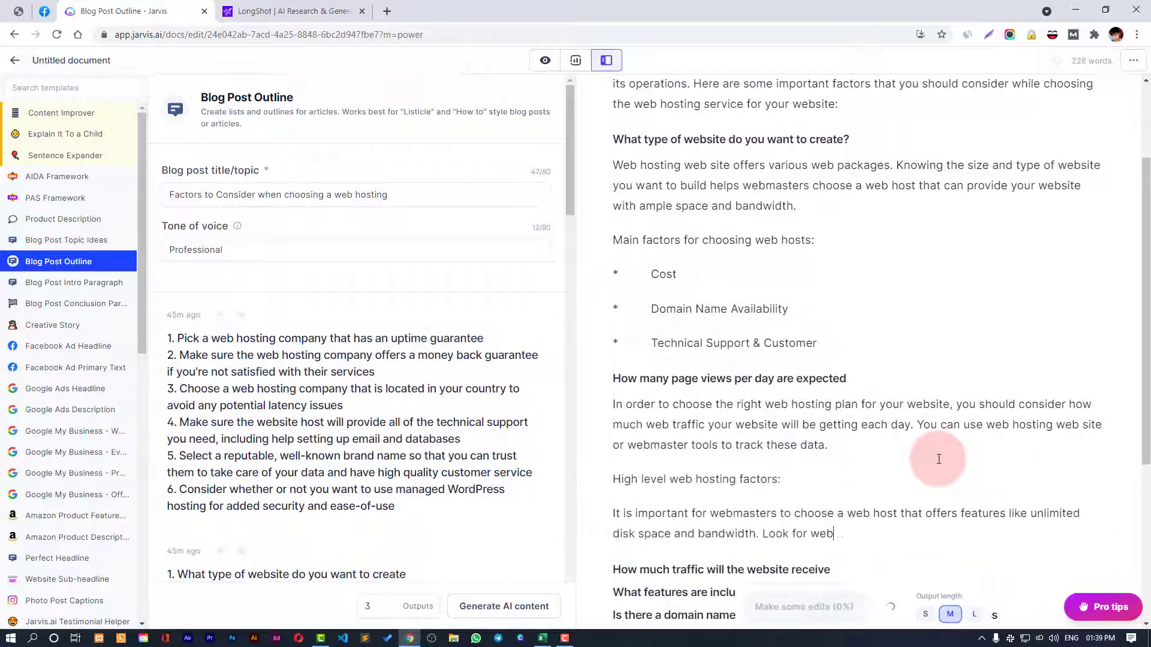
- Review the whole generated article from the introduction to the remaining headings and check its word count and reading time
{"action": "scroll", "coordinate": [719, 389], "scroll_direction": "down", "scroll_amount": 1}
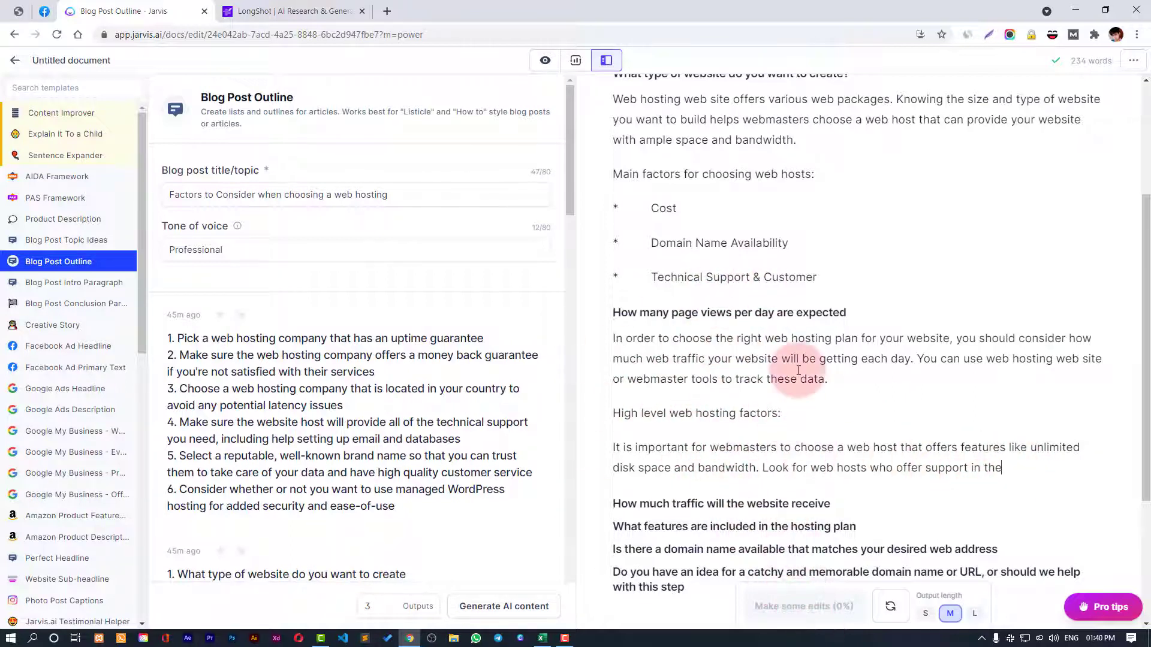
{"action": "scroll", "coordinate": [798, 370], "scroll_direction": "down", "scroll_amount": 2}
{"action": "scroll", "coordinate": [929, 456], "scroll_direction": "up", "scroll_amount": 1}
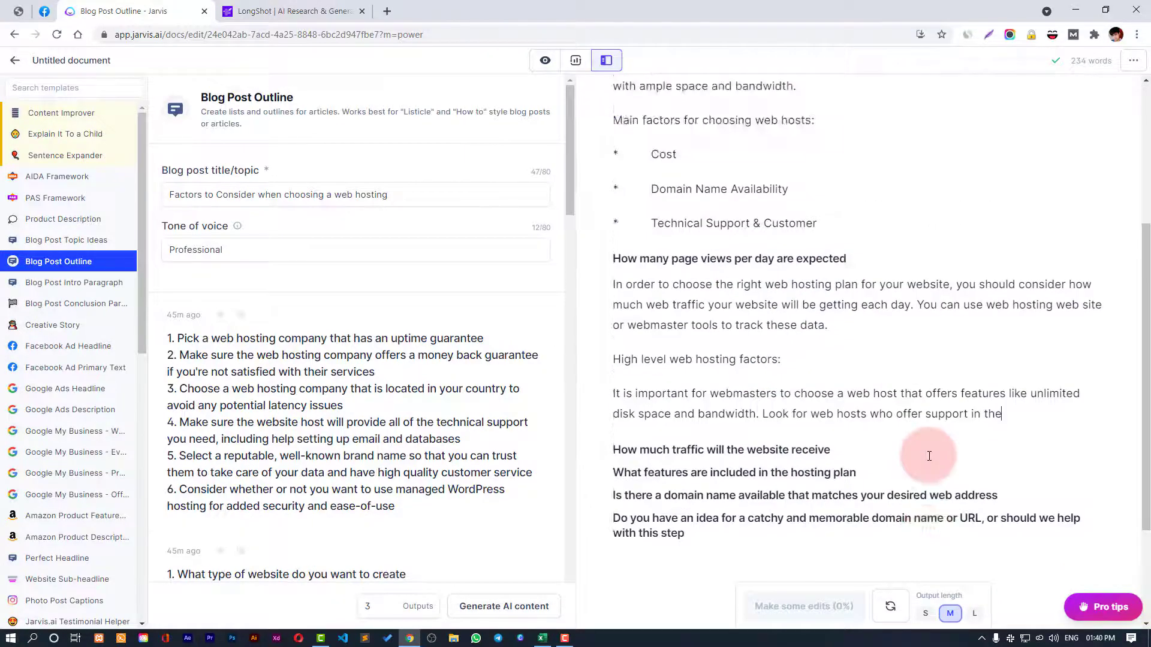
{"action": "scroll", "coordinate": [867, 173], "scroll_direction": "up", "scroll_amount": 3}
{"action": "scroll", "coordinate": [869, 319], "scroll_direction": "down", "scroll_amount": 5}
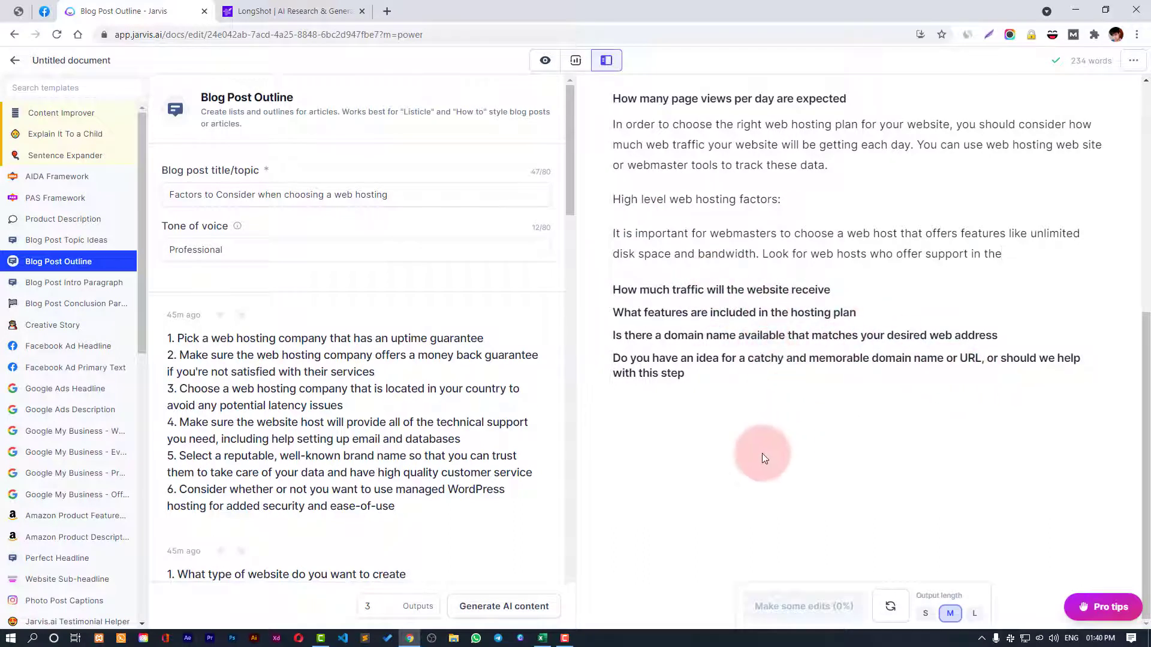
{"action": "scroll", "coordinate": [797, 390], "scroll_direction": "up", "scroll_amount": 6}
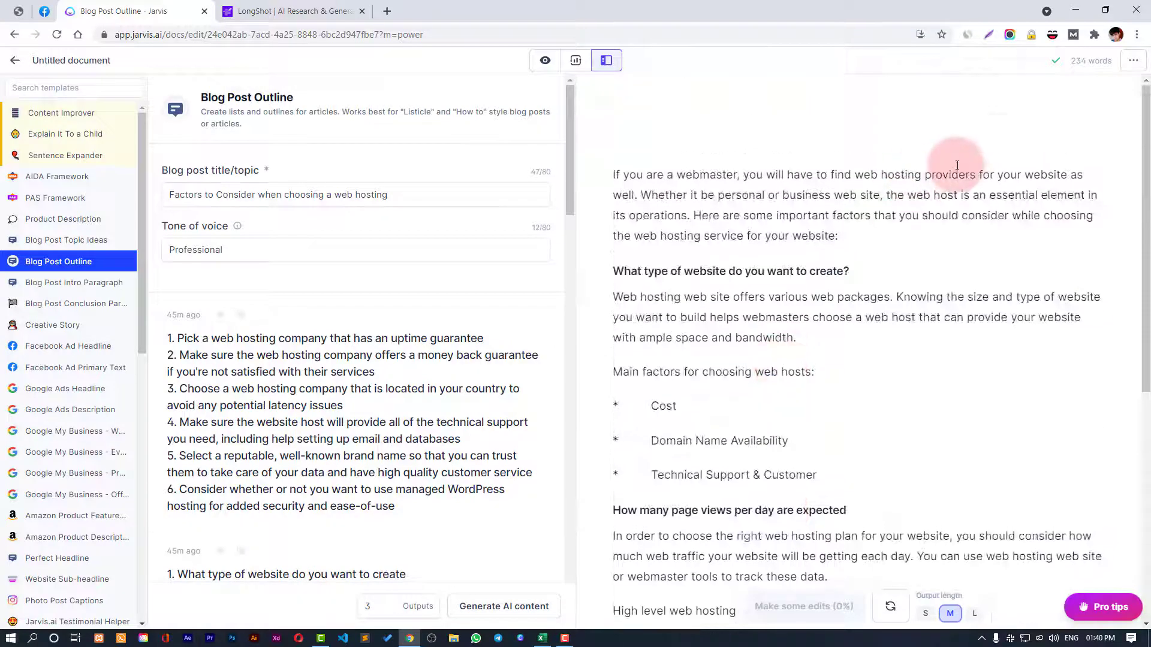
{"action": "mouse_move", "coordinate": [1070, 62]}
{"action": "left_click_drag", "start_coordinate": [1070, 62], "coordinate": [1107, 62]}
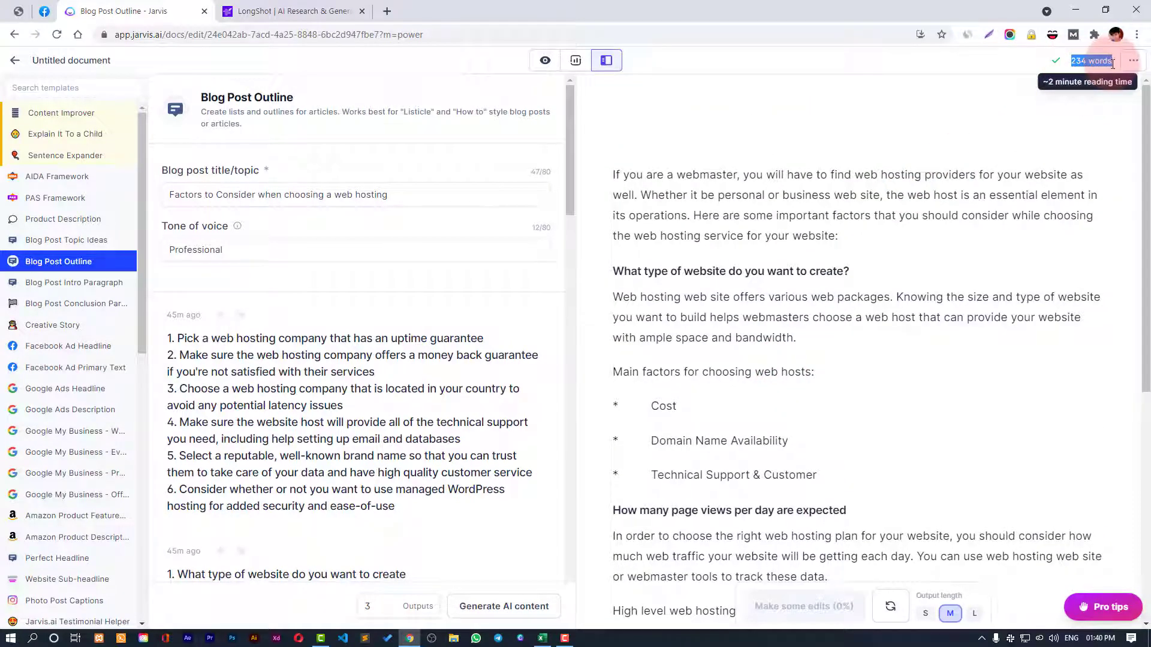
{"action": "left_click", "coordinate": [1003, 181]}
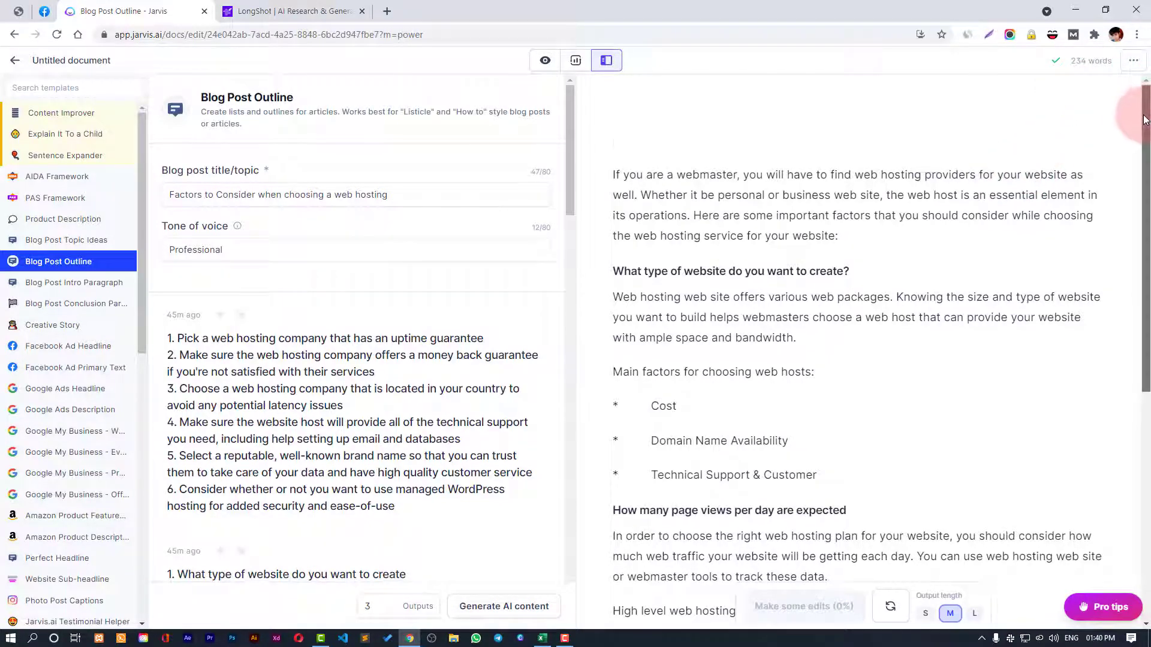
{"action": "mouse_move", "coordinate": [1145, 110]}
{"action": "left_mouse_down"}
{"action": "mouse_move", "coordinate": [1145, 334]}
{"action": "mouse_move", "coordinate": [1143, 96]}
{"action": "left_mouse_up"}
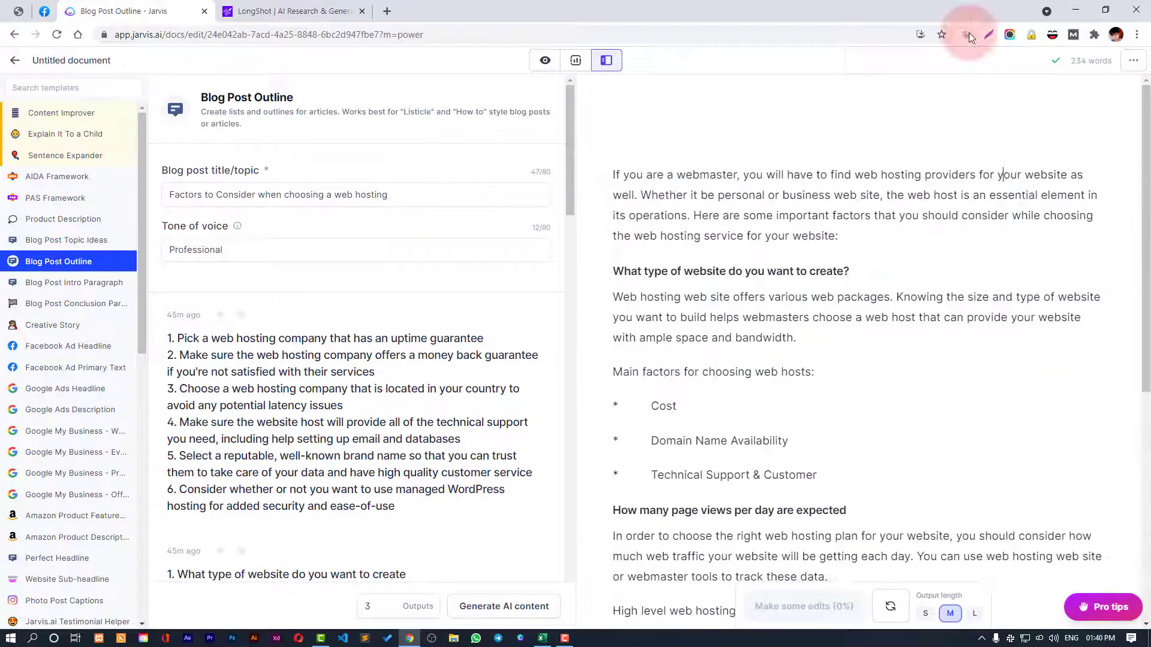
- Open the Surfer content editor view beside the document and look through the article once more
{"action": "left_click", "coordinate": [575, 60]}
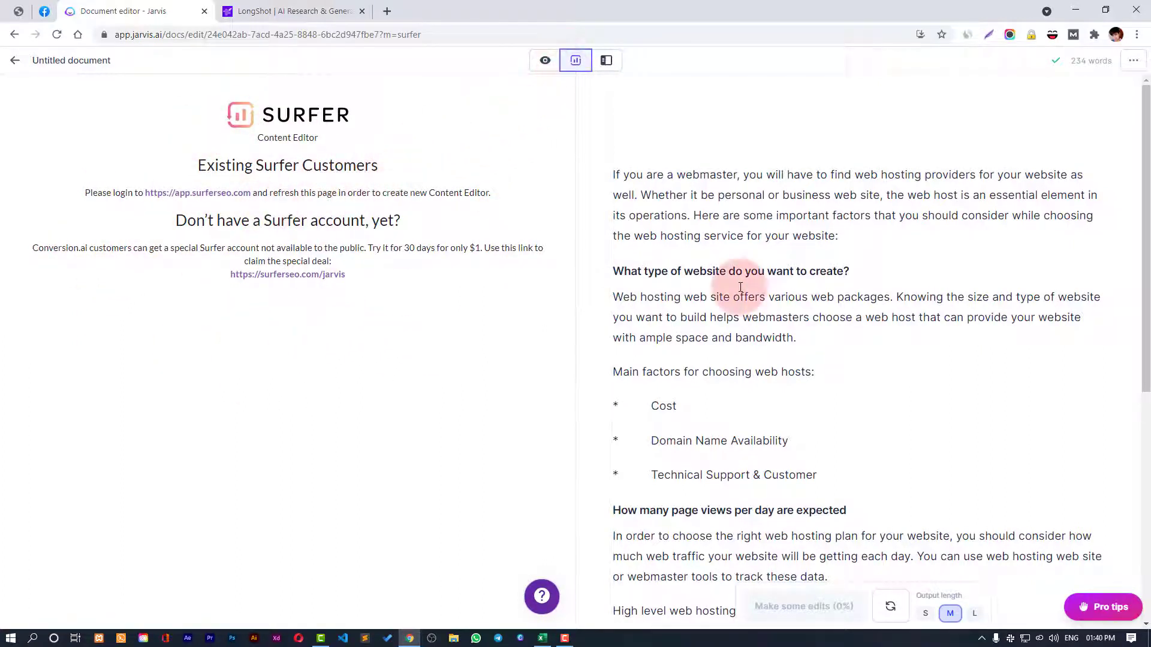
{"action": "scroll", "coordinate": [746, 290], "scroll_direction": "down", "scroll_amount": 2}
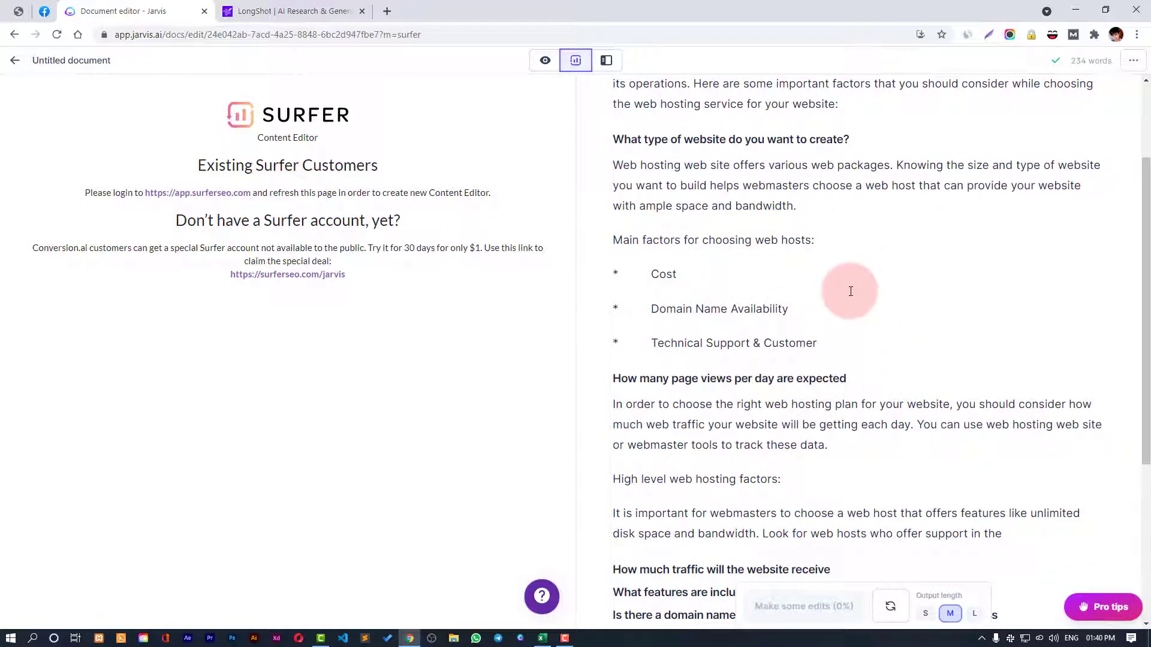
{"action": "scroll", "coordinate": [958, 326], "scroll_direction": "down", "scroll_amount": 2}
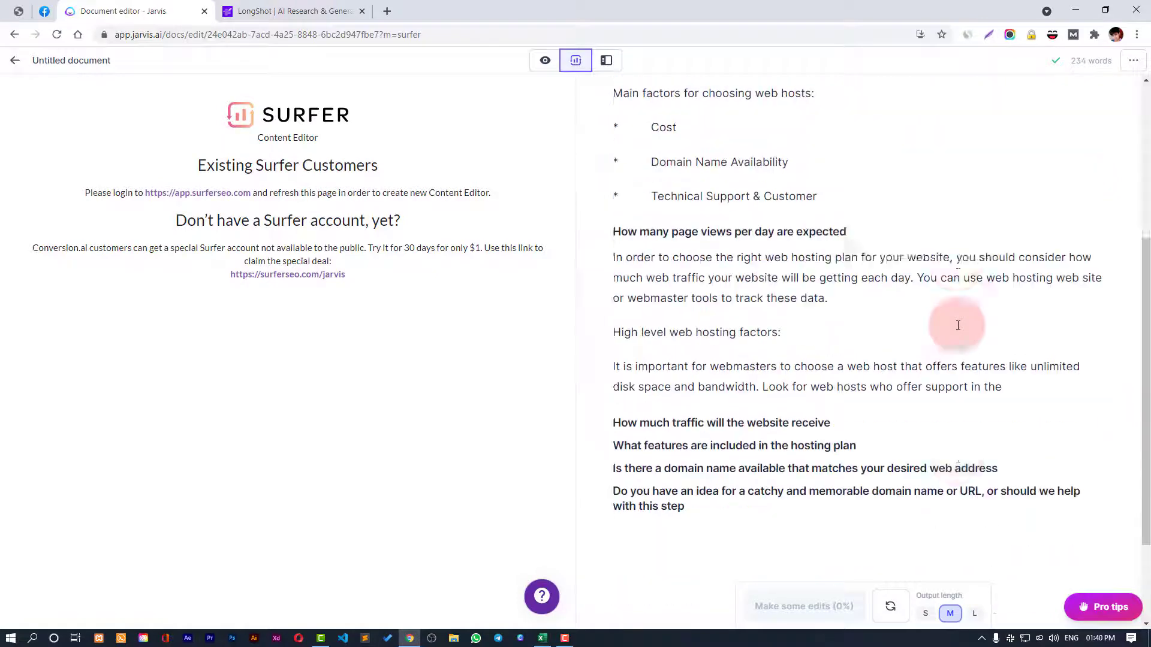
{"action": "scroll", "coordinate": [953, 326], "scroll_direction": "up", "scroll_amount": 6}
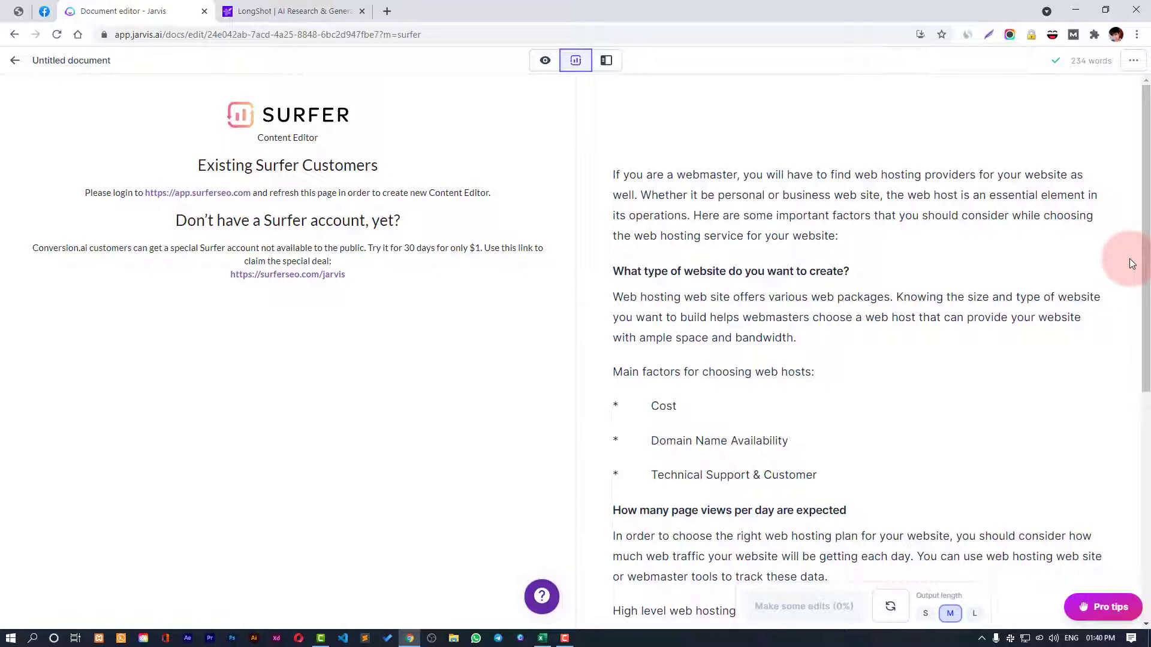
{"action": "scroll", "coordinate": [1145, 255], "scroll_direction": "down", "scroll_amount": 5}
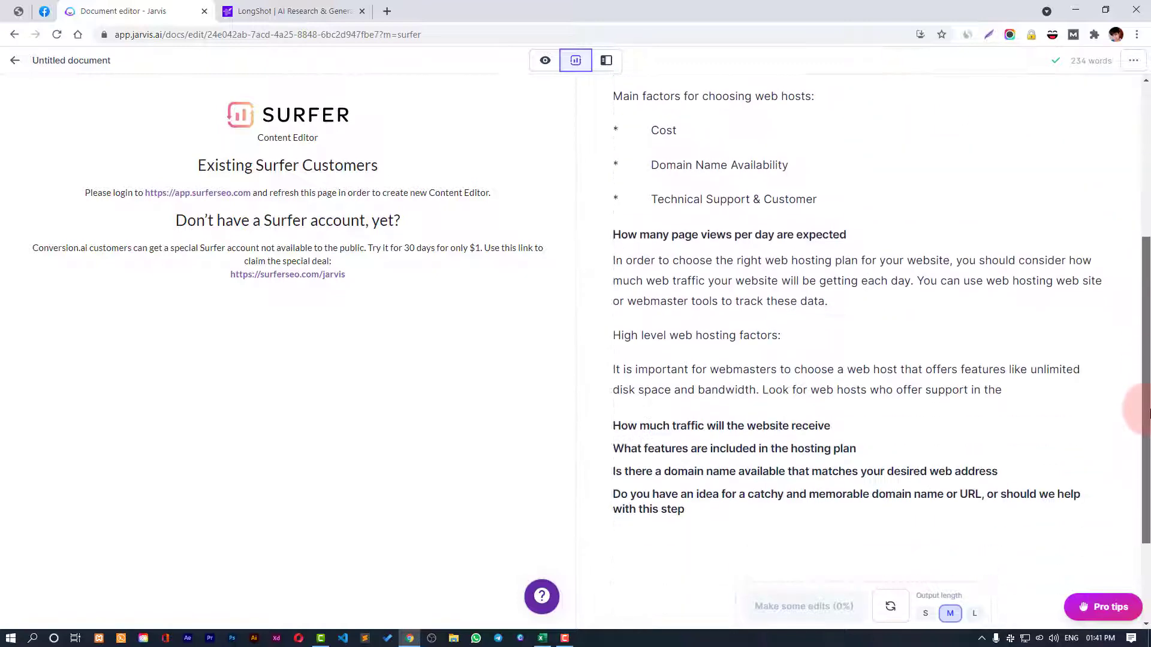
{"action": "scroll", "coordinate": [1145, 254], "scroll_direction": "up", "scroll_amount": 5}
- Switch to LongShot and review the introductory paragraph below the blog headline about choosing a web hosting
{"action": "left_click", "coordinate": [300, 9]}
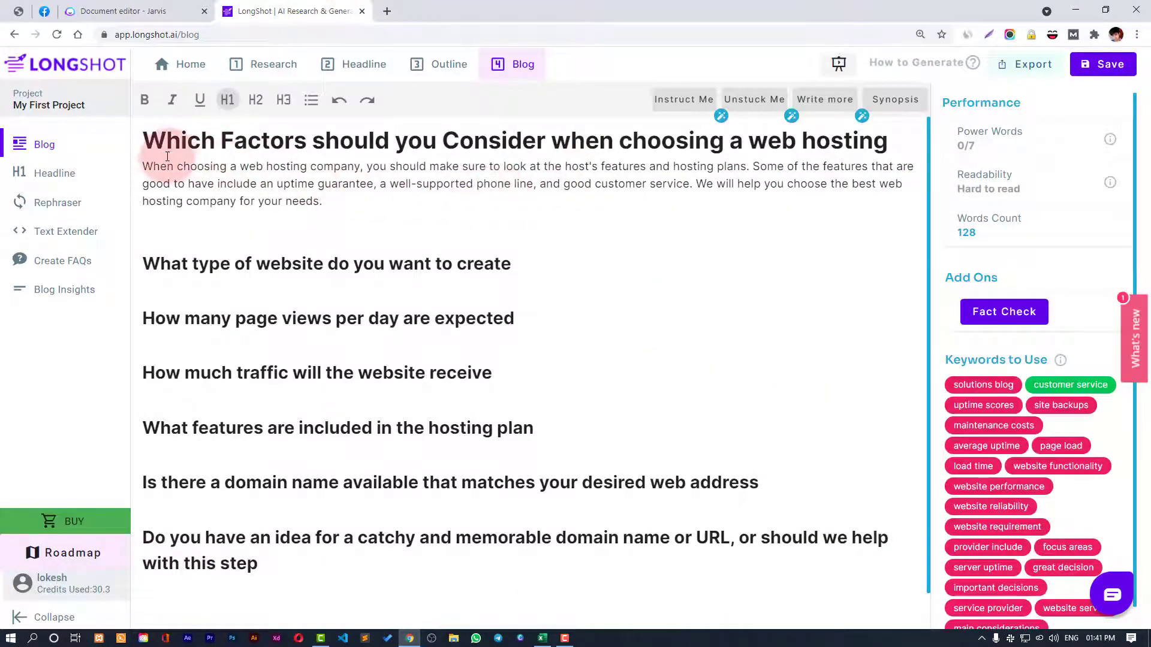
{"action": "left_click_drag", "start_coordinate": [143, 167], "coordinate": [328, 199]}
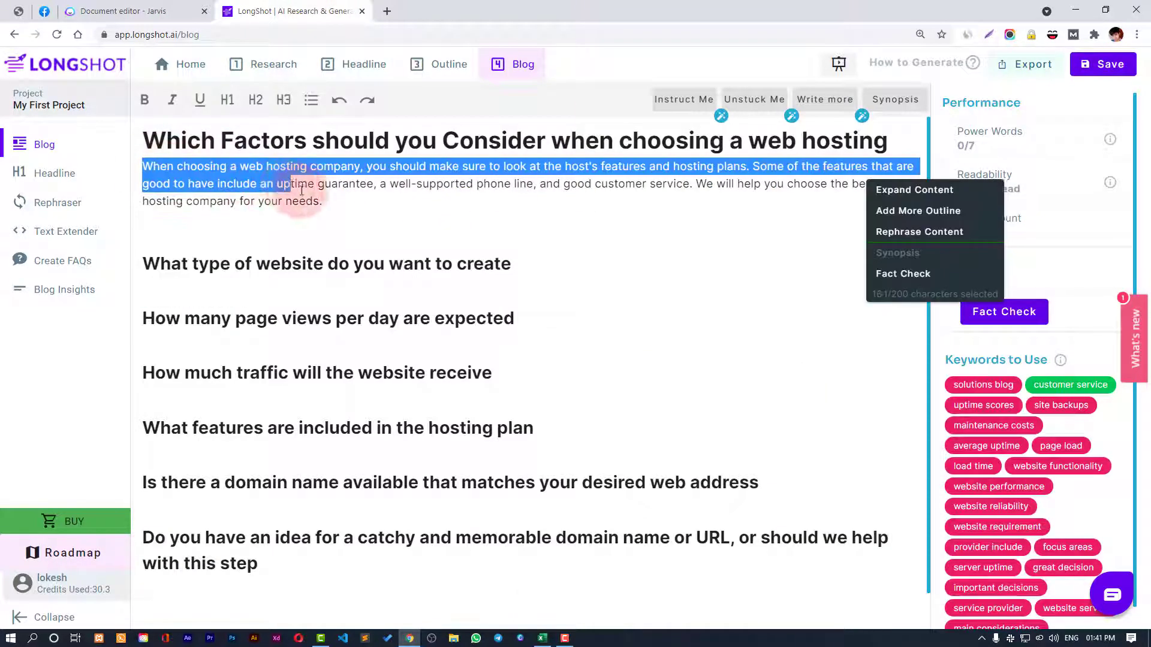
{"action": "left_click", "coordinate": [496, 185]}
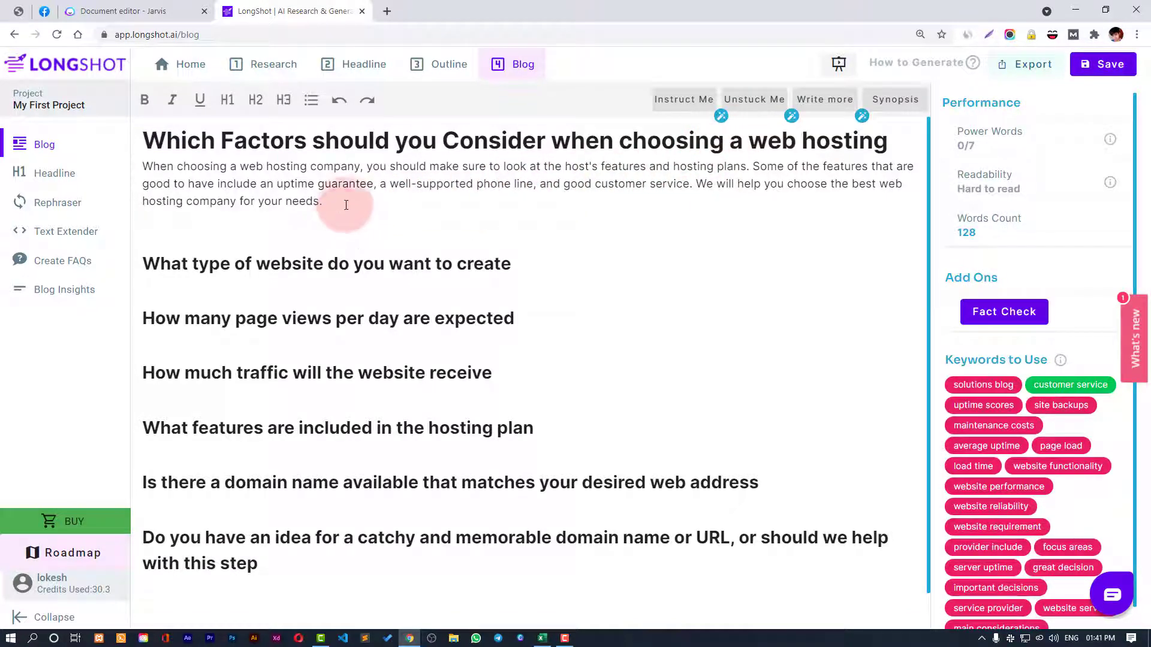
- Start a new line below the introductory paragraph and open the Unstuck Me keyword-based content generator
{"action": "key", "text": "Return"}
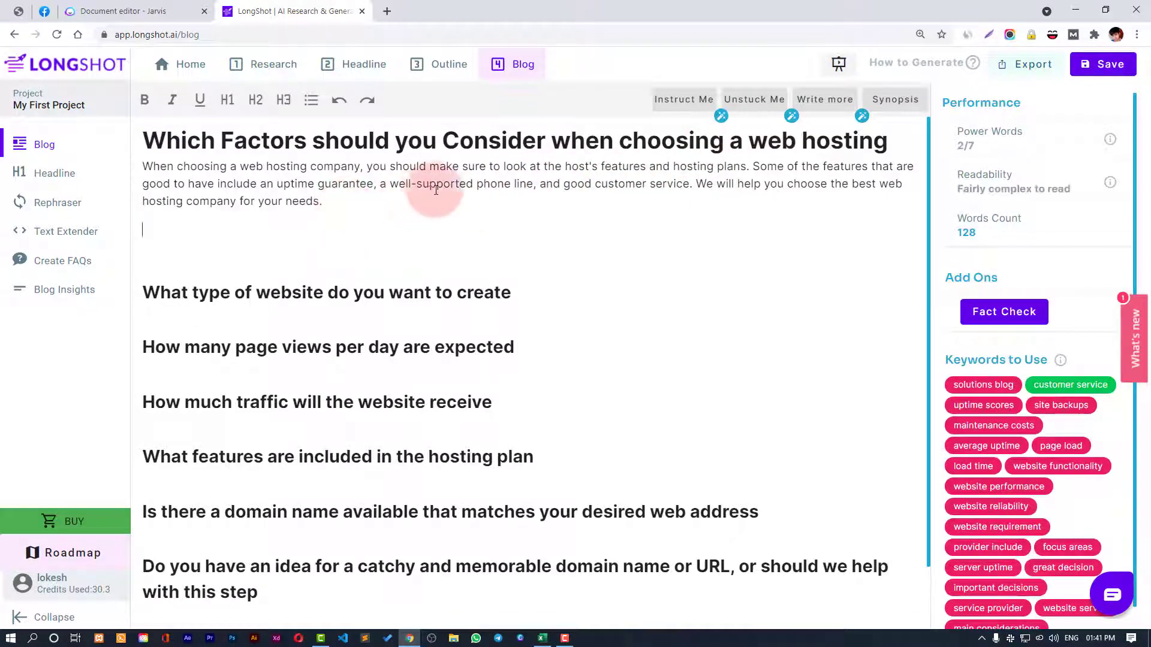
{"action": "left_click", "coordinate": [746, 102]}
{"action": "left_click", "coordinate": [775, 171]}
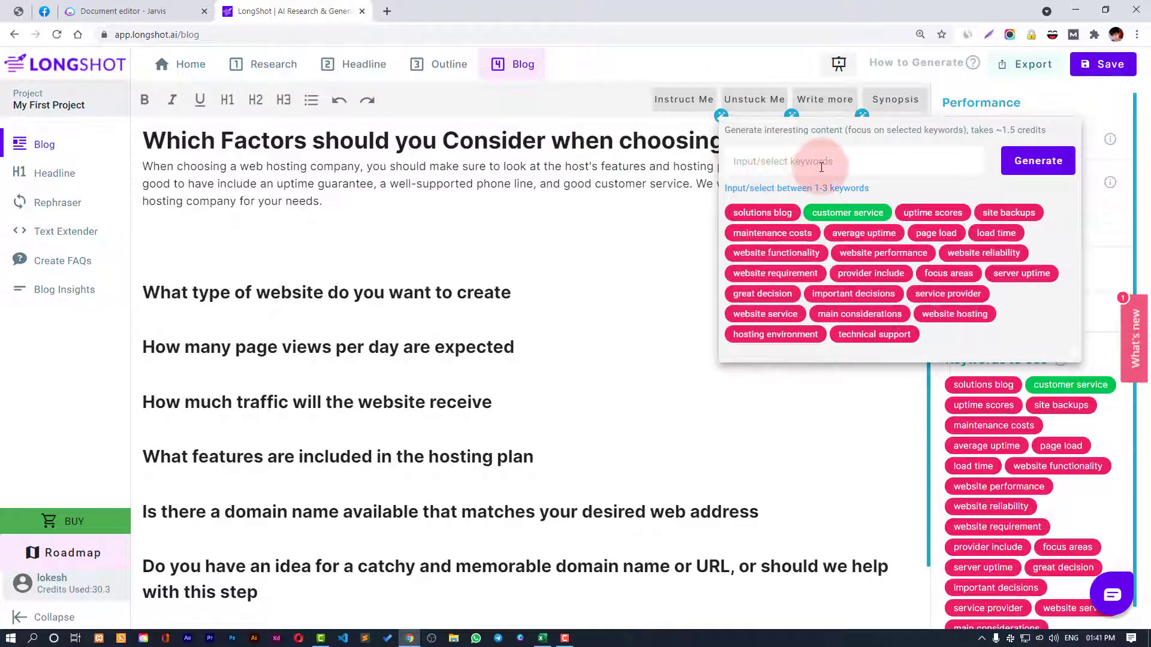
- Try to generate content from more than three suggested keywords, including solutions blog, maintenance costs, average uptime, website performance and website reliability
{"action": "left_click", "coordinate": [791, 237]}
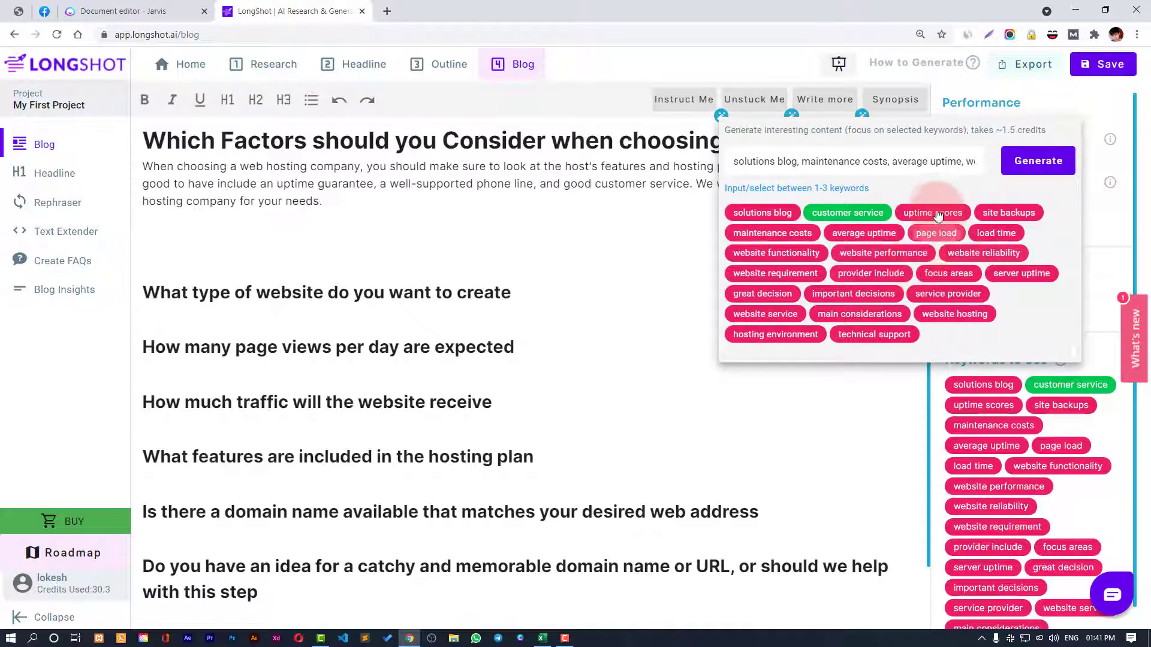
{"action": "left_click", "coordinate": [1042, 166]}
{"action": "left_click", "coordinate": [1040, 162]}
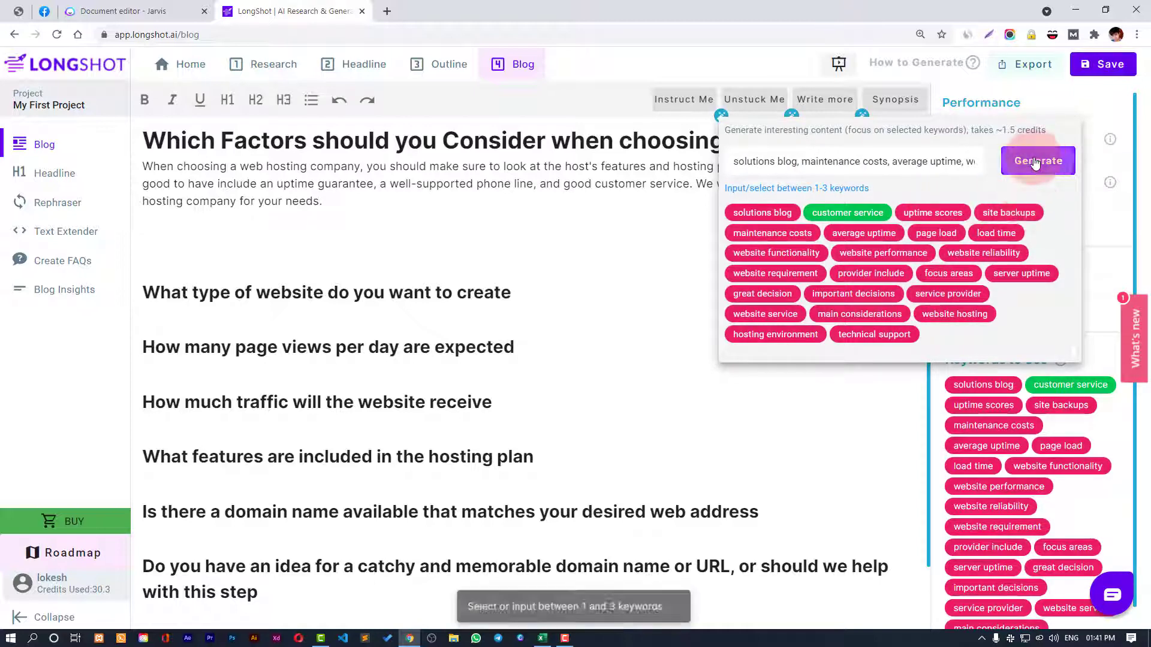
{"action": "triple_click", "coordinate": [818, 165]}
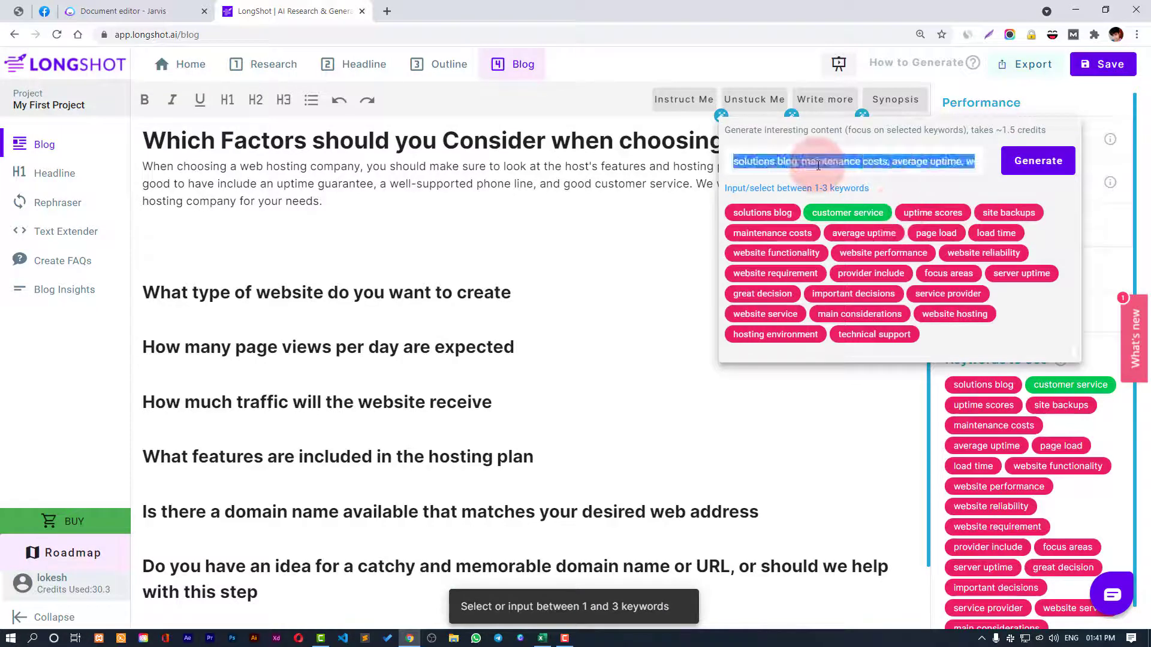
{"action": "left_click", "coordinate": [921, 196]}
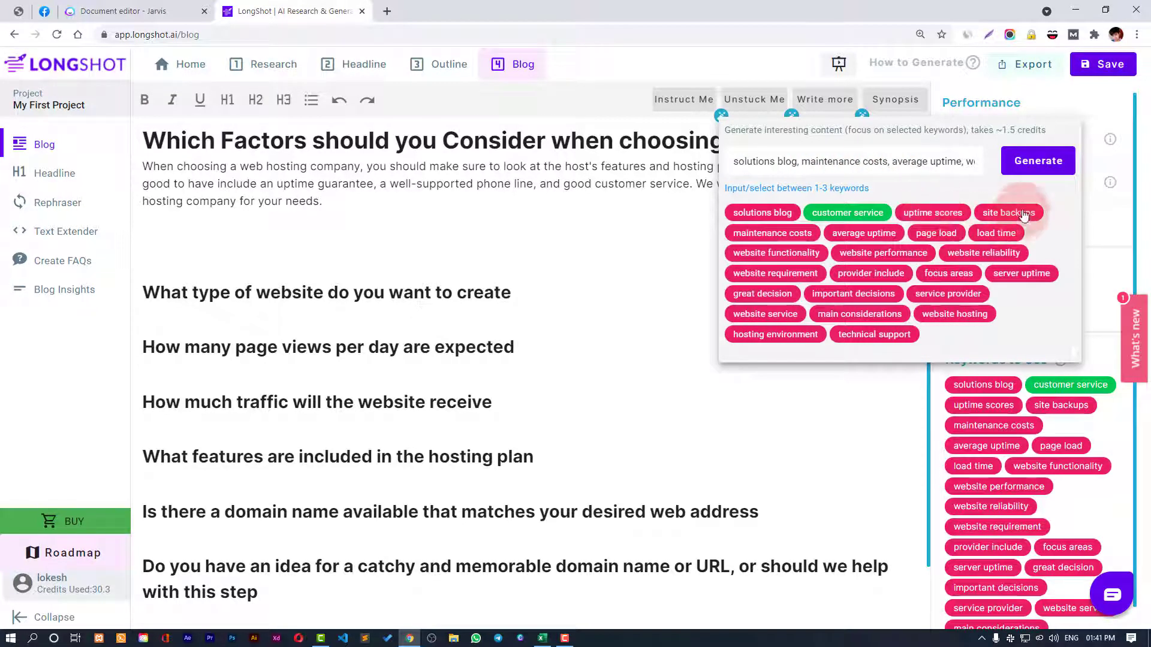
{"action": "left_click", "coordinate": [826, 214]}
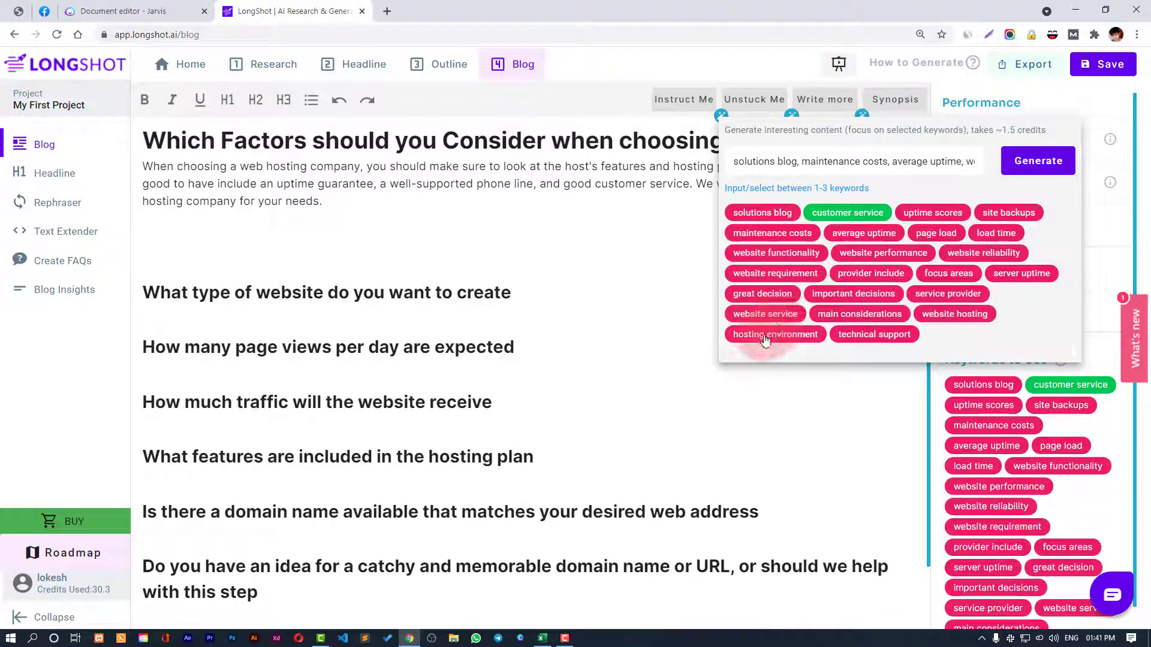
{"action": "left_click", "coordinate": [891, 334]}
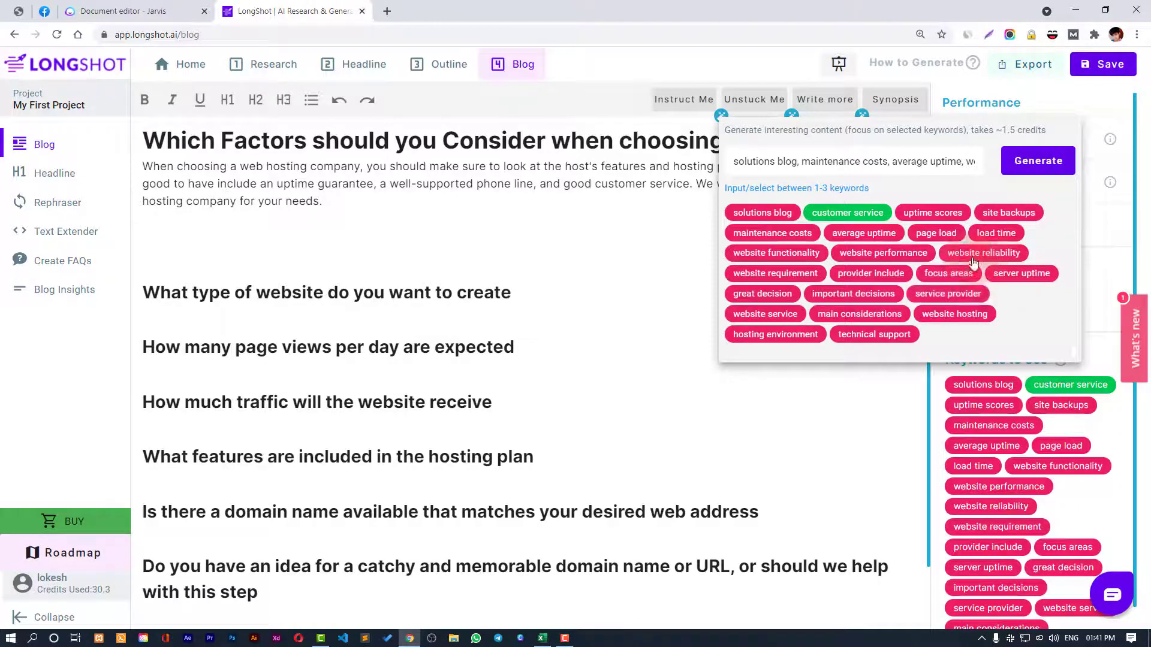
{"action": "left_click", "coordinate": [1038, 167]}
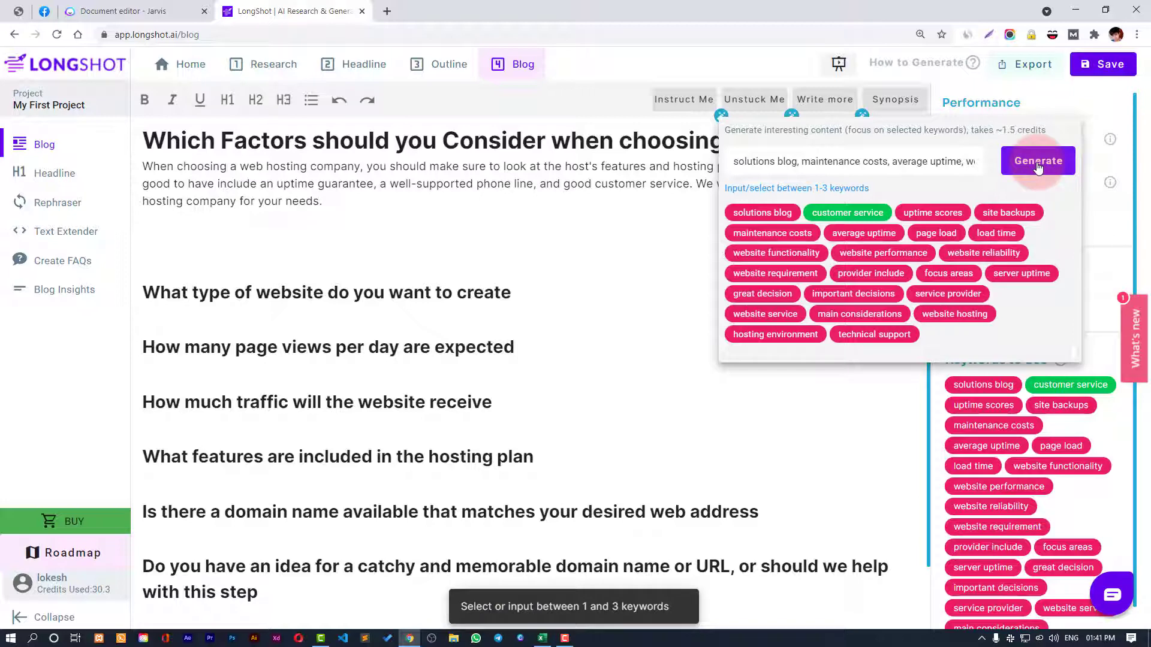
- Replace the keywords with website hosting, website performance and service provider, and generate a paragraph below the introduction
{"action": "left_click_drag", "start_coordinate": [830, 161], "coordinate": [1004, 165]}
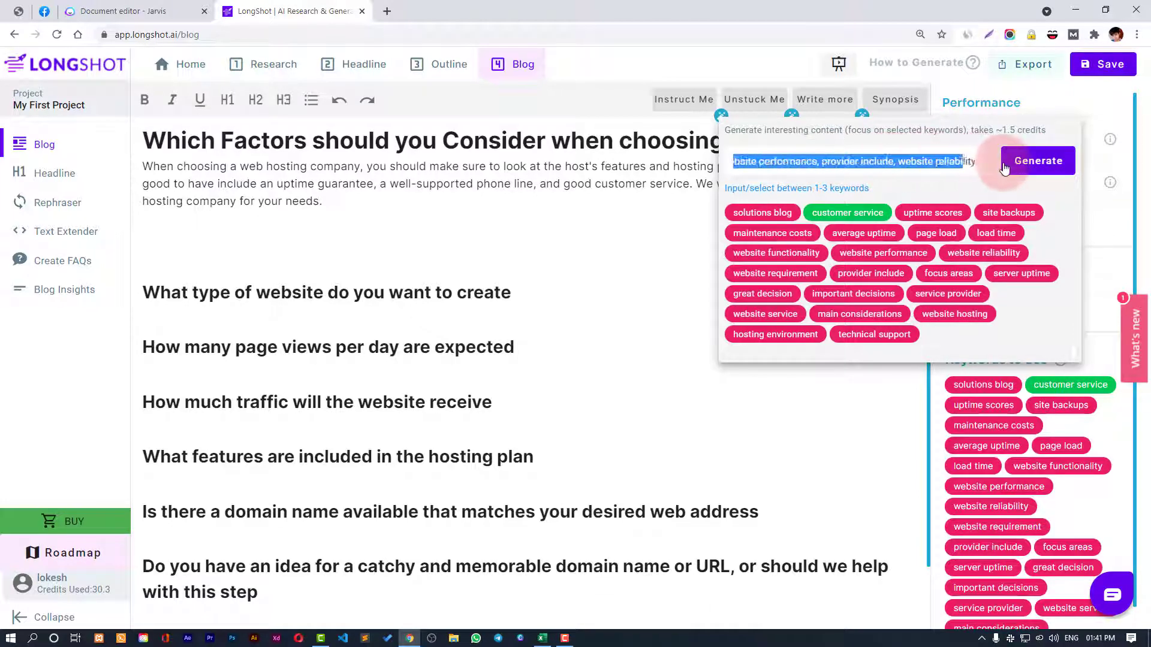
{"action": "key", "text": "BackSpace"}
{"action": "triple_click", "coordinate": [902, 160]}
{"action": "key", "text": "BackSpace"}
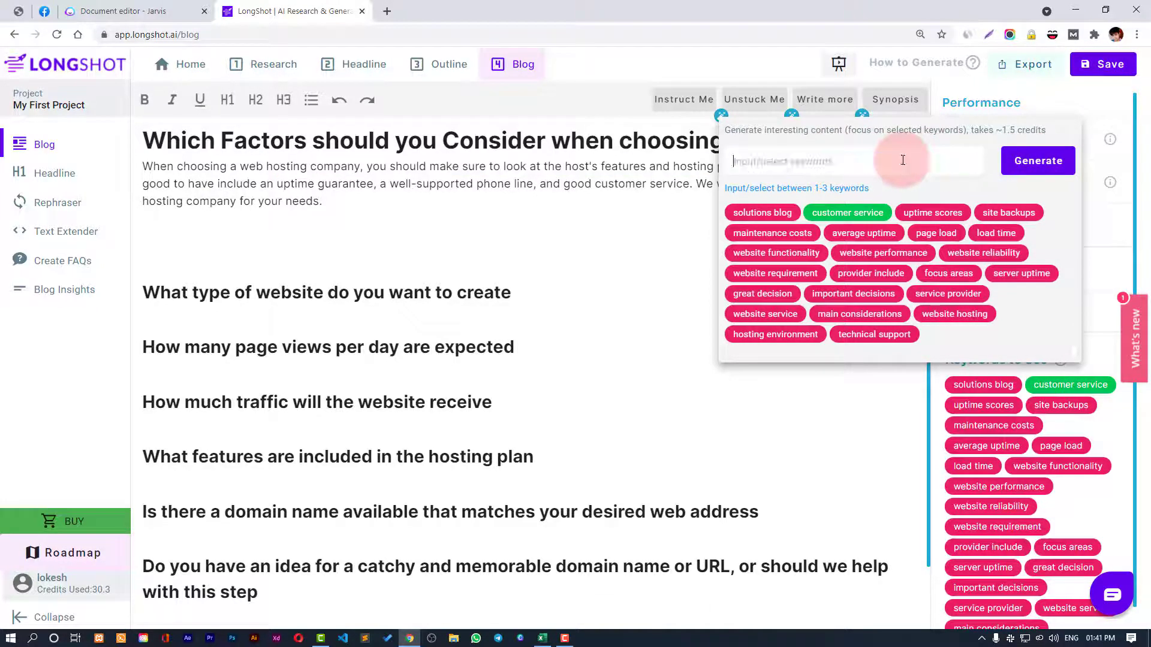
{"action": "left_click", "coordinate": [939, 335]}
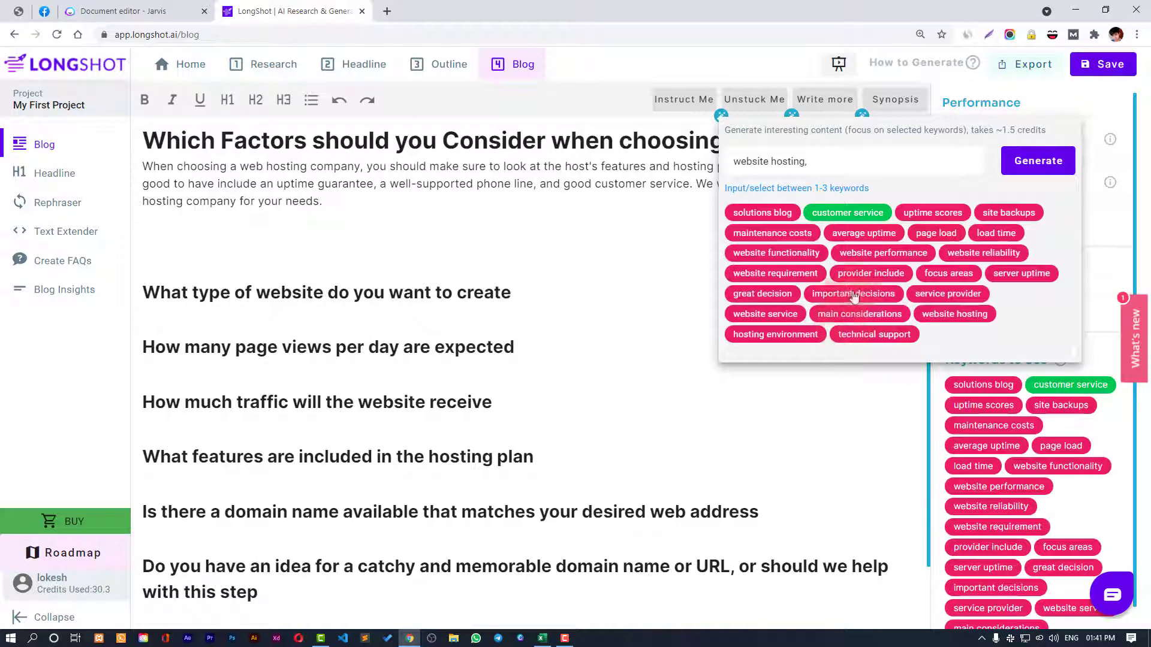
{"action": "left_click", "coordinate": [865, 255]}
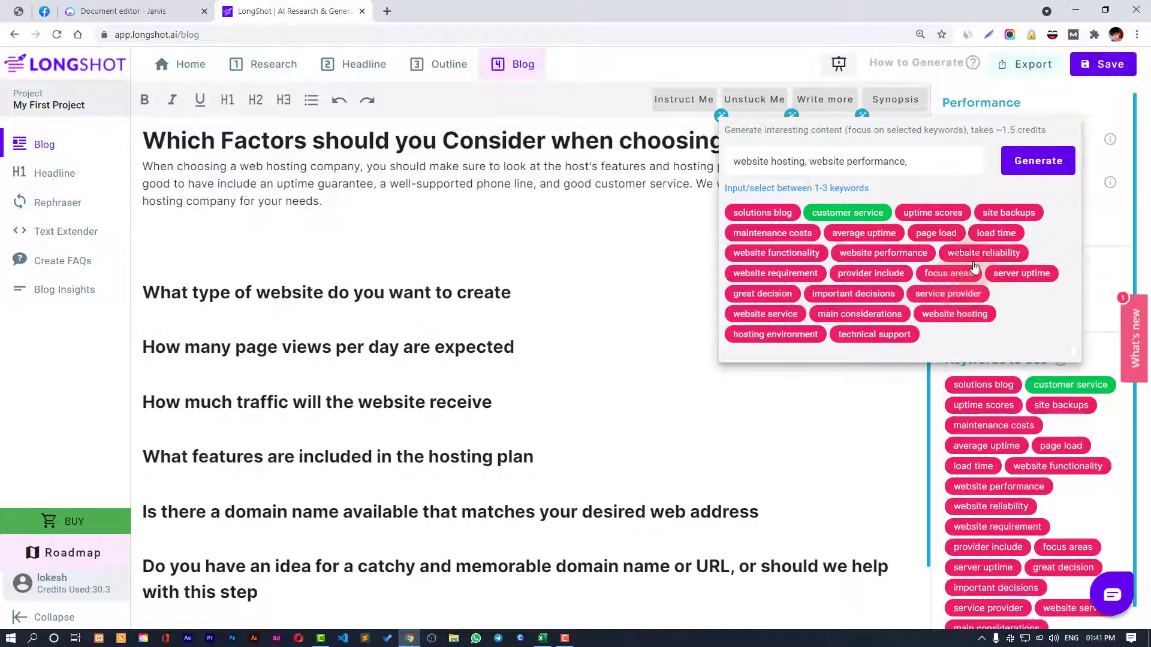
{"action": "left_click", "coordinate": [957, 295]}
{"action": "left_click", "coordinate": [1039, 175]}
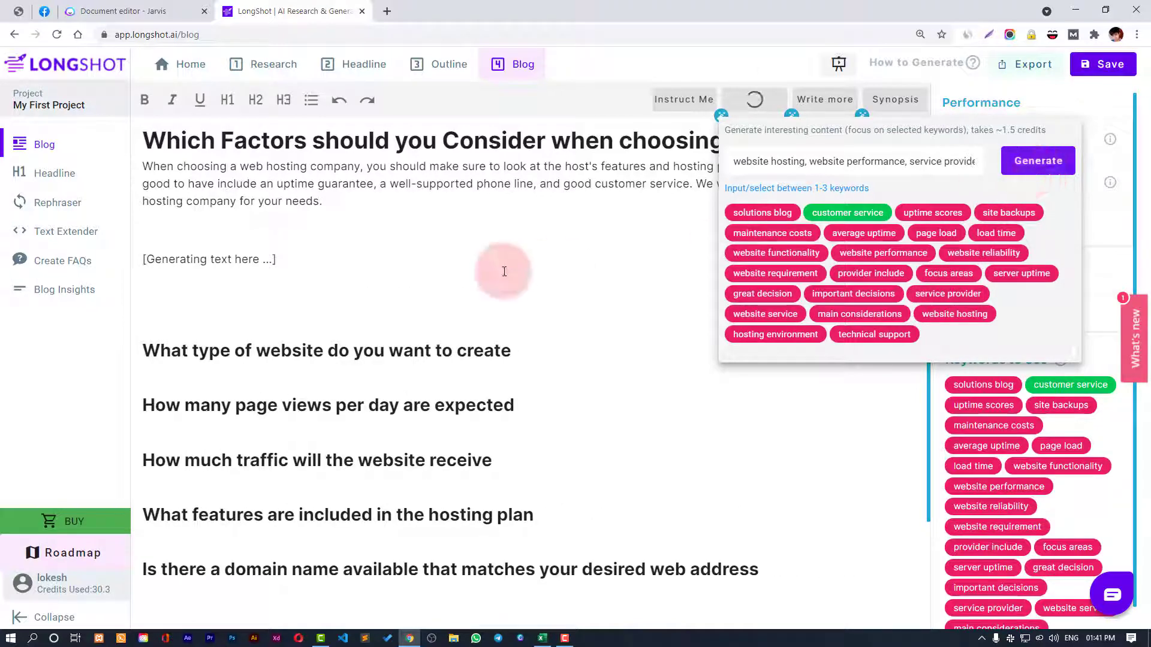
{"action": "left_click_drag", "start_coordinate": [143, 258], "coordinate": [286, 263]}
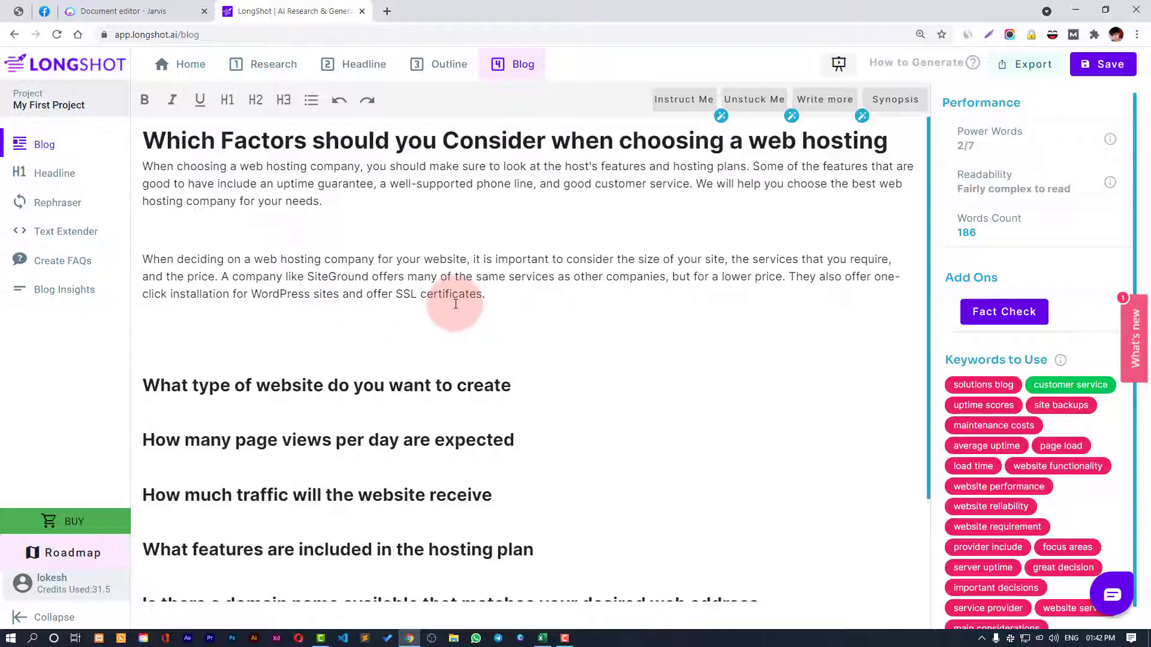
- Remove the blank line above the generated paragraph on deciding on a hosting company, and extend the text below it with Write more
{"action": "left_click_drag", "start_coordinate": [501, 295], "coordinate": [585, 288]}
{"action": "left_click", "coordinate": [489, 293]}
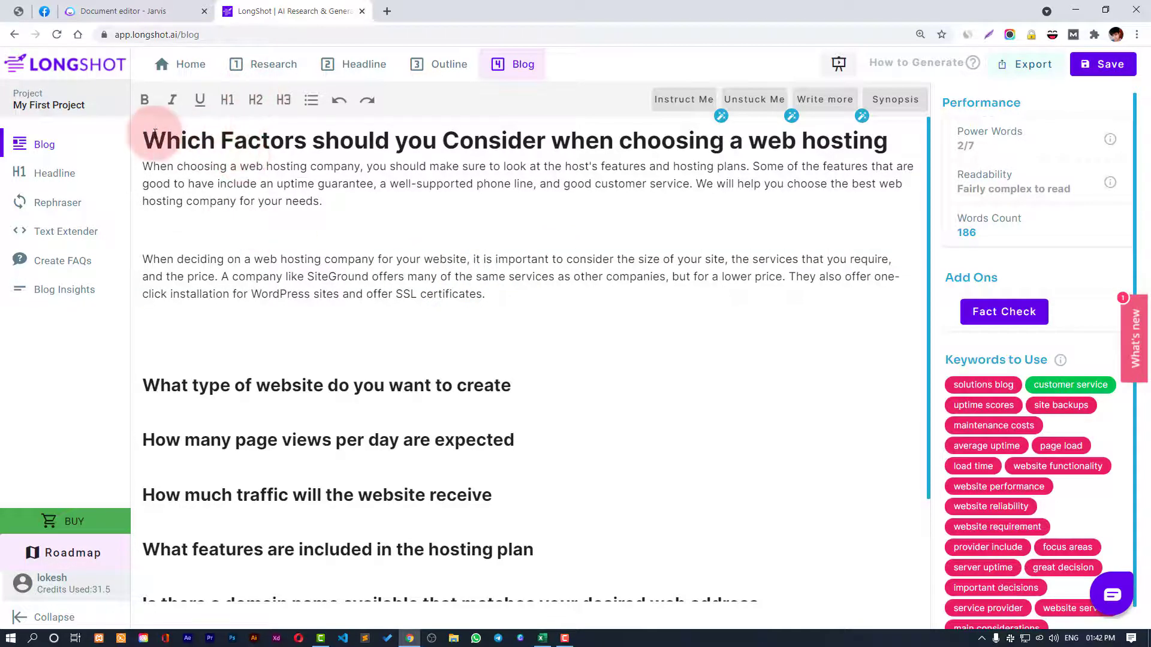
{"action": "left_click_drag", "start_coordinate": [153, 138], "coordinate": [673, 180]}
{"action": "left_click", "coordinate": [275, 226]}
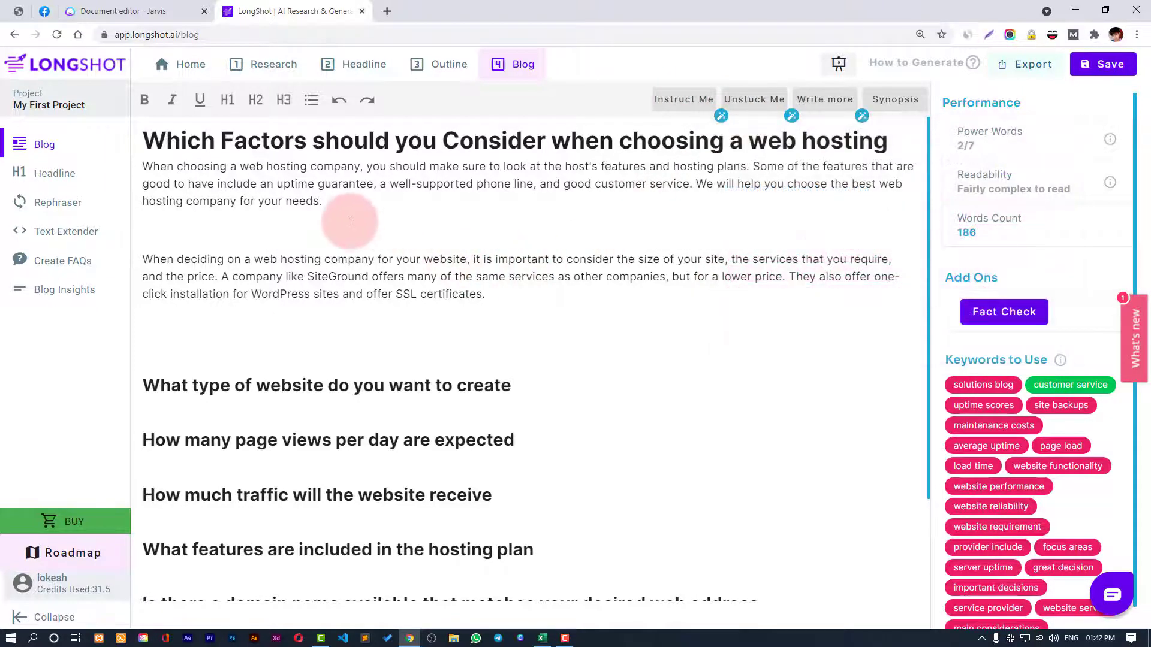
{"action": "key", "text": "BackSpace"}
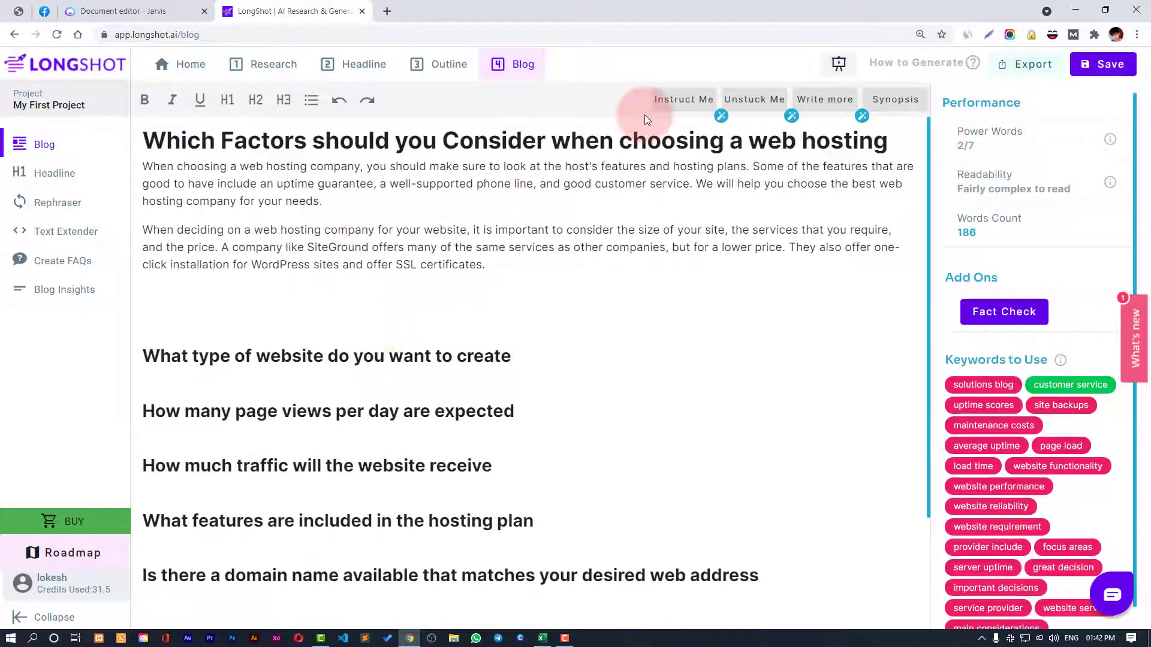
{"action": "left_click", "coordinate": [822, 103]}
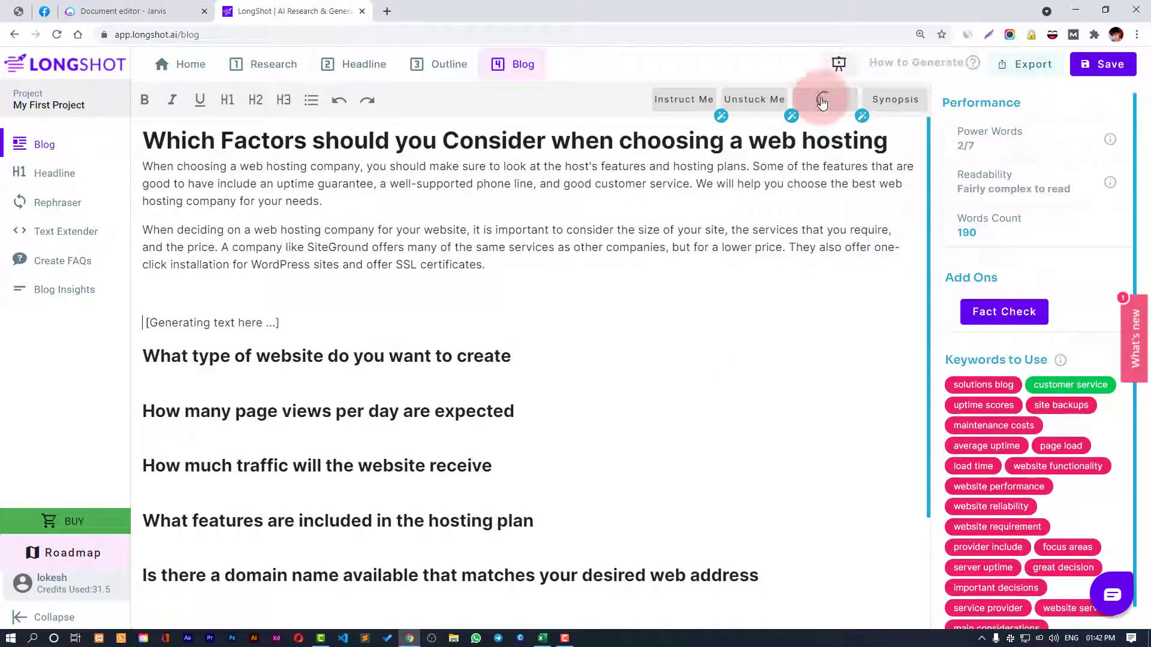
{"action": "left_click", "coordinate": [587, 474]}
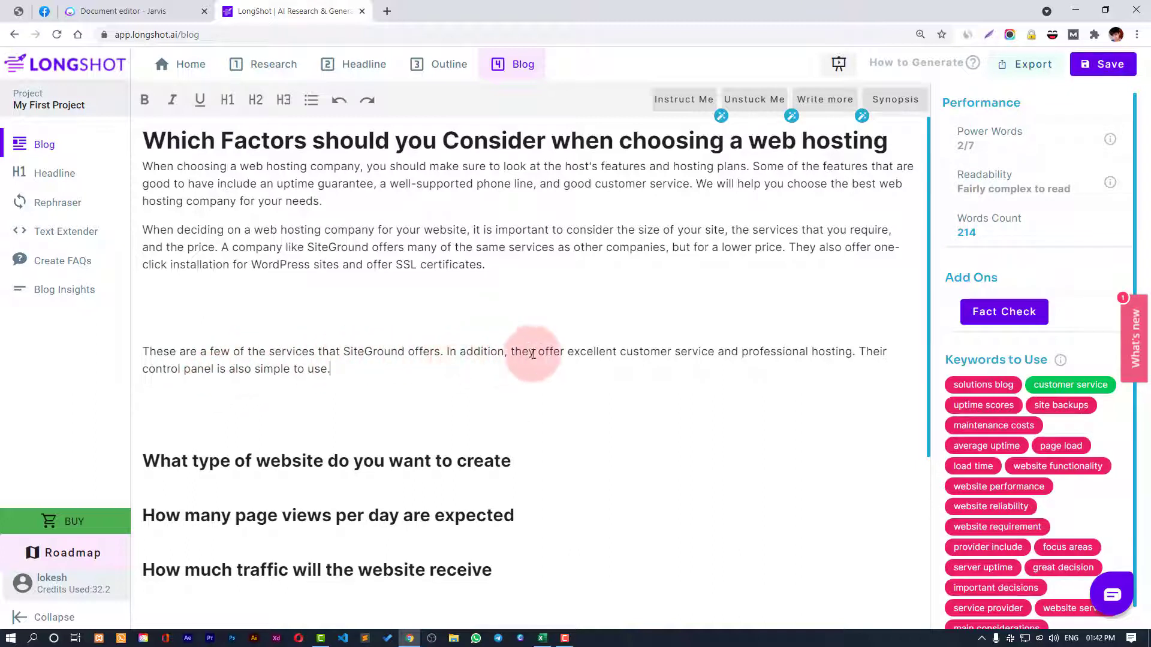
- Select the generated paragraph about the services SiteGround offers and open the Fact Check tool
{"action": "left_click_drag", "start_coordinate": [560, 369], "coordinate": [131, 337]}
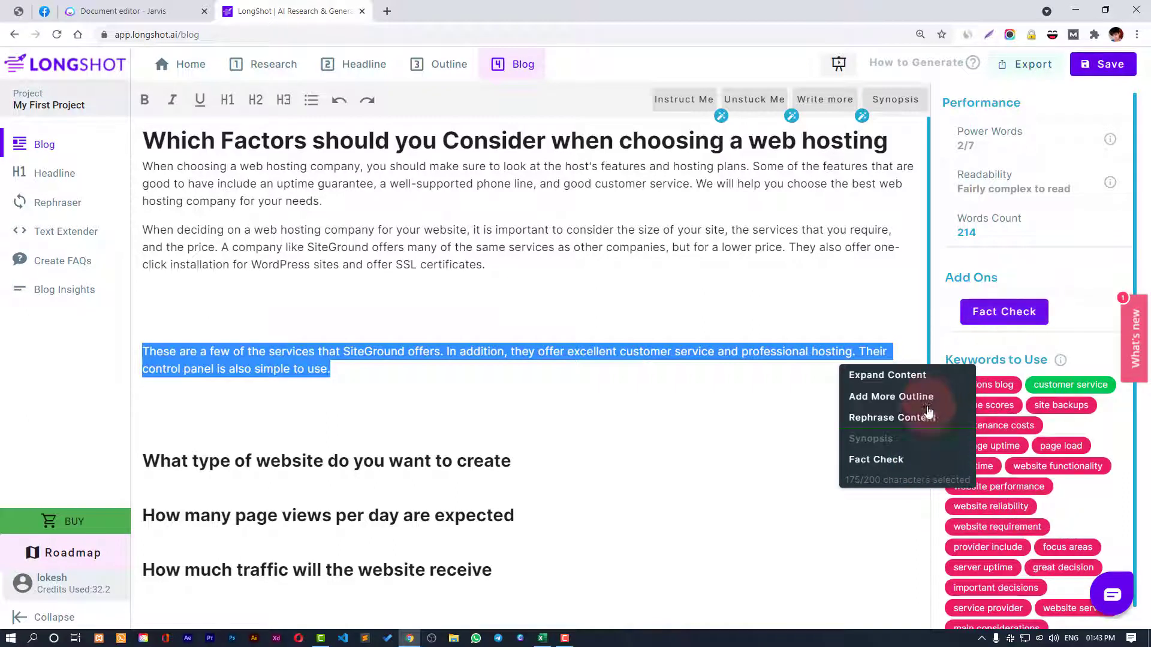
{"action": "left_click", "coordinate": [901, 460]}
{"action": "left_click", "coordinate": [989, 350]}
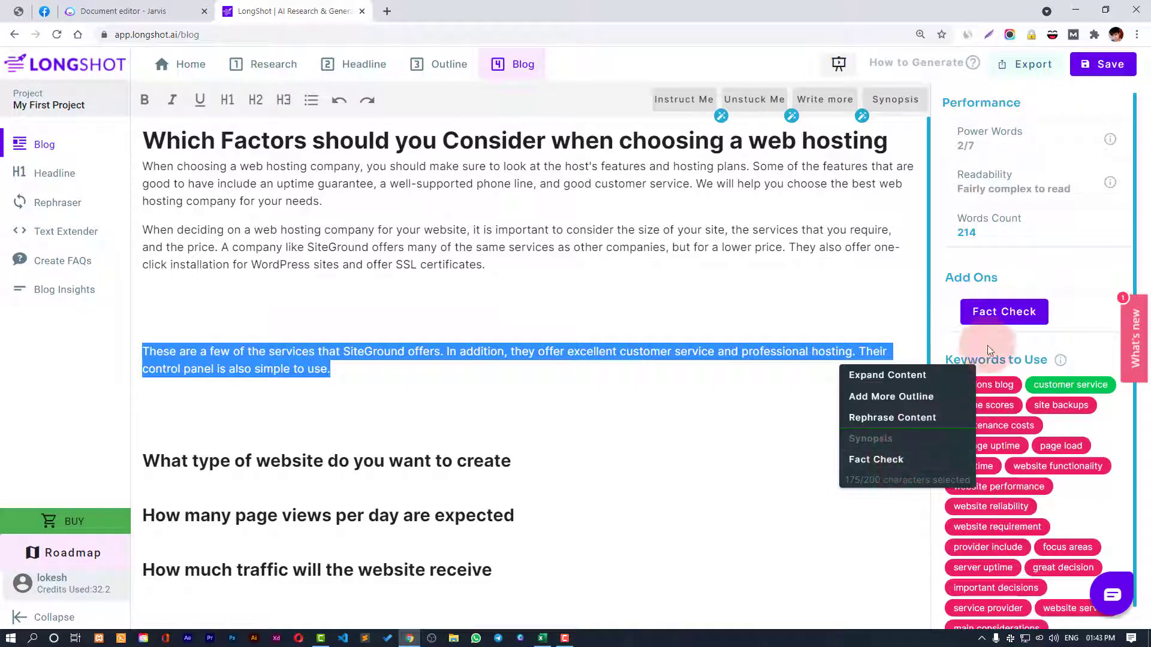
{"action": "left_click", "coordinate": [1004, 313]}
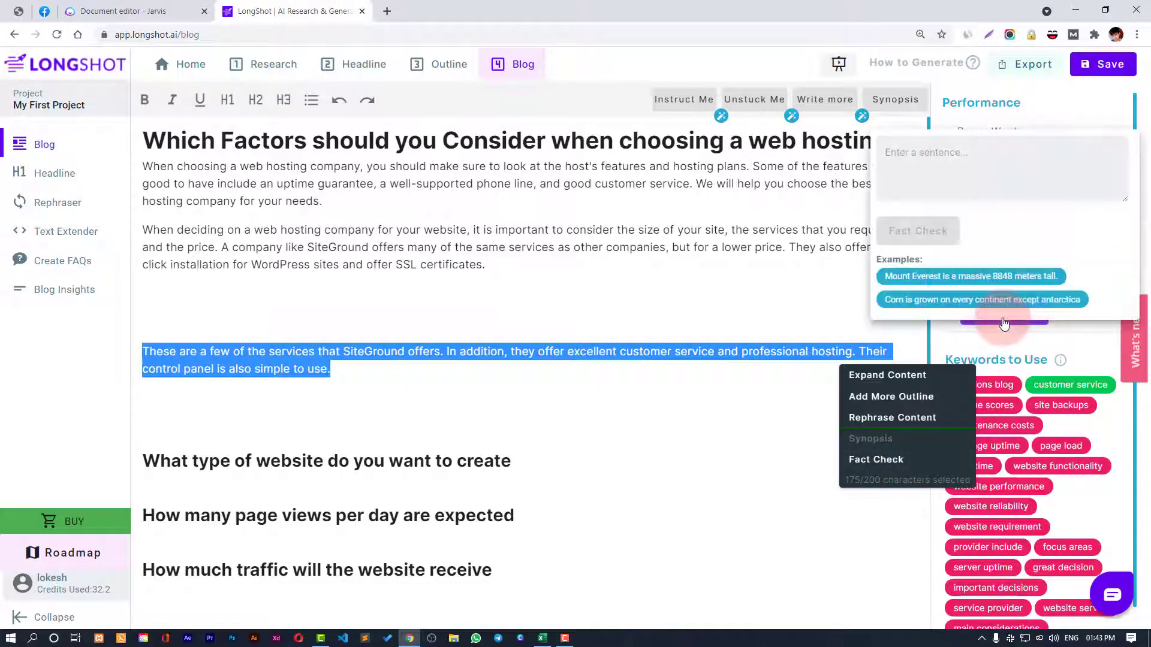
- Fact-check the example sentence "Mount Everest is a massive 8848 meters tall.", look through the source snippets and close the tool
{"action": "left_click", "coordinate": [937, 160]}
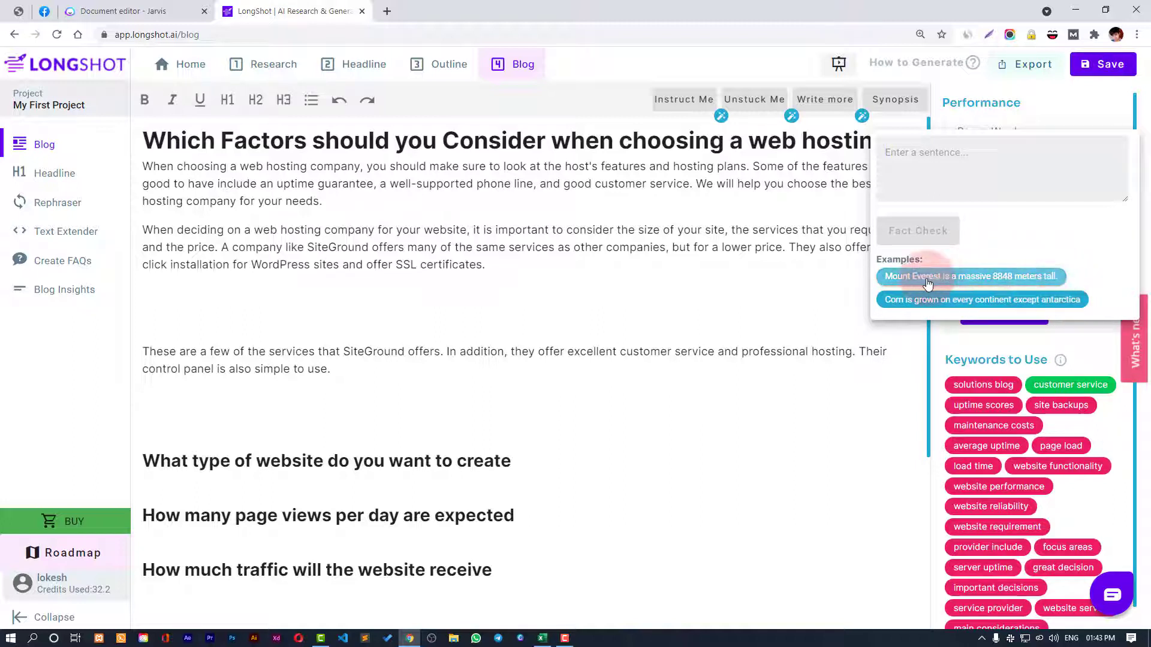
{"action": "left_click", "coordinate": [1031, 284]}
{"action": "left_click", "coordinate": [914, 230]}
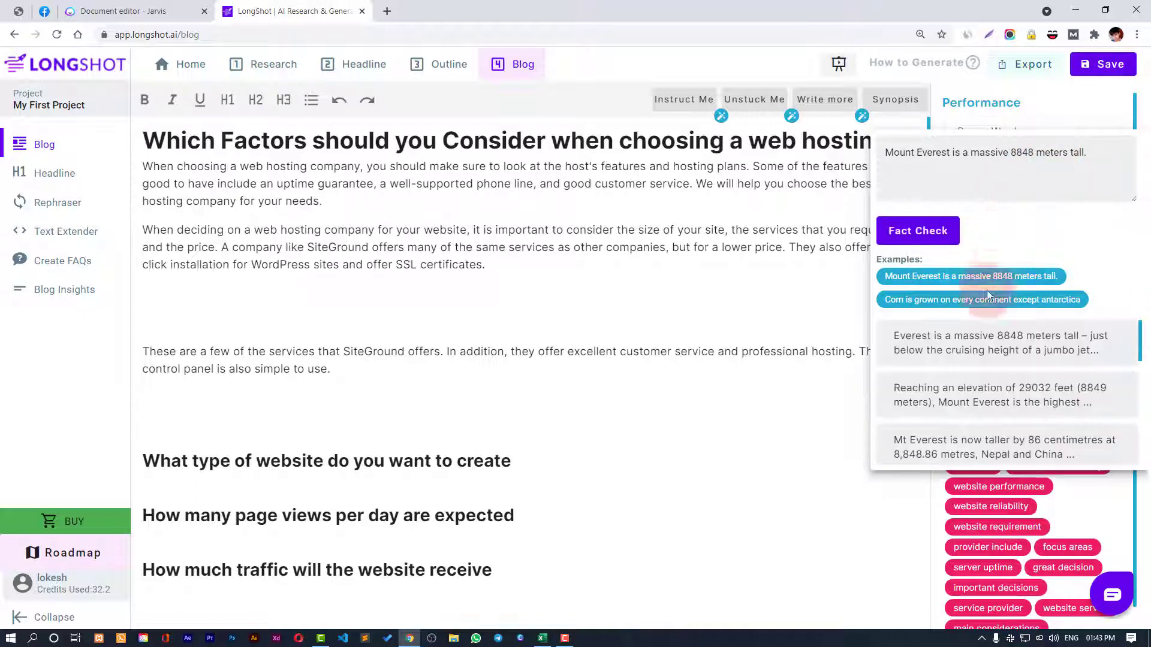
{"action": "scroll", "coordinate": [1002, 358], "scroll_direction": "down", "scroll_amount": 6}
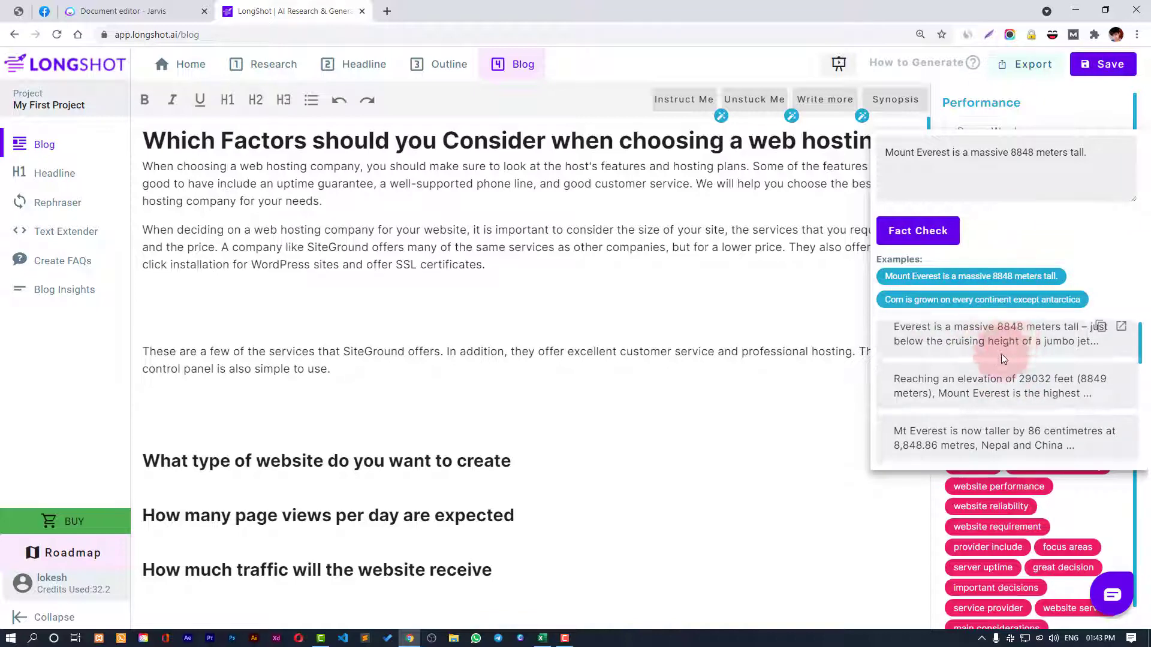
{"action": "scroll", "coordinate": [1022, 417], "scroll_direction": "up", "scroll_amount": 5}
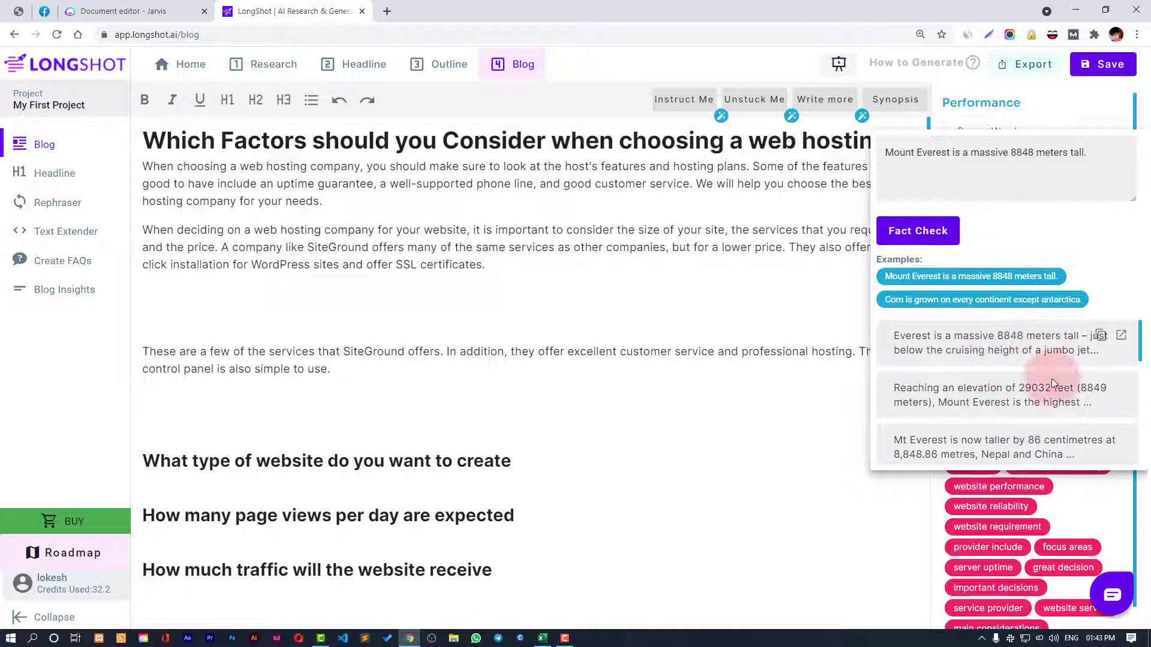
{"action": "scroll", "coordinate": [1141, 376], "scroll_direction": "down", "scroll_amount": 3}
{"action": "left_click_drag", "start_coordinate": [1141, 378], "coordinate": [1138, 342]}
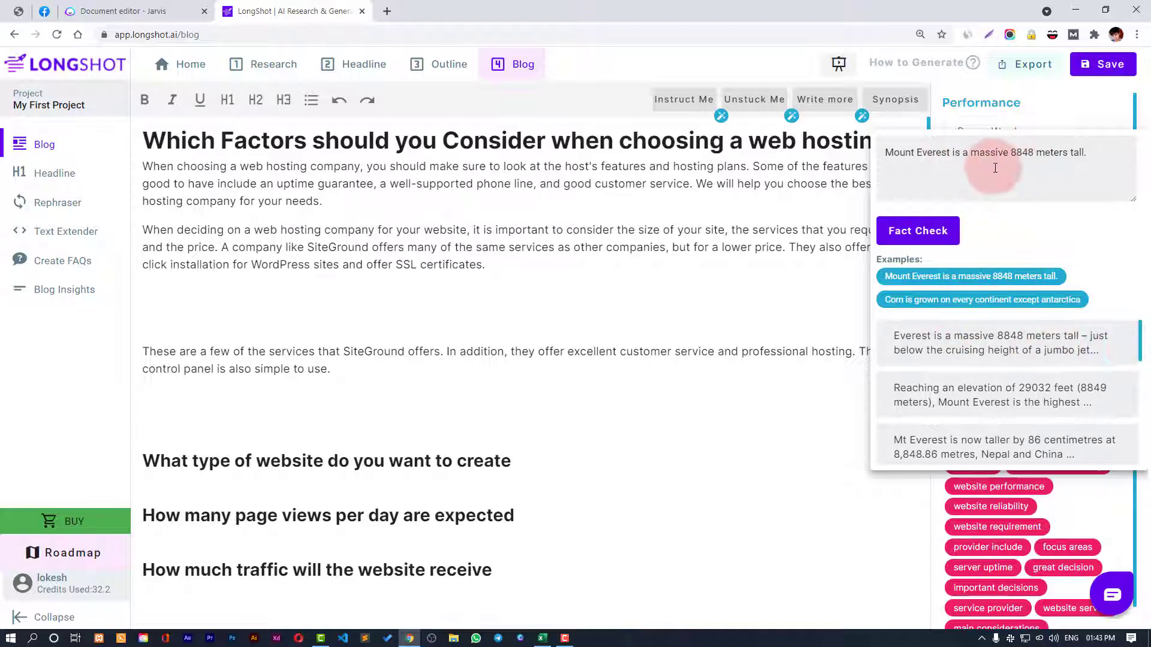
{"action": "left_click", "coordinate": [737, 320]}
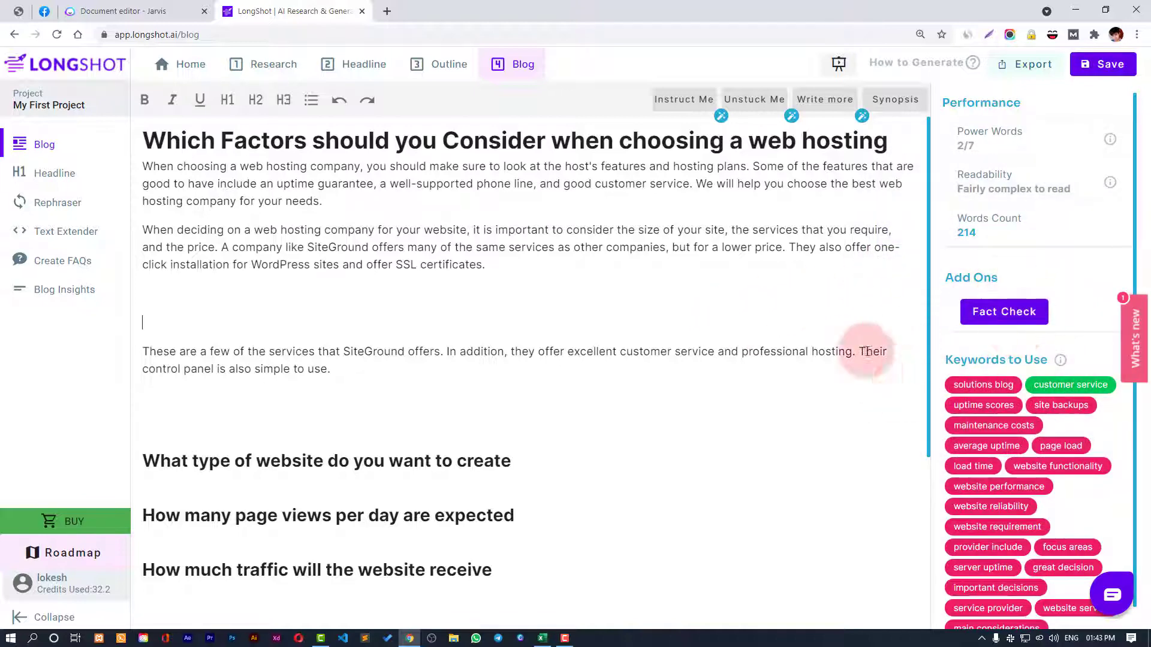
- Remove the blank lines above the paragraph beginning "These are a few of the services that SiteGround offers"
{"action": "left_click", "coordinate": [223, 312]}
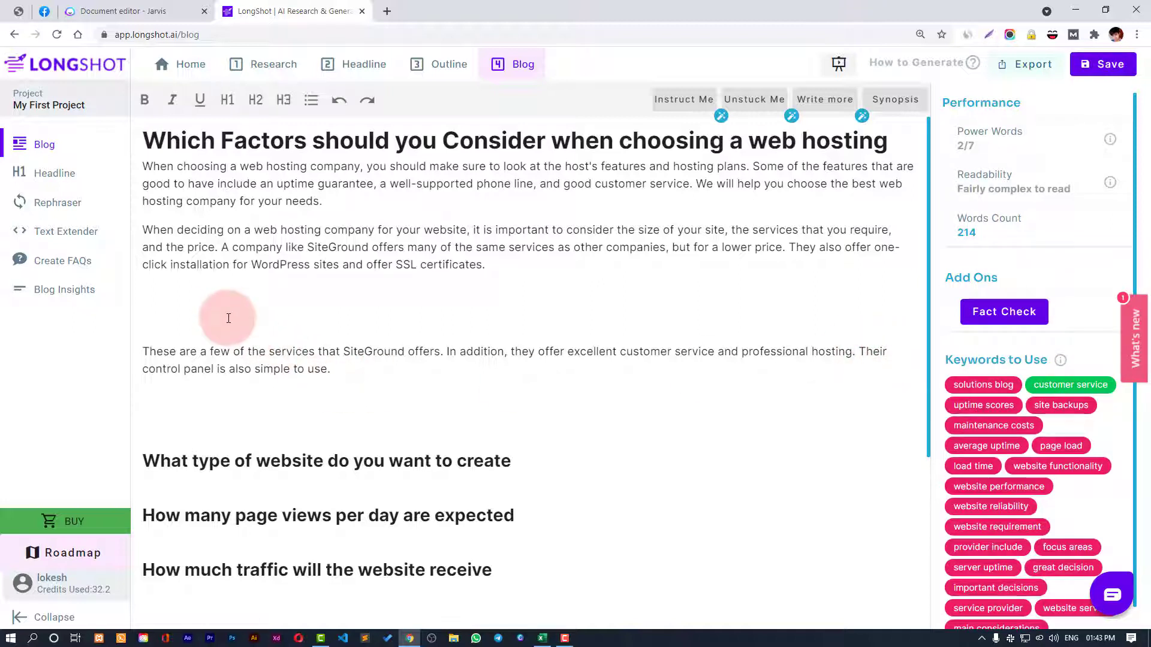
{"action": "key", "text": "BackSpace"}
{"action": "key", "text": "BackSpace"}
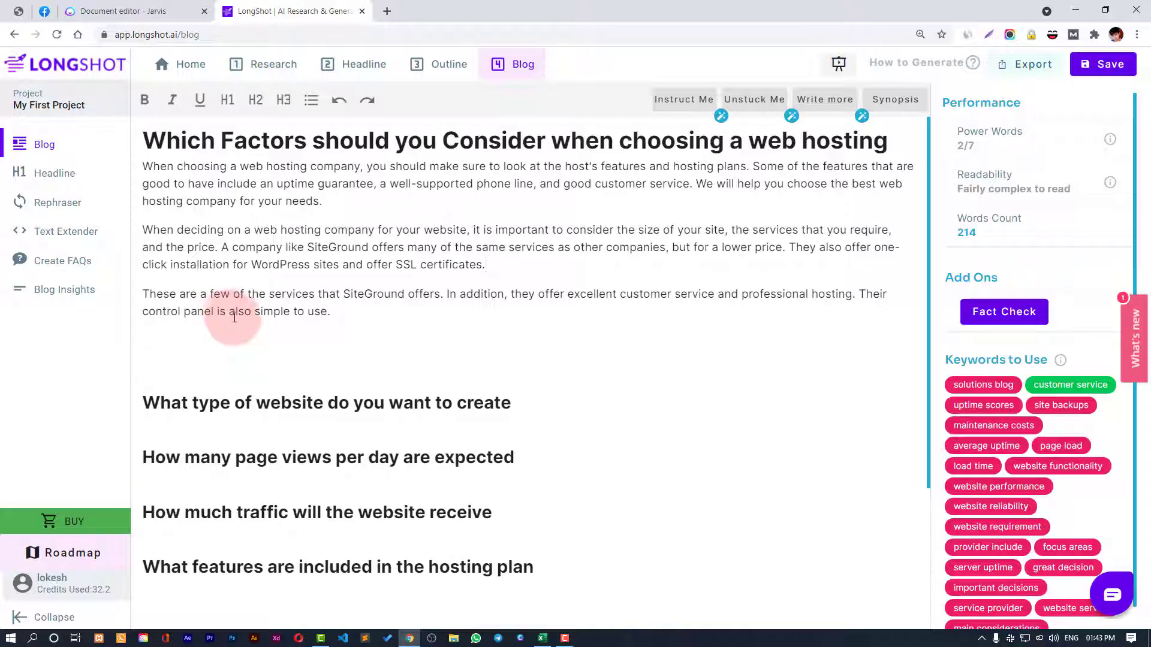
- Generate an intro paragraph for the heading "What type of website do you want to create"
{"action": "scroll", "coordinate": [252, 342], "scroll_direction": "down", "scroll_amount": 1}
{"action": "left_click", "coordinate": [501, 336]}
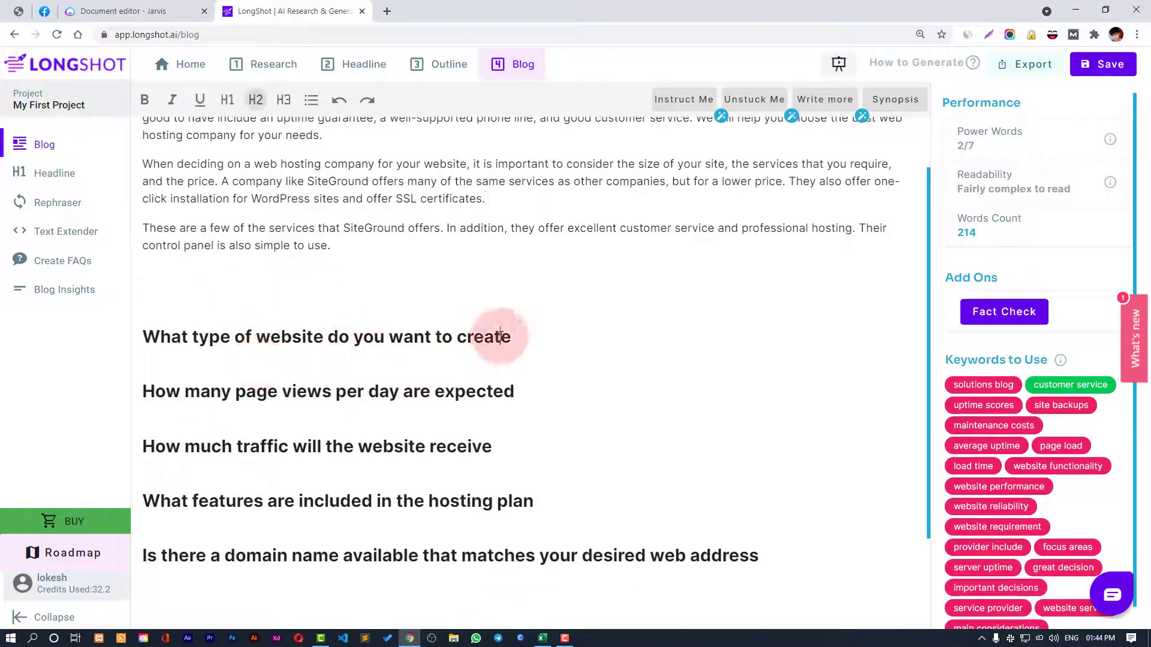
{"action": "left_click_drag", "start_coordinate": [500, 336], "coordinate": [66, 333]}
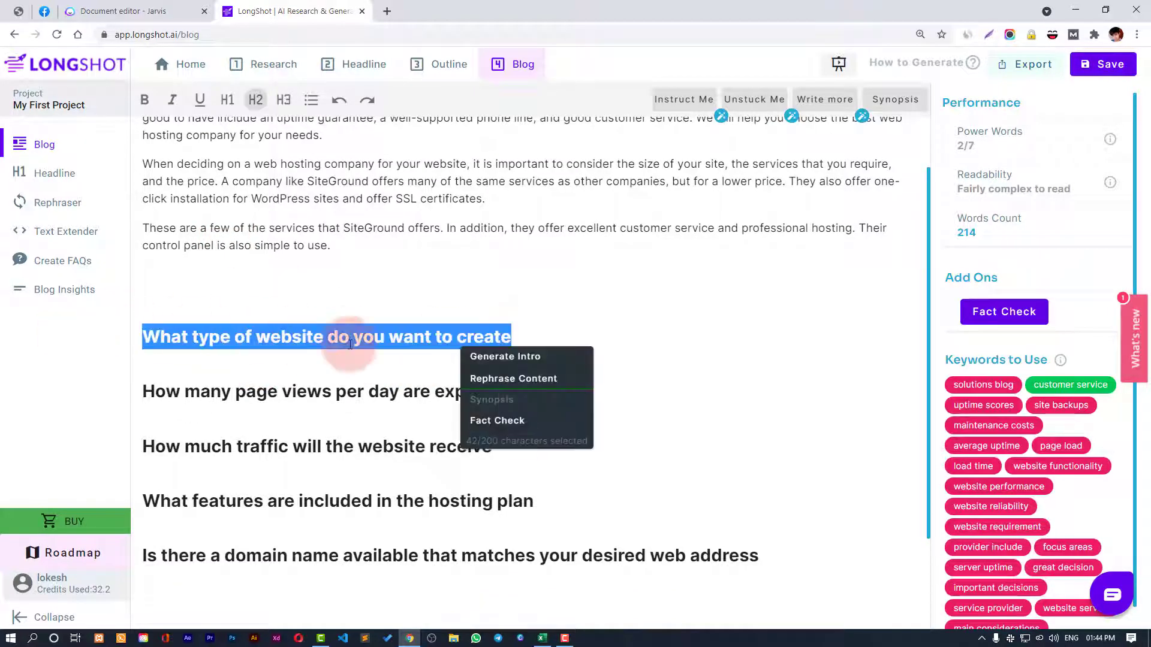
{"action": "left_click", "coordinate": [535, 363]}
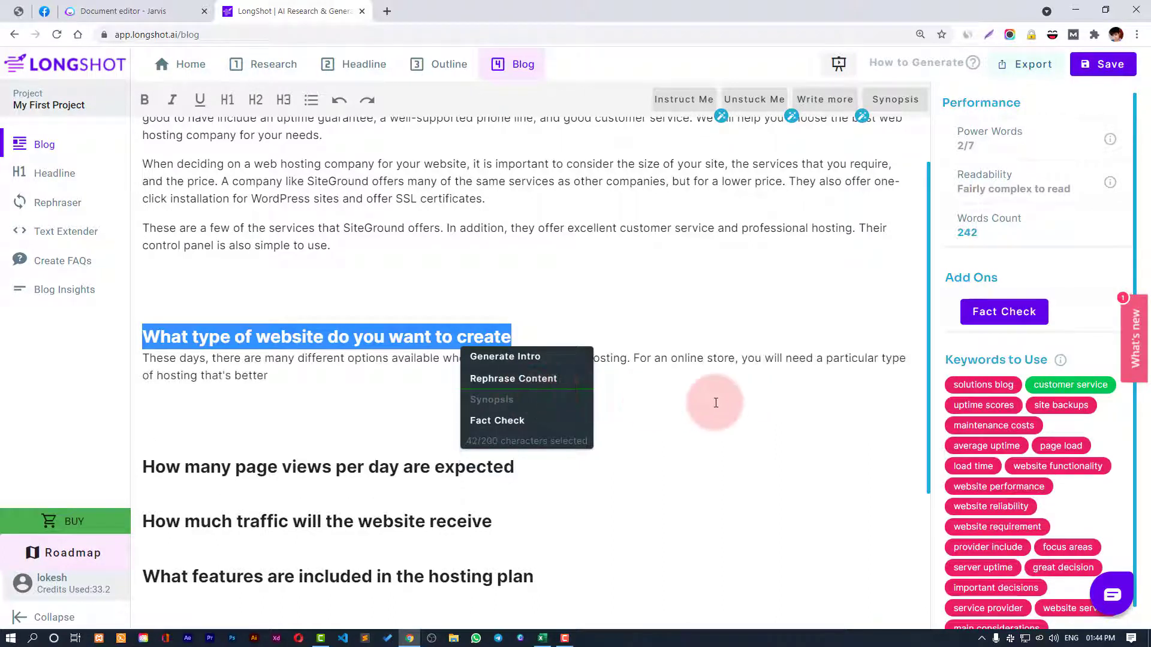
{"action": "left_click", "coordinate": [333, 384]}
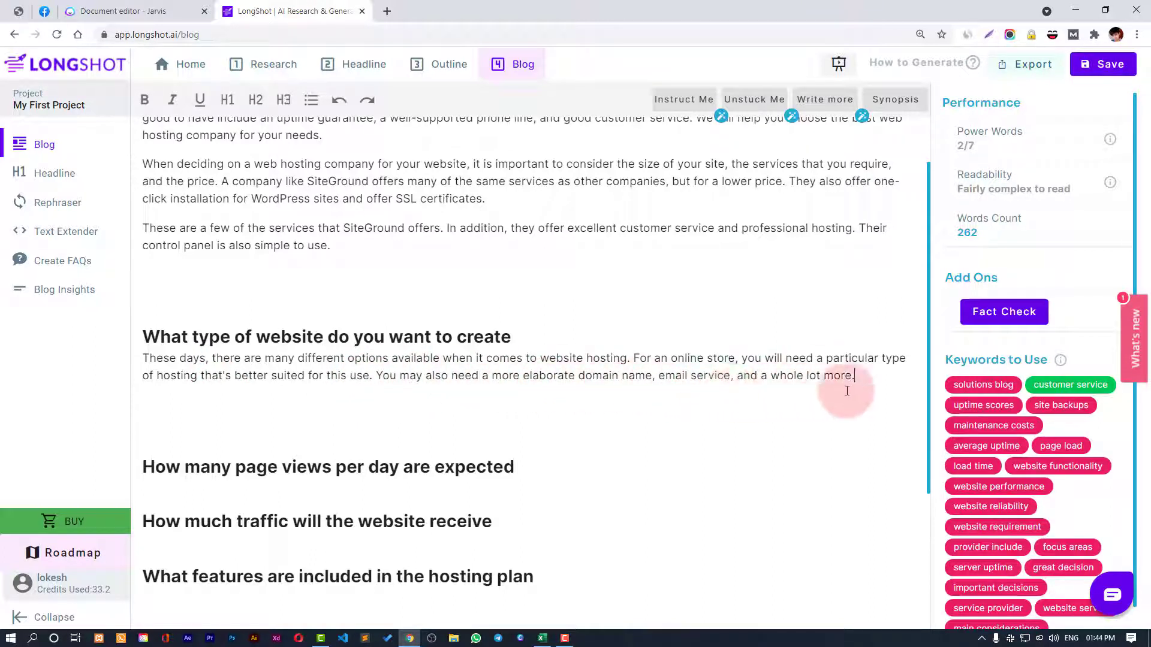
- Examine the heading "What type of website do you want to create" and the paragraph generated under it
{"action": "left_click", "coordinate": [865, 388]}
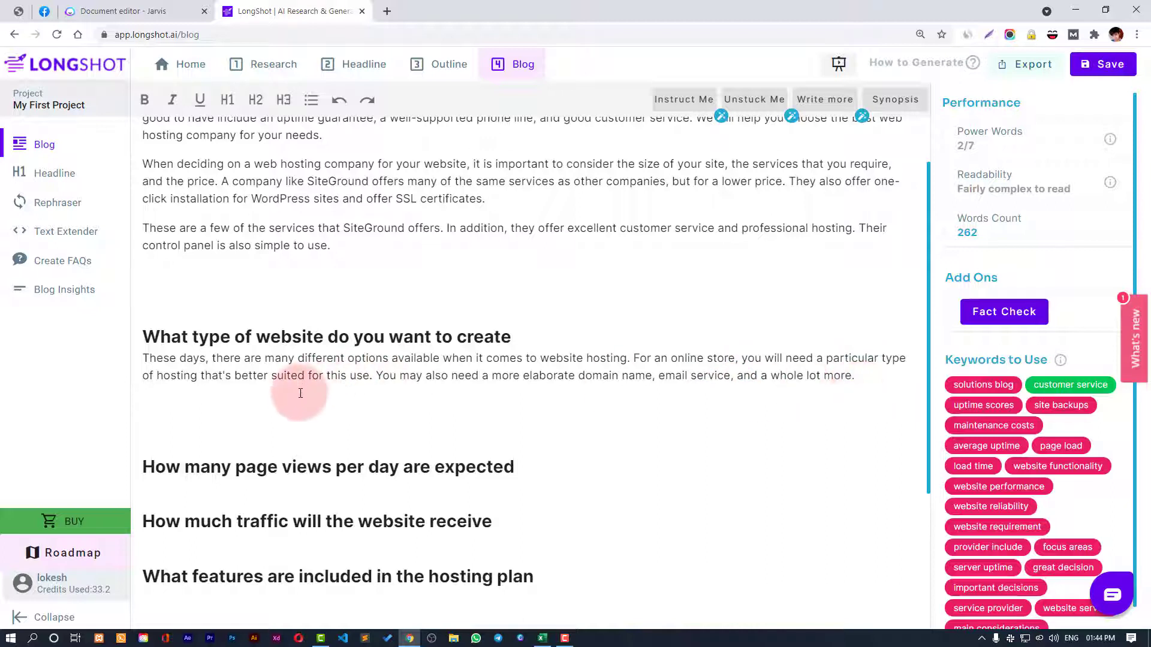
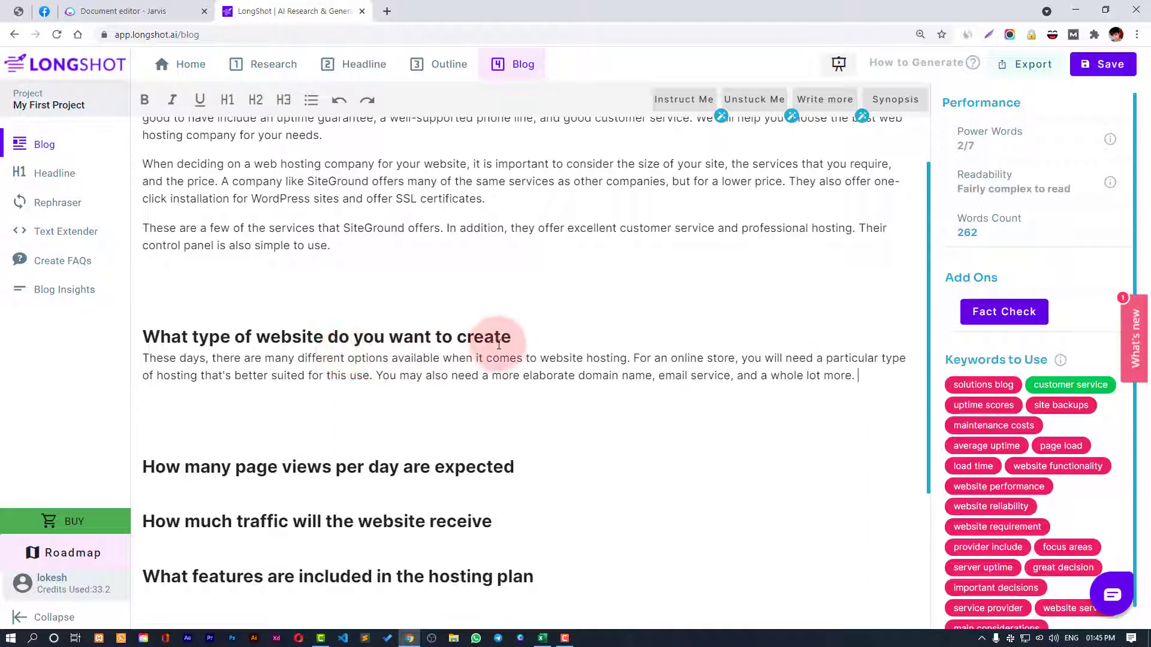
{"action": "left_click_drag", "start_coordinate": [514, 336], "coordinate": [138, 335]}
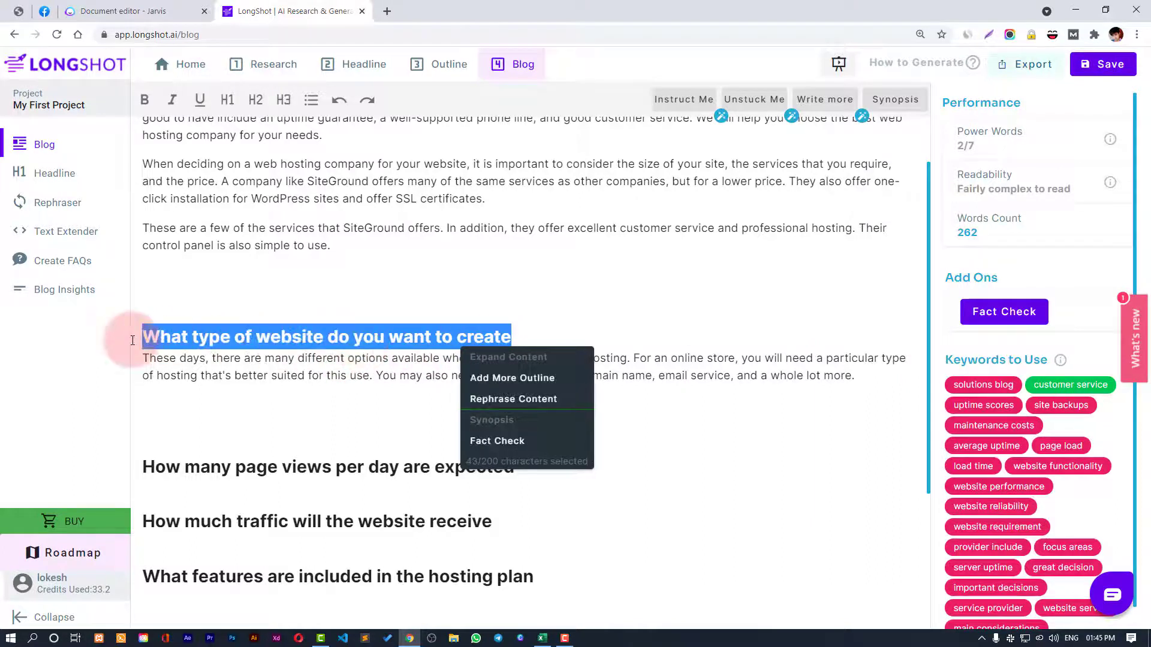
{"action": "left_click", "coordinate": [603, 322]}
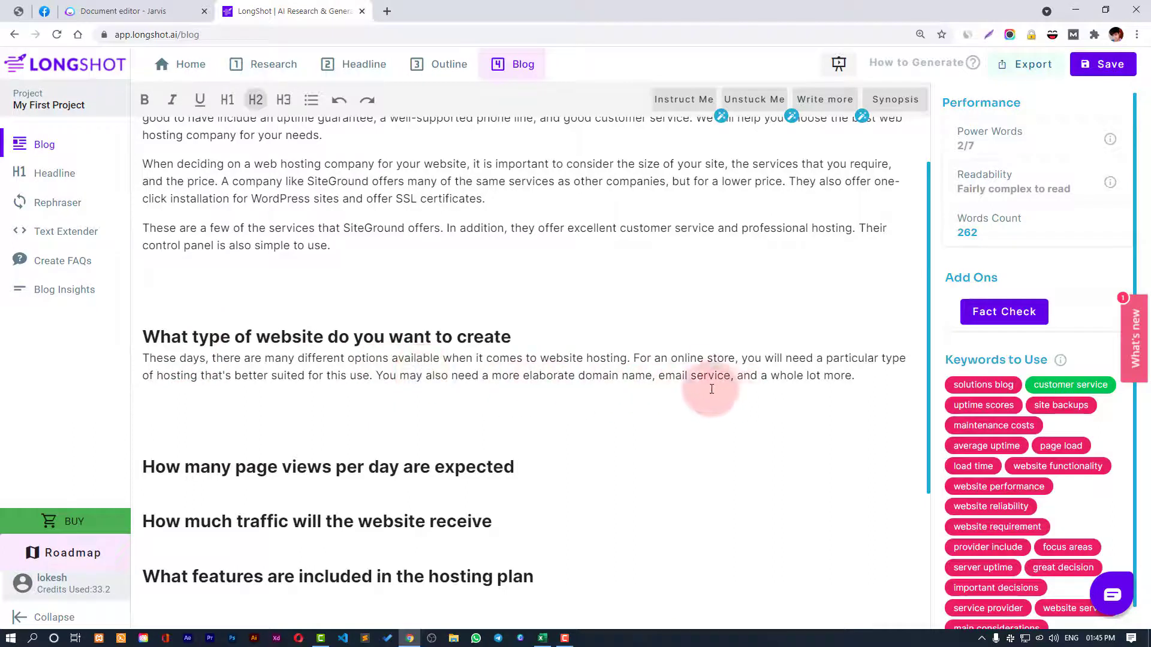
{"action": "left_click_drag", "start_coordinate": [874, 380], "coordinate": [125, 358]}
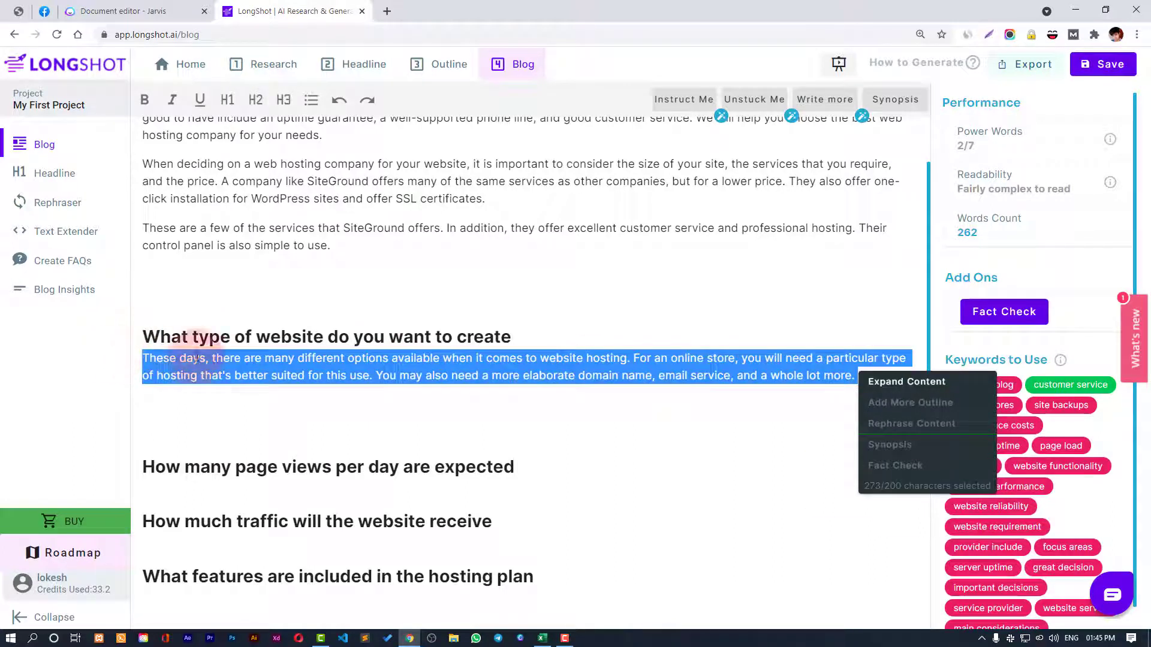
{"action": "left_click", "coordinate": [724, 408]}
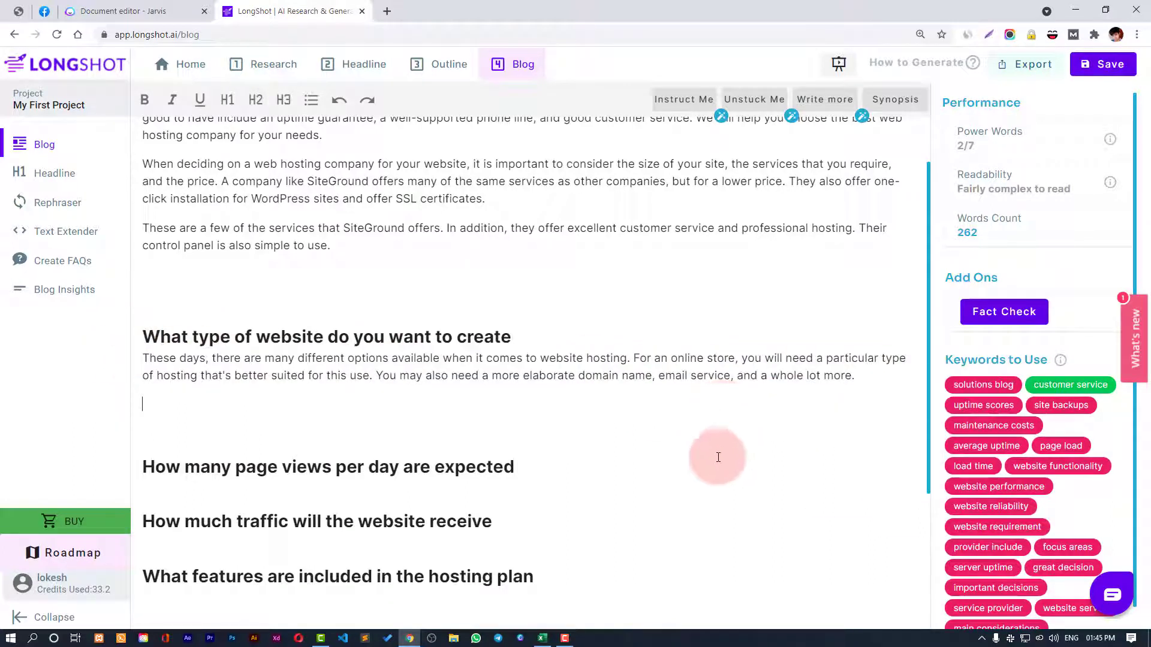
- Generate an intro paragraph for the heading "How many page views per day are expected"
{"action": "scroll", "coordinate": [718, 458], "scroll_direction": "down", "scroll_amount": 1}
{"action": "left_click_drag", "start_coordinate": [544, 401], "coordinate": [144, 401]}
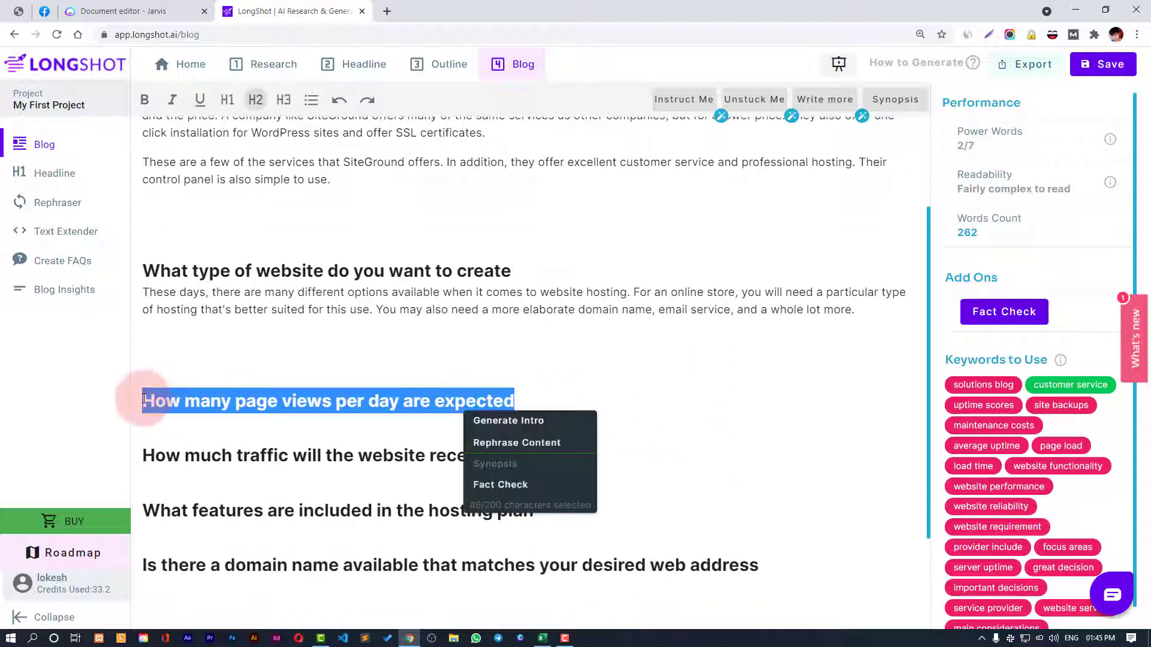
{"action": "left_click", "coordinate": [470, 423]}
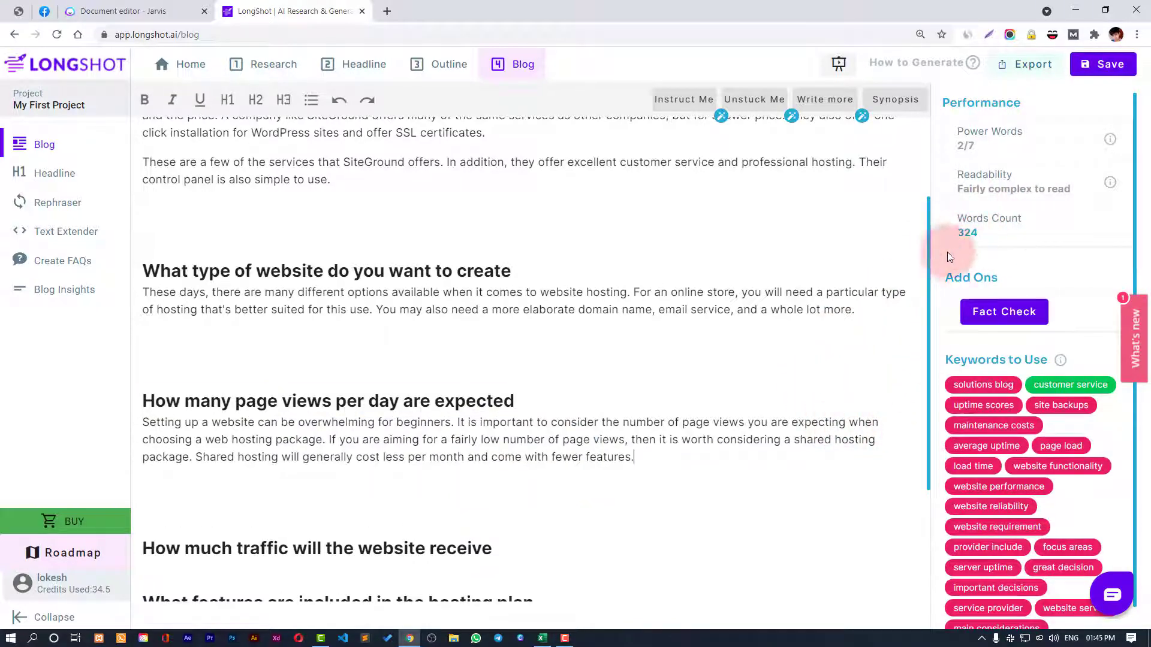
- Generate an intro paragraph for the heading "How much traffic will the website receive"
{"action": "scroll", "coordinate": [415, 488], "scroll_direction": "down", "scroll_amount": 3}
{"action": "left_click_drag", "start_coordinate": [488, 364], "coordinate": [102, 367]}
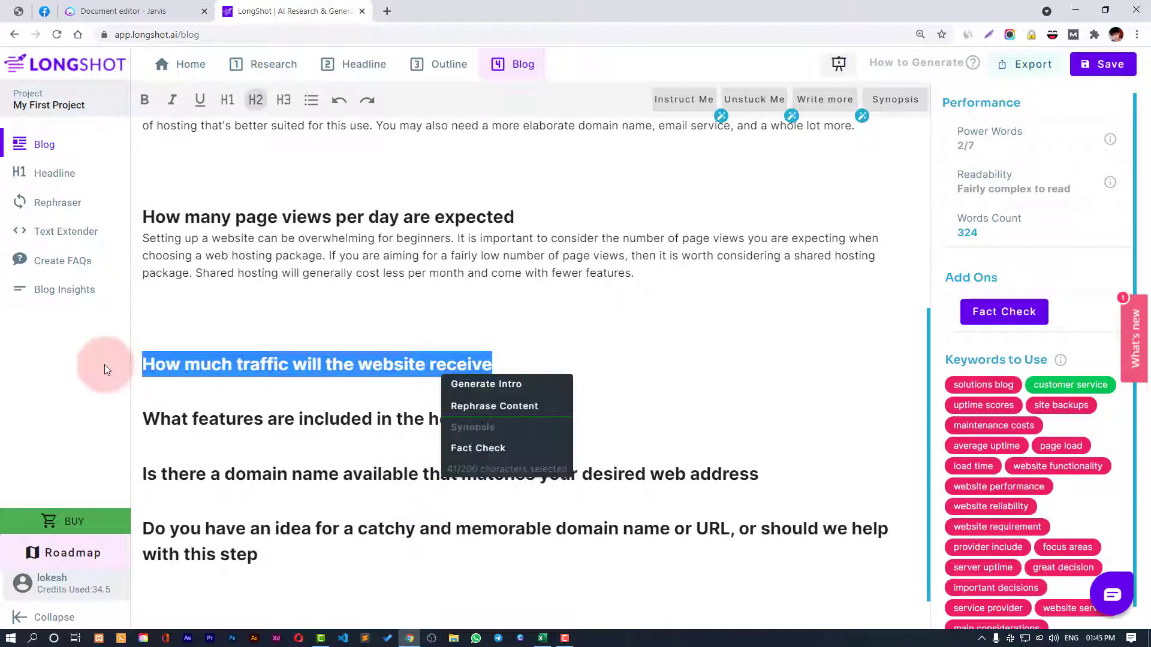
{"action": "left_click", "coordinate": [562, 387]}
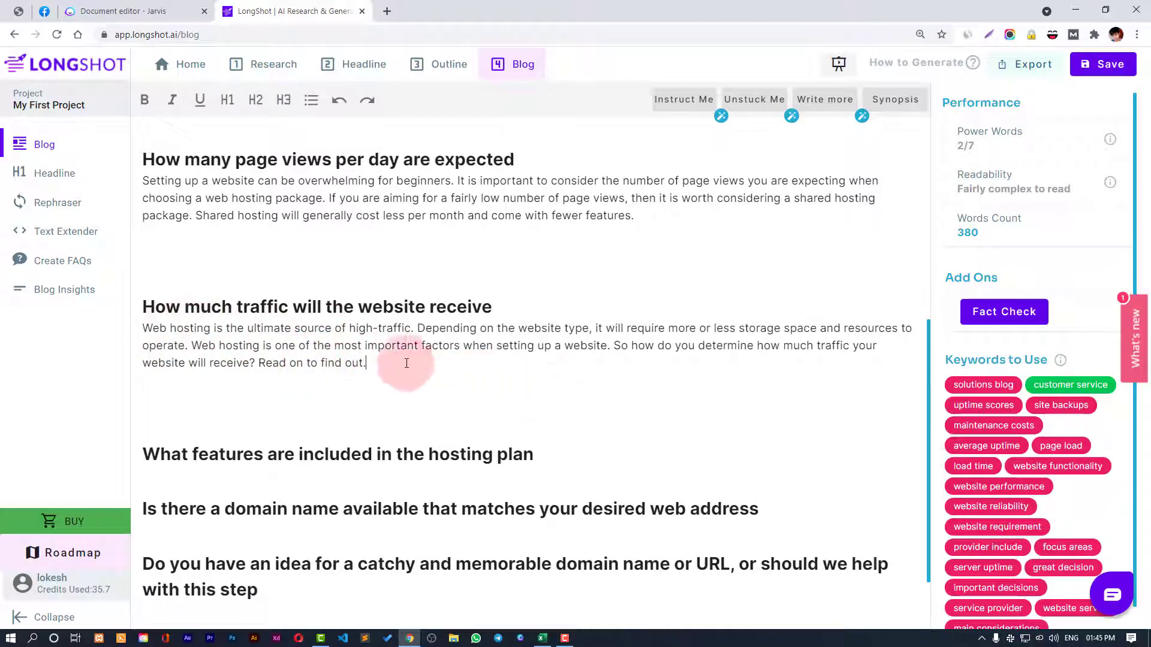
- Compare the "How much traffic will the website receive" section in the LongShot article with the same section in the Jarvis document
{"action": "scroll", "coordinate": [413, 389], "scroll_direction": "down", "scroll_amount": 1}
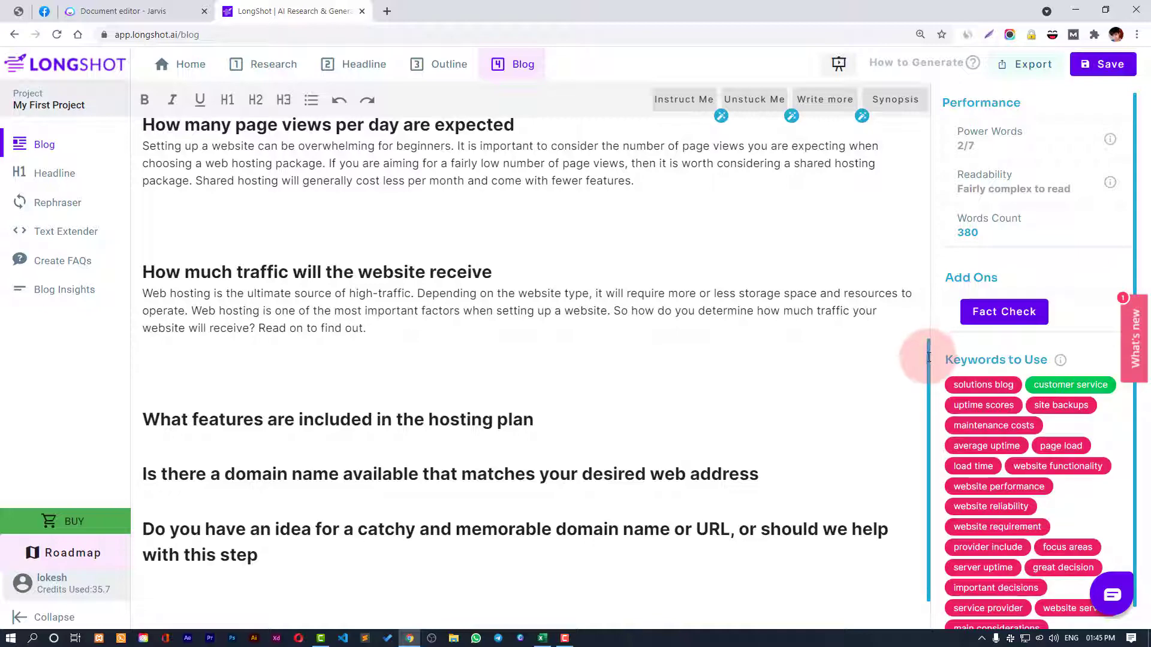
{"action": "left_click_drag", "start_coordinate": [928, 357], "coordinate": [930, 391]}
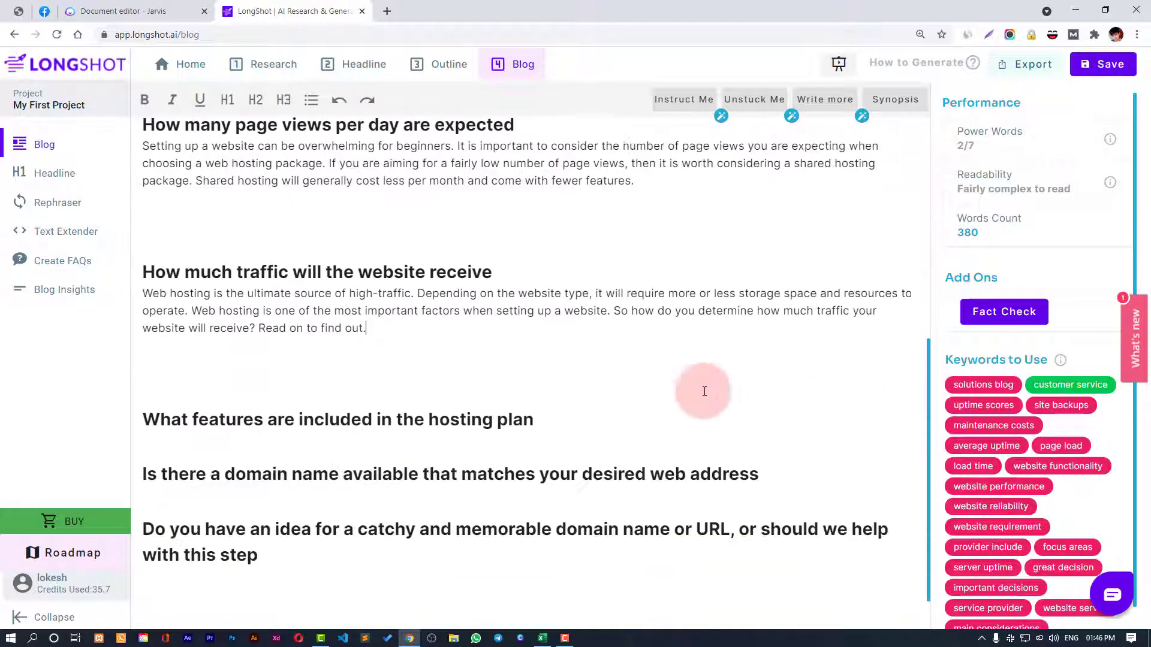
{"action": "left_click", "coordinate": [109, 11]}
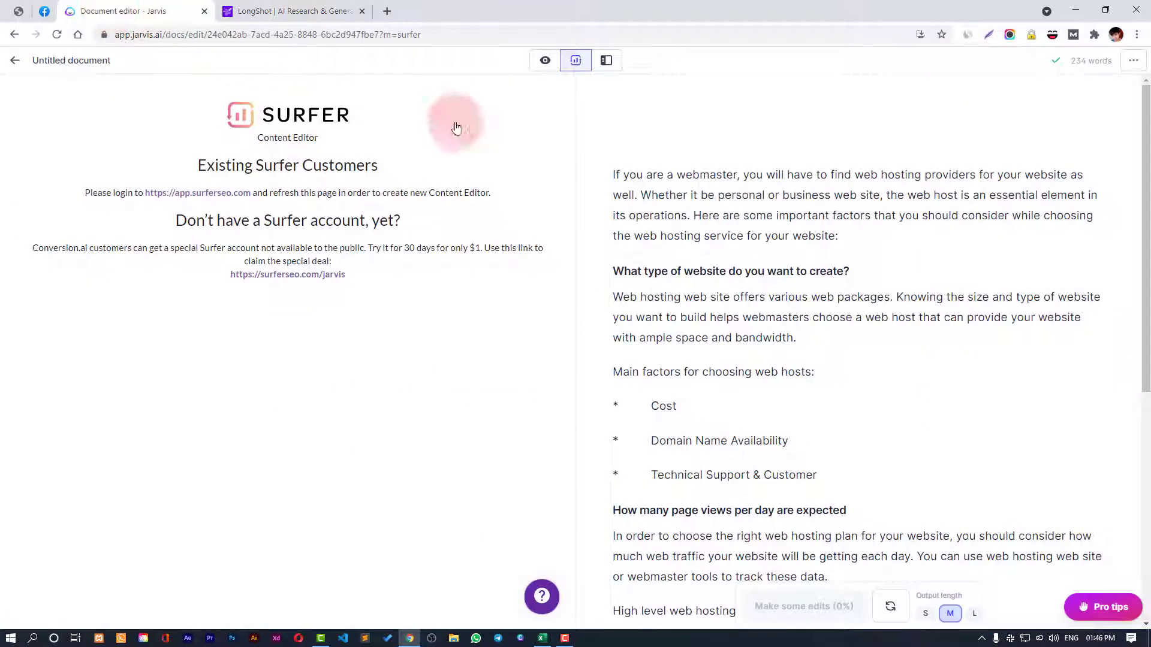
{"action": "scroll", "coordinate": [753, 284], "scroll_direction": "down", "scroll_amount": 5}
{"action": "left_click", "coordinate": [294, 11]}
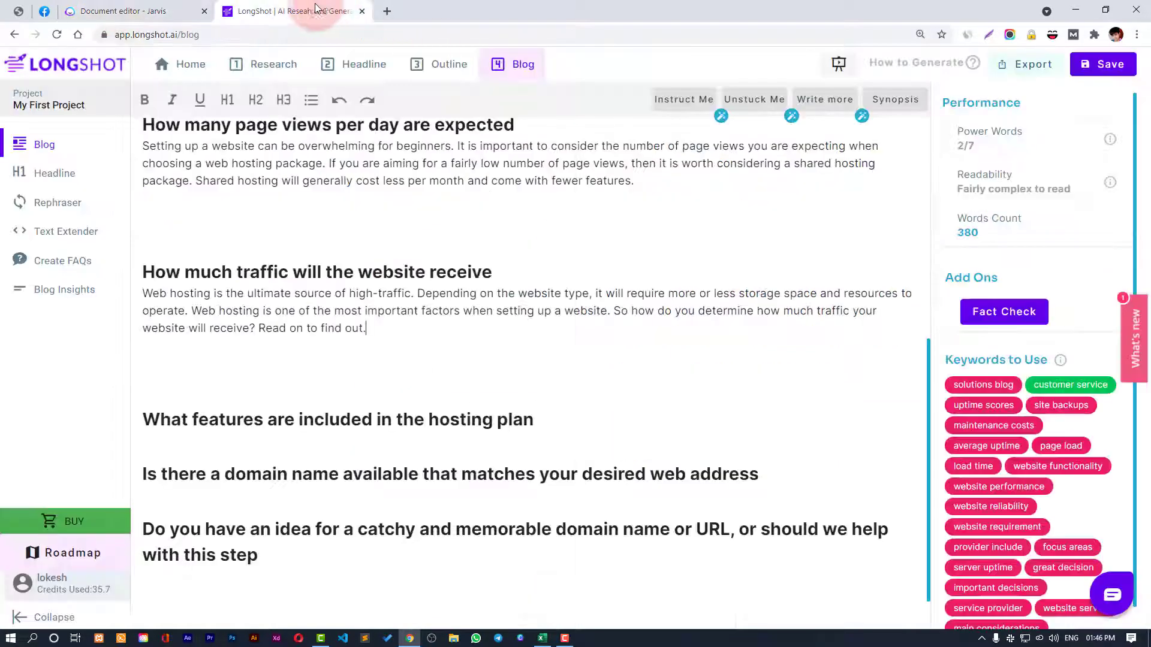
{"action": "left_click", "coordinate": [143, 6]}
{"action": "left_click_drag", "start_coordinate": [834, 373], "coordinate": [605, 362]}
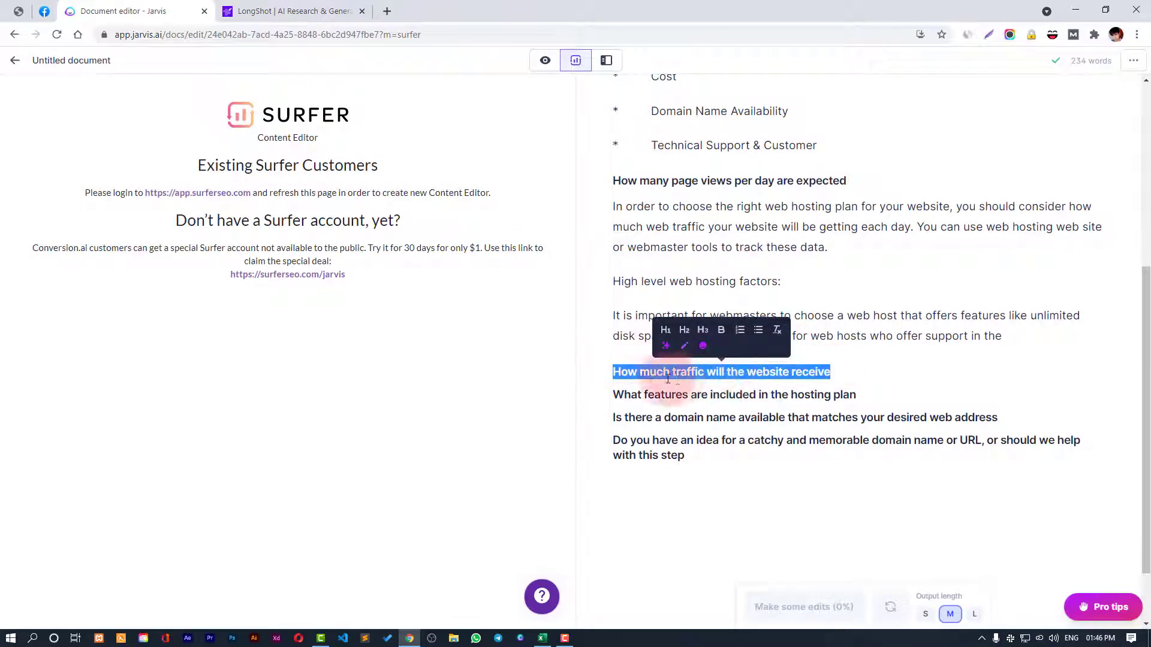
{"action": "left_click", "coordinate": [329, 12]}
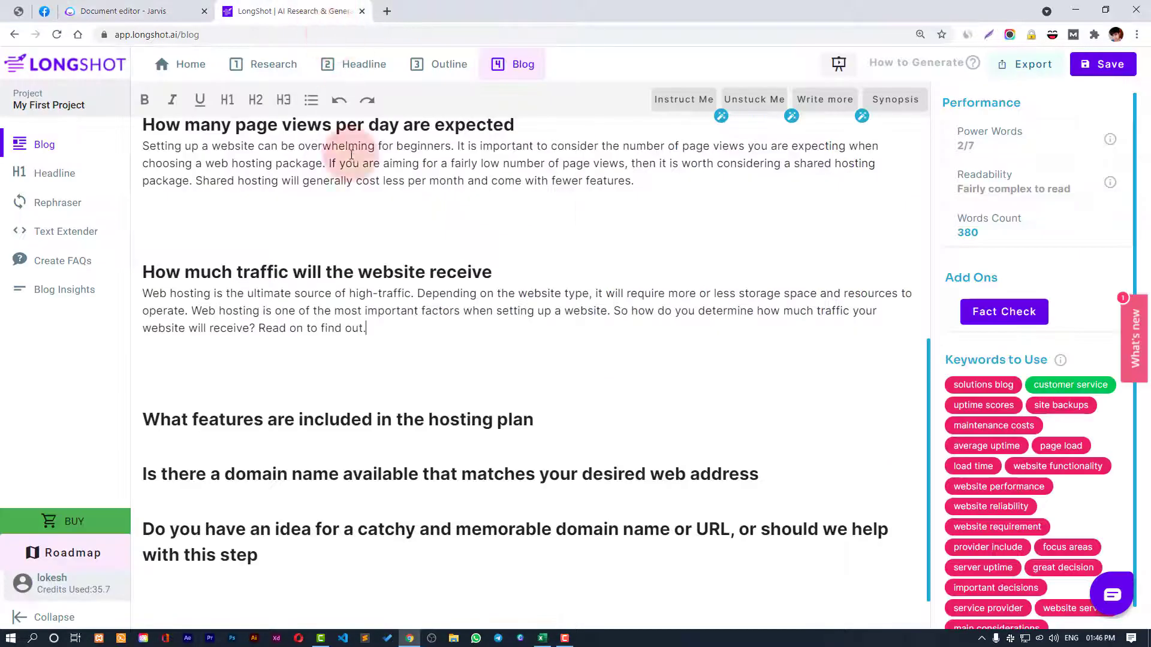
{"action": "left_click_drag", "start_coordinate": [499, 264], "coordinate": [27, 255]}
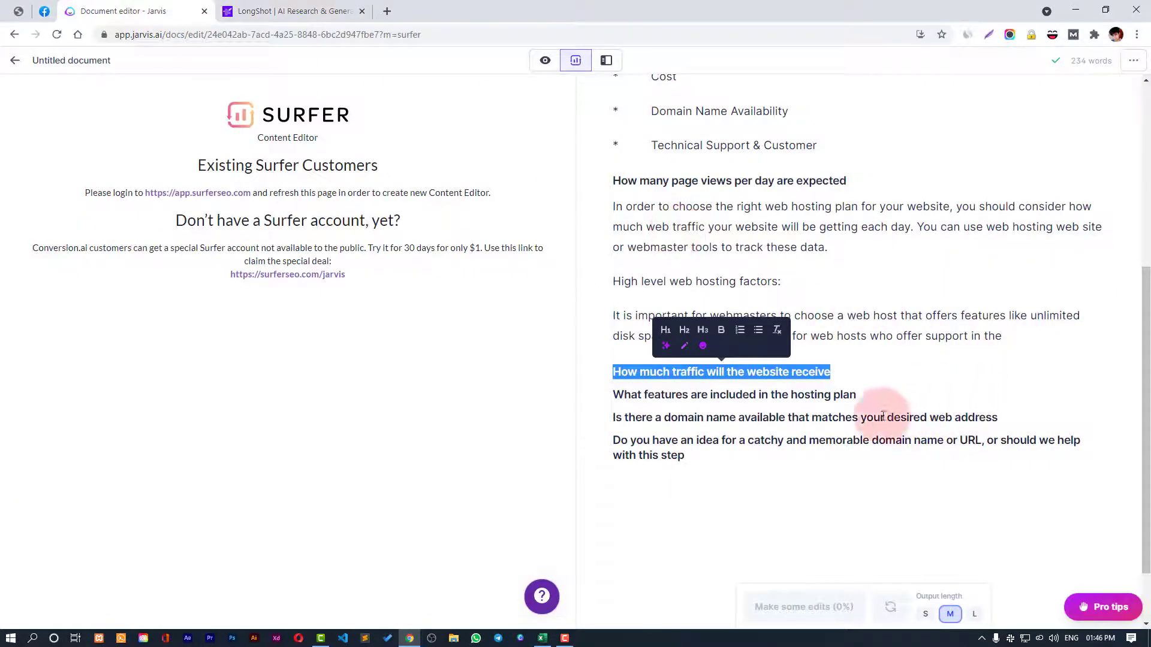
{"action": "left_click", "coordinate": [836, 371]}
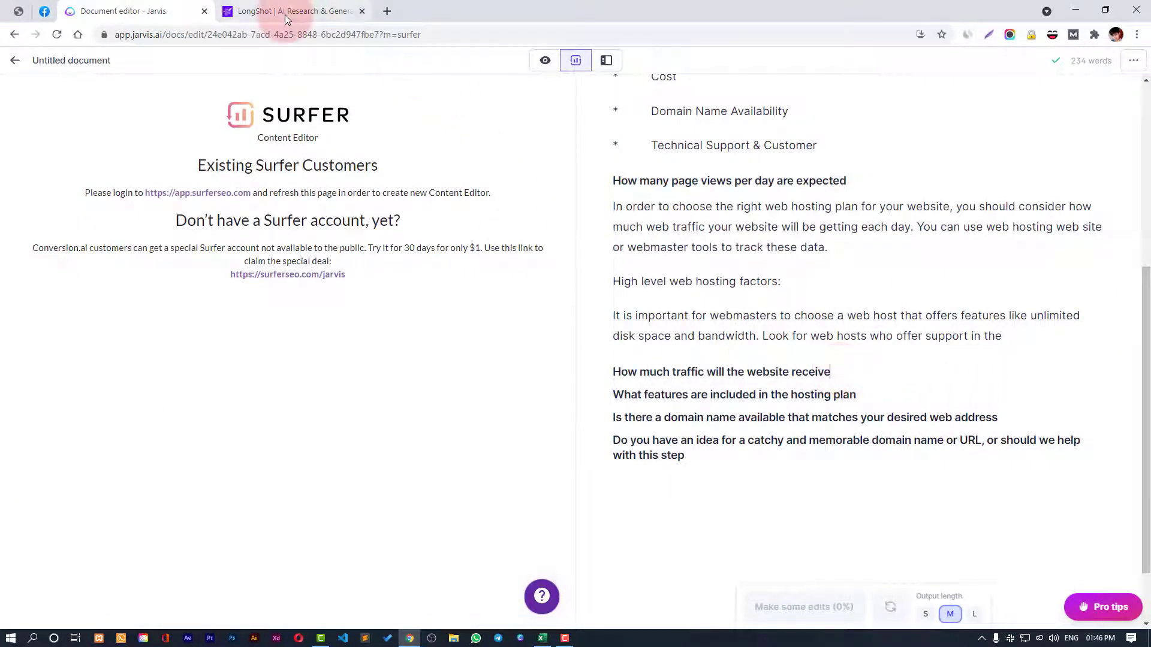
{"action": "left_click", "coordinate": [324, 12]}
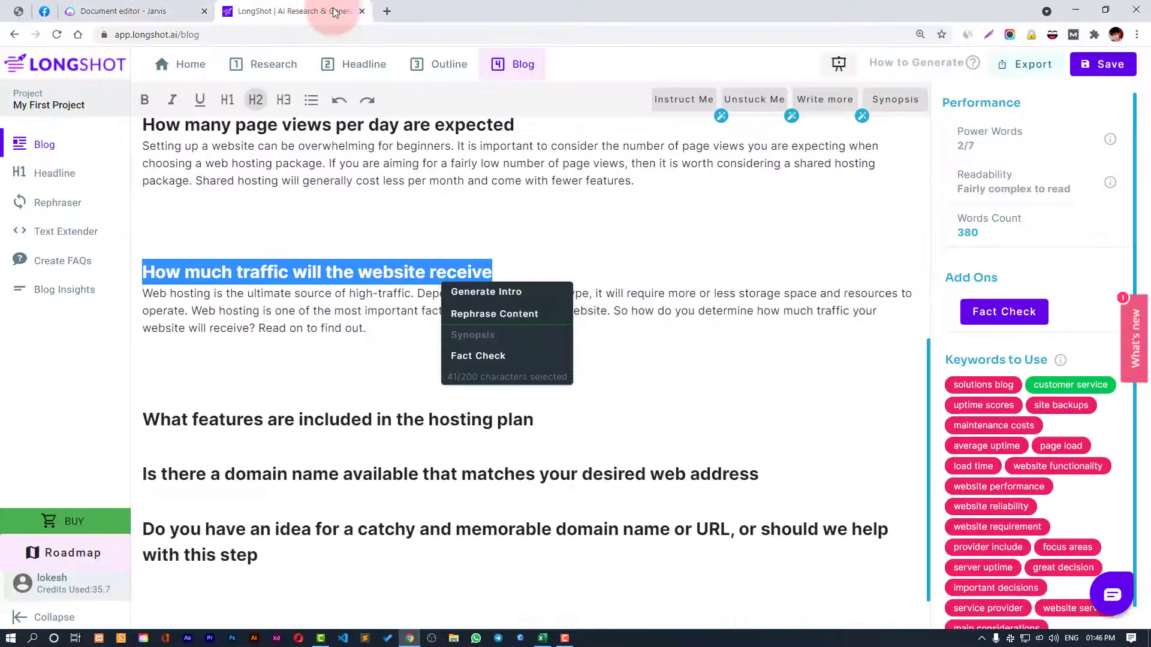
{"action": "left_click", "coordinate": [538, 258]}
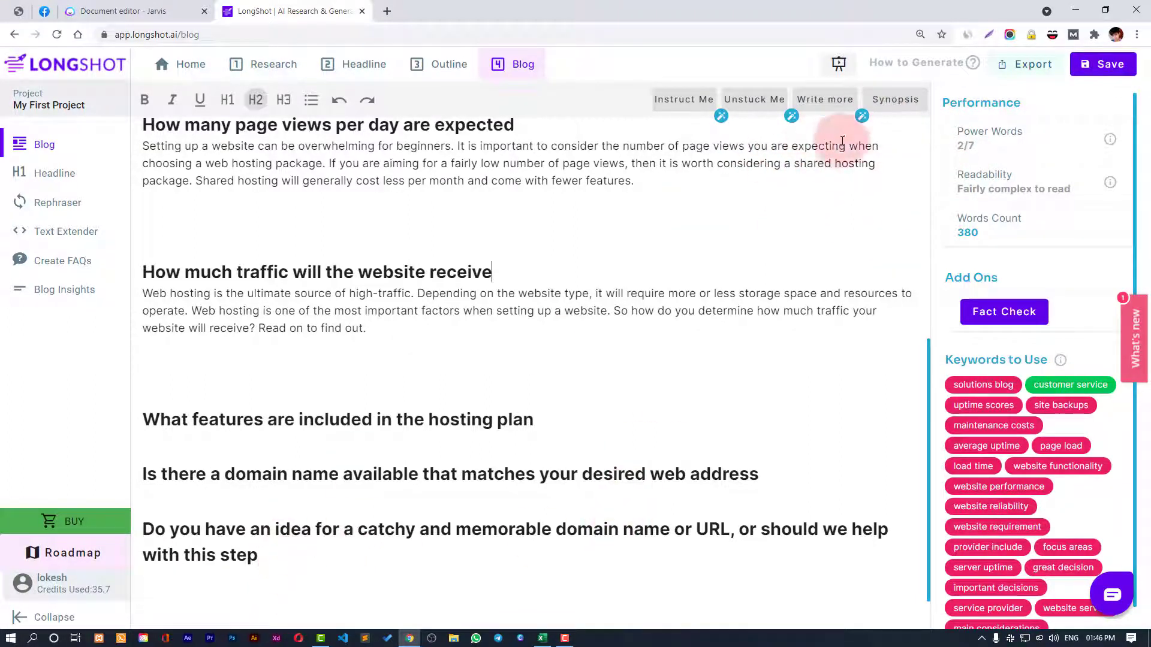
- Generate a synopsis at the end of the LongShot article and check its paragraph
{"action": "left_click", "coordinate": [894, 101]}
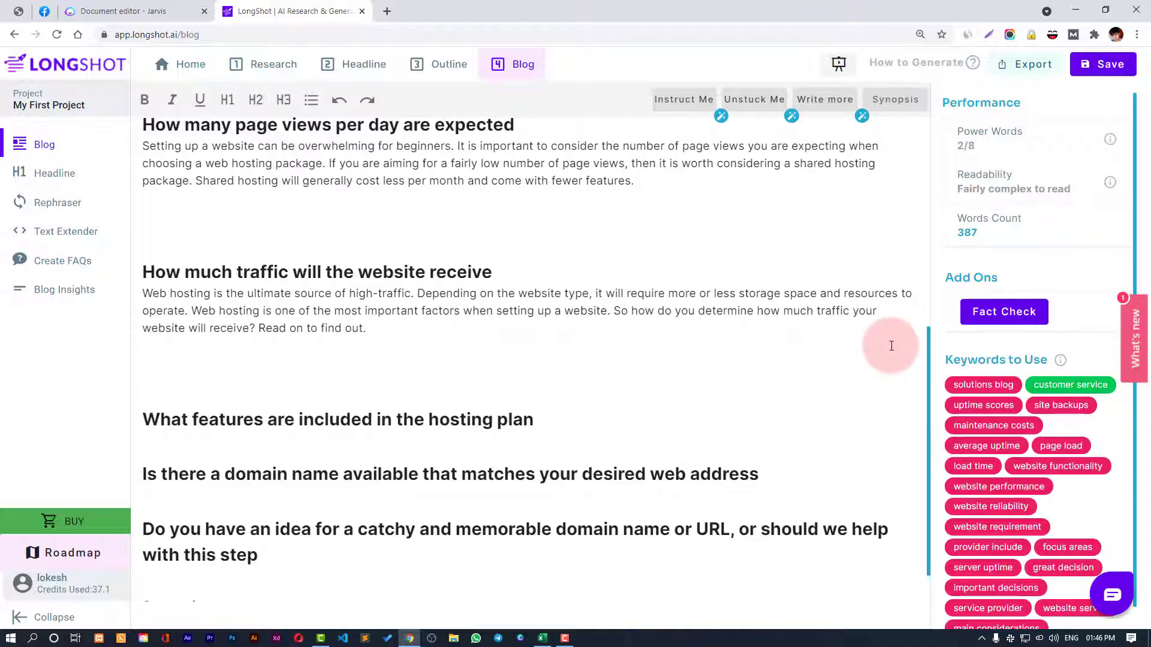
{"action": "scroll", "coordinate": [892, 345], "scroll_direction": "down", "scroll_amount": 2}
{"action": "scroll", "coordinate": [778, 255], "scroll_direction": "up", "scroll_amount": 1}
{"action": "scroll", "coordinate": [627, 406], "scroll_direction": "down", "scroll_amount": 1}
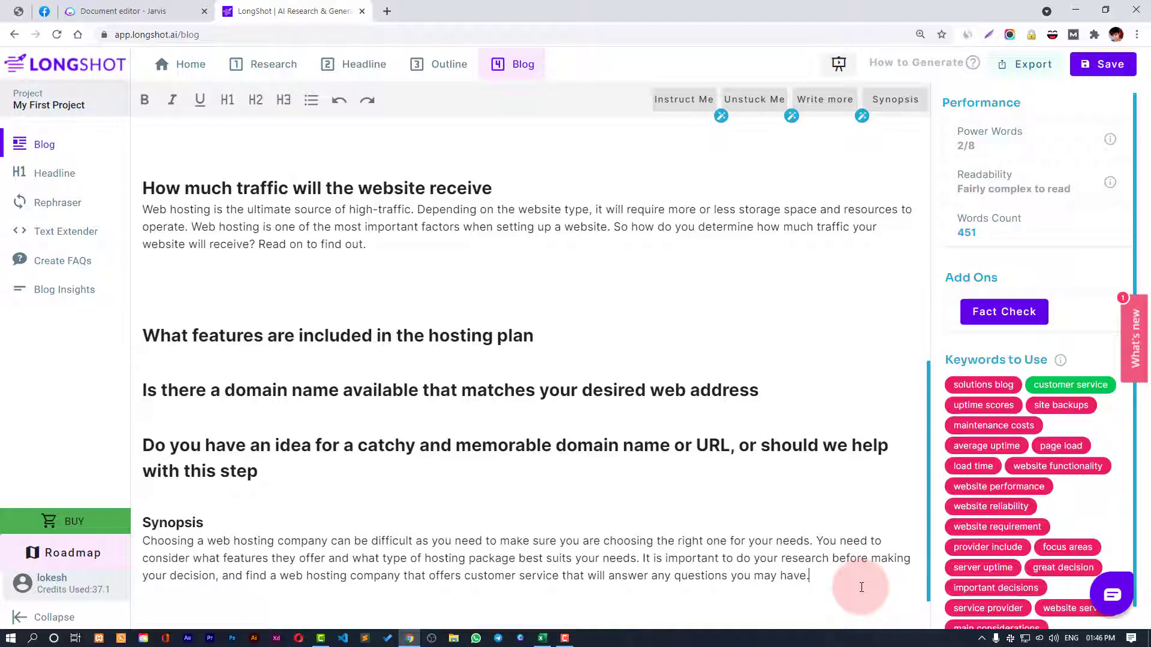
{"action": "left_click_drag", "start_coordinate": [862, 587], "coordinate": [247, 530]}
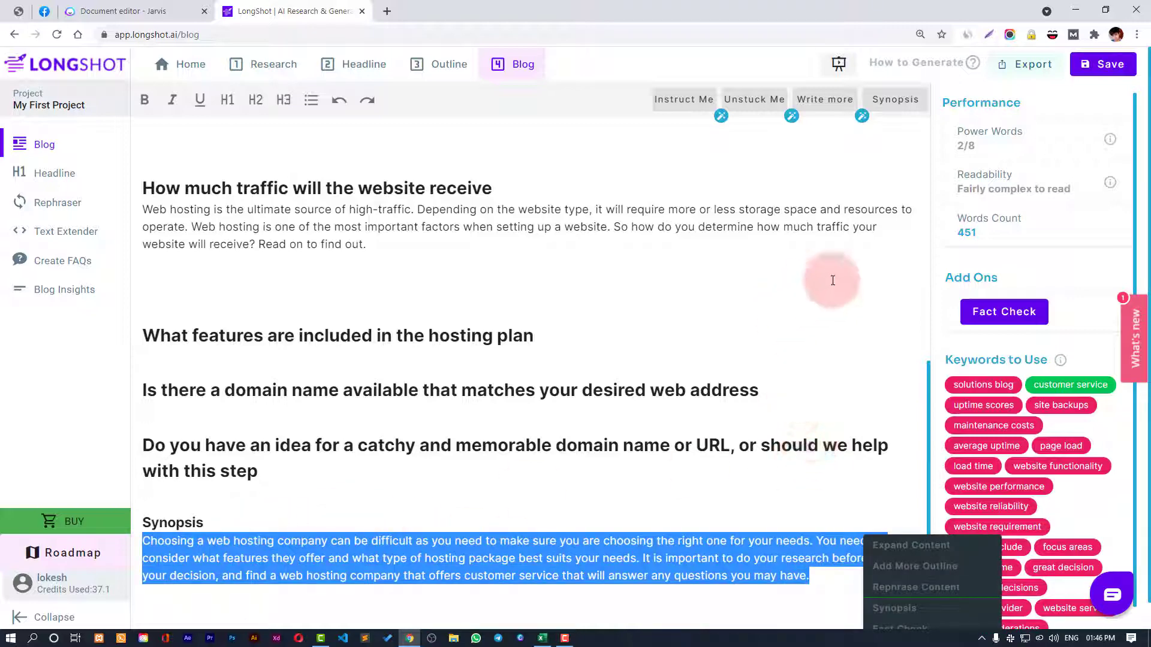
{"action": "left_click", "coordinate": [573, 321]}
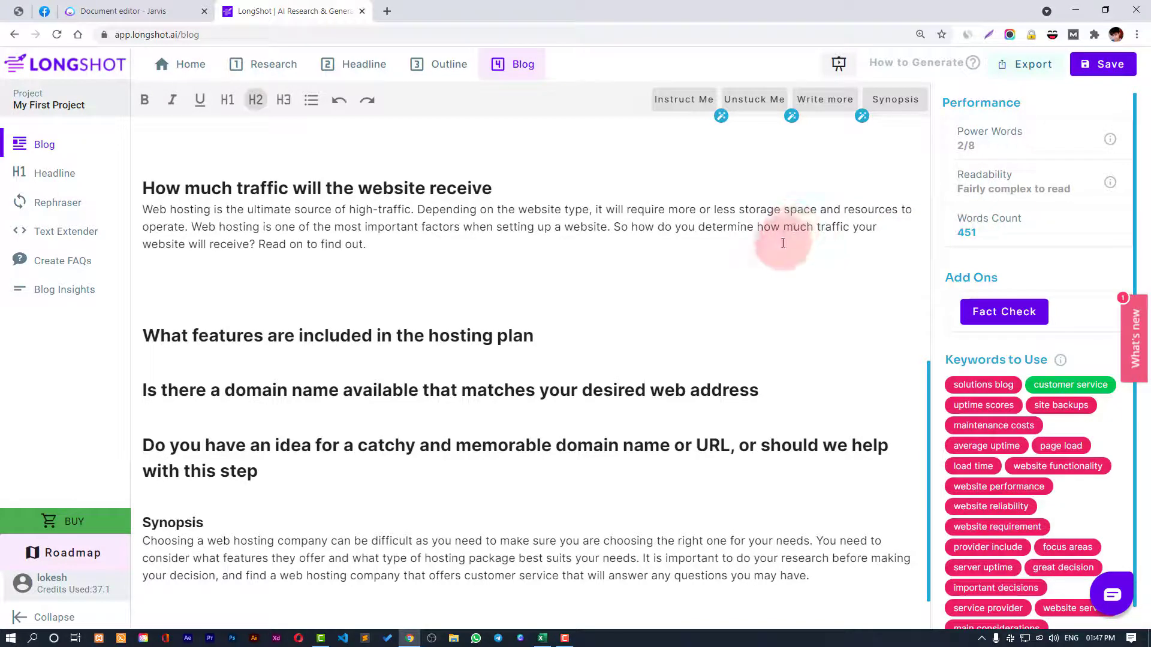
- Review the article back up to its title and open LongShot's pricing plans
{"action": "scroll", "coordinate": [538, 354], "scroll_direction": "up", "scroll_amount": 6}
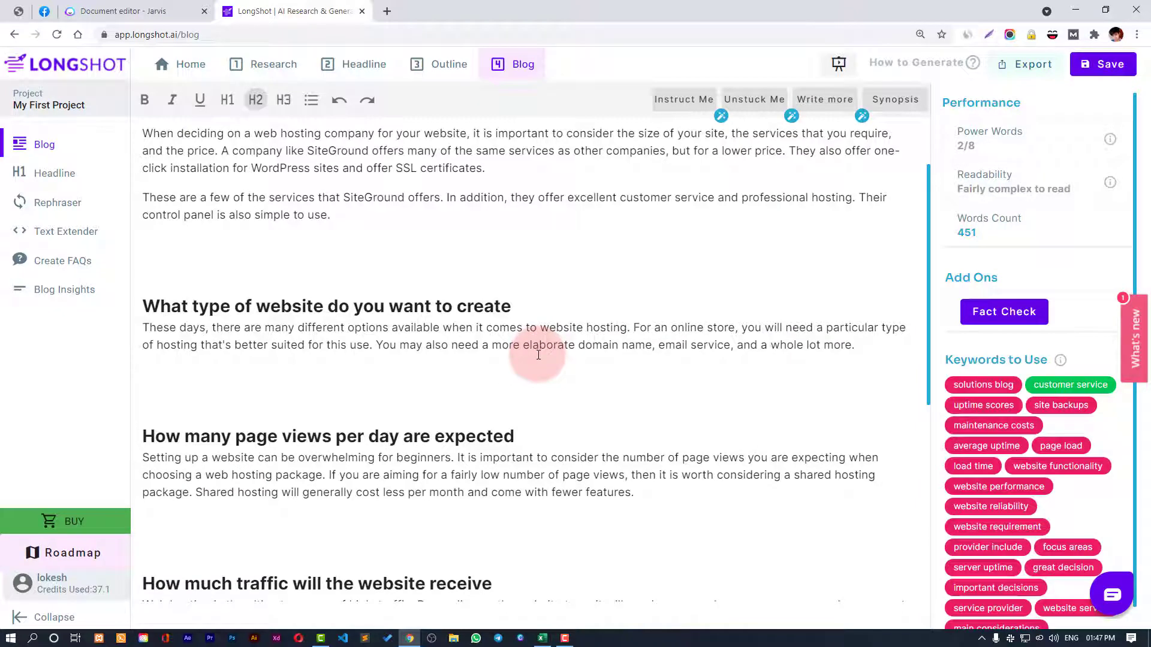
{"action": "scroll", "coordinate": [755, 444], "scroll_direction": "up", "scroll_amount": 2}
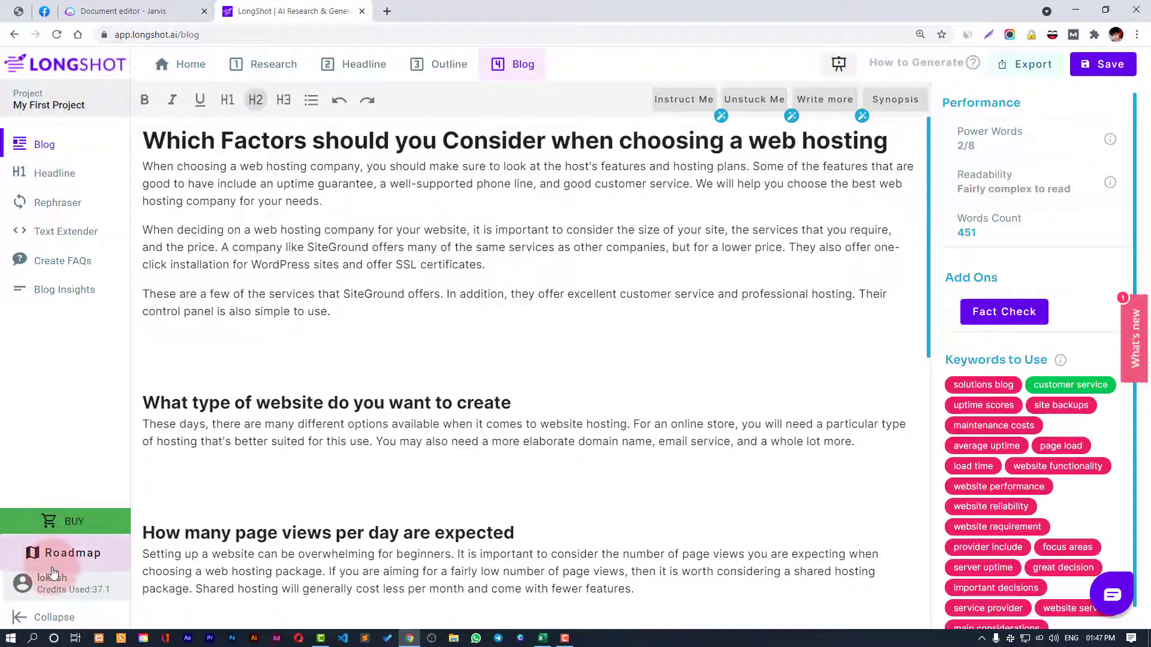
{"action": "left_click", "coordinate": [60, 522]}
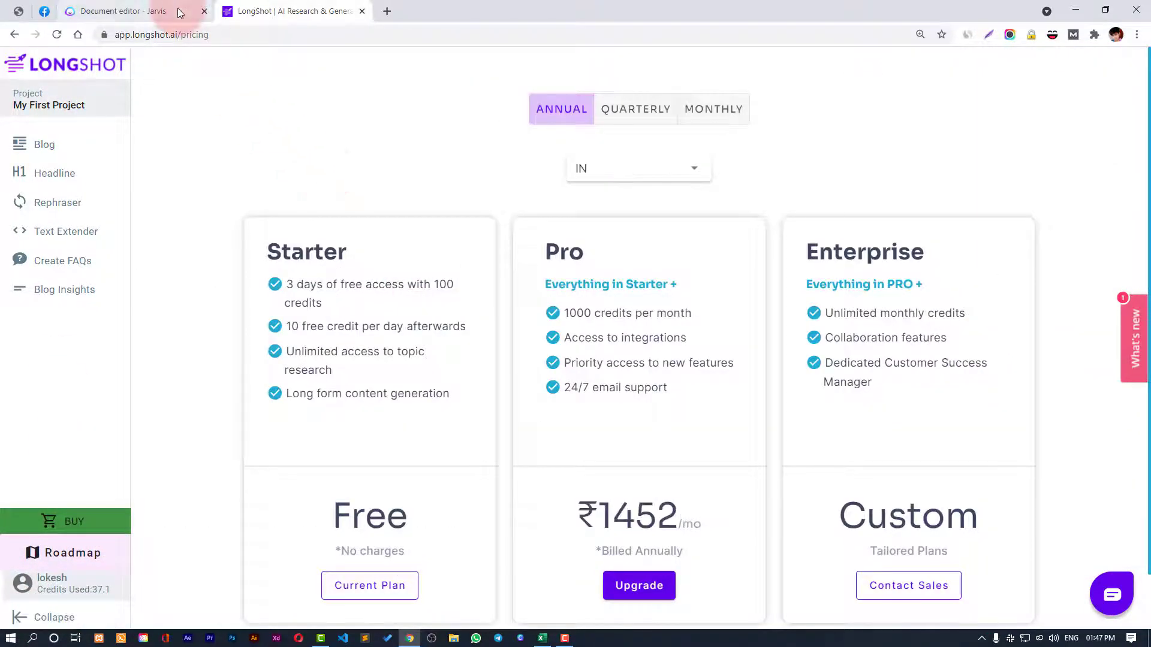
- Look up "jarvis" in a new browser tab beside the Jarvis document and open the Jarvis AI Copywriting Assistant website
{"action": "left_click", "coordinate": [180, 12]}
{"action": "right_click", "coordinate": [149, 12]}
{"action": "left_click", "coordinate": [171, 19]}
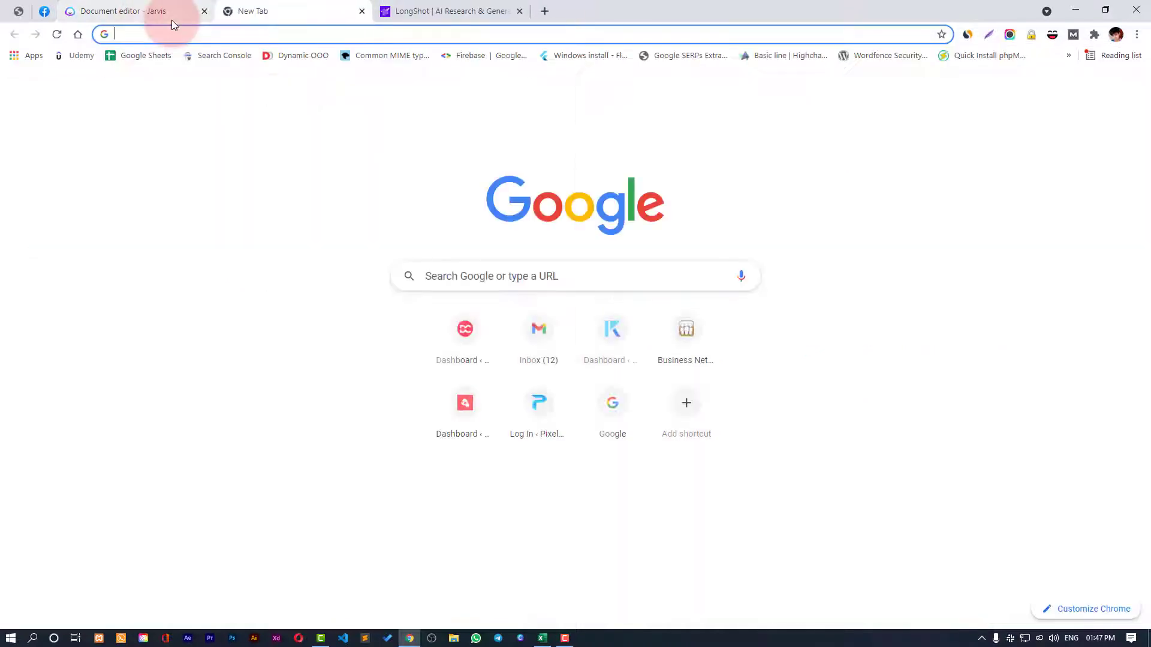
{"action": "type", "text": "jar"}
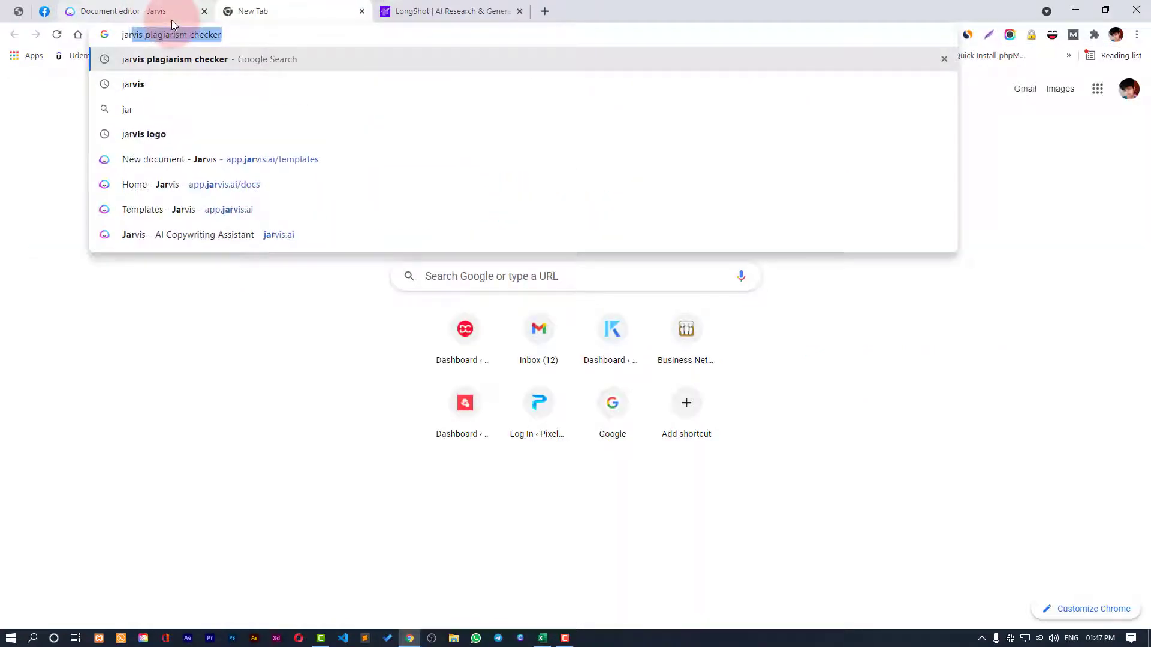
{"action": "type", "text": "vis"}
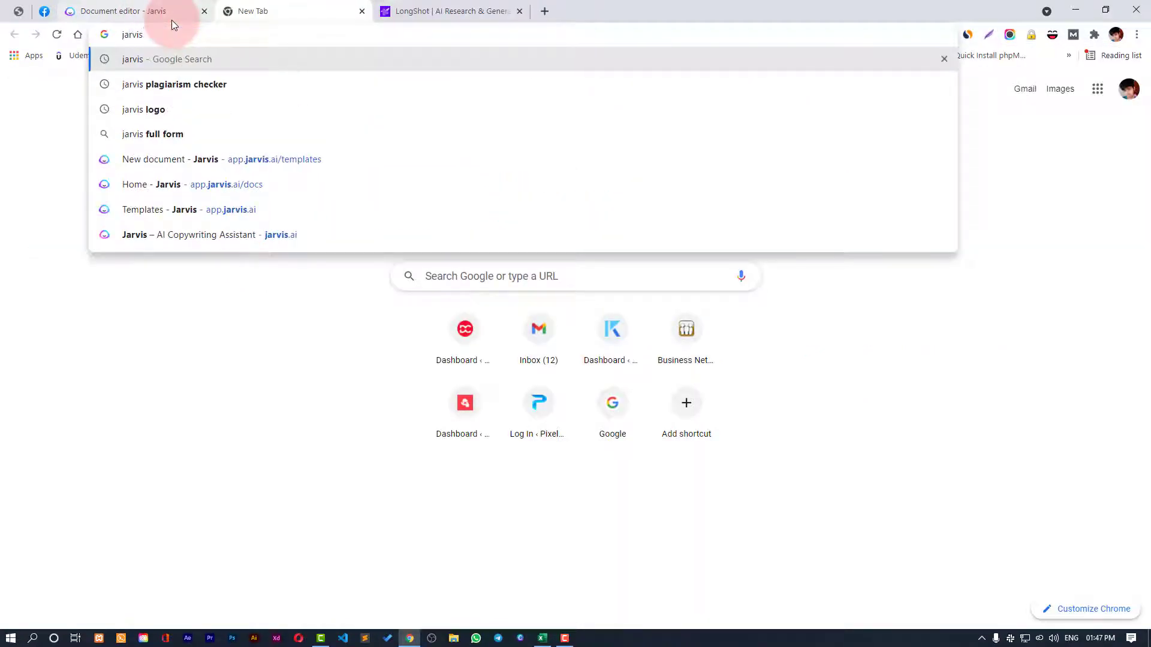
{"action": "key", "text": "Return"}
{"action": "left_click", "coordinate": [256, 186]}
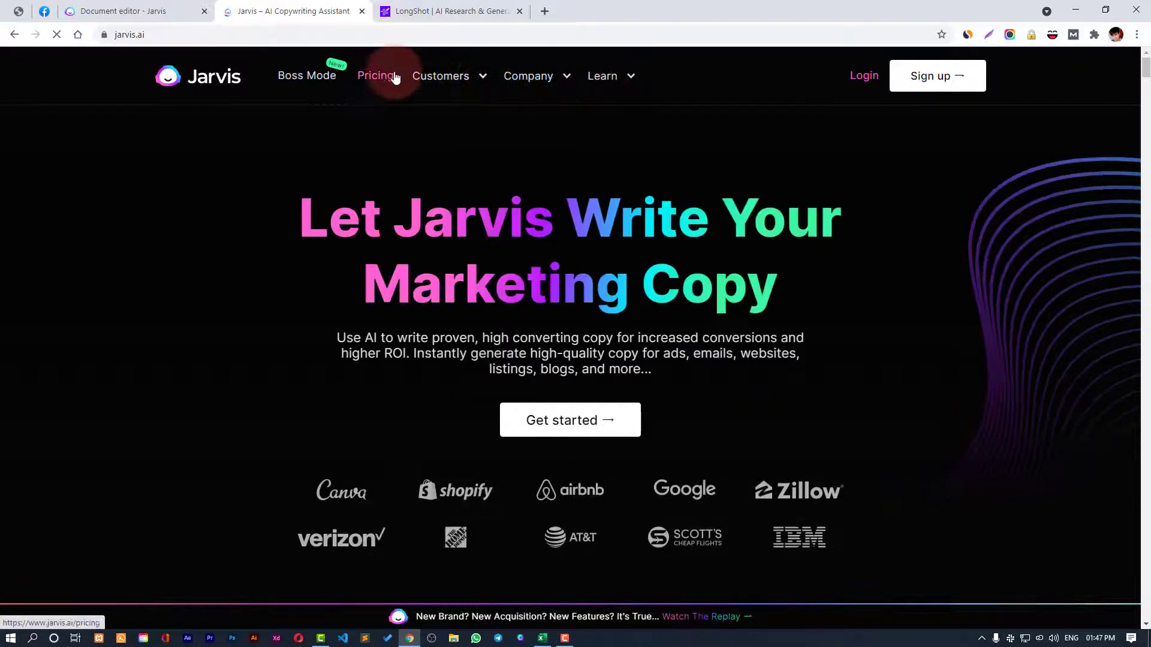
- Open the Jarvis pricing page and examine the monthly prices of the Pro and Boss Mode plans
{"action": "left_click", "coordinate": [395, 77]}
{"action": "scroll", "coordinate": [903, 210], "scroll_direction": "down", "scroll_amount": 4}
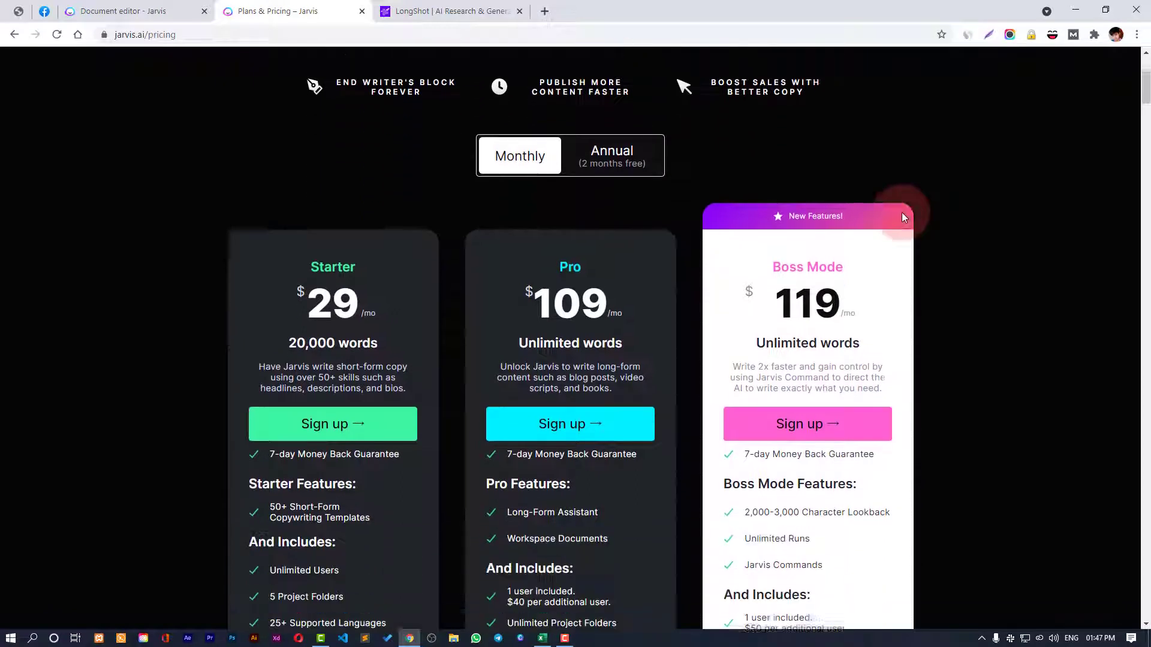
{"action": "scroll", "coordinate": [902, 212], "scroll_direction": "down", "scroll_amount": 1}
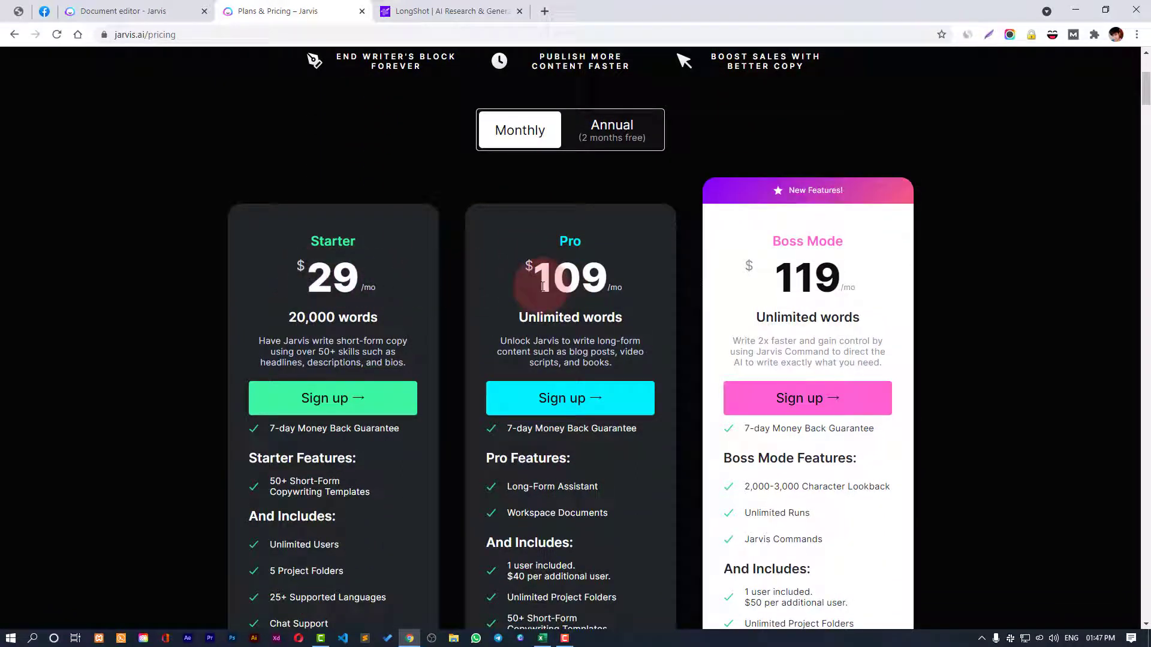
{"action": "left_click_drag", "start_coordinate": [542, 286], "coordinate": [604, 285]}
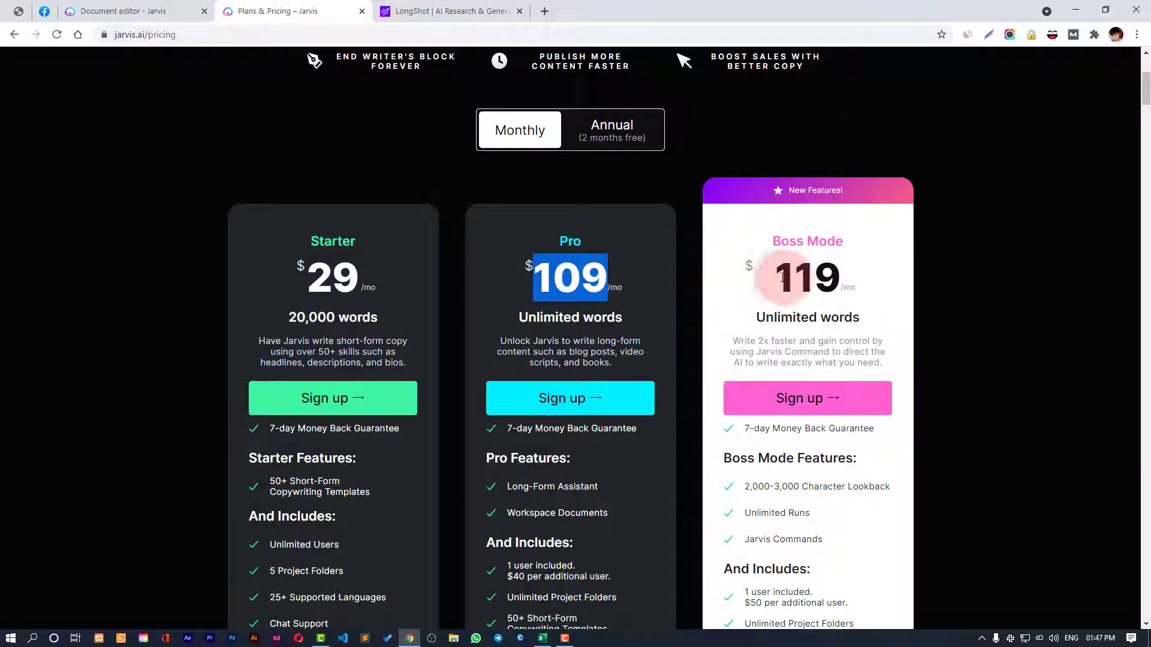
{"action": "left_click_drag", "start_coordinate": [783, 277], "coordinate": [839, 274]}
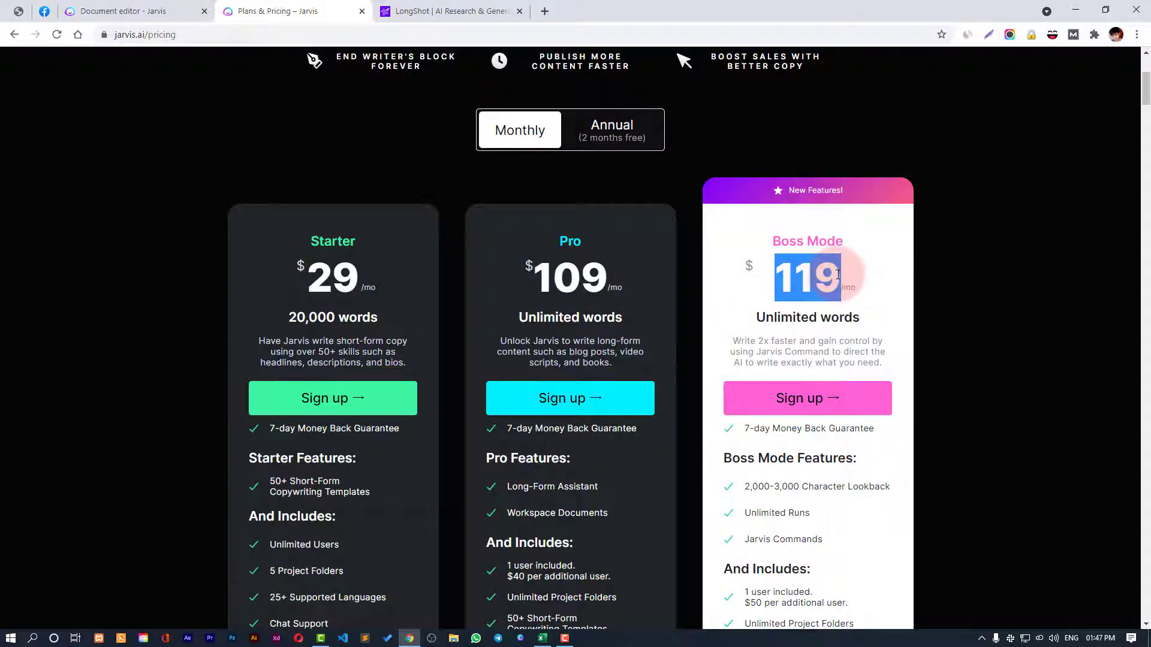
- Examine the Jarvis Pro plan's monthly price, word allowance, money-back guarantee, Long-Form Assistant and Workspace Documents features
{"action": "scroll", "coordinate": [837, 274], "scroll_direction": "down", "scroll_amount": 1}
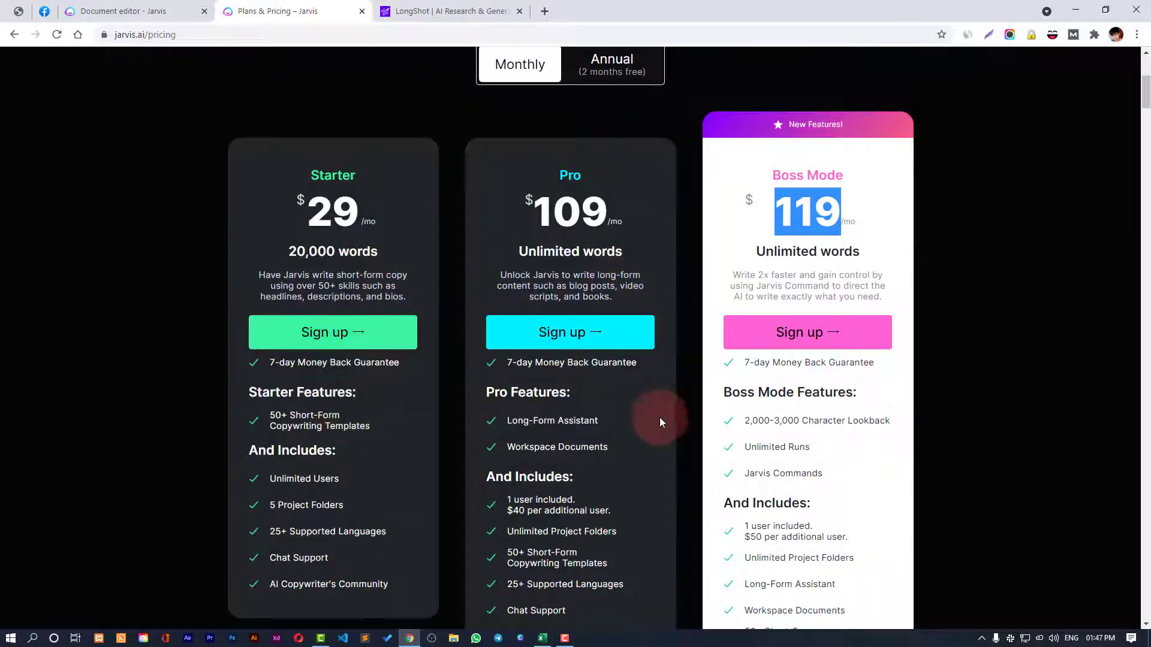
{"action": "mouse_move", "coordinate": [311, 229]}
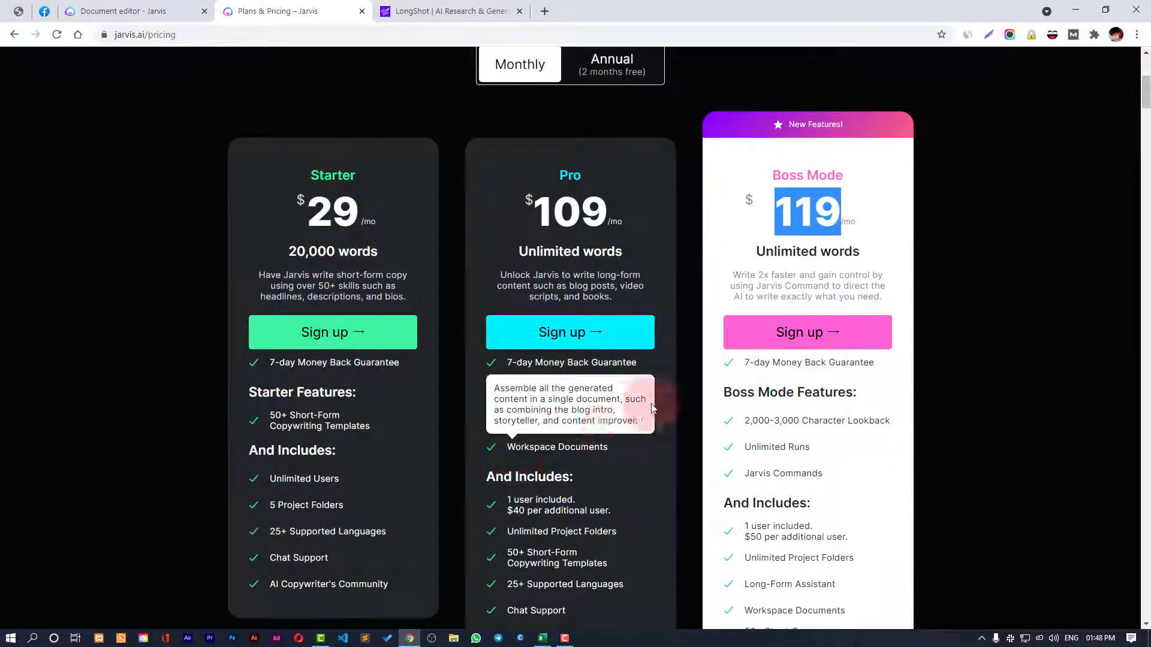
{"action": "mouse_move", "coordinate": [509, 419]}
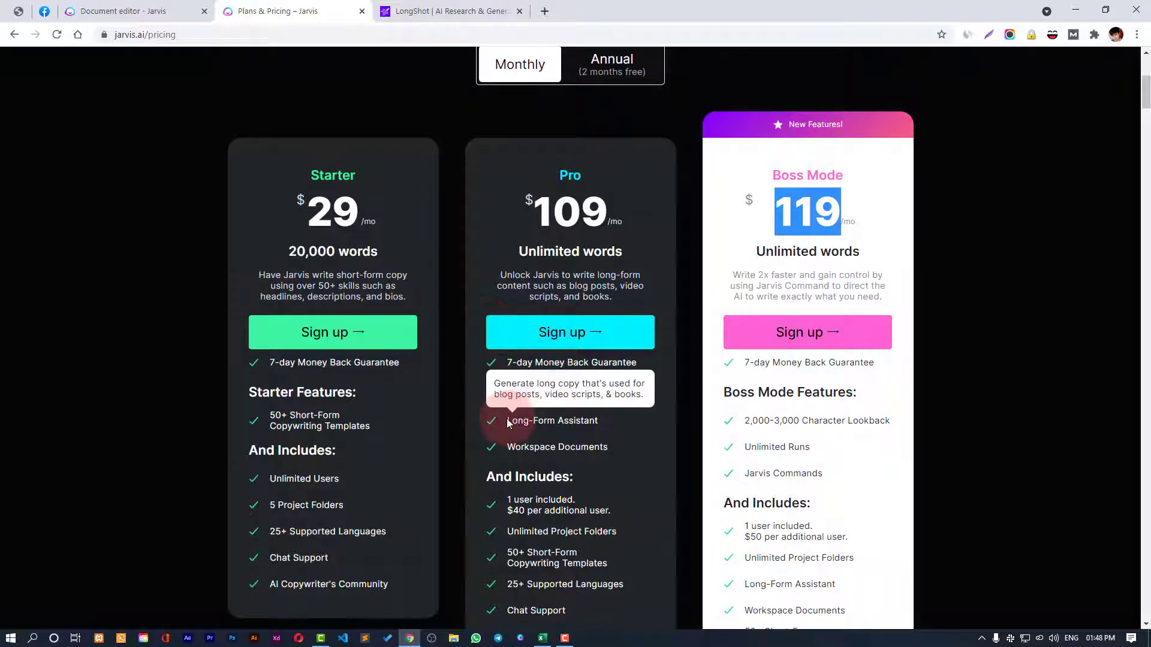
{"action": "left_click_drag", "start_coordinate": [509, 419], "coordinate": [597, 421]}
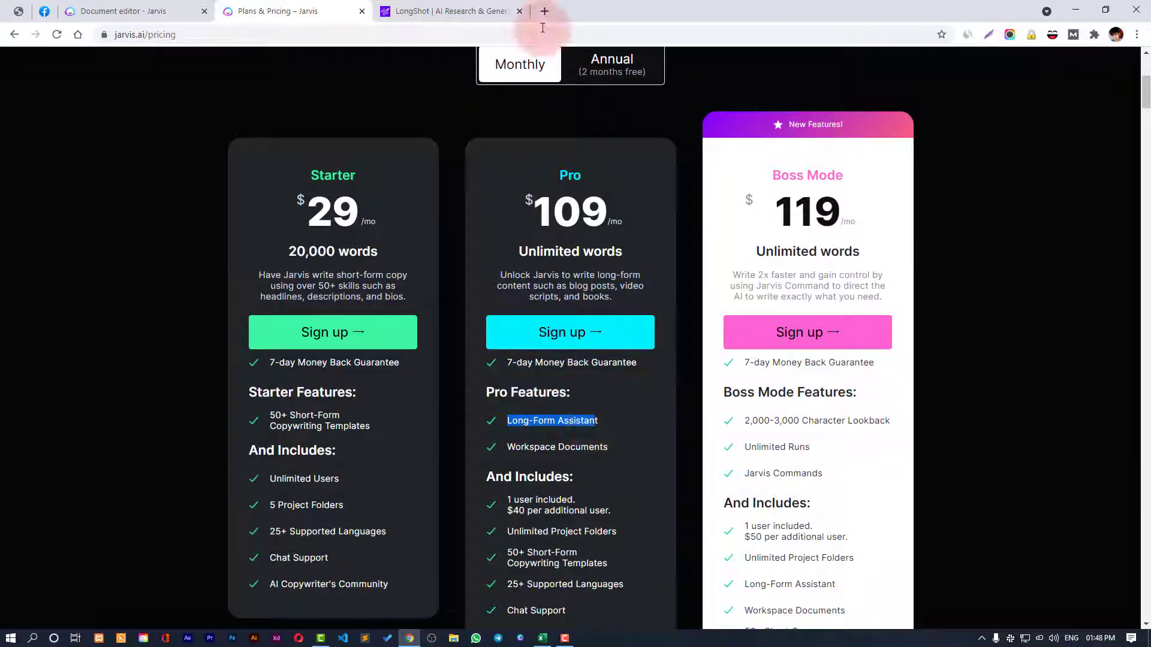
{"action": "left_click", "coordinate": [170, 7]}
{"action": "left_click", "coordinate": [282, 11]}
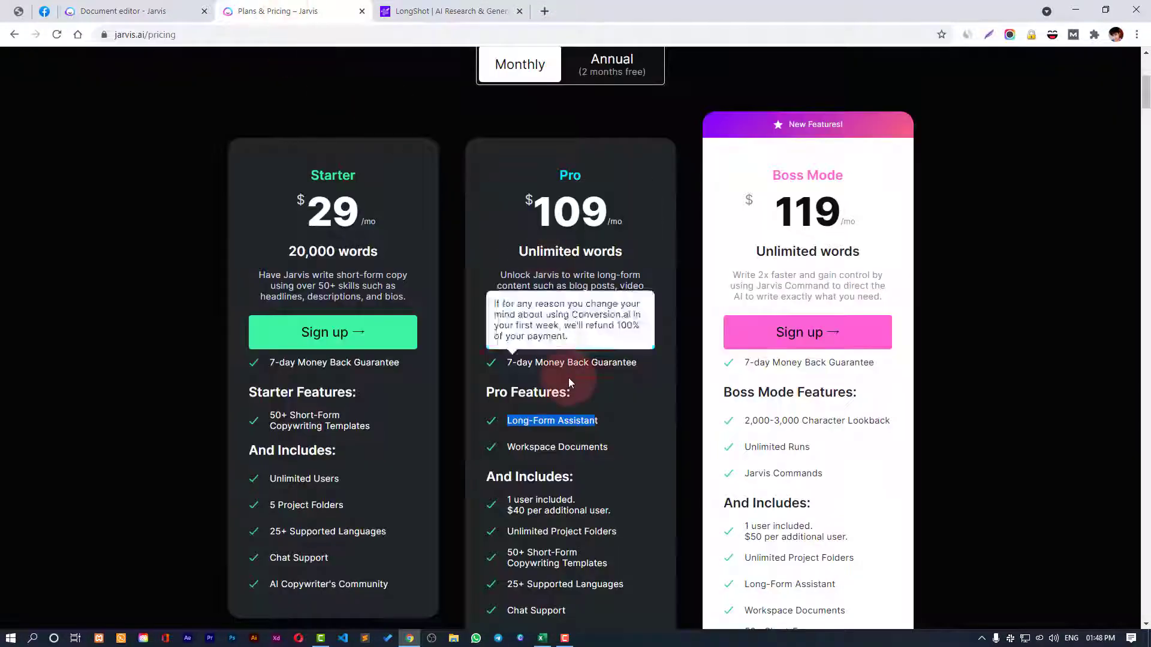
{"action": "mouse_move", "coordinate": [592, 203]}
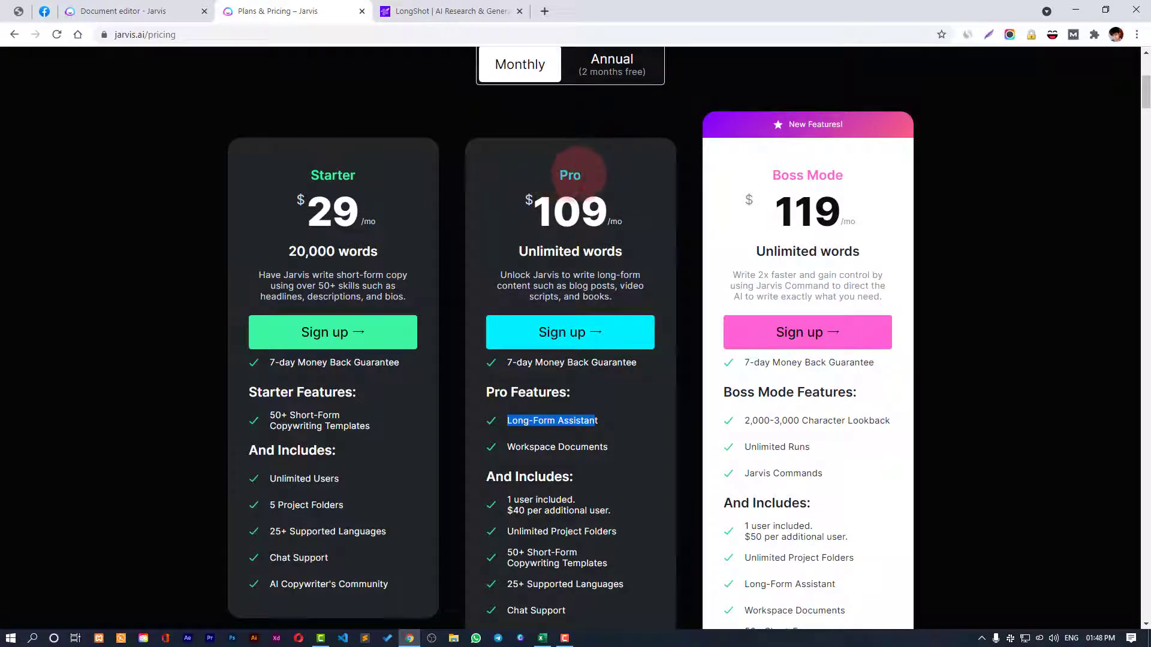
{"action": "double_click", "coordinate": [546, 223]}
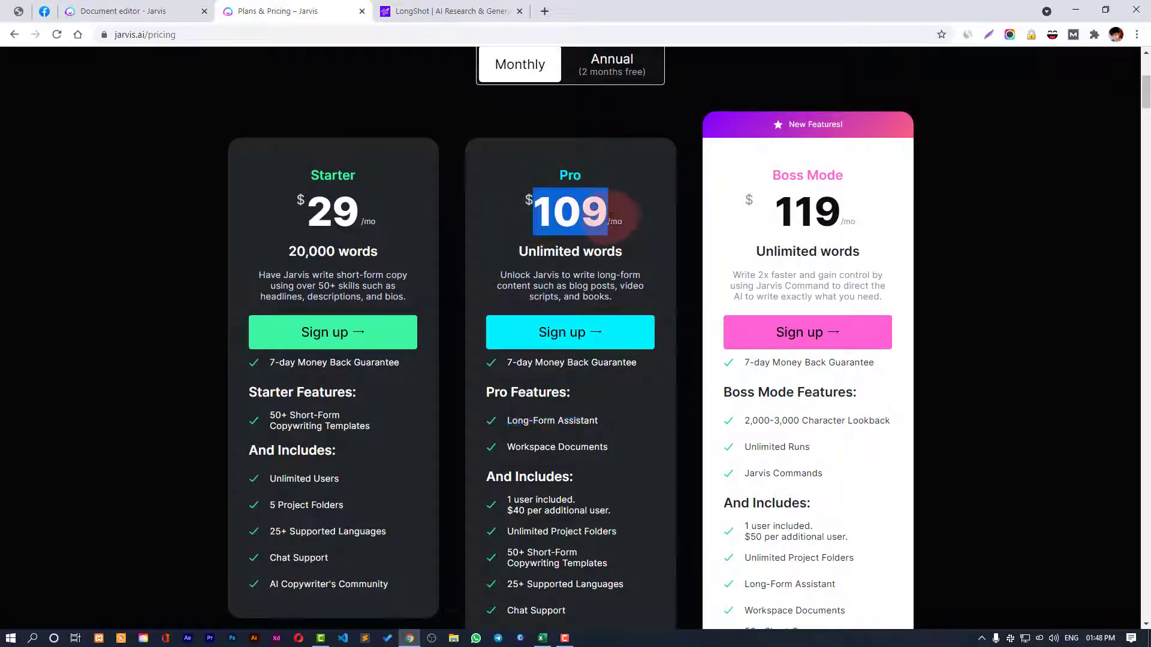
{"action": "mouse_move", "coordinate": [622, 240]}
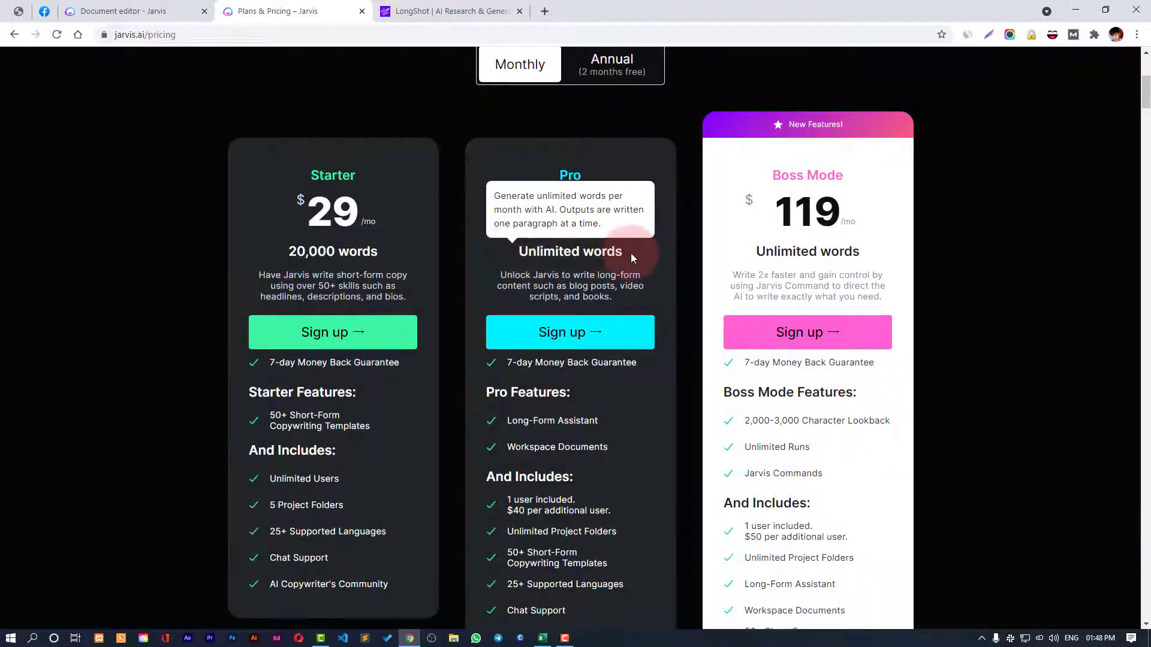
{"action": "mouse_move", "coordinate": [626, 522]}
{"action": "mouse_move", "coordinate": [623, 363]}
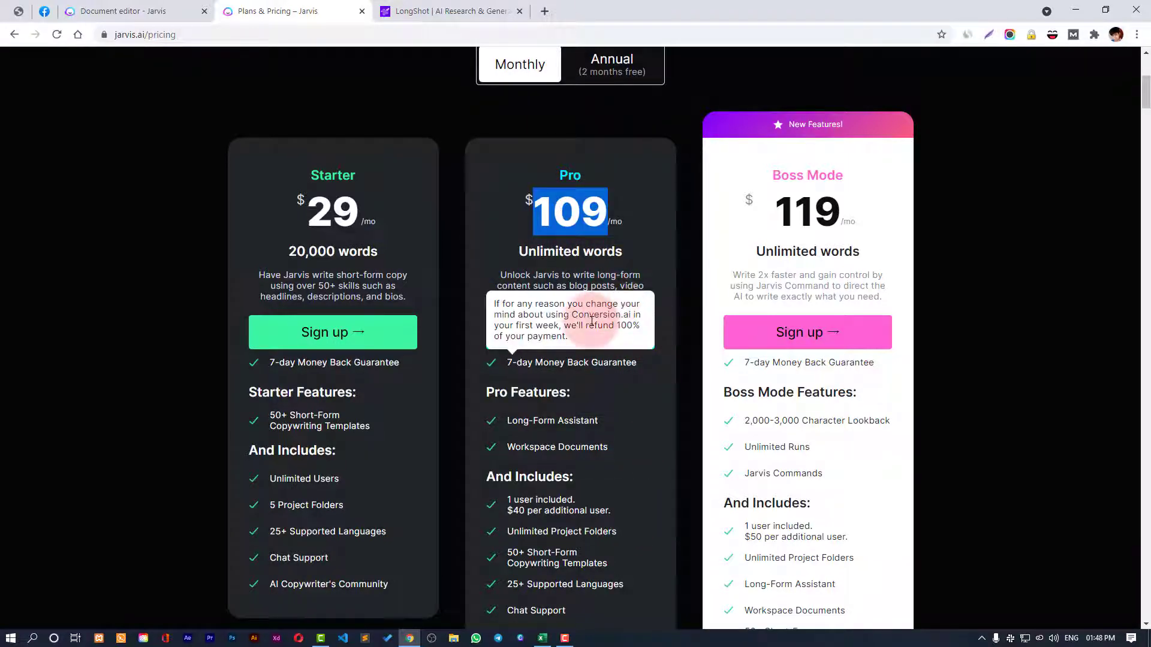
{"action": "mouse_move", "coordinate": [563, 246]}
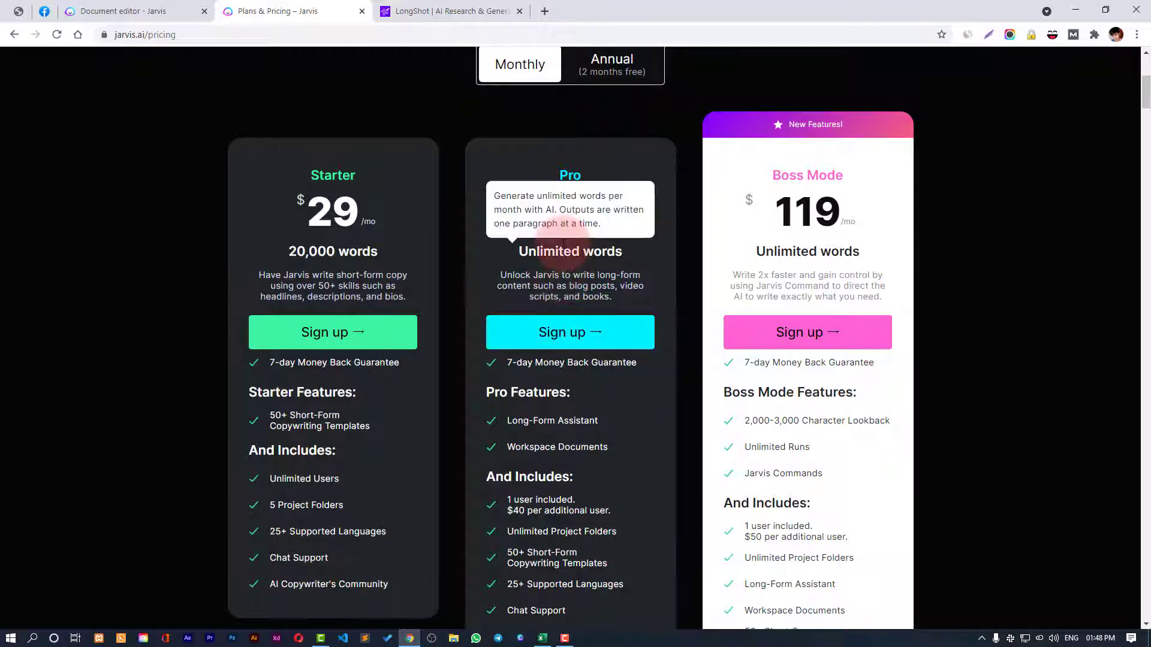
{"action": "mouse_move", "coordinate": [509, 422]}
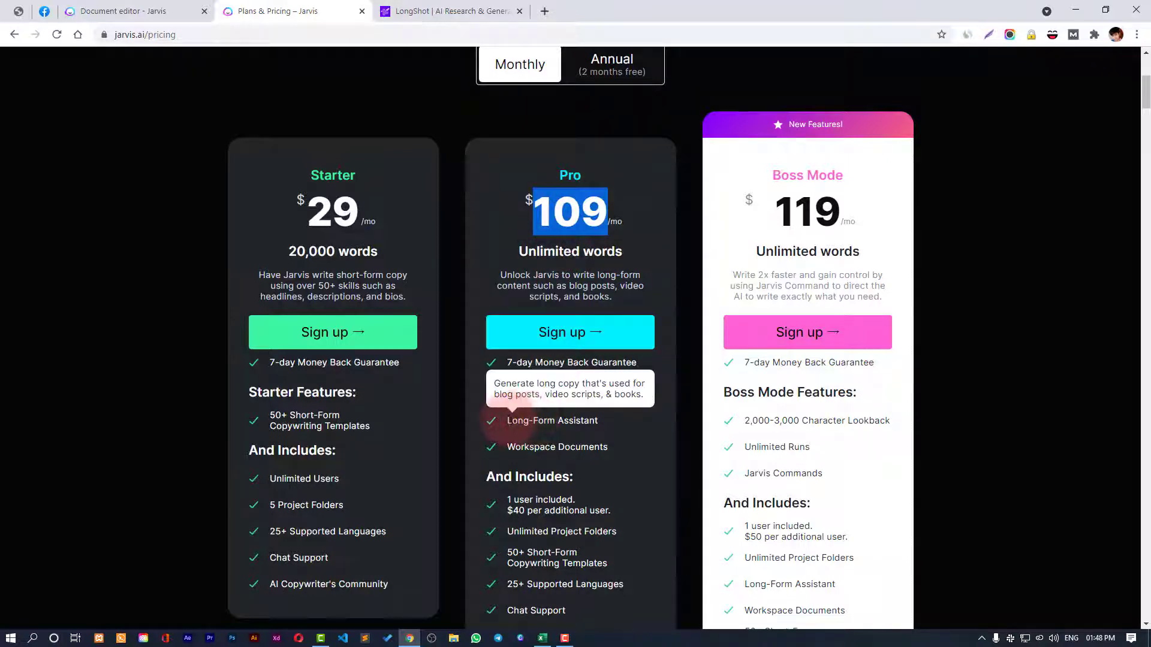
{"action": "left_click_drag", "start_coordinate": [489, 421], "coordinate": [562, 425]}
{"action": "left_click", "coordinate": [602, 423]}
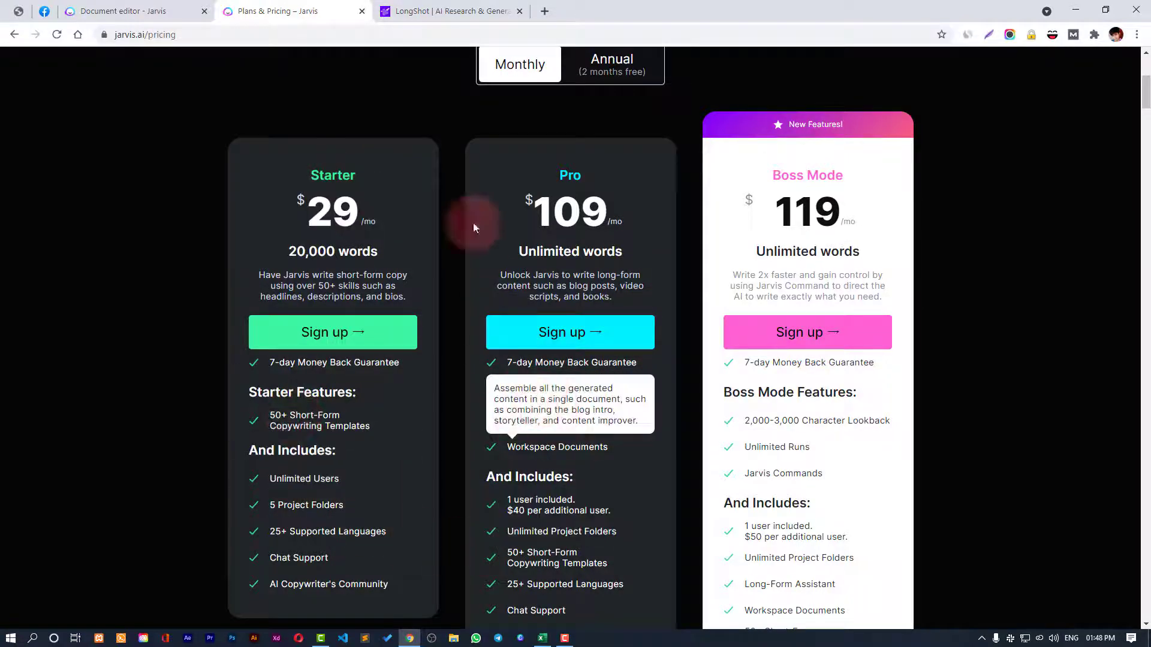
- Switch to LongShot's pricing page, set the pricing region to US and check the Pro plan's price
{"action": "left_click", "coordinate": [400, 11]}
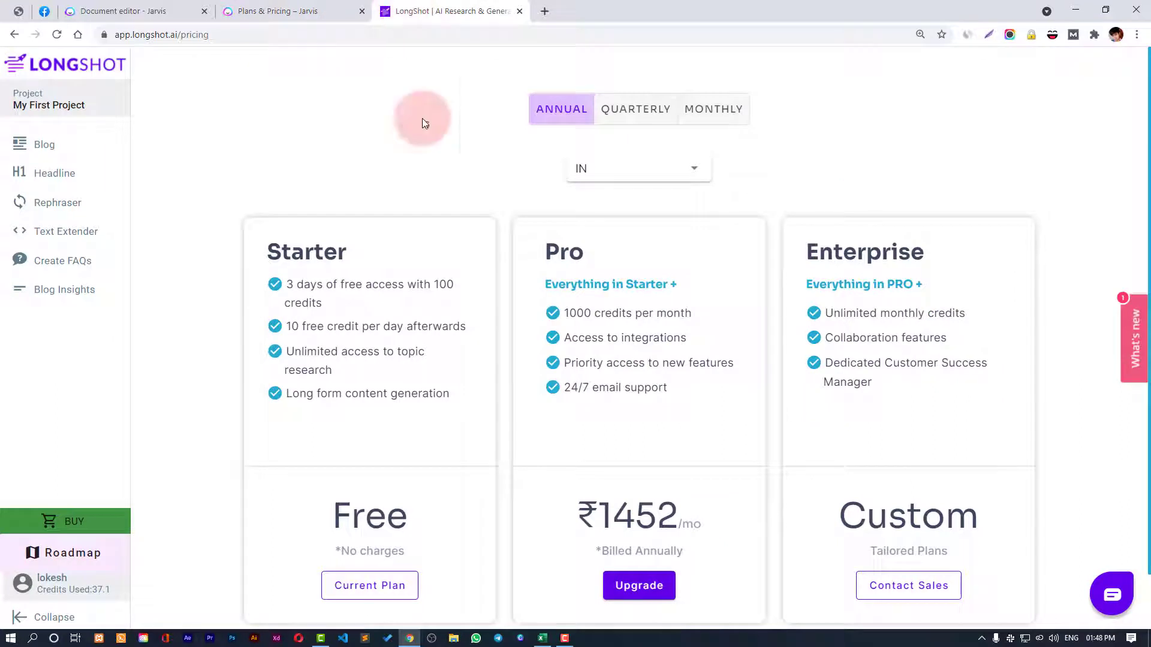
{"action": "scroll", "coordinate": [458, 329], "scroll_direction": "down", "scroll_amount": 1}
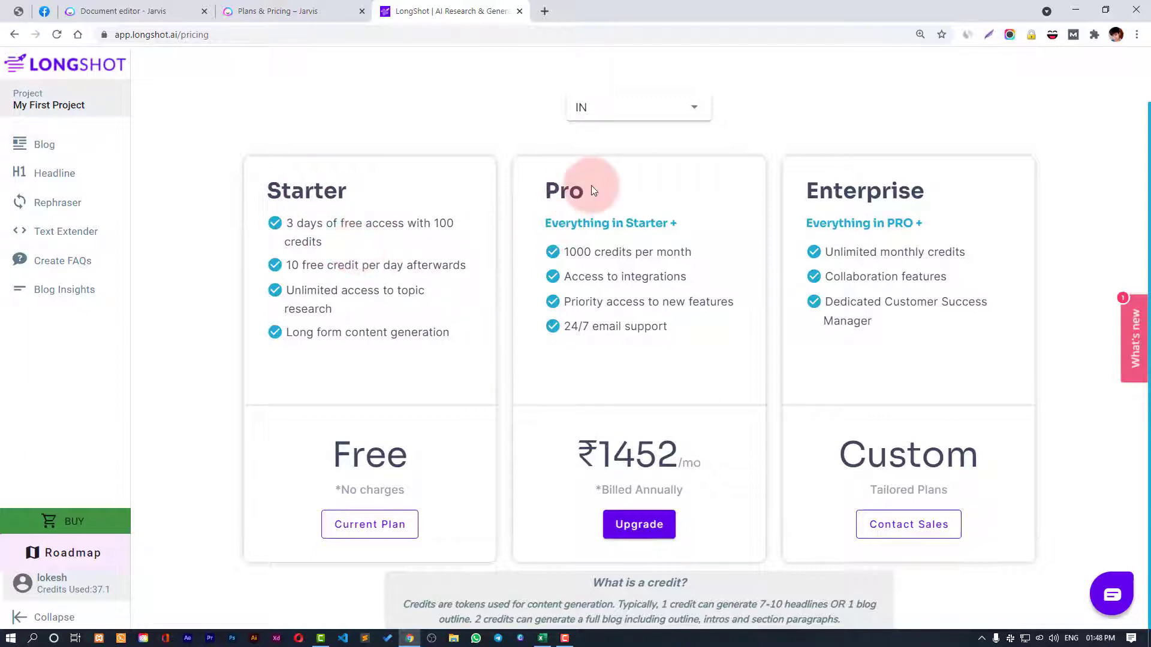
{"action": "left_click", "coordinate": [647, 109]}
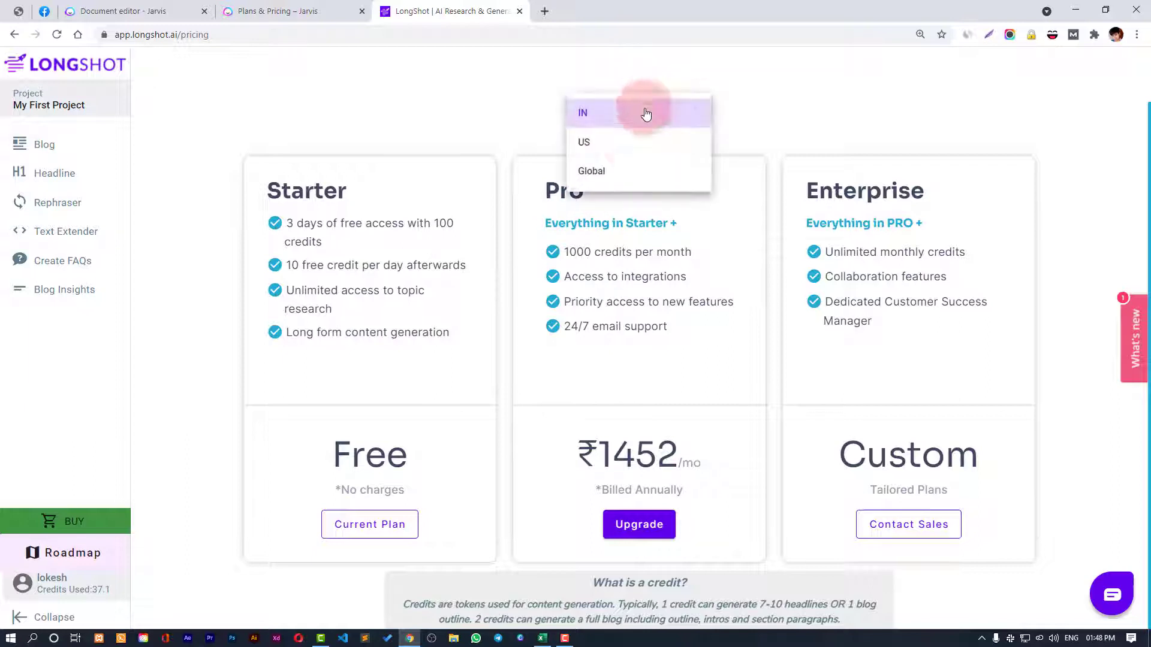
{"action": "left_click", "coordinate": [624, 141]}
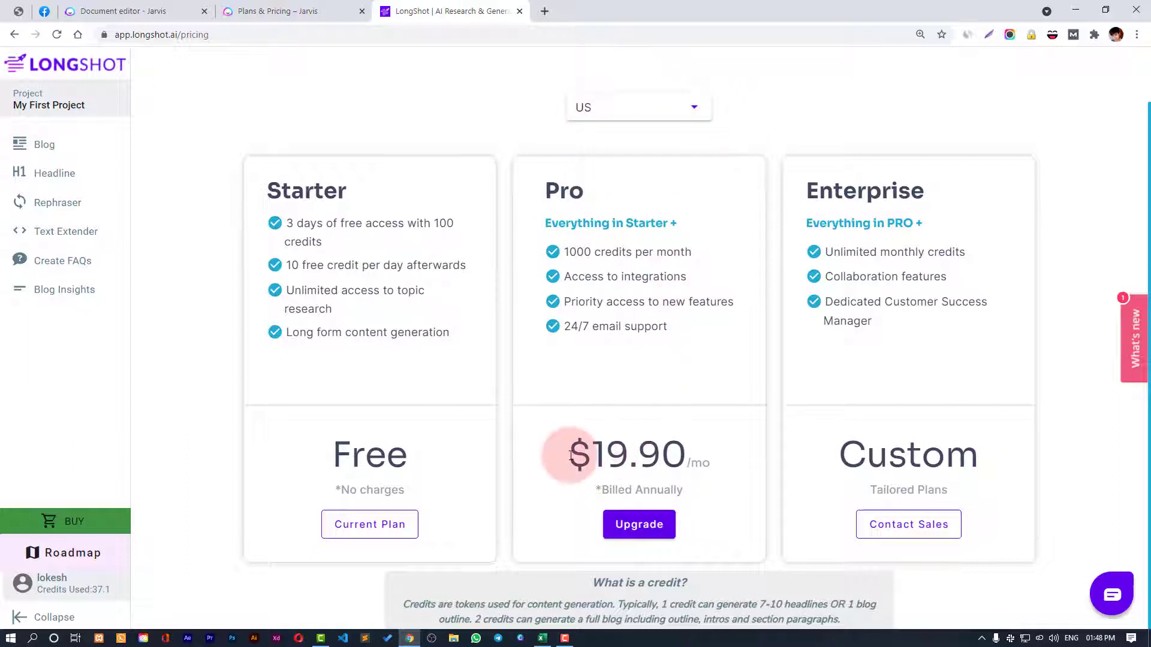
{"action": "left_click_drag", "start_coordinate": [570, 454], "coordinate": [683, 456]}
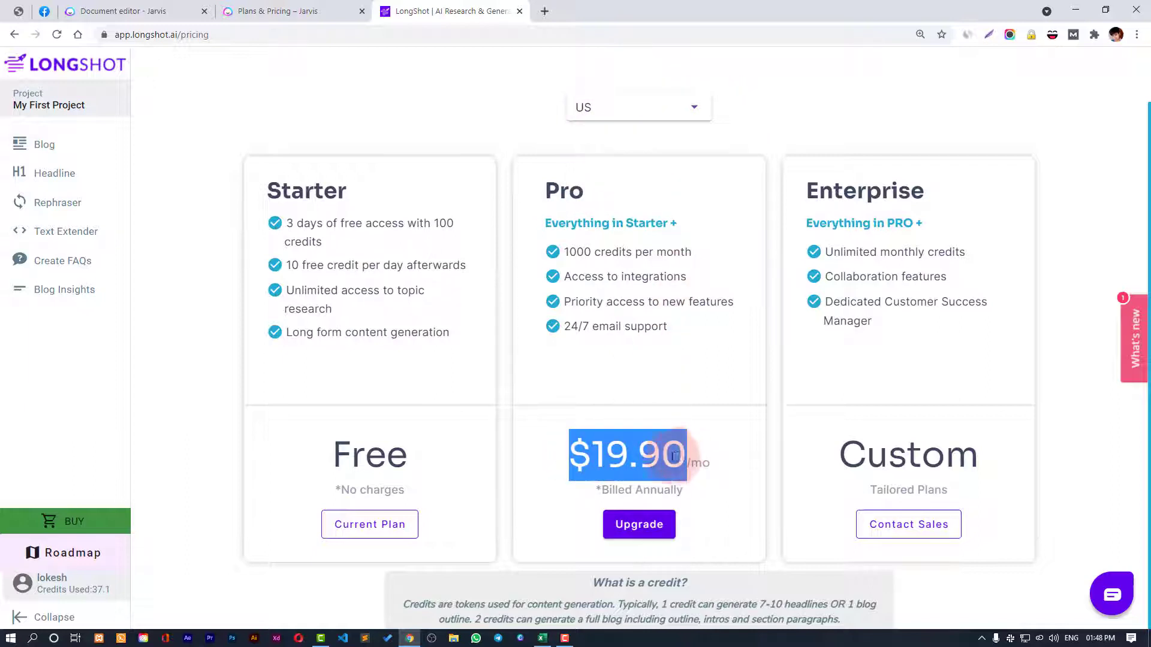
- Compare the Jarvis plans and their included features with LongShot's US plans, finishing on LongShot's pricing page
{"action": "left_click", "coordinate": [294, 7]}
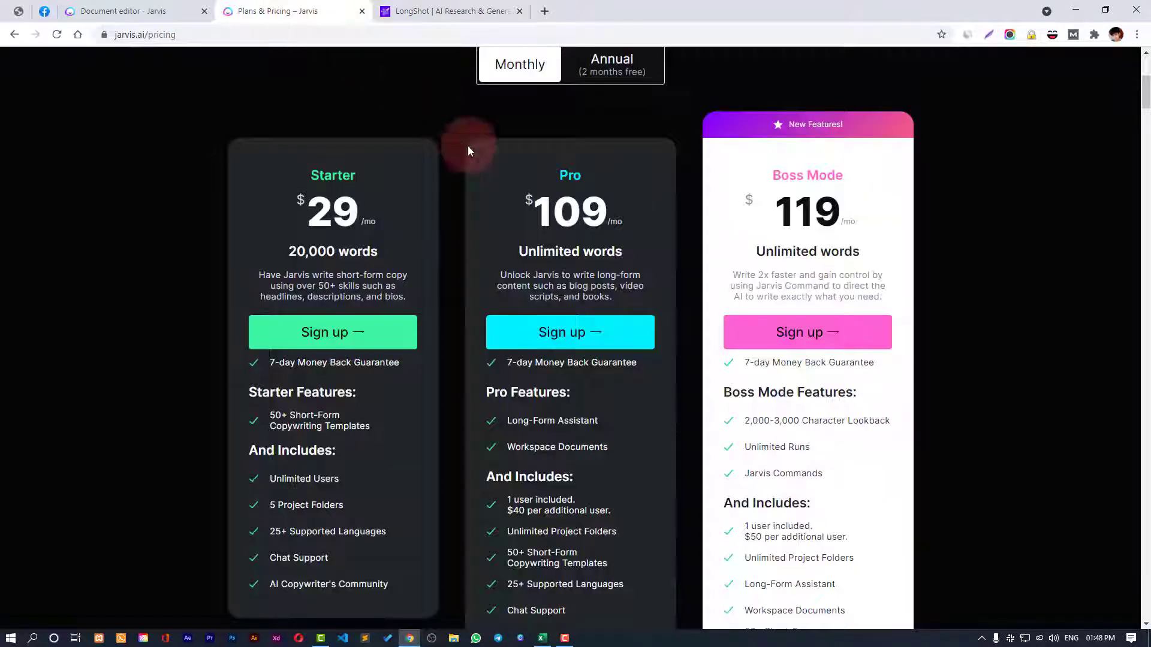
{"action": "left_click", "coordinate": [471, 8]}
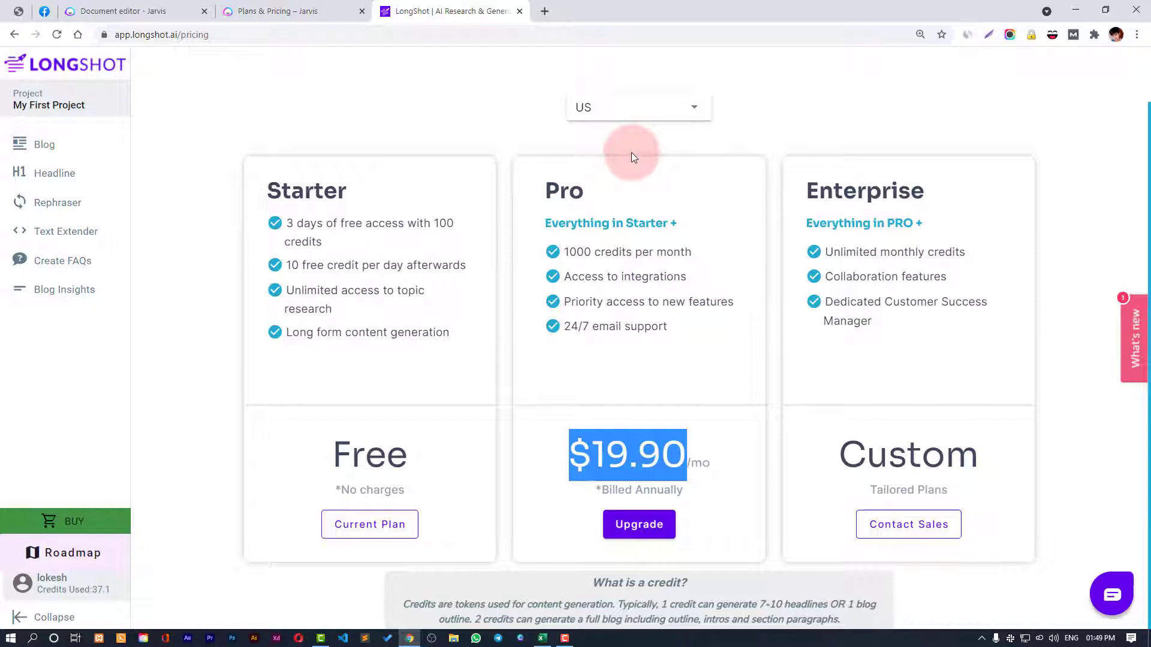
{"action": "left_click", "coordinate": [282, 16]}
{"action": "scroll", "coordinate": [1005, 507], "scroll_direction": "down", "scroll_amount": 7}
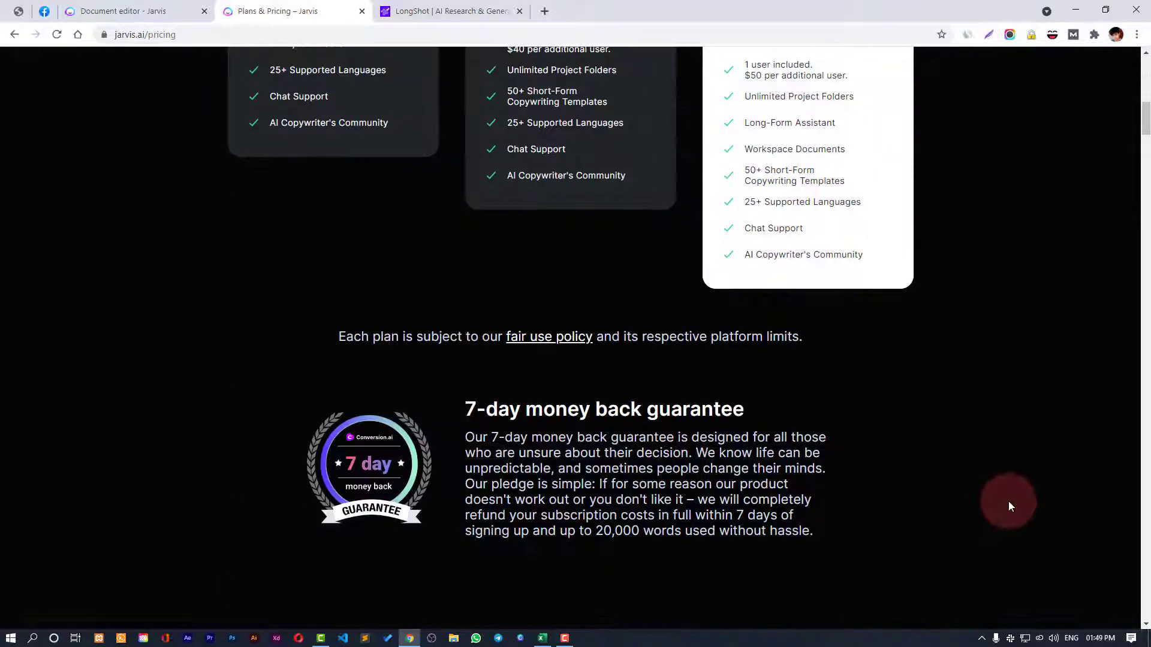
{"action": "scroll", "coordinate": [1008, 501], "scroll_direction": "down", "scroll_amount": 5}
{"action": "scroll", "coordinate": [1001, 507], "scroll_direction": "up", "scroll_amount": 6}
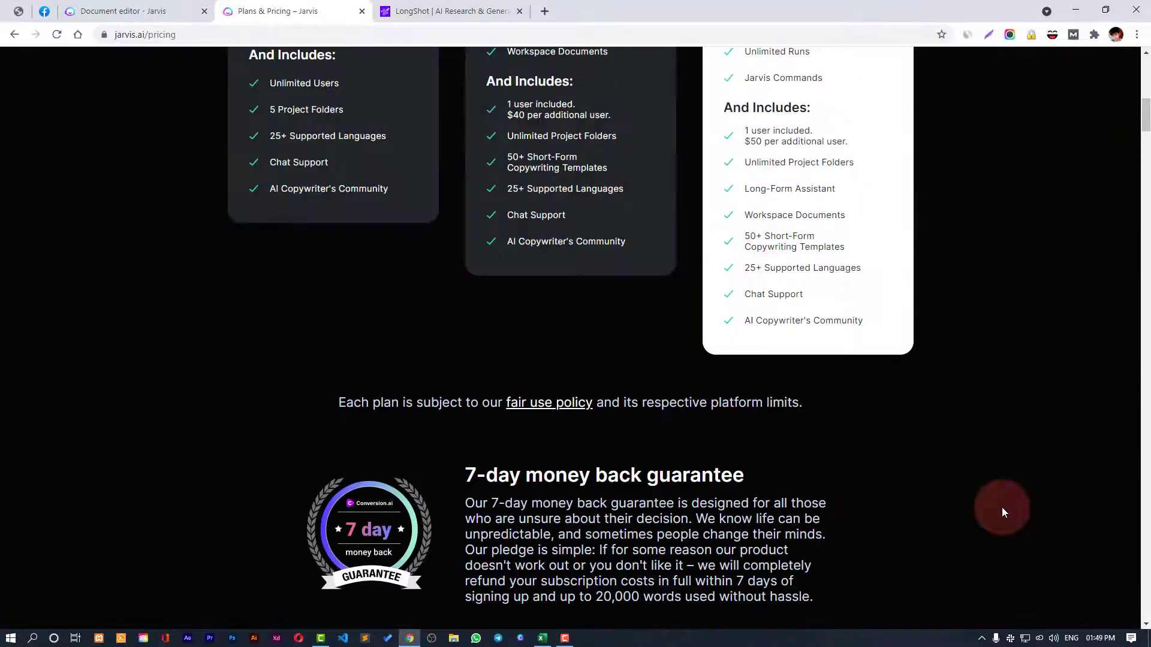
{"action": "scroll", "coordinate": [1002, 507], "scroll_direction": "up", "scroll_amount": 9}
{"action": "scroll", "coordinate": [599, 245], "scroll_direction": "down", "scroll_amount": 4}
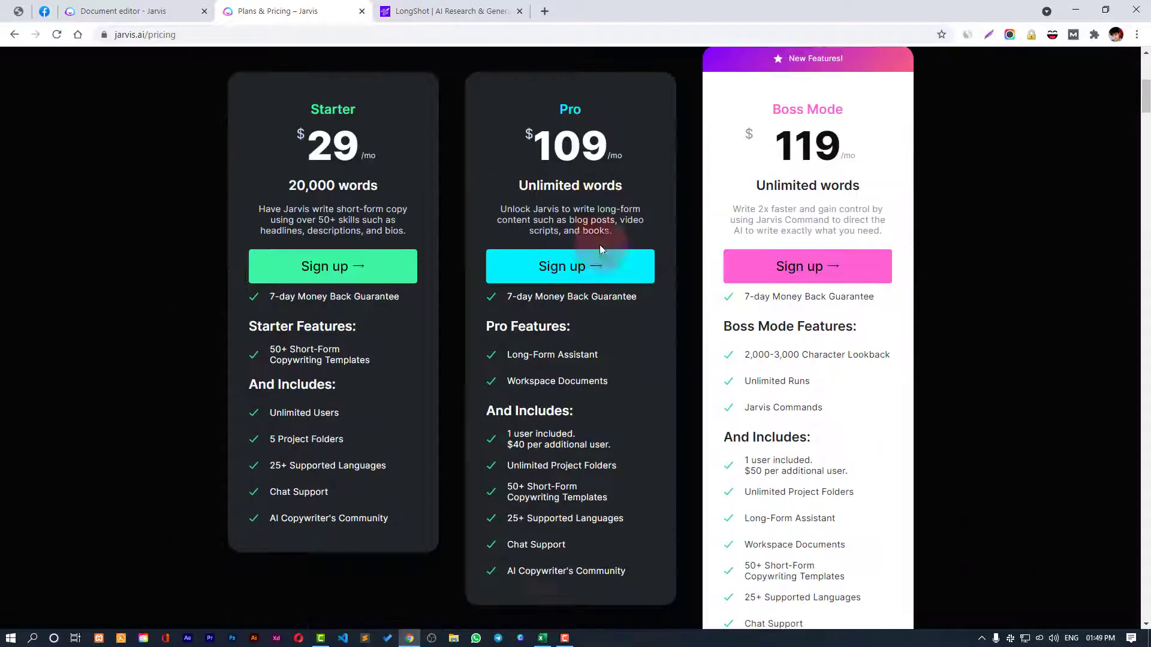
{"action": "left_click", "coordinate": [415, 12]}
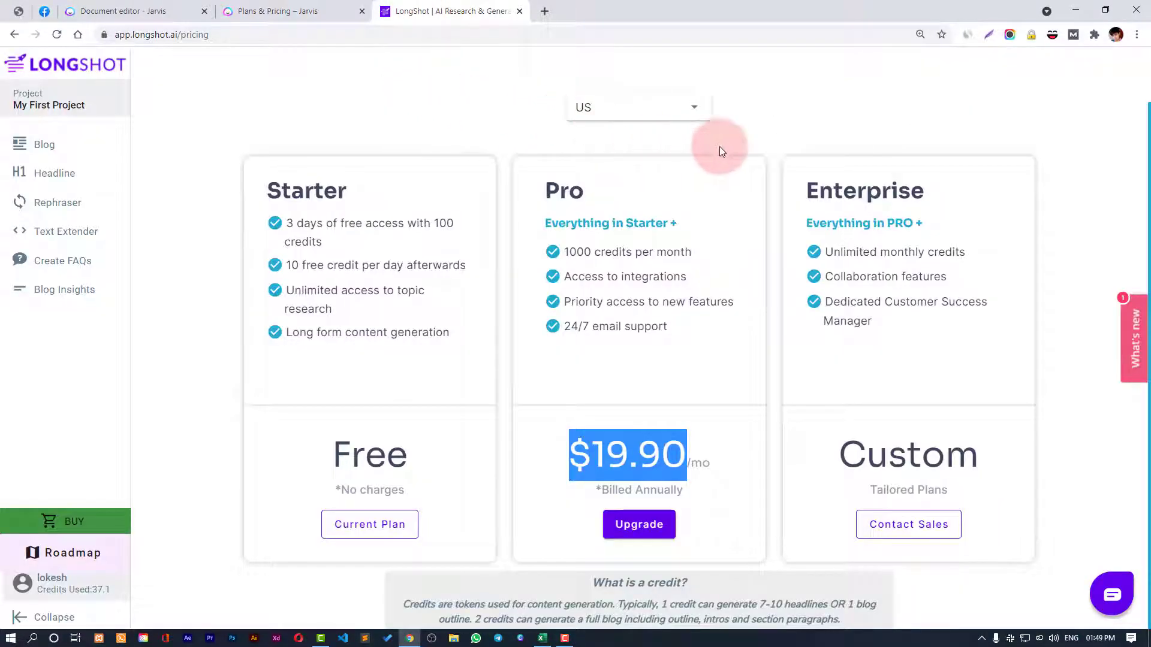